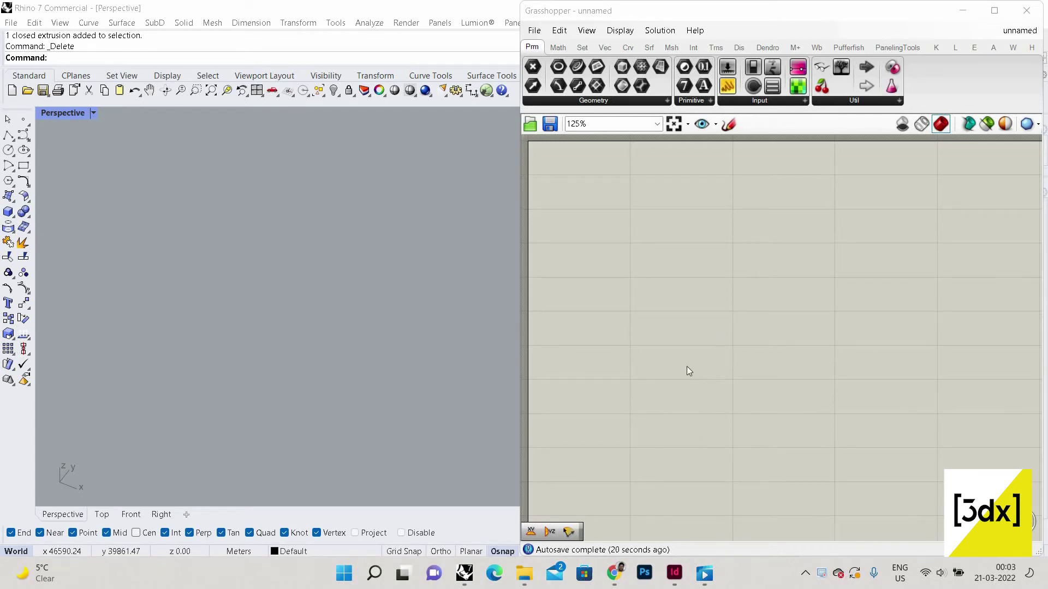
View the MIRA Tower reference images in the browser and return to Grasshopper
{"action": "left_click", "coordinate": [612, 563]}
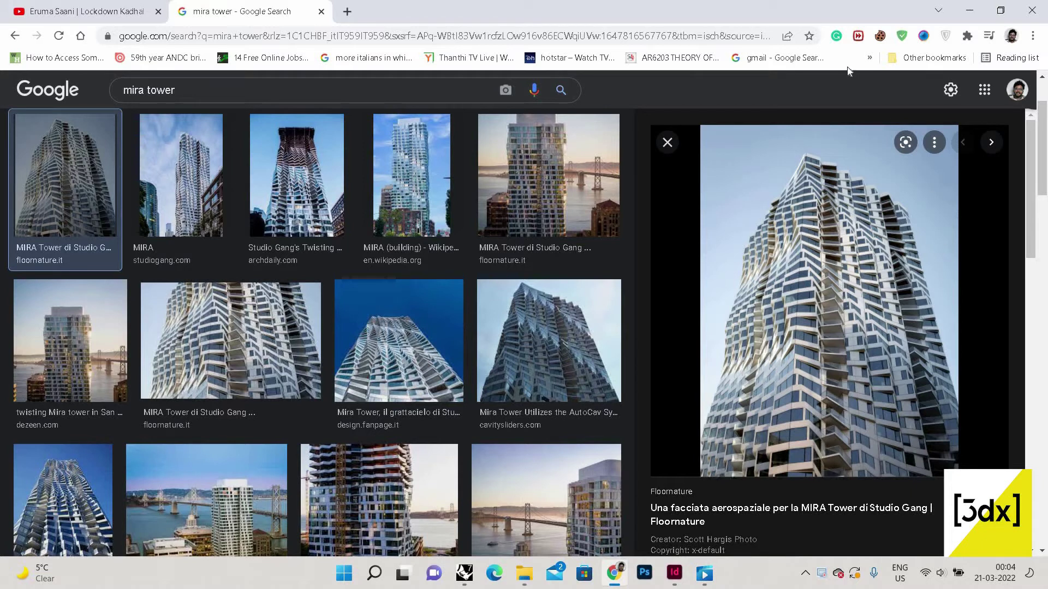
{"action": "key", "text": "alt+Tab"}
Add a Rectangle component to the empty Grasshopper canvas and position it
{"action": "double_click", "coordinate": [691, 328]}
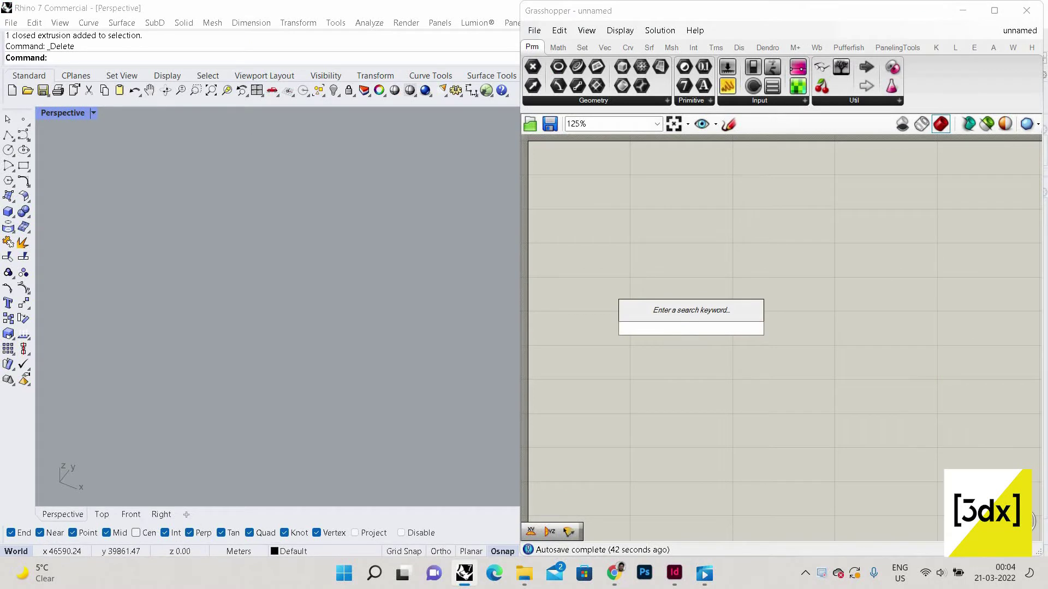
{"action": "type", "text": "rect"}
{"action": "left_click", "coordinate": [694, 311]}
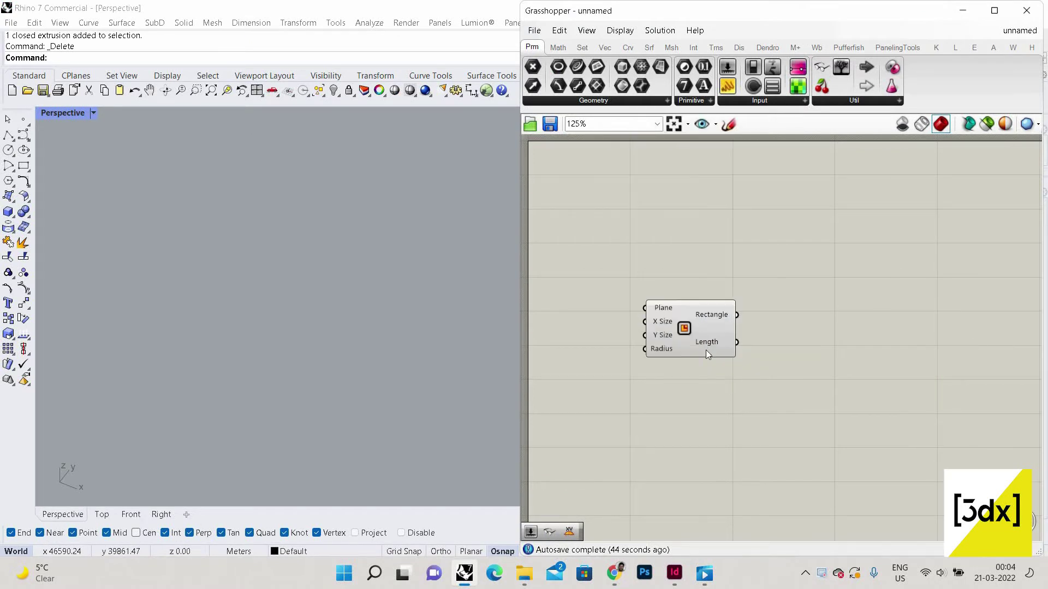
{"action": "scroll", "coordinate": [716, 384], "scroll_direction": "down", "scroll_amount": 3}
{"action": "scroll", "coordinate": [710, 335], "scroll_direction": "up", "scroll_amount": 3}
{"action": "left_click_drag", "start_coordinate": [709, 338], "coordinate": [758, 212]}
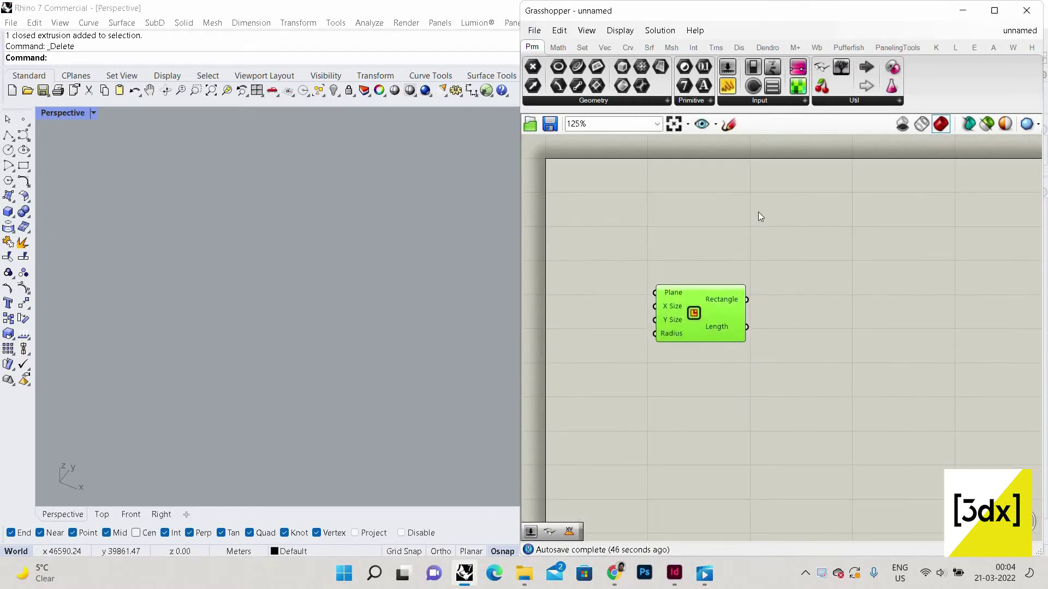
Add a Bifocals component above the Rectangle component to label the components on the canvas
{"action": "scroll", "coordinate": [770, 210], "scroll_direction": "down", "scroll_amount": 2}
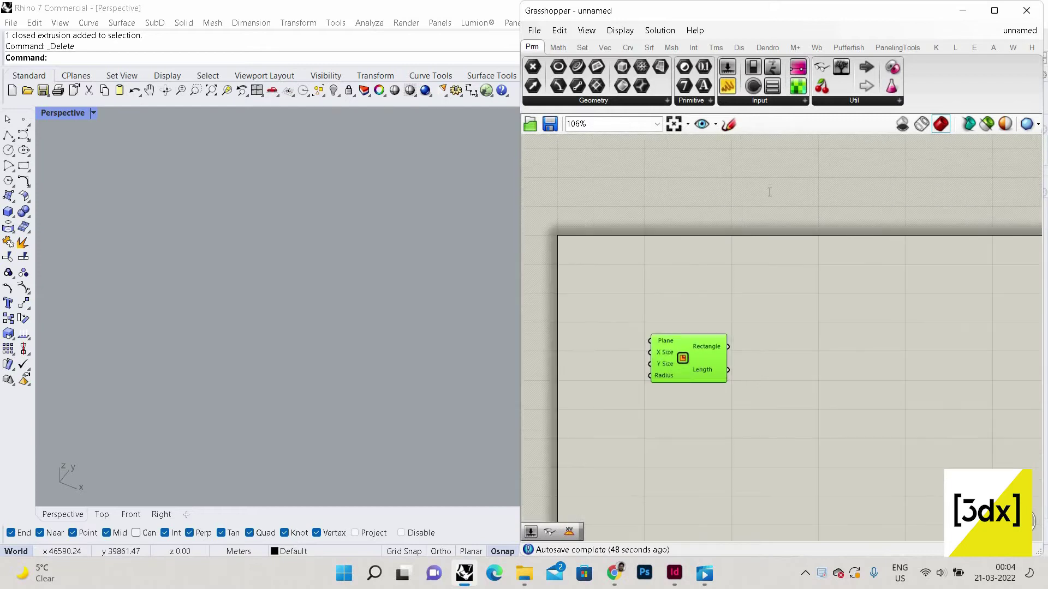
{"action": "double_click", "coordinate": [770, 192]}
{"action": "type", "text": "bifo"}
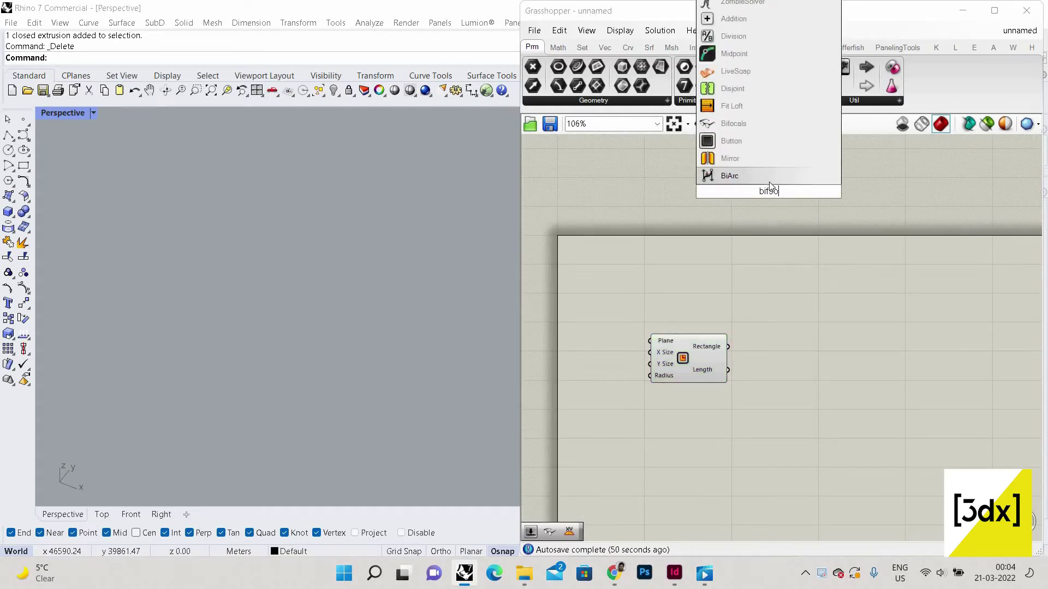
{"action": "key", "text": "BackSpace"}
{"action": "type", "text": "ocal"}
{"action": "left_click", "coordinate": [790, 181]}
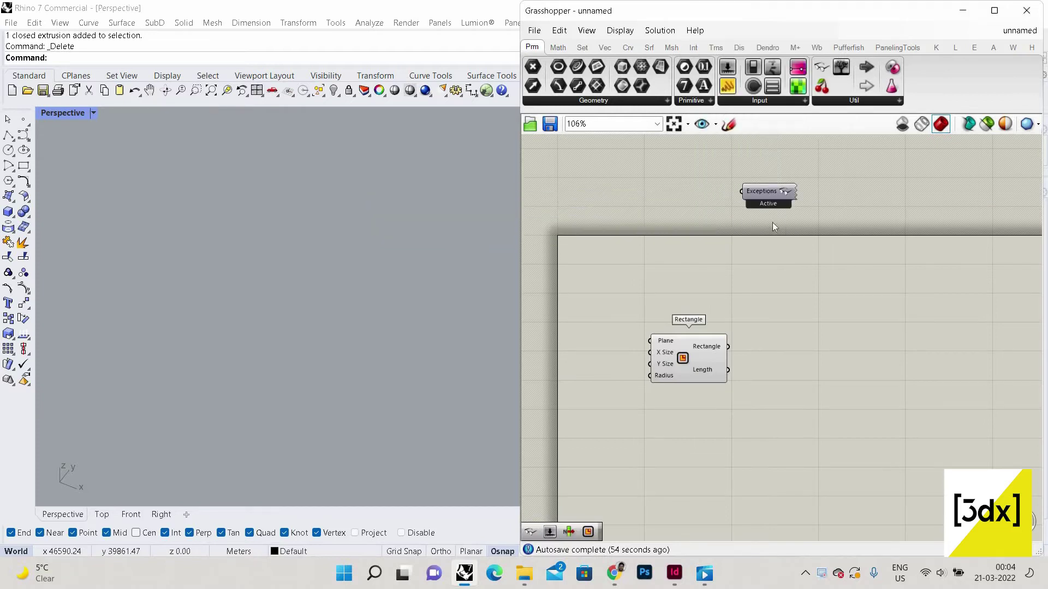
Deactivate the Bifocals component labels and activate them again
{"action": "scroll", "coordinate": [772, 226], "scroll_direction": "up", "scroll_amount": 3}
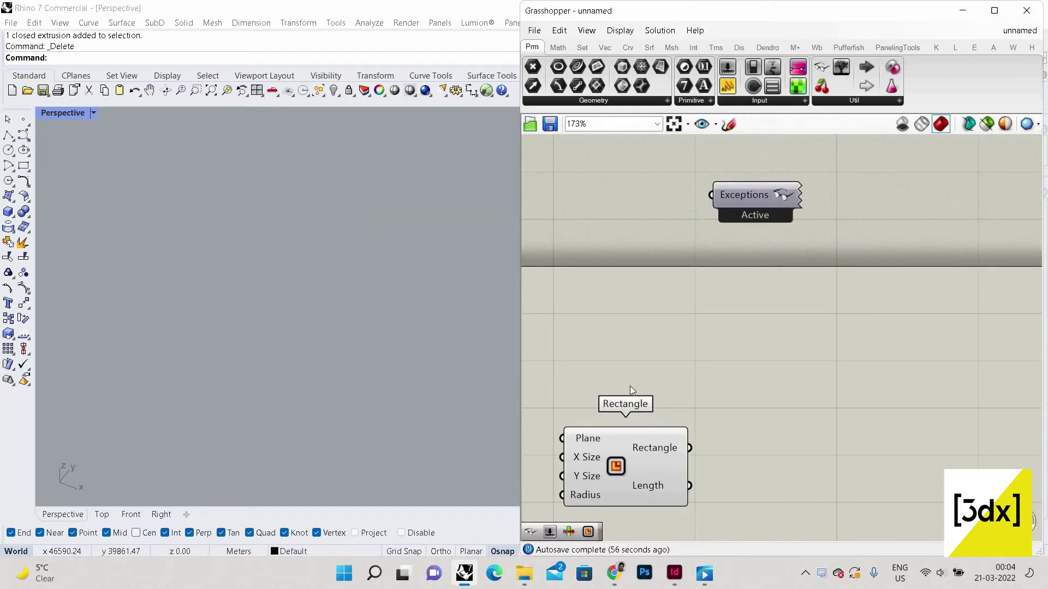
{"action": "scroll", "coordinate": [629, 386], "scroll_direction": "up", "scroll_amount": 1}
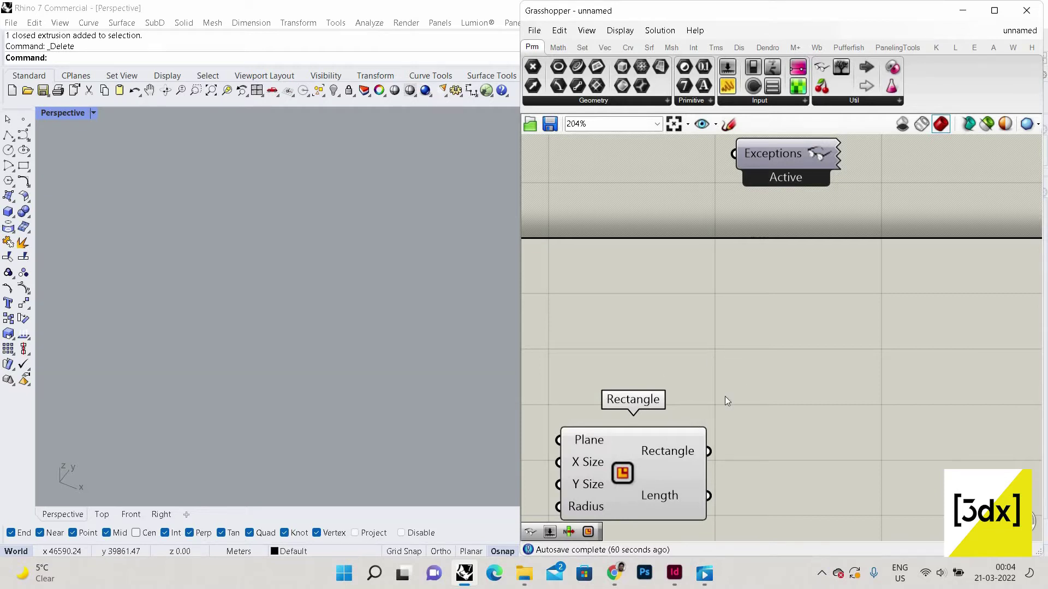
{"action": "scroll", "coordinate": [806, 243], "scroll_direction": "down", "scroll_amount": 1}
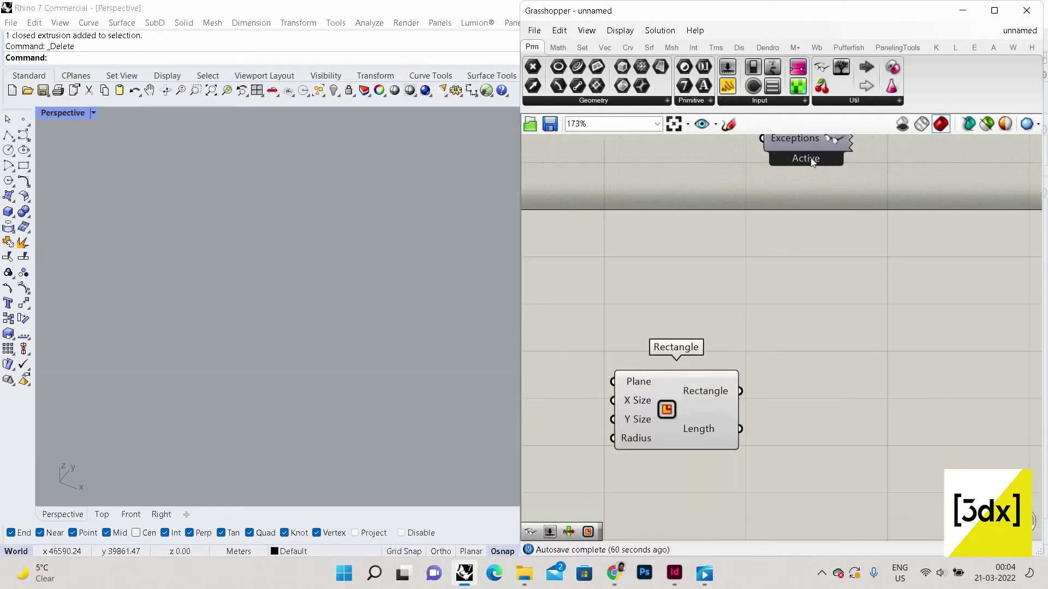
{"action": "left_click", "coordinate": [811, 159]}
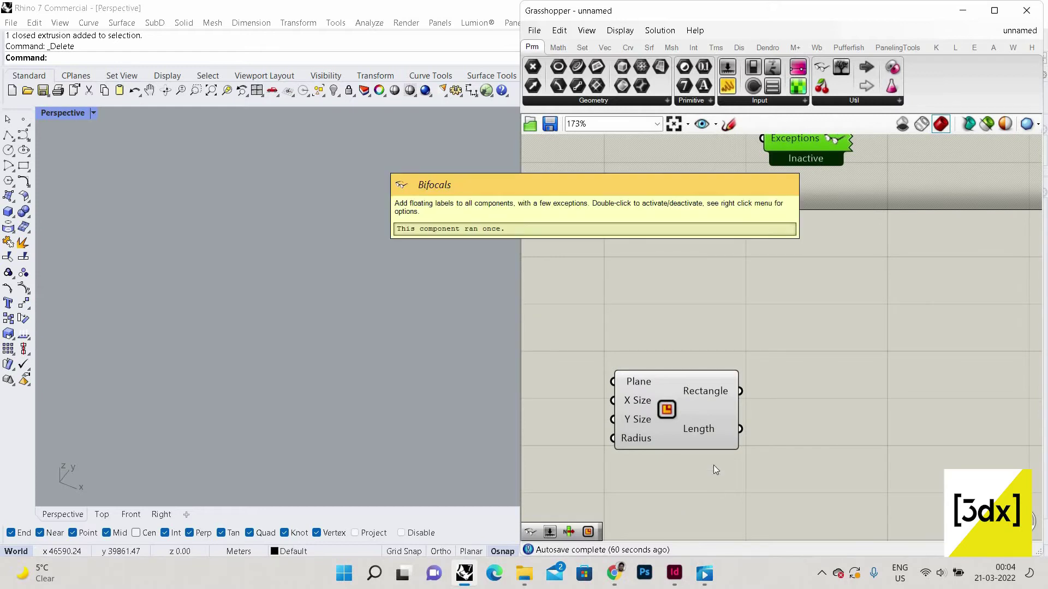
{"action": "double_click", "coordinate": [811, 159]}
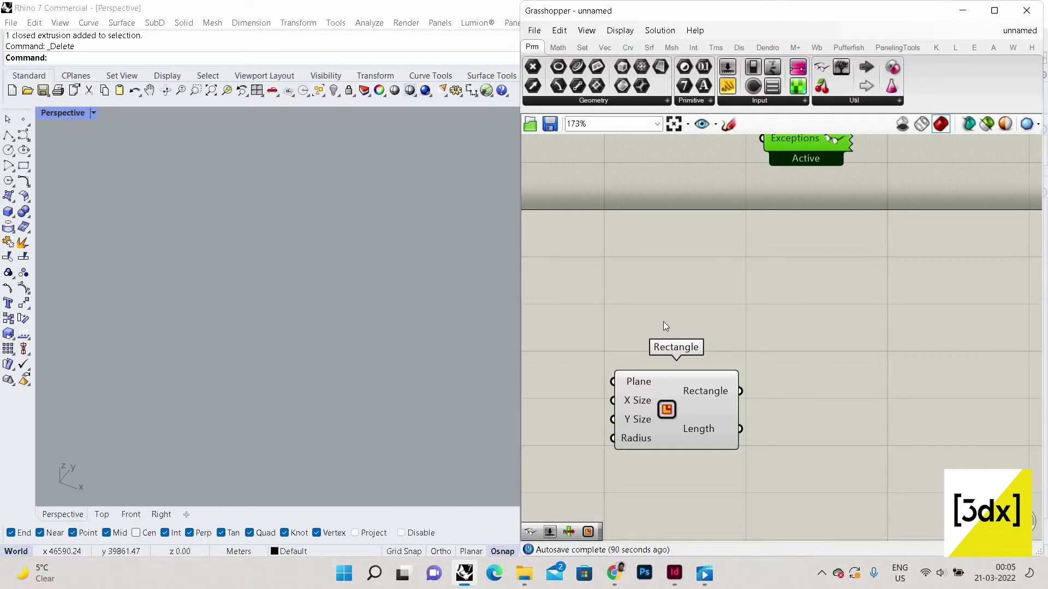
Add a number slider set to 30000 and wire it into the Rectangle's X Size and Y Size inputs
{"action": "double_click", "coordinate": [622, 345]}
{"action": "type", "text": "30000"}
{"action": "key", "text": "Return"}
{"action": "left_click_drag", "start_coordinate": [721, 344], "coordinate": [746, 346]}
{"action": "scroll", "coordinate": [346, 343], "scroll_direction": "down", "scroll_amount": 4}
{"action": "scroll", "coordinate": [219, 394], "scroll_direction": "down", "scroll_amount": 5}
{"action": "right_click_drag", "start_coordinate": [218, 394], "coordinate": [341, 323], "text": "shift"}
{"action": "scroll", "coordinate": [285, 335], "scroll_direction": "up", "scroll_amount": 5}
{"action": "scroll", "coordinate": [284, 335], "scroll_direction": "up", "scroll_amount": 3}
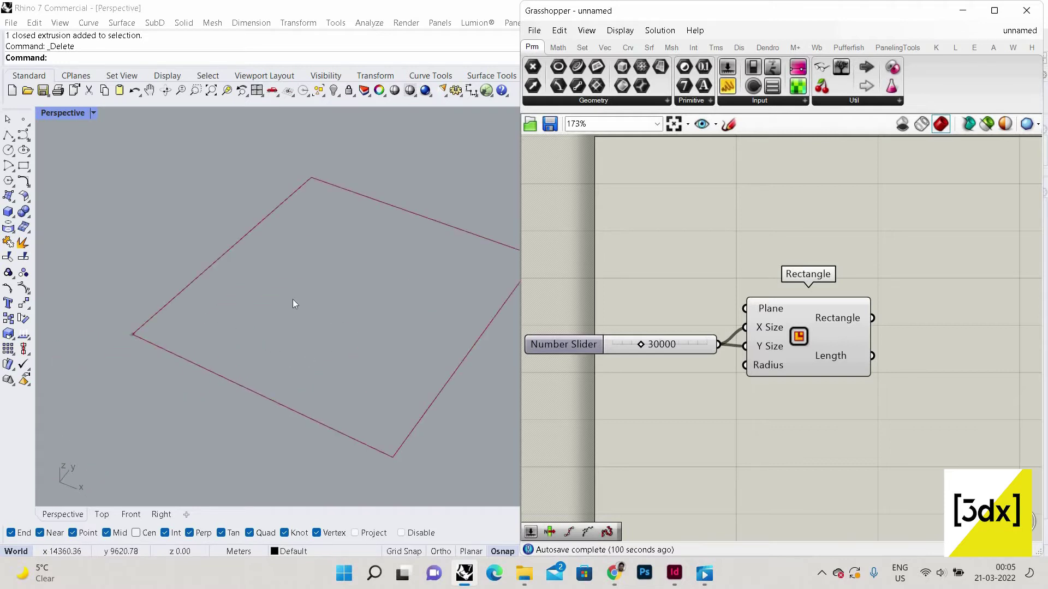
Add a Divide Curve component beside the Rectangle component and wire the Rectangle output into its Curve input
{"action": "scroll", "coordinate": [756, 299], "scroll_direction": "down", "scroll_amount": 1}
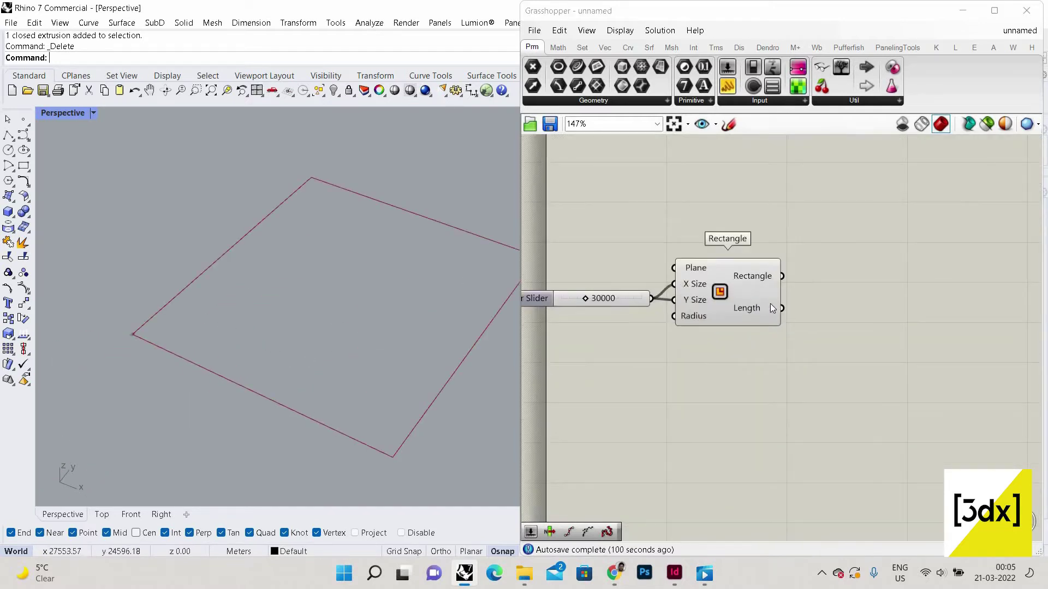
{"action": "left_click", "coordinate": [770, 303]}
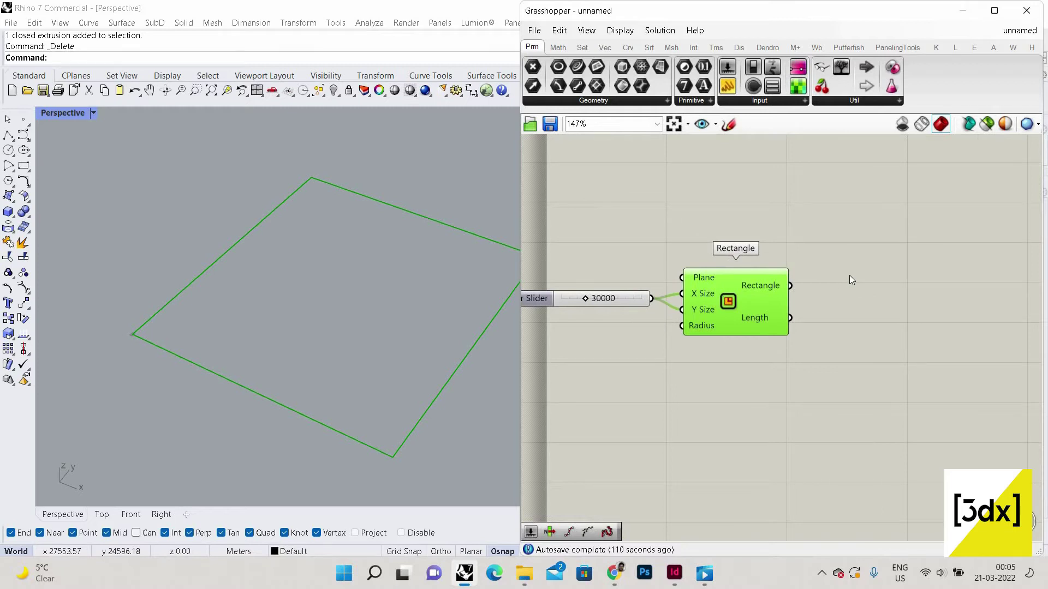
{"action": "double_click", "coordinate": [865, 326]}
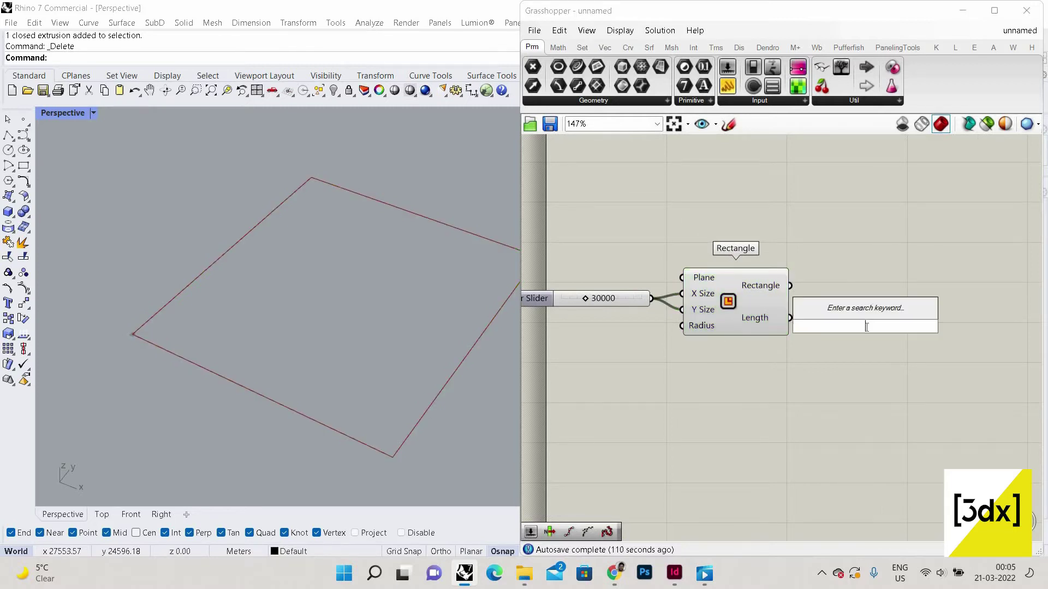
{"action": "type", "text": "c"}
{"action": "key", "text": "BackSpace"}
{"action": "type", "text": "d"}
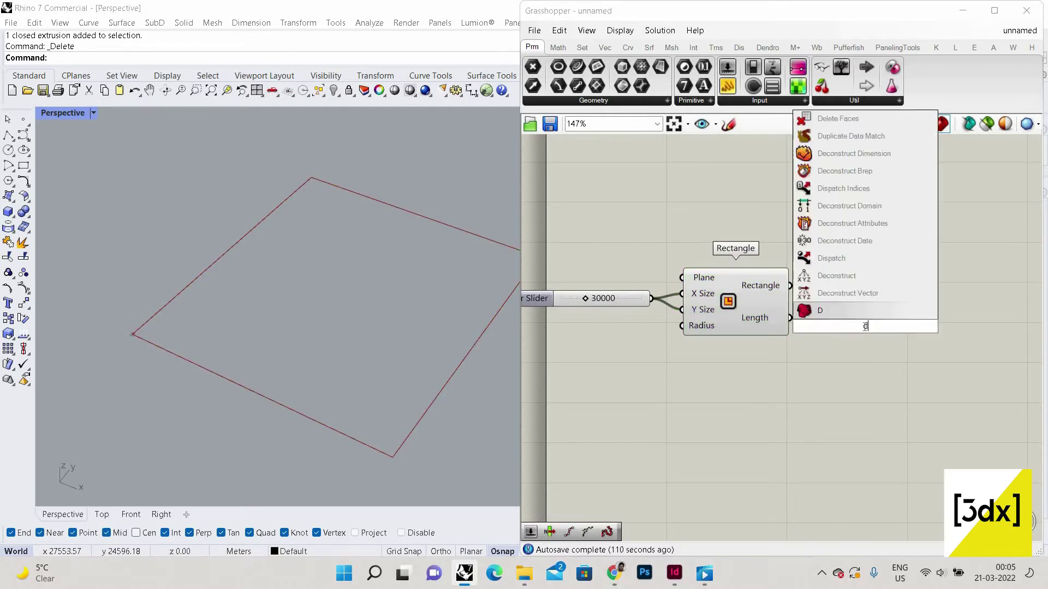
{"action": "type", "text": "ivide"}
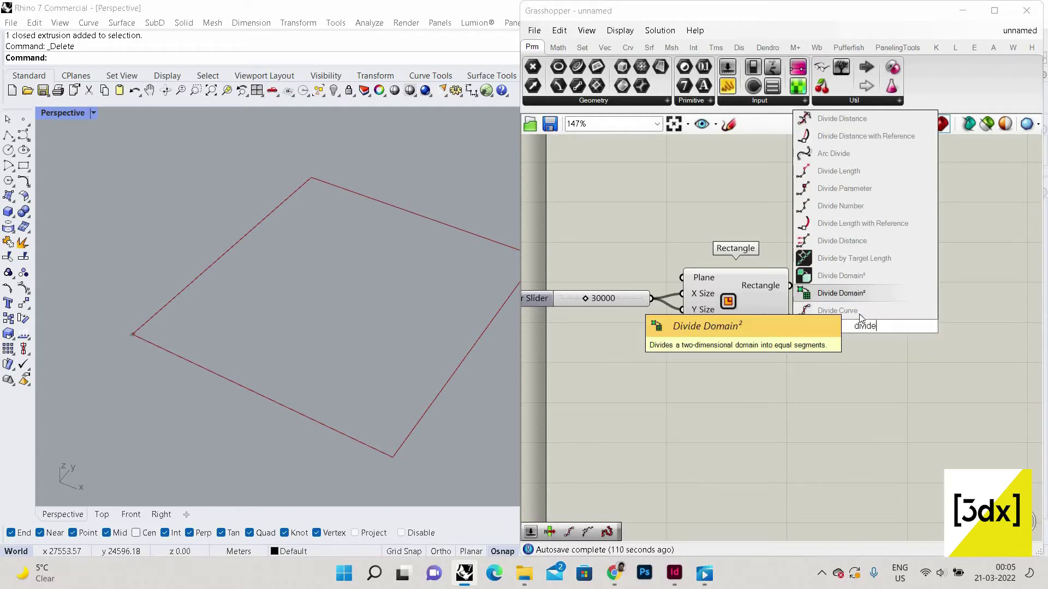
{"action": "left_click", "coordinate": [829, 275]}
{"action": "scroll", "coordinate": [755, 267], "scroll_direction": "up", "scroll_amount": 2}
{"action": "left_click_drag", "start_coordinate": [749, 268], "coordinate": [878, 336]}
{"action": "left_click_drag", "start_coordinate": [809, 341], "coordinate": [830, 340]}
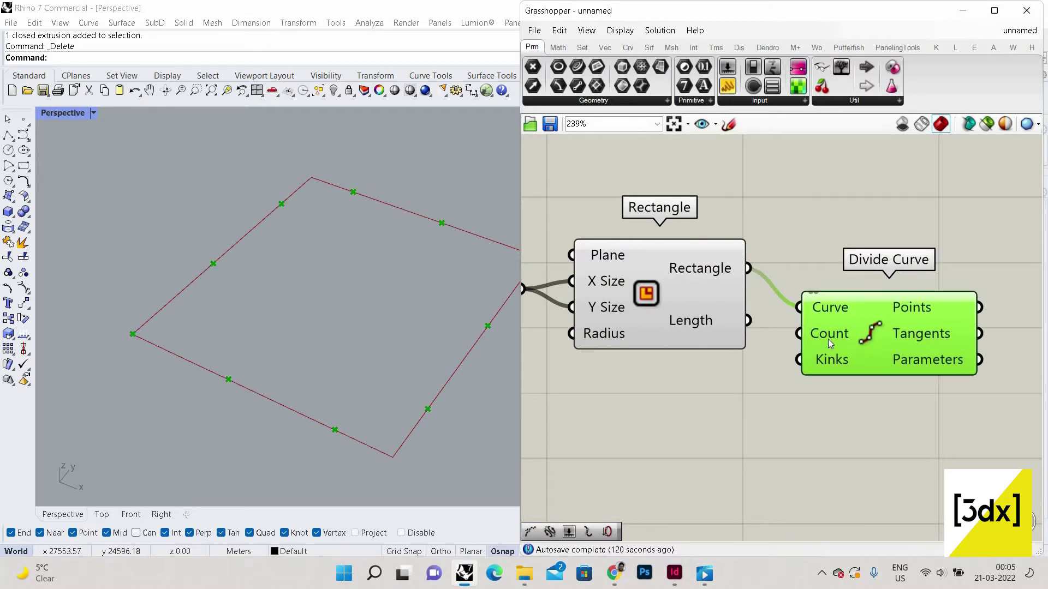
Add a number slider set to 24 and connect it to Divide Curve's Count input
{"action": "mouse_move", "coordinate": [827, 339]}
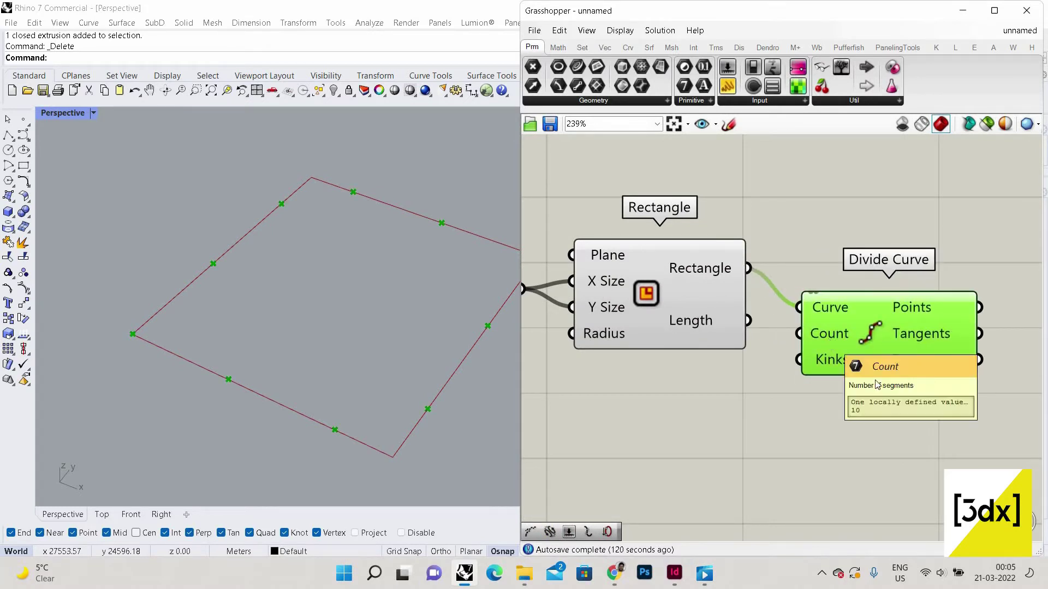
{"action": "double_click", "coordinate": [663, 408]}
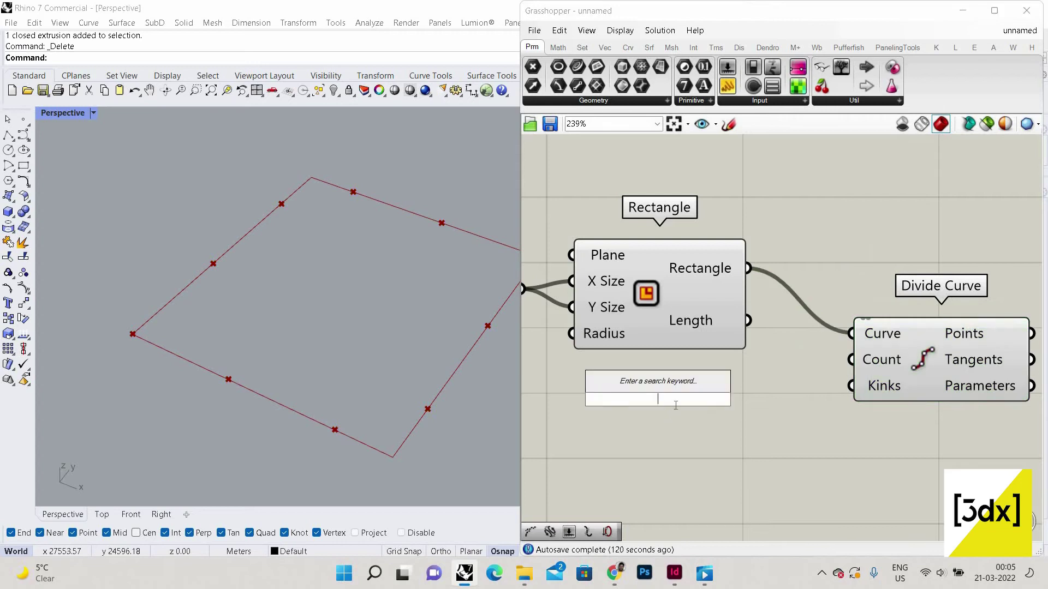
{"action": "type", "text": "24"}
{"action": "key", "text": "Return"}
{"action": "left_click_drag", "start_coordinate": [793, 398], "coordinate": [851, 360]}
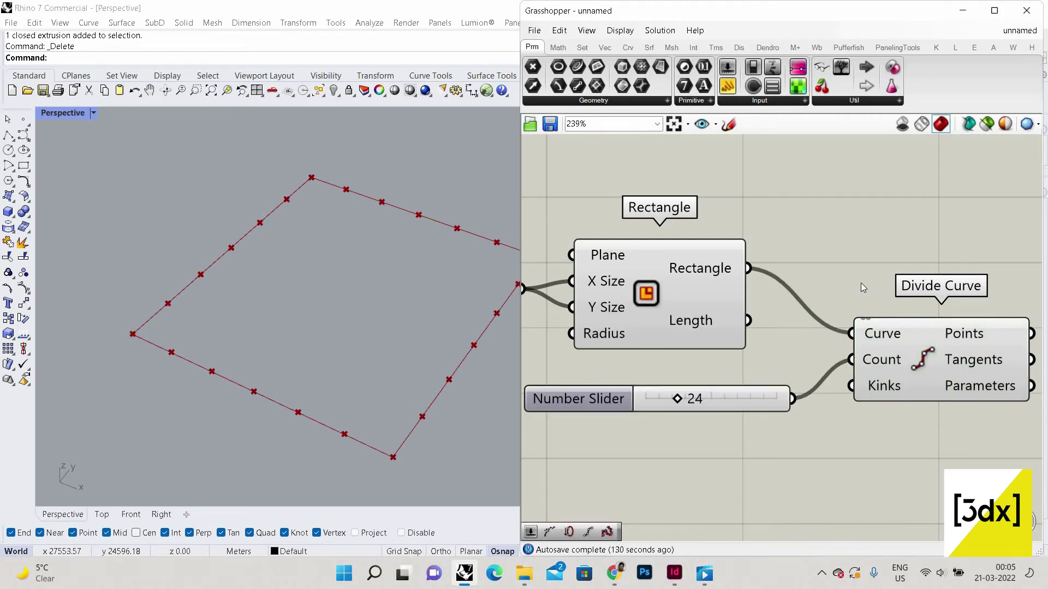
Add a Shatter component after Divide Curve and feed the Rectangle output into its Curve input
{"action": "scroll", "coordinate": [859, 283], "scroll_direction": "down", "scroll_amount": 3}
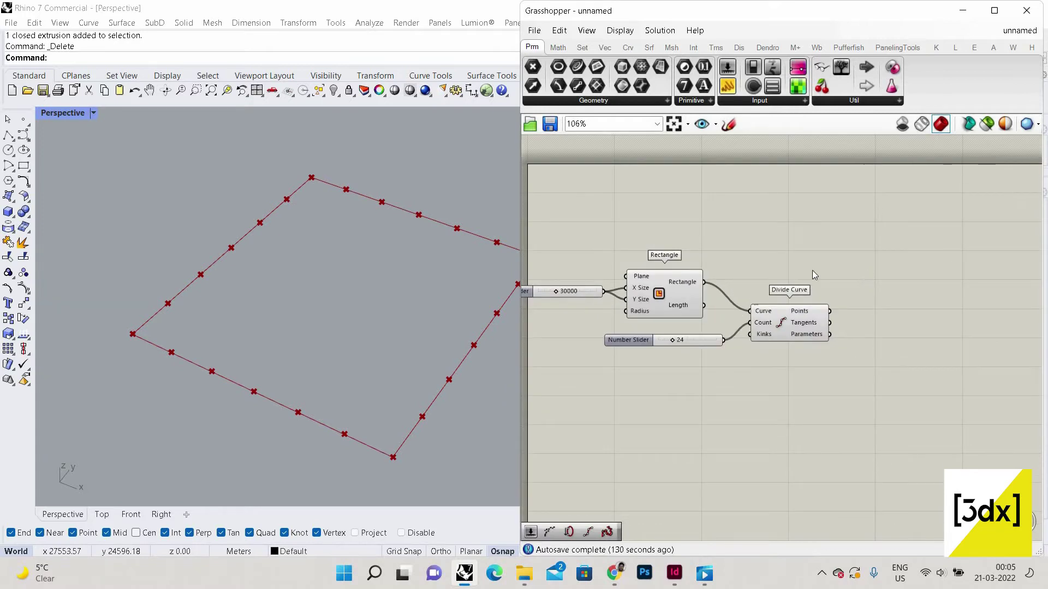
{"action": "scroll", "coordinate": [870, 267], "scroll_direction": "up", "scroll_amount": 5}
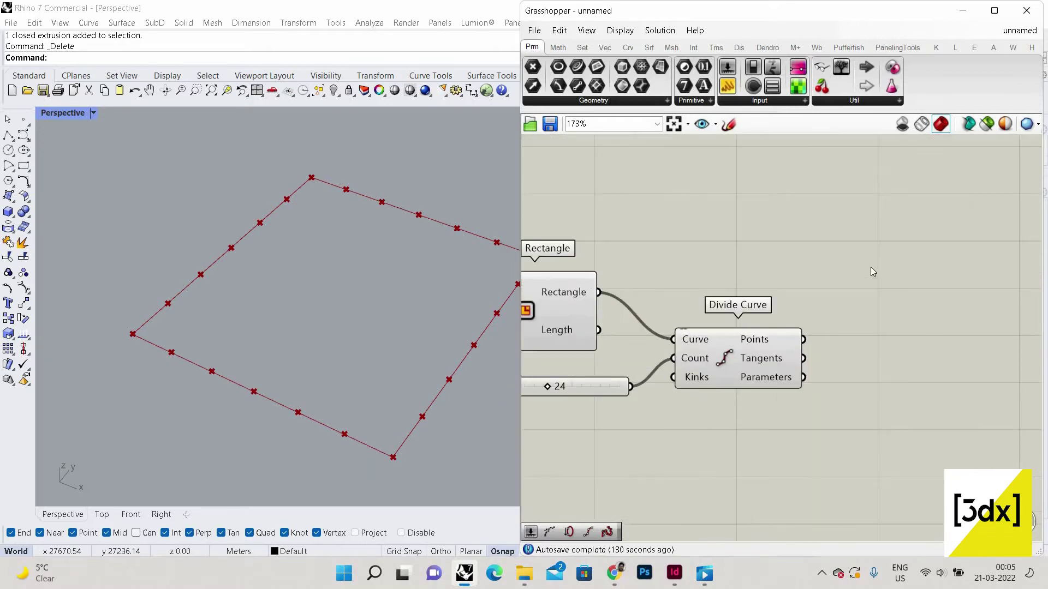
{"action": "double_click", "coordinate": [871, 267]}
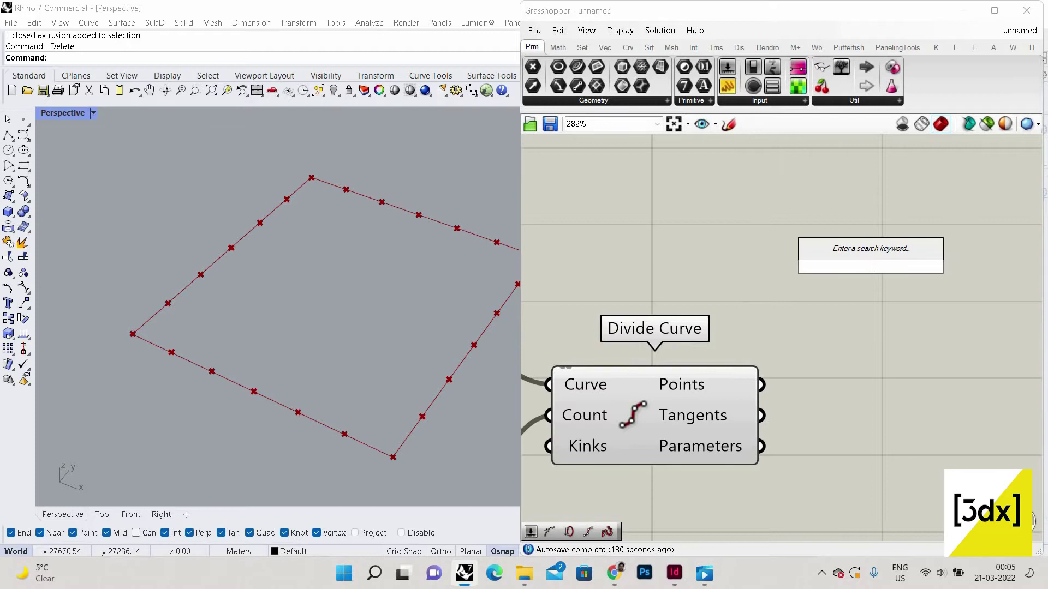
{"action": "type", "text": "shatter"}
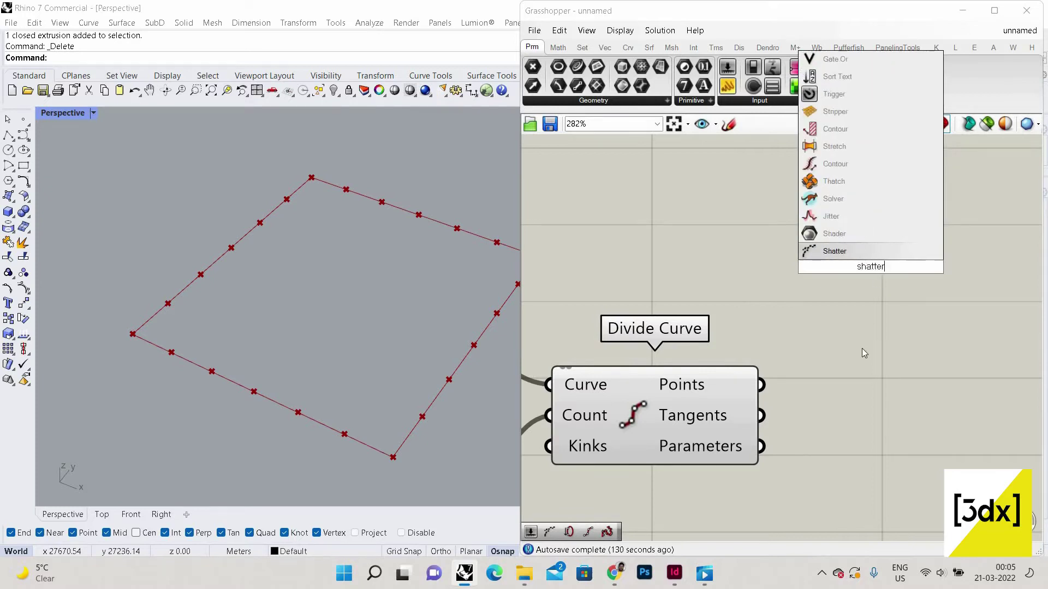
{"action": "key", "text": "Return"}
{"action": "scroll", "coordinate": [864, 347], "scroll_direction": "down", "scroll_amount": 5}
{"action": "left_click_drag", "start_coordinate": [868, 310], "coordinate": [892, 322]}
{"action": "scroll", "coordinate": [687, 332], "scroll_direction": "up", "scroll_amount": 2}
{"action": "left_click_drag", "start_coordinate": [665, 329], "coordinate": [896, 310]}
Connect Divide Curve's Parameters output to Shatter's Parameters input
{"action": "left_click_drag", "start_coordinate": [869, 376], "coordinate": [905, 335]}
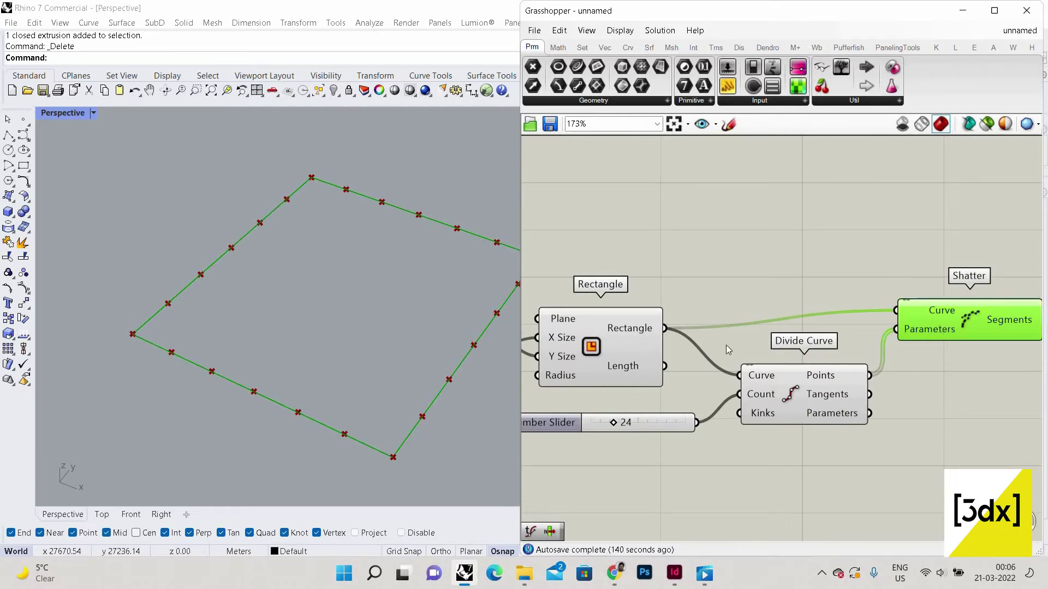
{"action": "scroll", "coordinate": [796, 357], "scroll_direction": "down", "scroll_amount": 2}
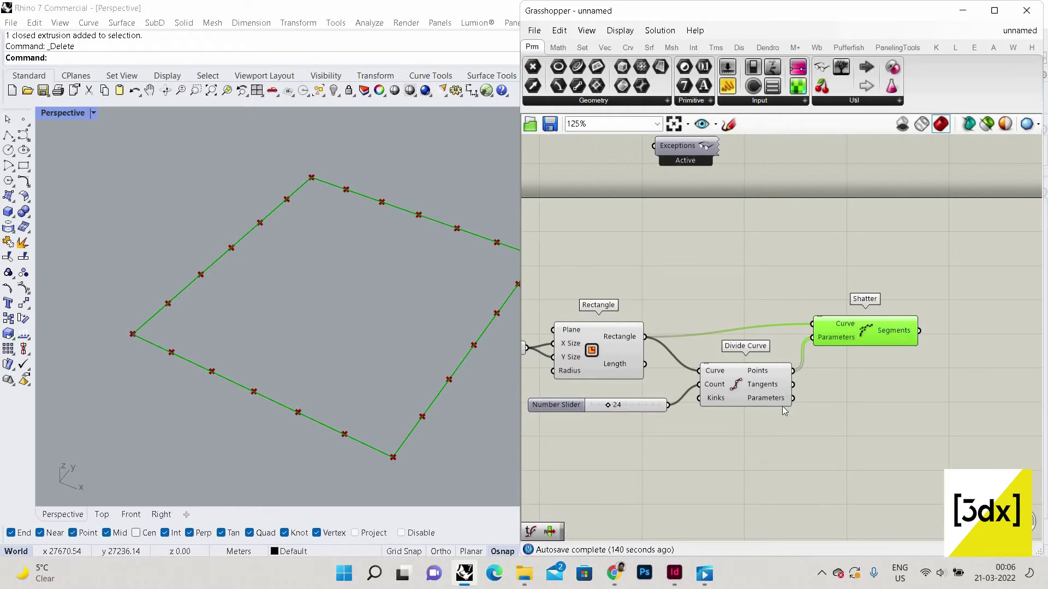
{"action": "left_click_drag", "start_coordinate": [792, 398], "coordinate": [812, 337]}
Add an Evaluate Curve component after Shatter and wire the Segments output into its Curve input
{"action": "right_click_drag", "start_coordinate": [766, 368], "coordinate": [602, 397]}
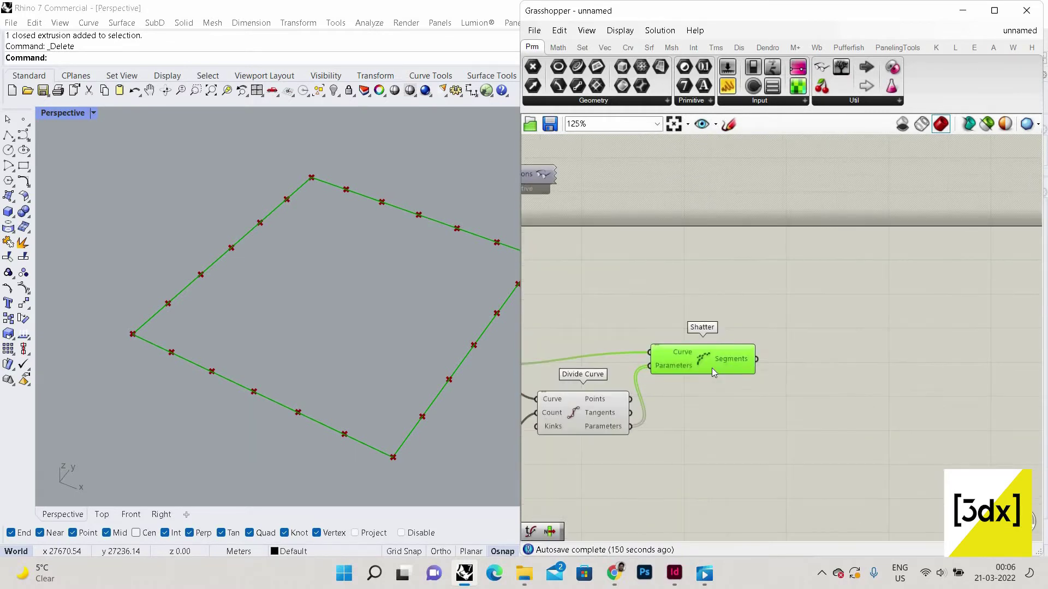
{"action": "double_click", "coordinate": [847, 362]}
{"action": "type", "text": "evalu"}
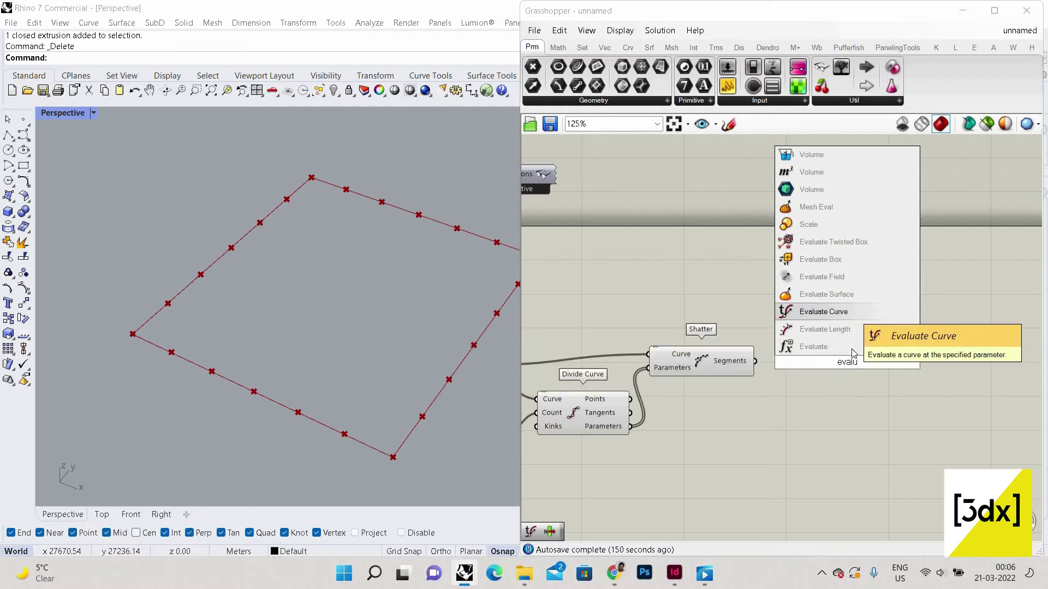
{"action": "left_click", "coordinate": [835, 312]}
{"action": "scroll", "coordinate": [853, 349], "scroll_direction": "up", "scroll_amount": 3}
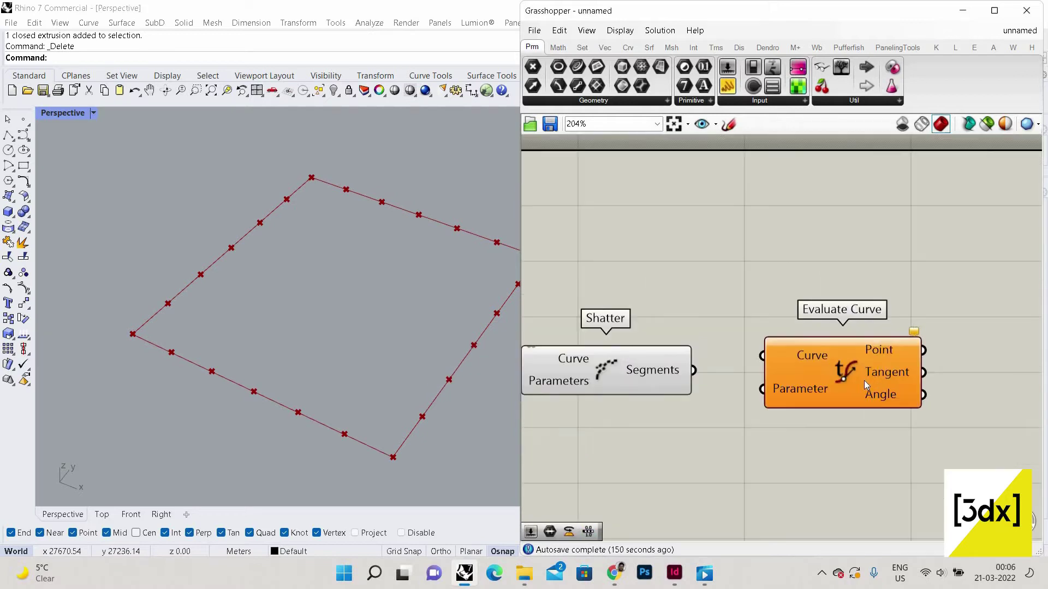
{"action": "left_click_drag", "start_coordinate": [785, 372], "coordinate": [693, 370]}
Add a number slider set to 1.00 and connect it to Evaluate Curve's Parameter input
{"action": "scroll", "coordinate": [816, 366], "scroll_direction": "down", "scroll_amount": 2}
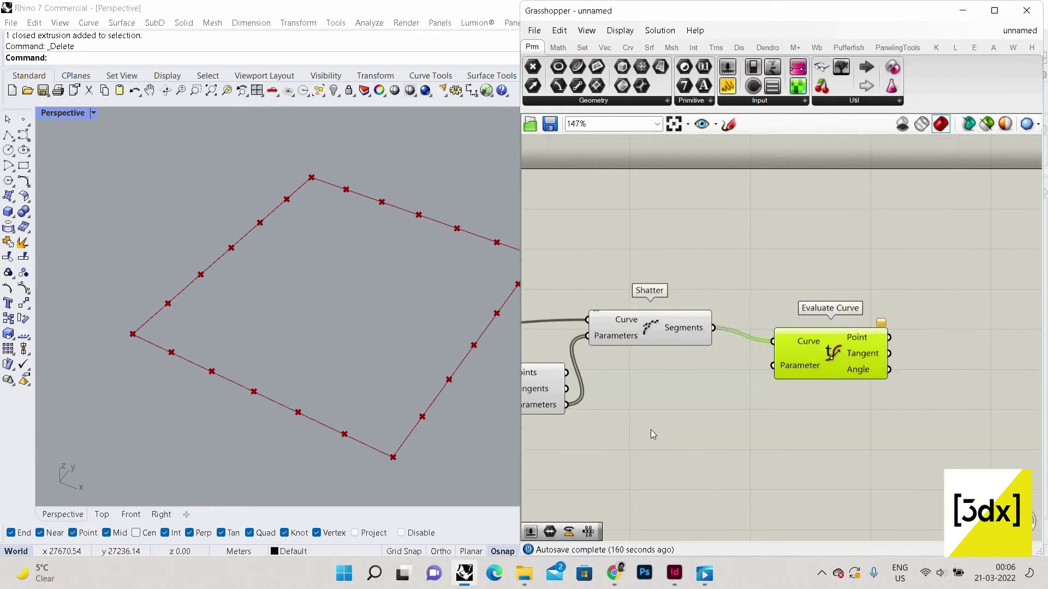
{"action": "double_click", "coordinate": [651, 430]}
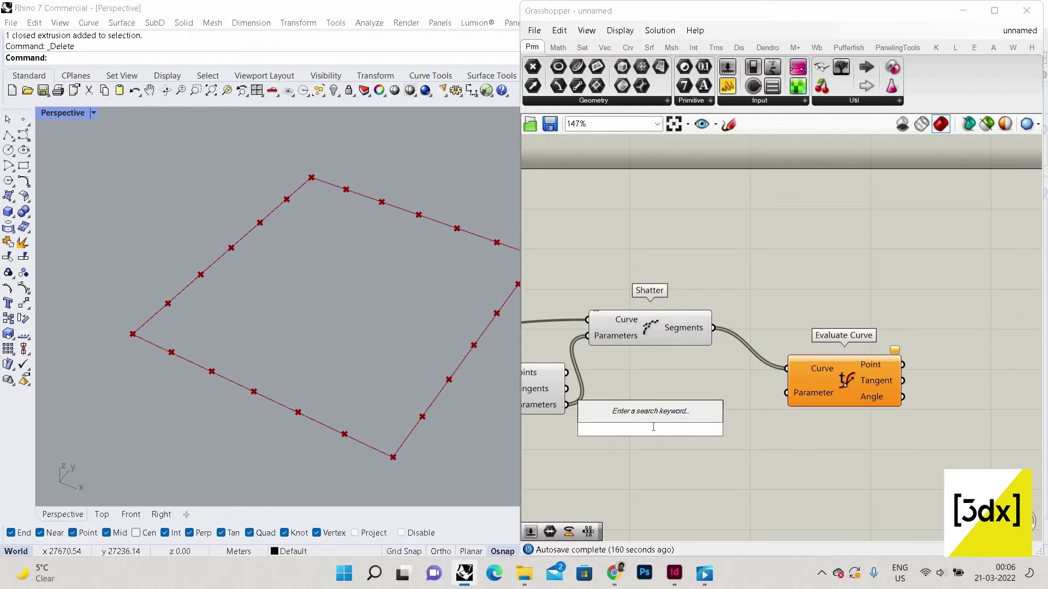
{"action": "type", "text": "1.00"}
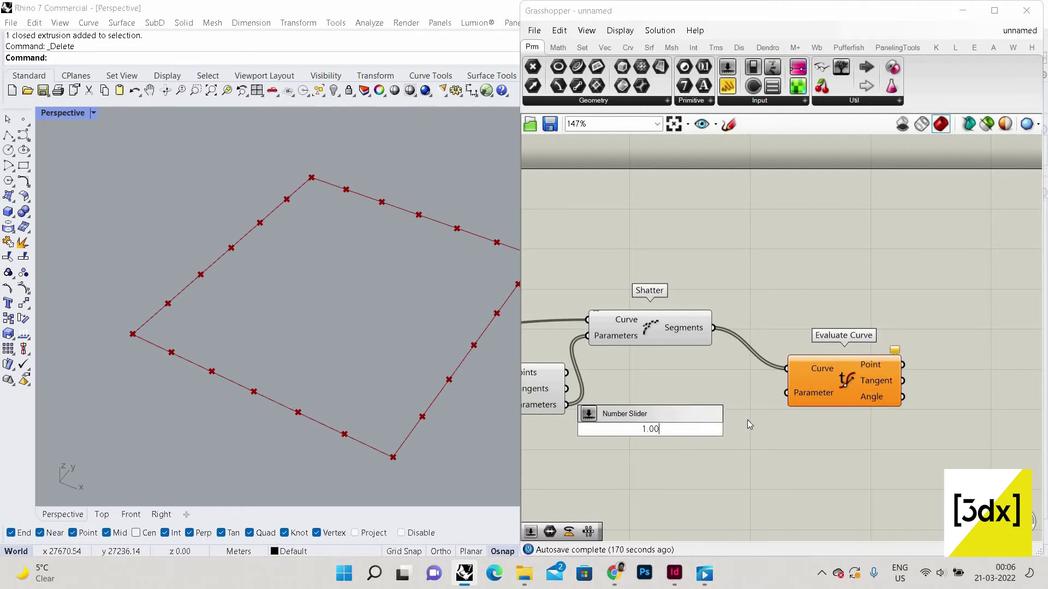
{"action": "key", "text": "Return"}
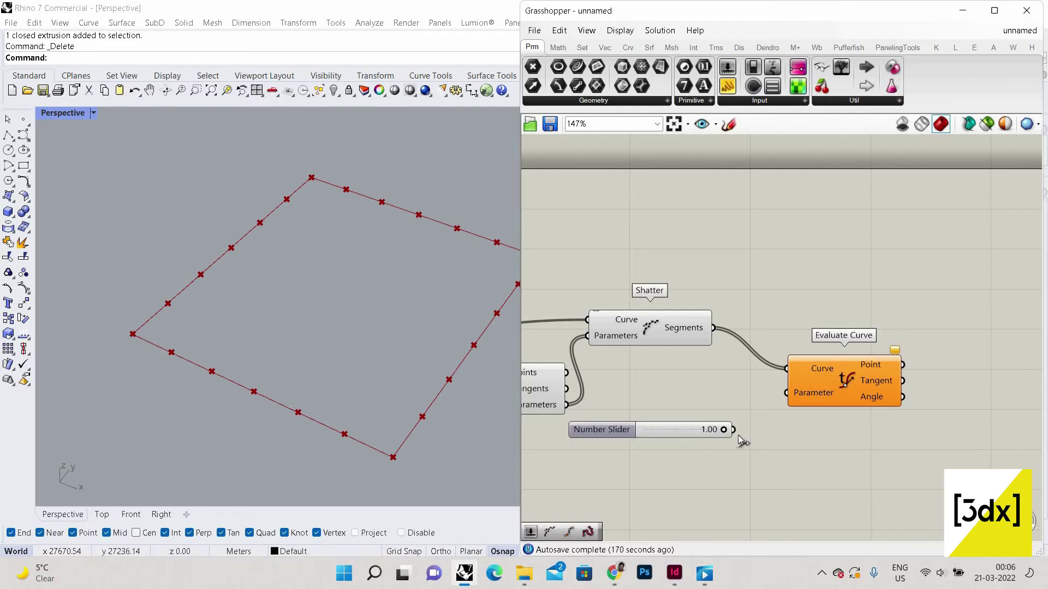
{"action": "left_click_drag", "start_coordinate": [787, 393], "coordinate": [605, 418]}
{"action": "left_click_drag", "start_coordinate": [723, 420], "coordinate": [734, 421]}
{"action": "scroll", "coordinate": [307, 329], "scroll_direction": "down", "scroll_amount": 7}
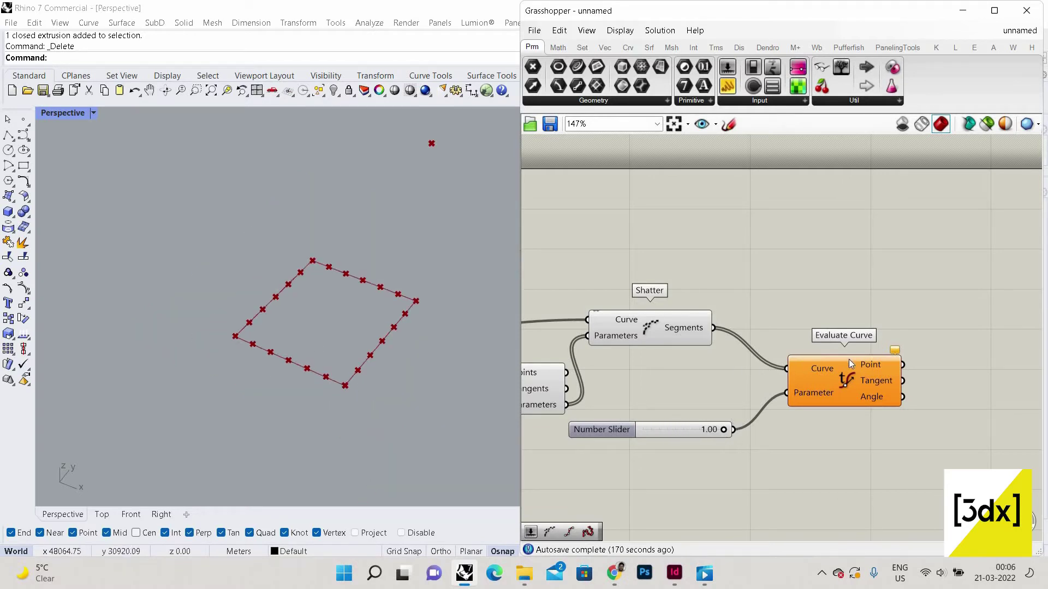
Reparameterize the Curve input of the Evaluate Curve component
{"action": "scroll", "coordinate": [651, 349], "scroll_direction": "down", "scroll_amount": 5}
{"action": "scroll", "coordinate": [849, 357], "scroll_direction": "up", "scroll_amount": 4}
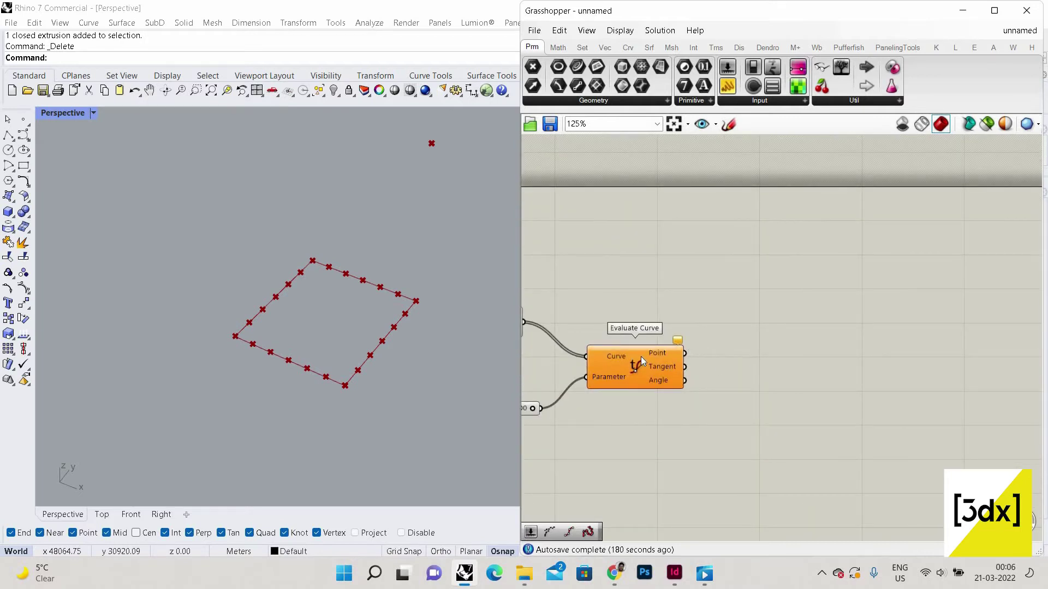
{"action": "right_click", "coordinate": [571, 361]}
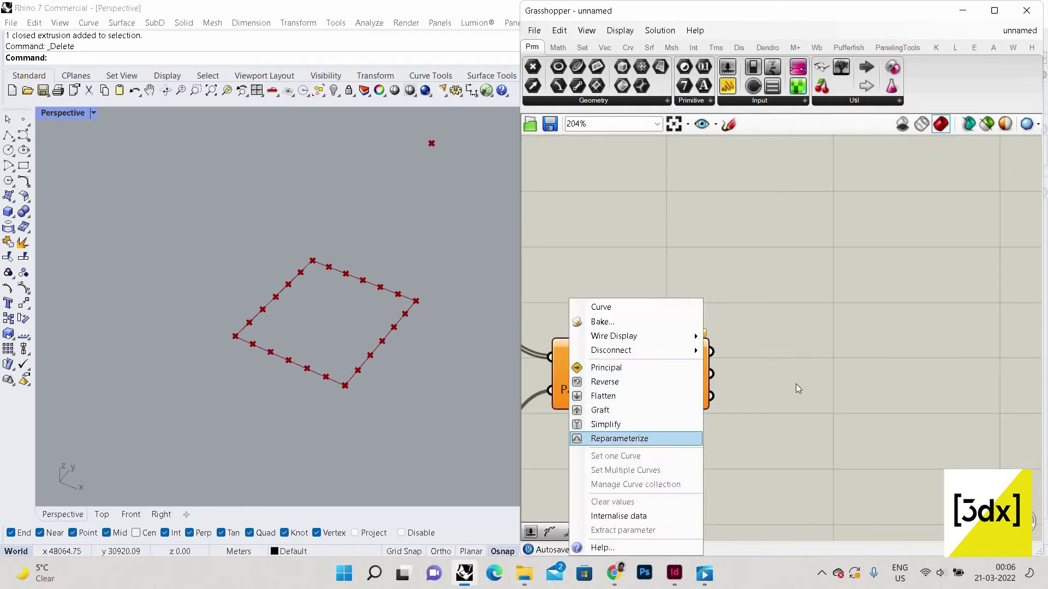
{"action": "left_click", "coordinate": [636, 437]}
{"action": "scroll", "coordinate": [740, 361], "scroll_direction": "up", "scroll_amount": 3}
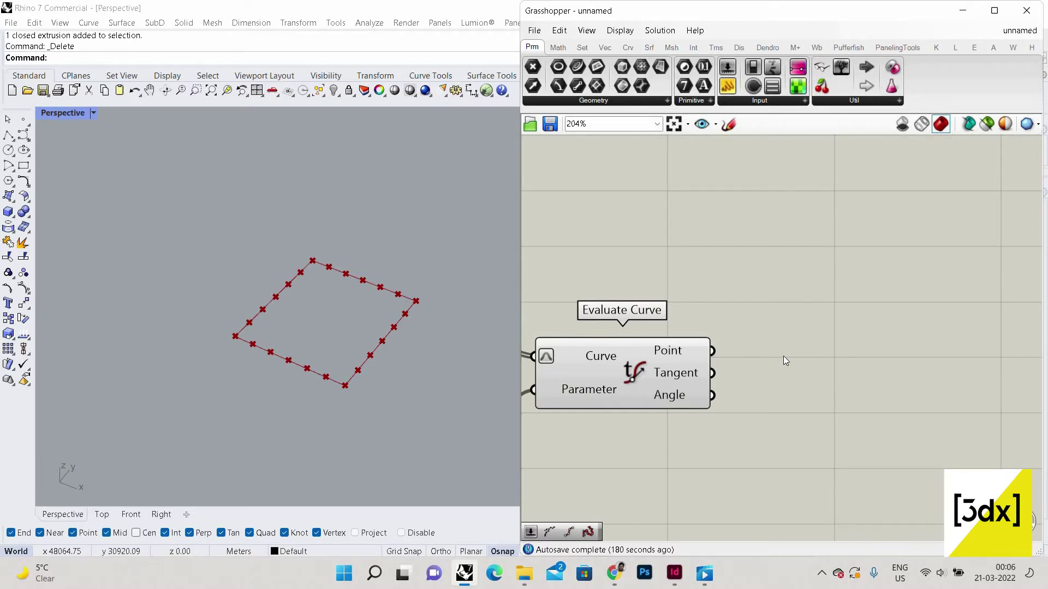
Add the vector Rotate component after Evaluate Curve and connect the Tangent output to its Vector input
{"action": "double_click", "coordinate": [810, 372]}
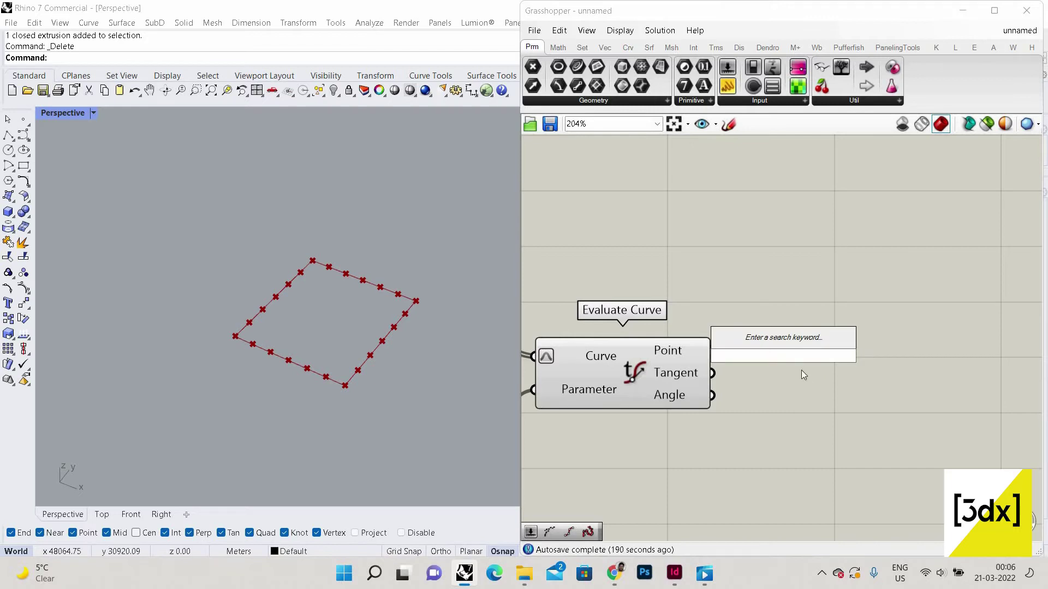
{"action": "type", "text": "rotate"}
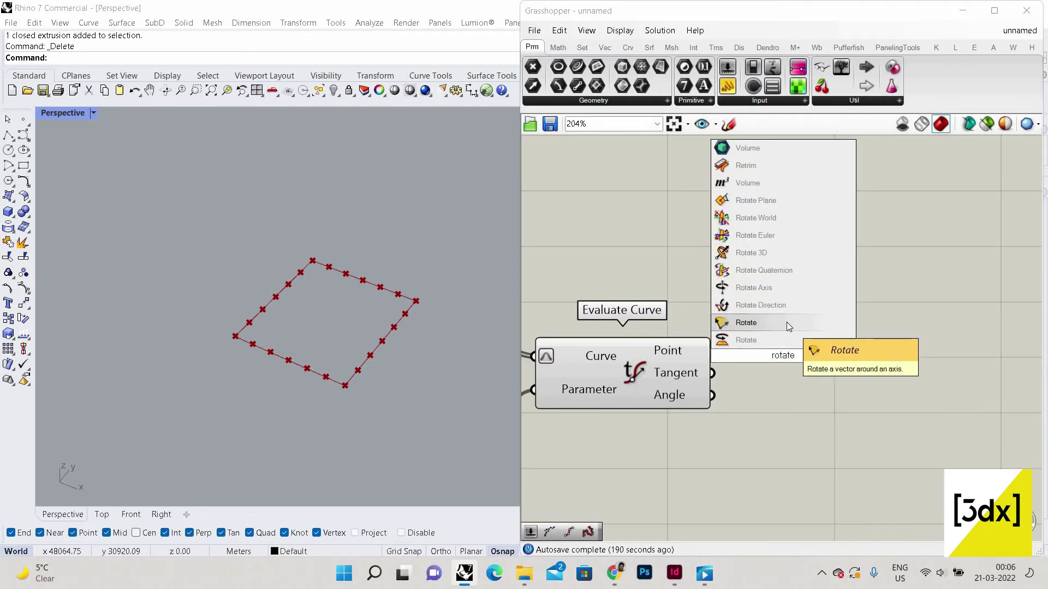
{"action": "left_click", "coordinate": [740, 327]}
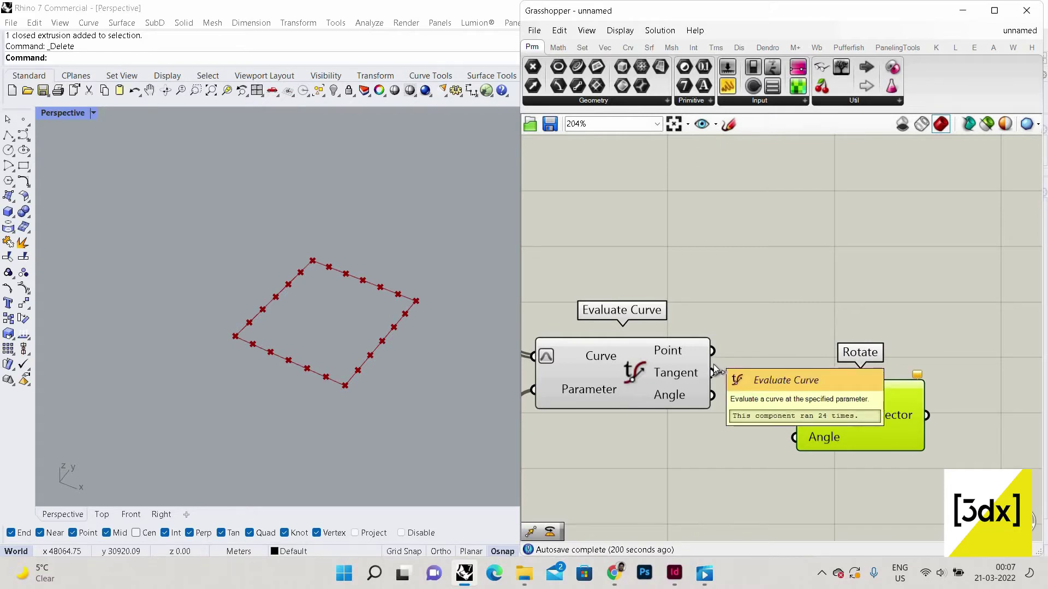
{"action": "left_click_drag", "start_coordinate": [713, 373], "coordinate": [795, 392]}
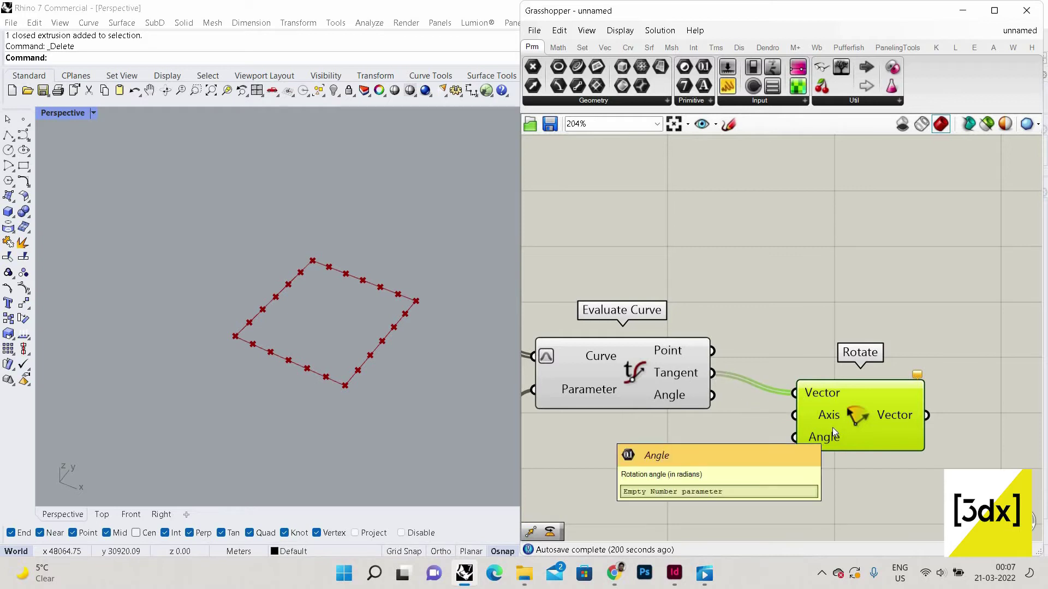
Switch Rotate's Angle input to degrees and feed it from a new number slider set to 90
{"action": "right_click", "coordinate": [820, 438]}
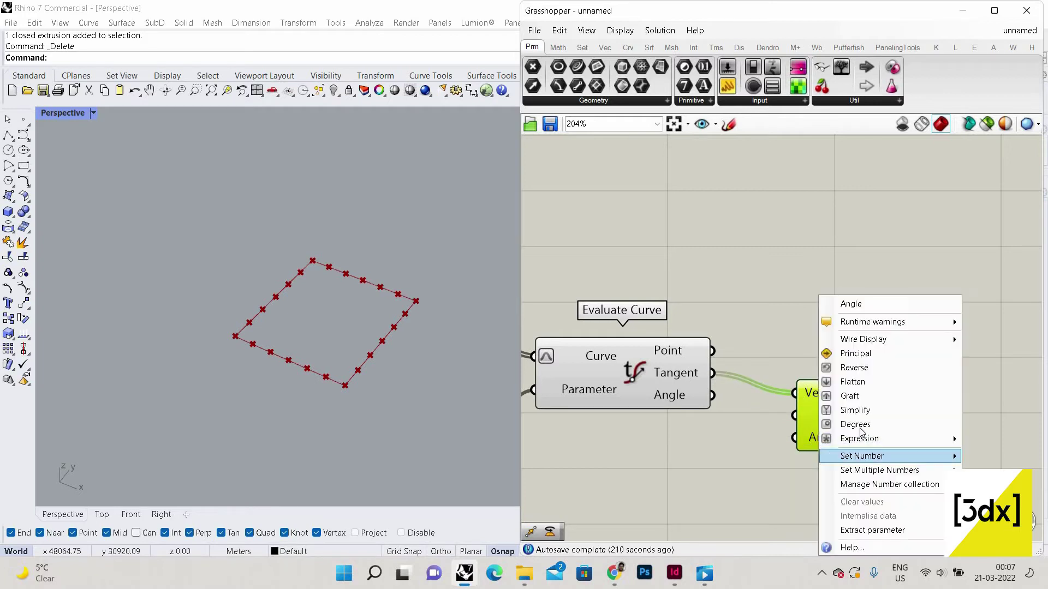
{"action": "left_click", "coordinate": [859, 427]}
{"action": "double_click", "coordinate": [664, 465]}
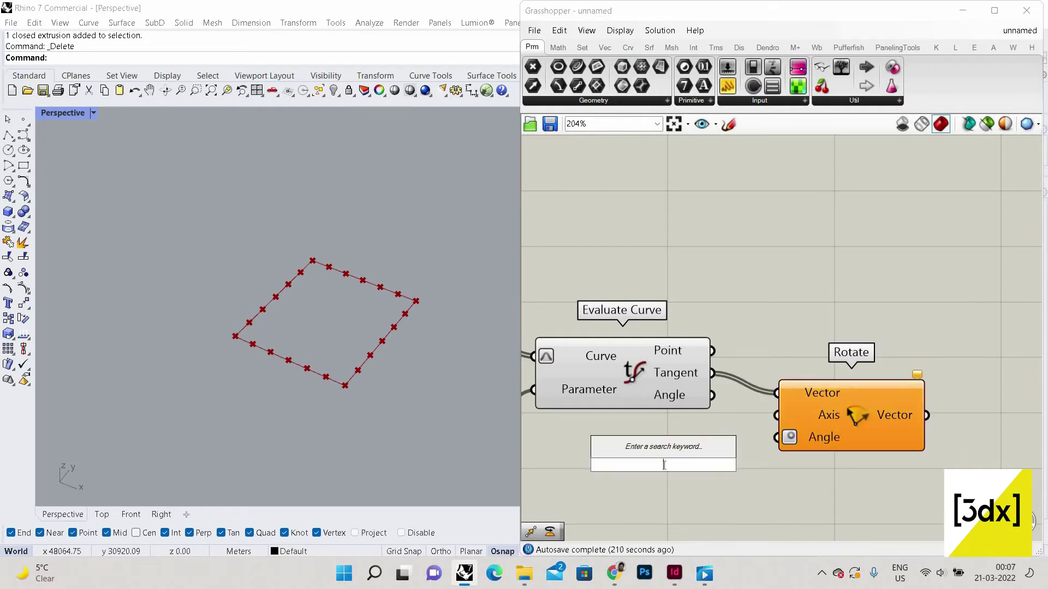
{"action": "type", "text": "9"}
{"action": "key", "text": "Return"}
{"action": "left_click_drag", "start_coordinate": [778, 463], "coordinate": [777, 436]}
{"action": "left_click", "coordinate": [889, 430]}
{"action": "left_click_drag", "start_coordinate": [847, 454], "coordinate": [846, 430]}
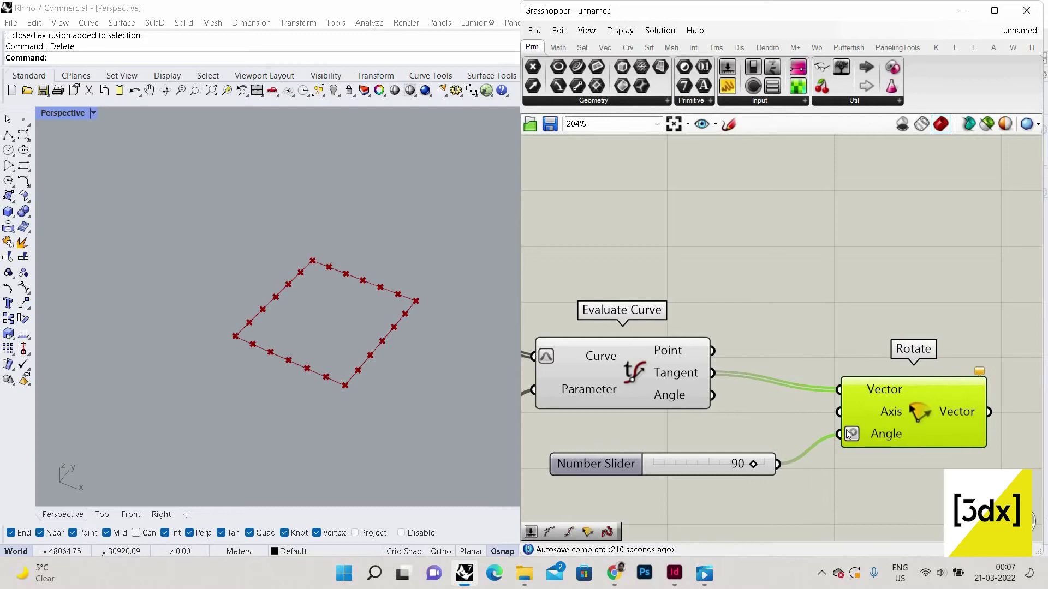
{"action": "left_click", "coordinate": [766, 431]}
Set Rotate's Axis input to a single vertical vector along Z, drawn about 19 units up from the origin in the Right viewport
{"action": "scroll", "coordinate": [766, 431], "scroll_direction": "down", "scroll_amount": 3}
{"action": "scroll", "coordinate": [835, 415], "scroll_direction": "up", "scroll_amount": 2}
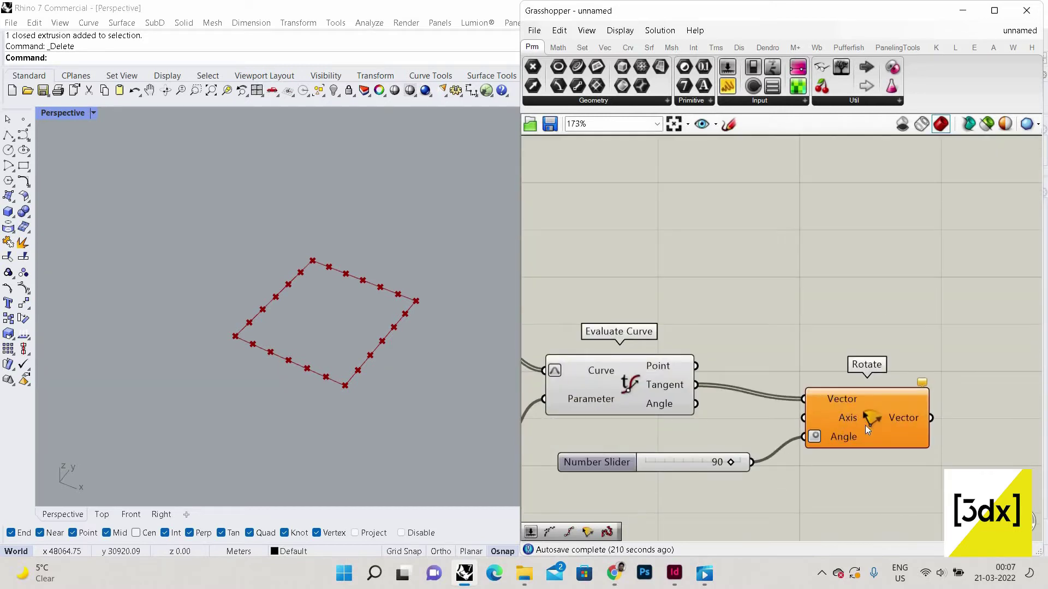
{"action": "right_click", "coordinate": [841, 419]}
{"action": "left_click", "coordinate": [873, 456]}
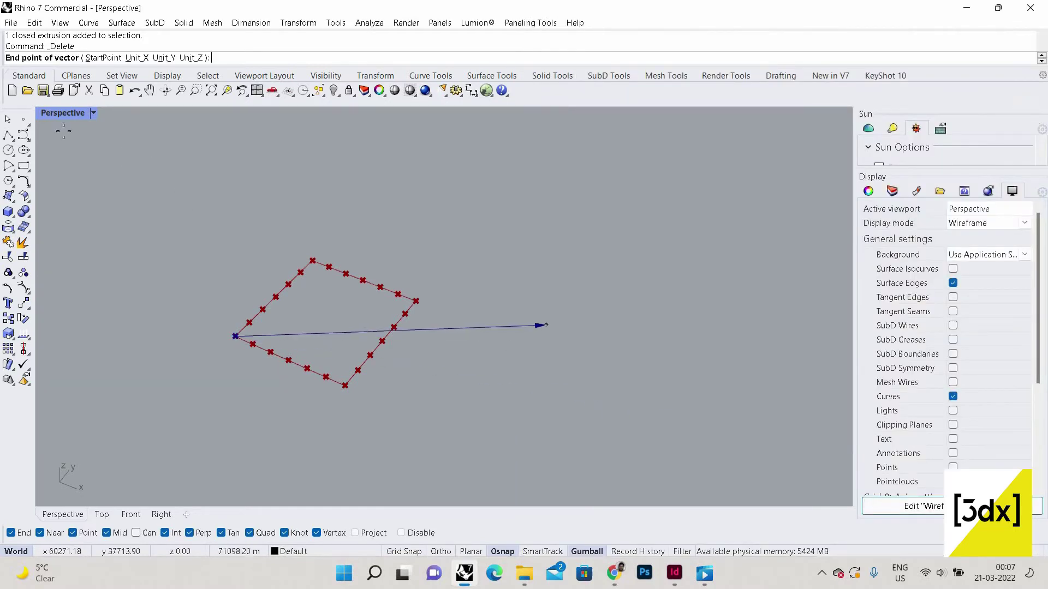
{"action": "double_click", "coordinate": [64, 114]}
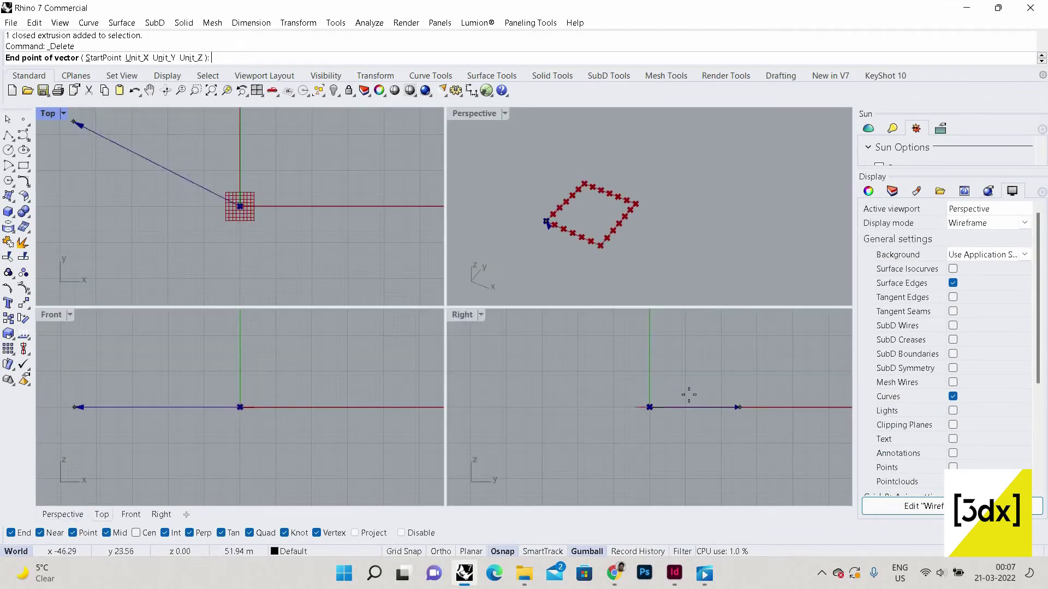
{"action": "left_click", "coordinate": [650, 340]}
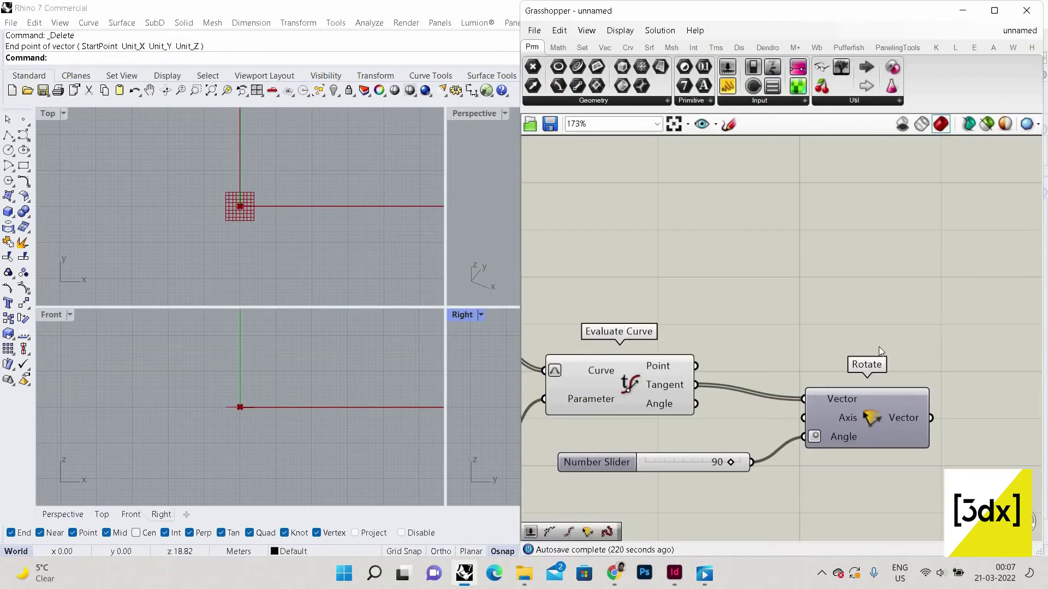
Add a Move component to the canvas after the Rotate component
{"action": "scroll", "coordinate": [967, 385], "scroll_direction": "down", "scroll_amount": 2}
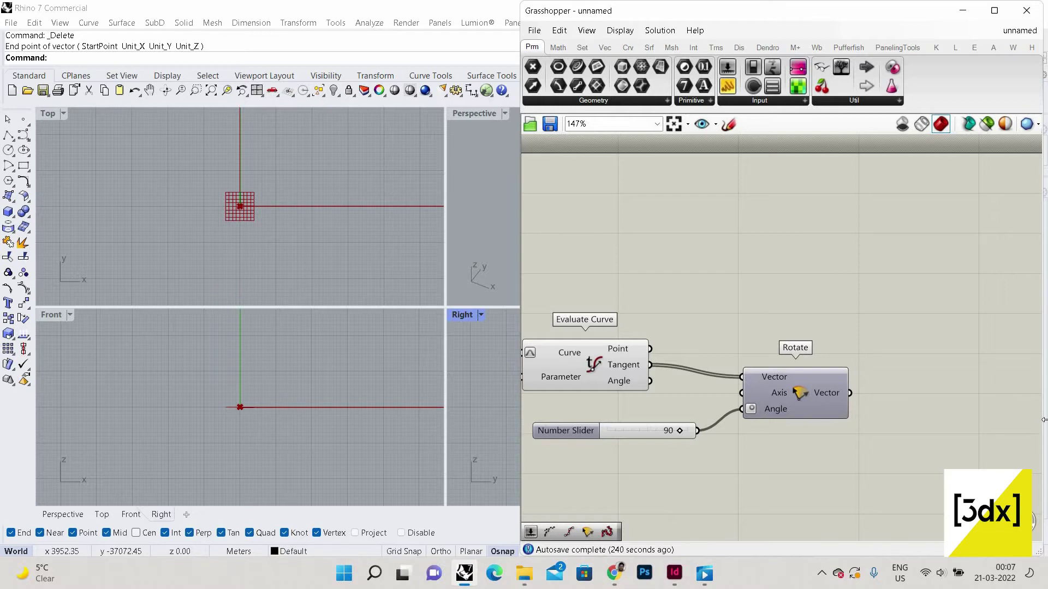
{"action": "right_click_drag", "start_coordinate": [905, 371], "coordinate": [872, 377]}
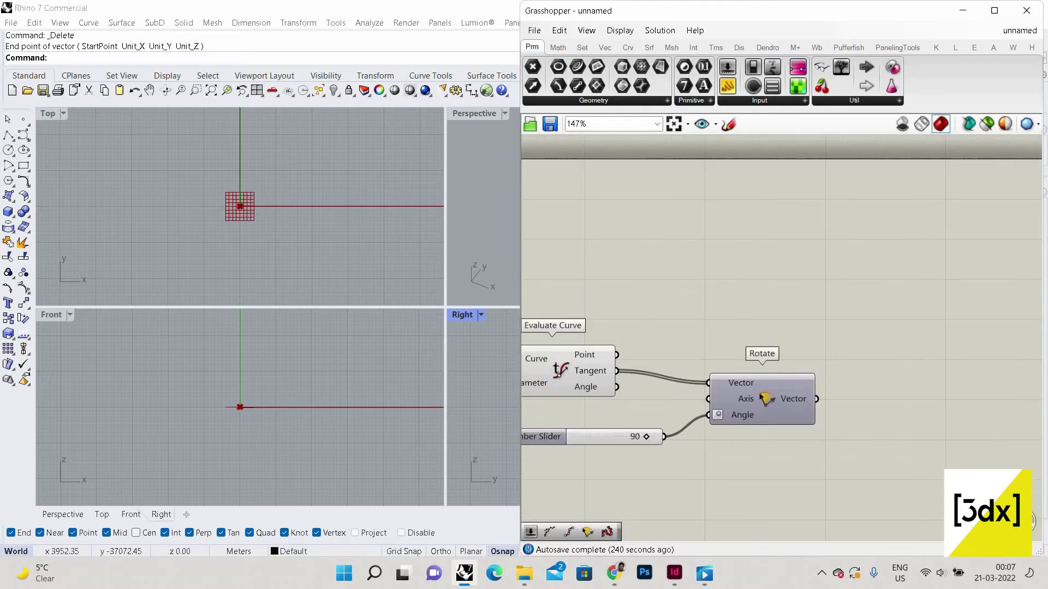
{"action": "double_click", "coordinate": [903, 366]}
{"action": "type", "text": "move"}
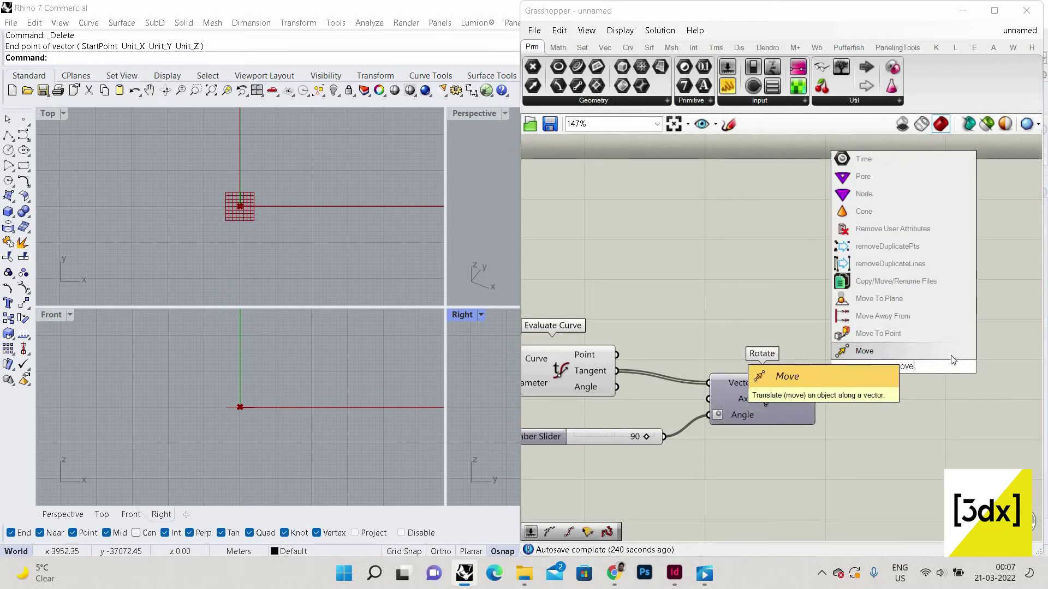
{"action": "key", "text": "Return"}
Add an Amplitude component below Move and connect Rotate's Vector output to its Vector input
{"action": "double_click", "coordinate": [943, 435]}
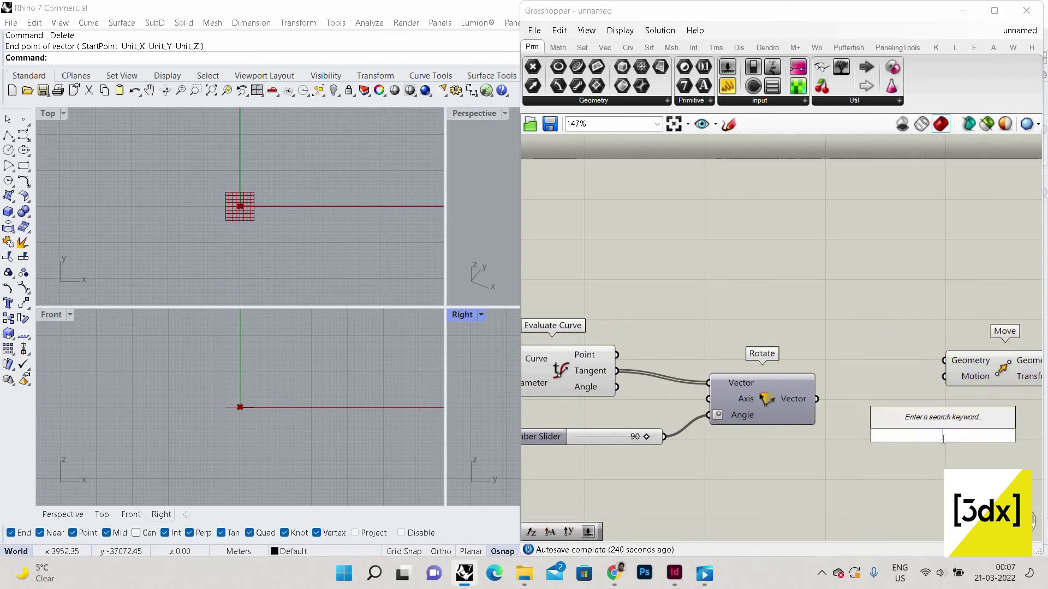
{"action": "type", "text": "ampli"}
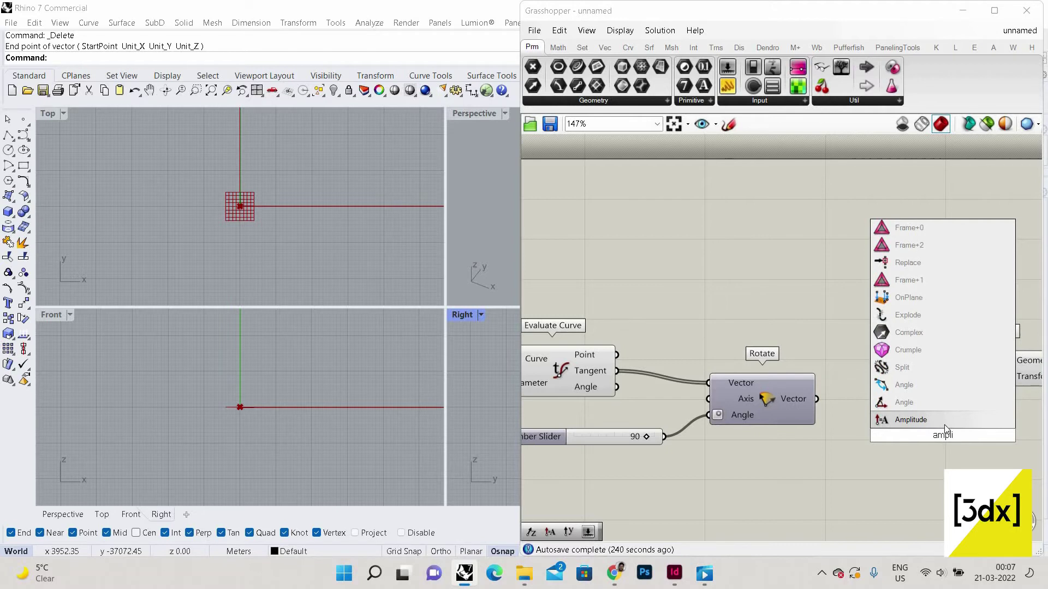
{"action": "key", "text": "Return"}
{"action": "left_click_drag", "start_coordinate": [937, 436], "coordinate": [930, 439]}
{"action": "left_click_drag", "start_coordinate": [816, 399], "coordinate": [878, 429]}
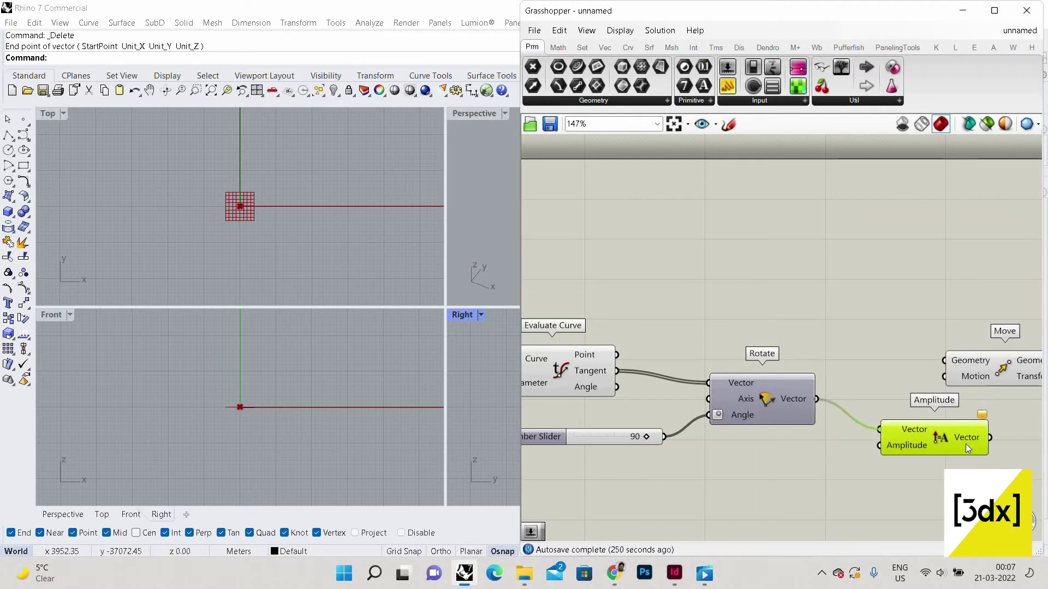
Reposition Amplitude between Rotate and Move, and connect Evaluate Curve's Point to Move's Geometry and Amplitude's Vector to Move's Motion
{"action": "left_click_drag", "start_coordinate": [968, 448], "coordinate": [923, 472]}
{"action": "left_click", "coordinate": [948, 464]}
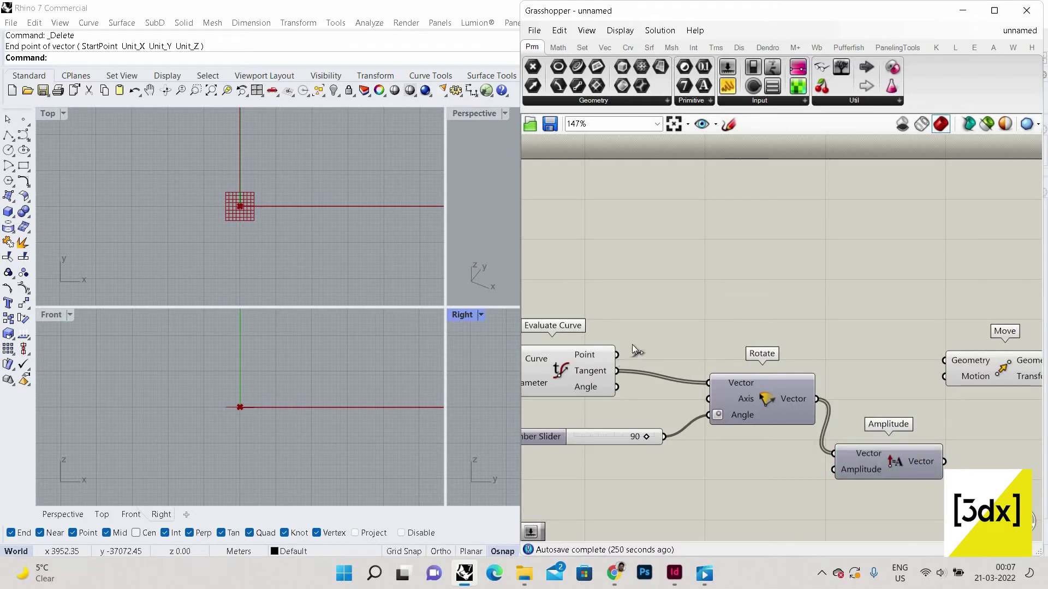
{"action": "left_click_drag", "start_coordinate": [616, 355], "coordinate": [945, 462]}
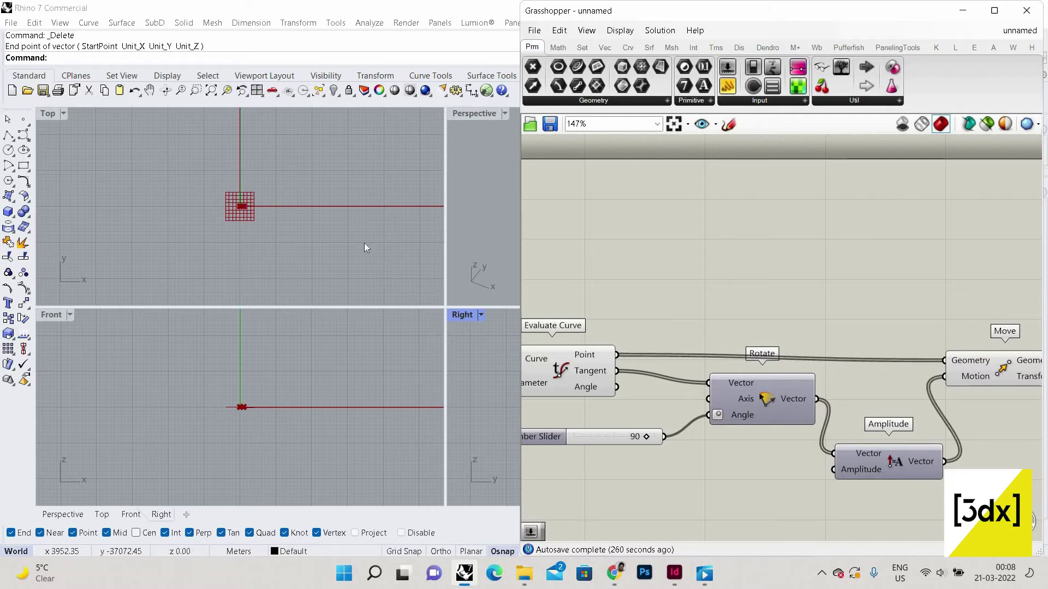
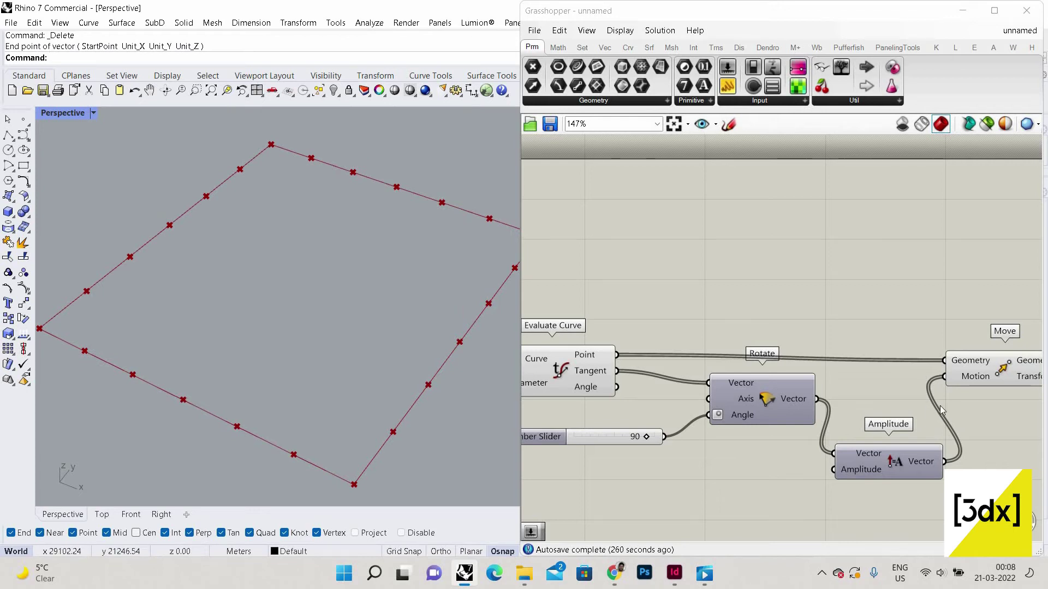
{"action": "scroll", "coordinate": [711, 397], "scroll_direction": "down", "scroll_amount": 4}
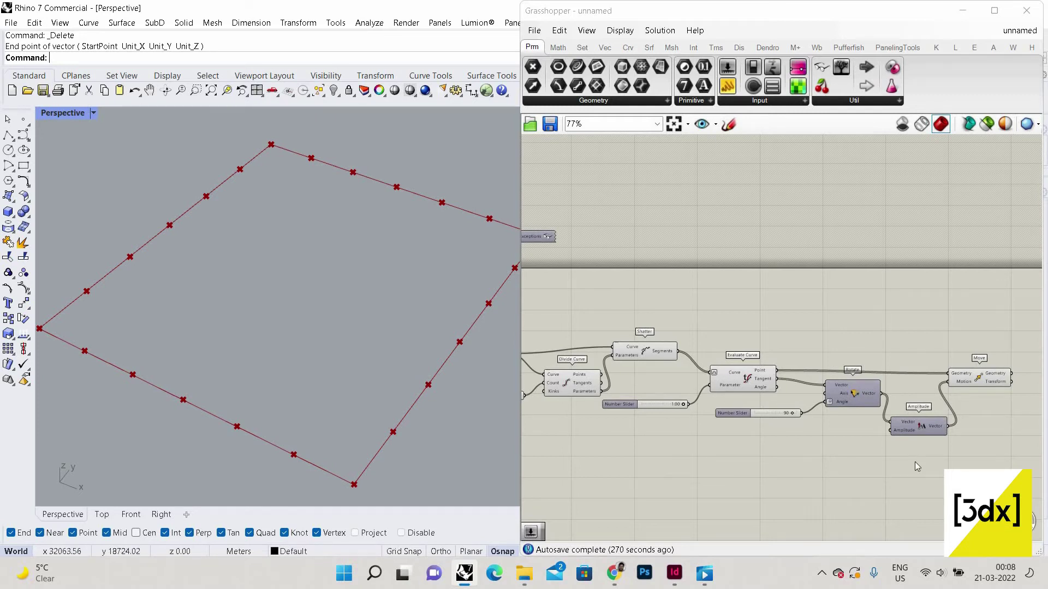
{"action": "scroll", "coordinate": [794, 443], "scroll_direction": "up", "scroll_amount": 1}
{"action": "double_click", "coordinate": [795, 443]}
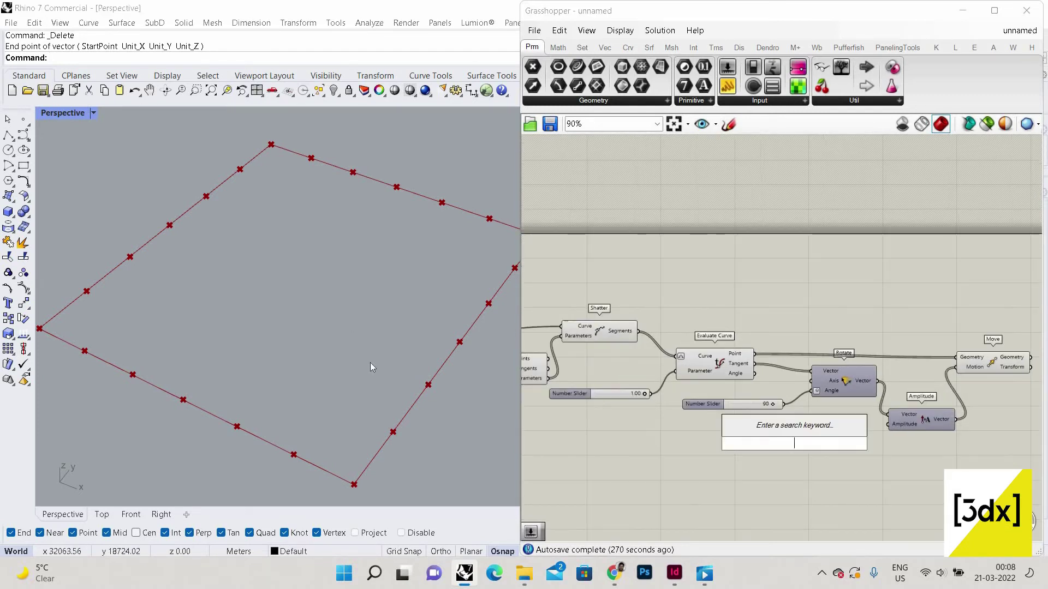
{"action": "right_click_drag", "start_coordinate": [421, 433], "coordinate": [412, 409], "text": "shift"}
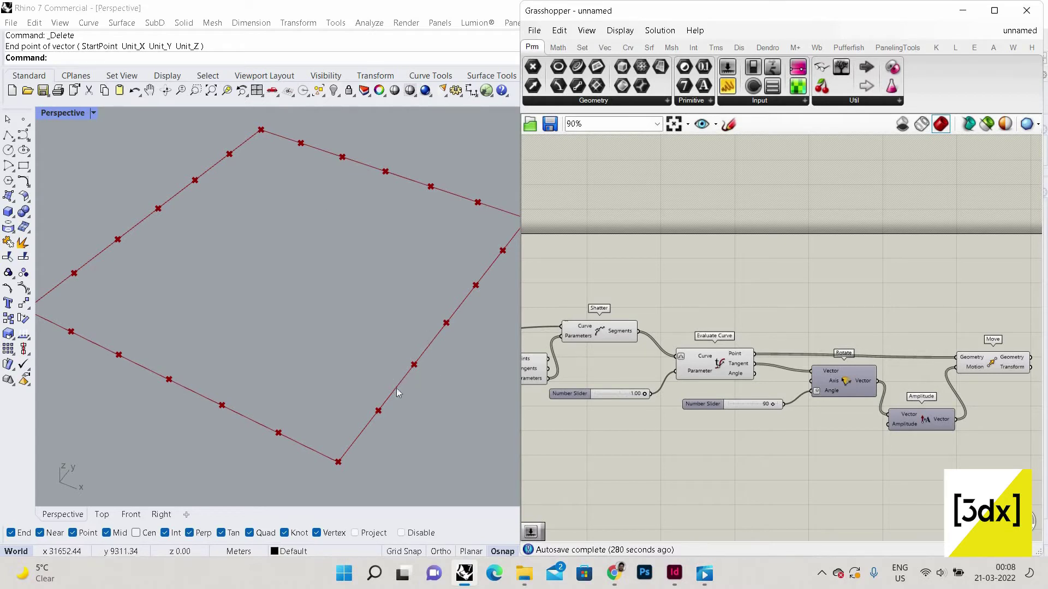
{"action": "scroll", "coordinate": [367, 417], "scroll_direction": "down", "scroll_amount": 2}
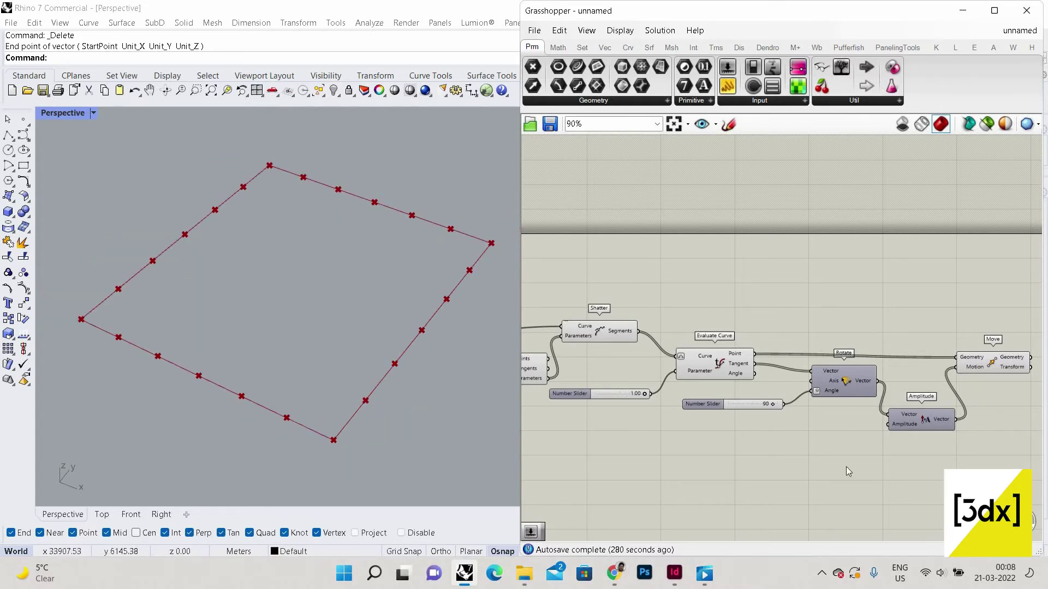
Add a Remap Numbers component below Rotate and connect its Mapped output to Amplitude's Amplitude input
{"action": "scroll", "coordinate": [881, 472], "scroll_direction": "up", "scroll_amount": 3}
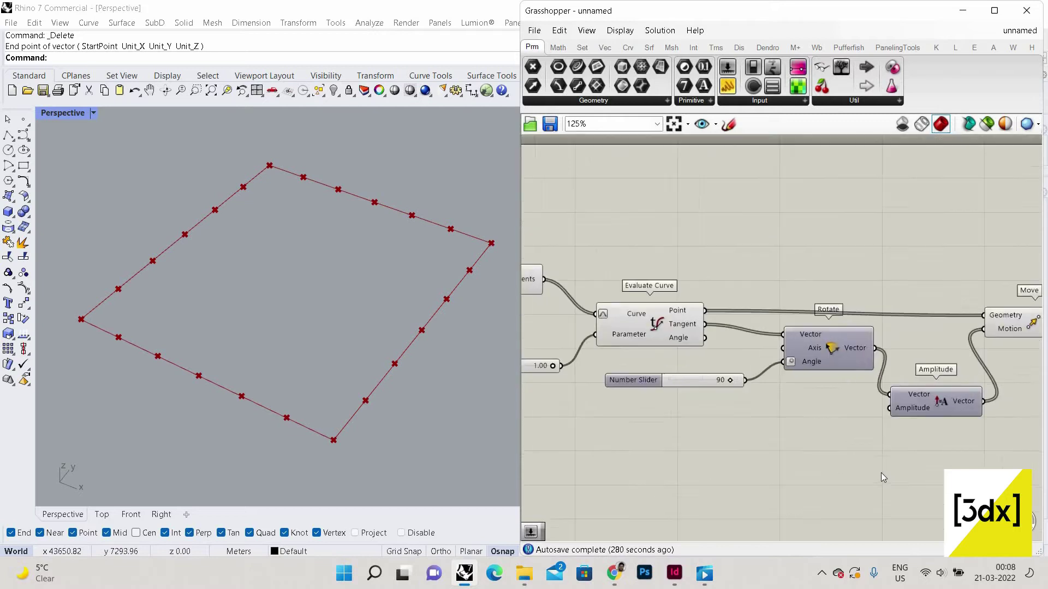
{"action": "double_click", "coordinate": [783, 451]}
{"action": "type", "text": "rem,"}
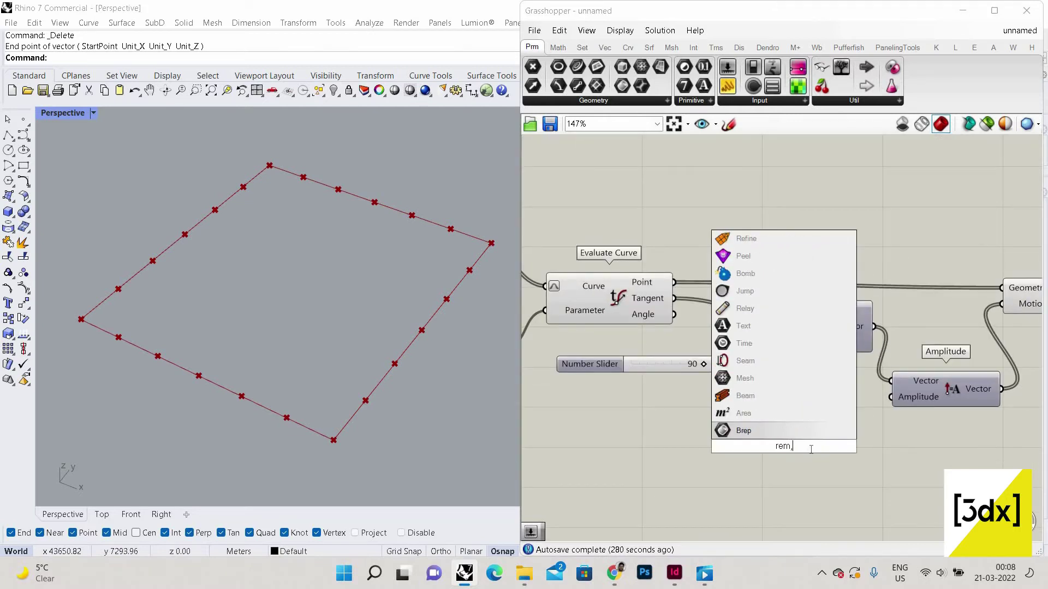
{"action": "key", "text": "BackSpace"}
{"action": "type", "text": "ap"}
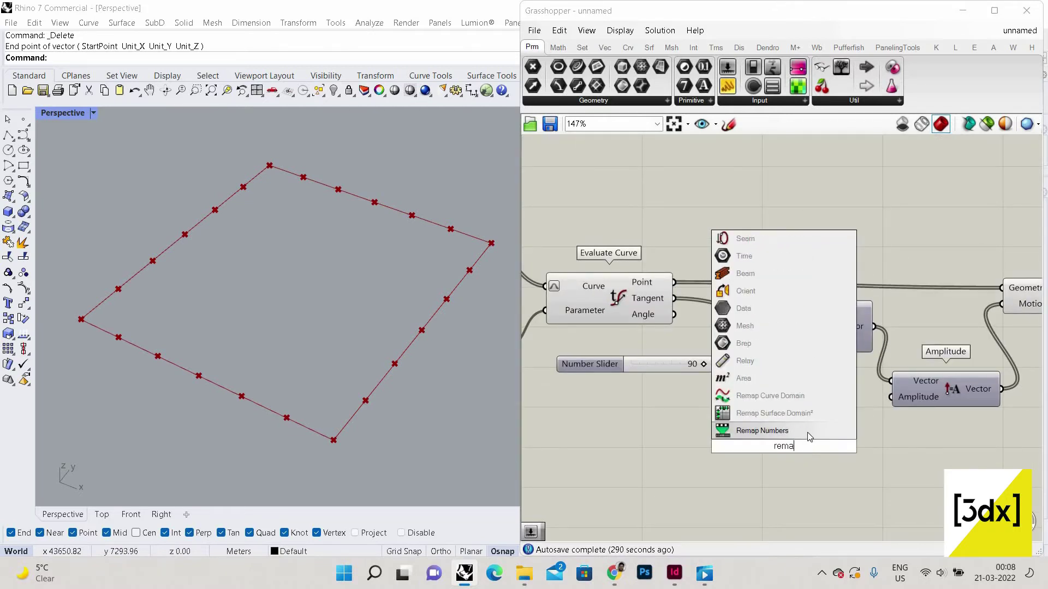
{"action": "left_click", "coordinate": [835, 431]}
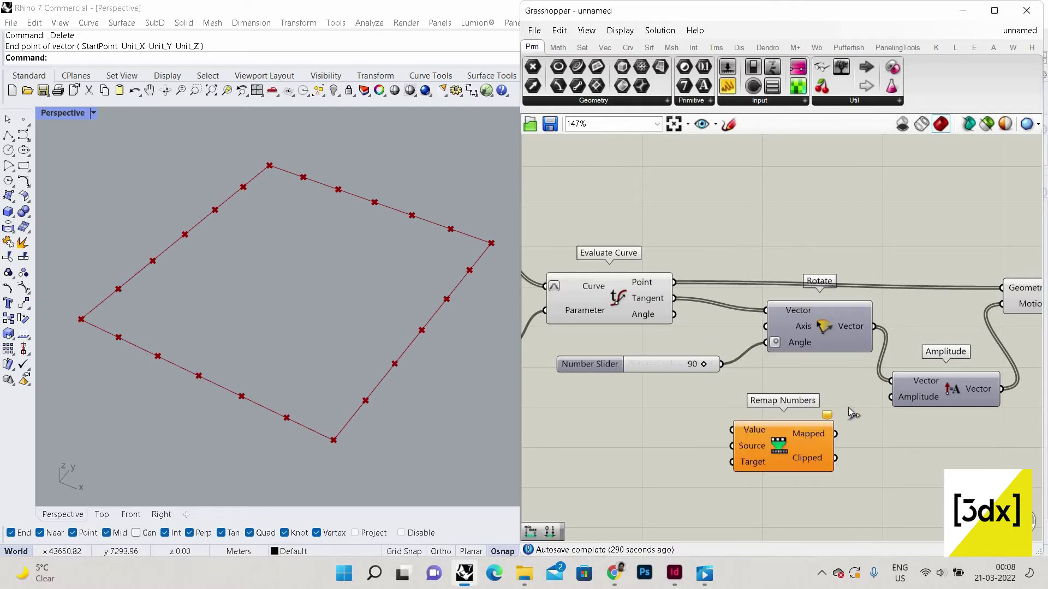
{"action": "left_click_drag", "start_coordinate": [871, 393], "coordinate": [879, 402]}
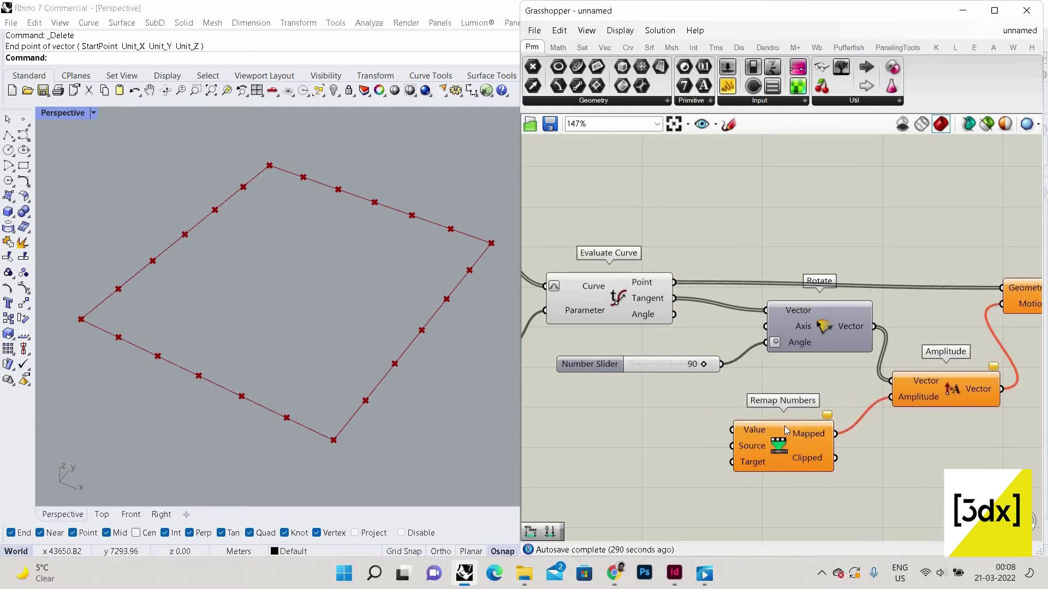
{"action": "scroll", "coordinate": [804, 404], "scroll_direction": "down", "scroll_amount": 4}
{"action": "scroll", "coordinate": [795, 420], "scroll_direction": "up", "scroll_amount": 3}
{"action": "left_click_drag", "start_coordinate": [798, 413], "coordinate": [814, 437]}
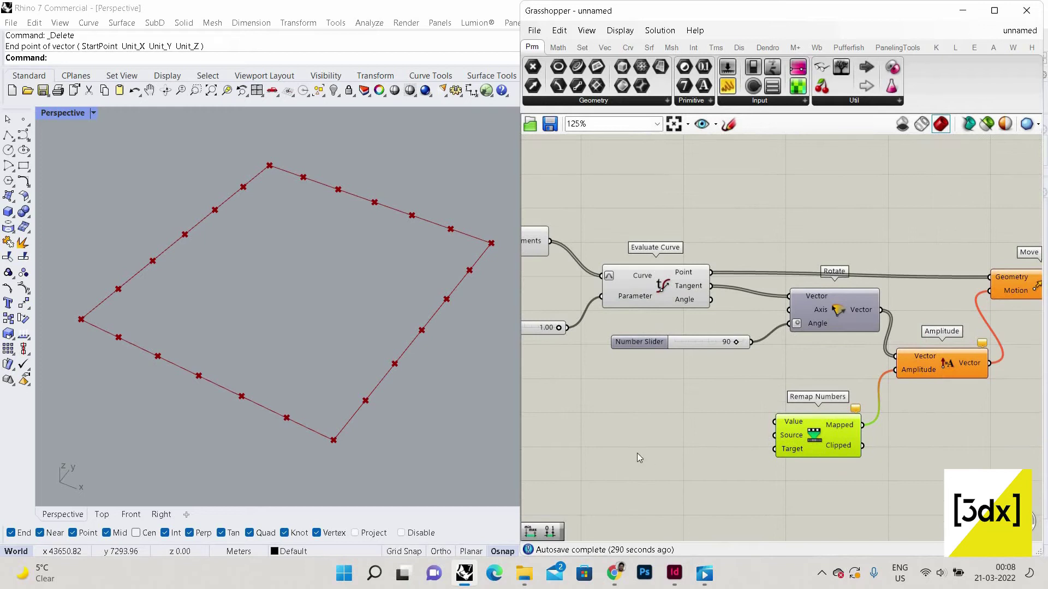
Add a Graph Mapper component beside Remap Numbers, below the 90 angle slider
{"action": "scroll", "coordinate": [670, 423], "scroll_direction": "down", "scroll_amount": 2}
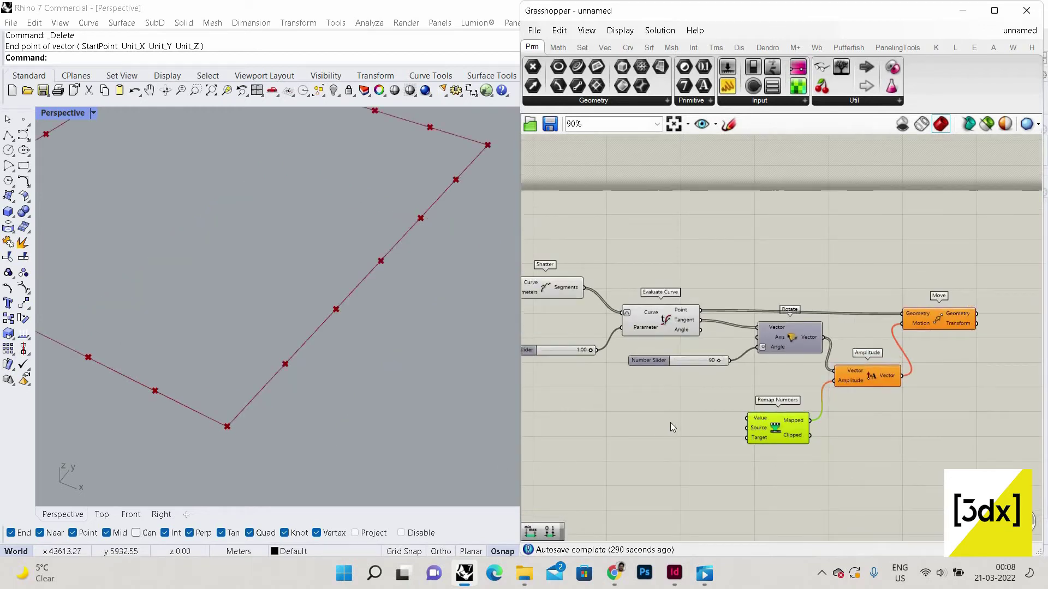
{"action": "scroll", "coordinate": [670, 422], "scroll_direction": "up", "scroll_amount": 3}
{"action": "double_click", "coordinate": [670, 421]}
{"action": "type", "text": "gra"}
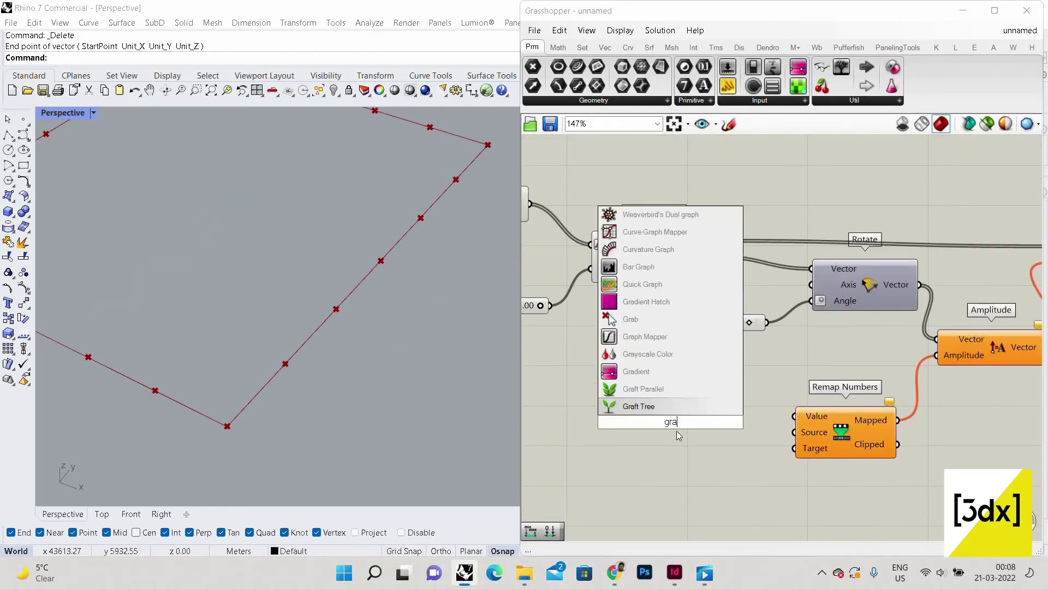
{"action": "type", "text": "p"}
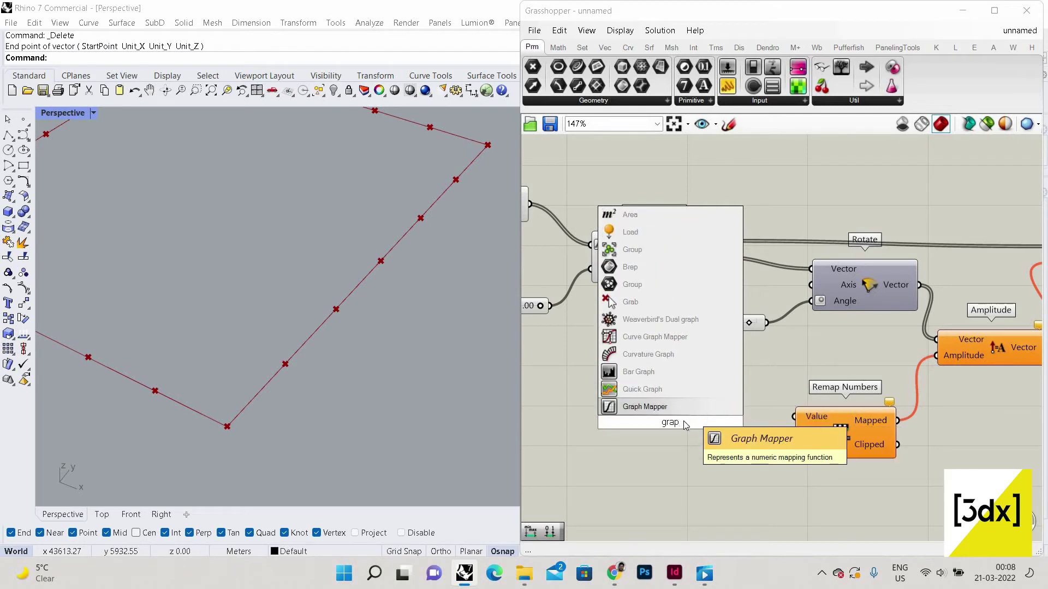
{"action": "key", "text": "Return"}
Set the Graph Mapper's graph type to Bezier and connect its output to Remap Numbers' Value input
{"action": "right_click", "coordinate": [683, 422]}
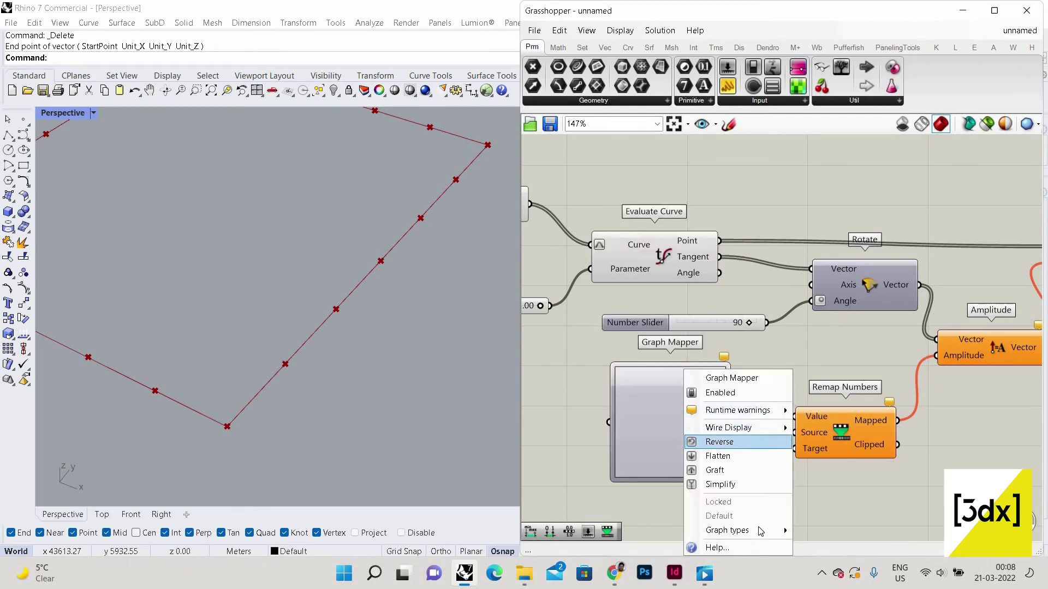
{"action": "mouse_move", "coordinate": [734, 530]}
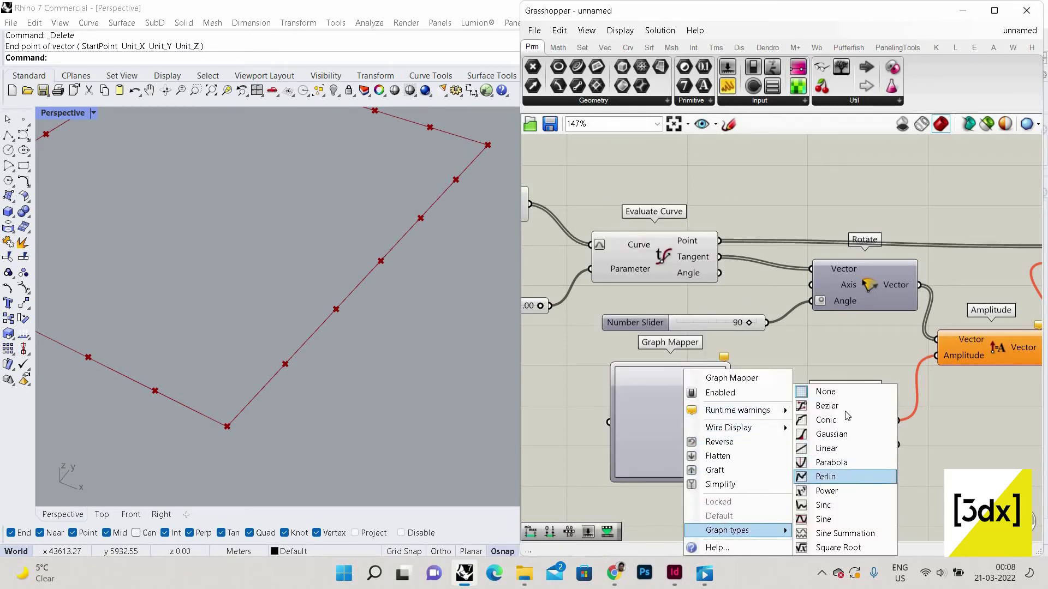
{"action": "left_click", "coordinate": [843, 406]}
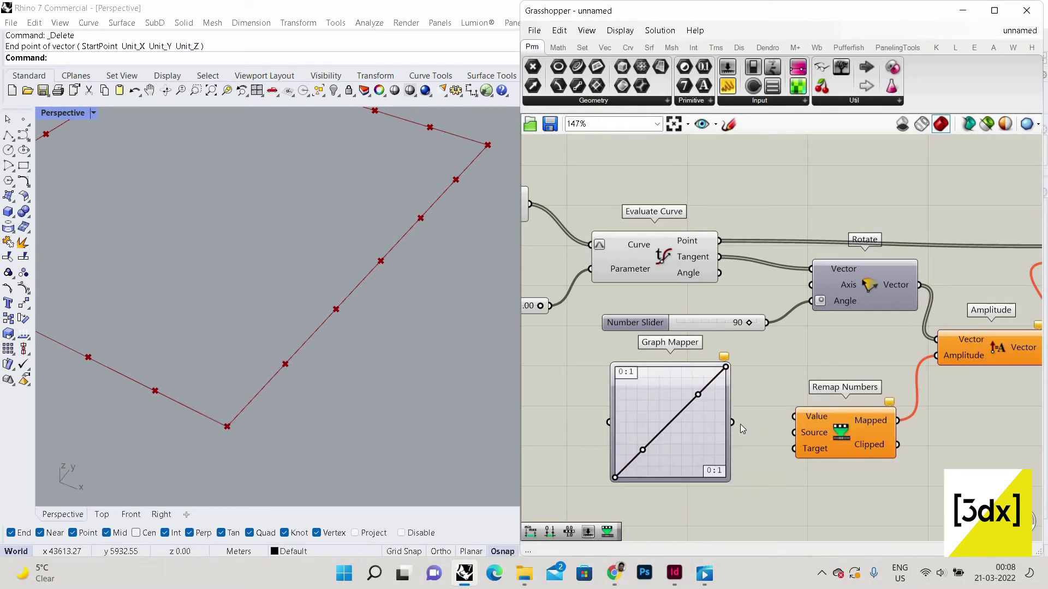
{"action": "left_click_drag", "start_coordinate": [732, 422], "coordinate": [794, 417]}
{"action": "scroll", "coordinate": [724, 497], "scroll_direction": "down", "scroll_amount": 4}
{"action": "scroll", "coordinate": [724, 496], "scroll_direction": "up", "scroll_amount": 4}
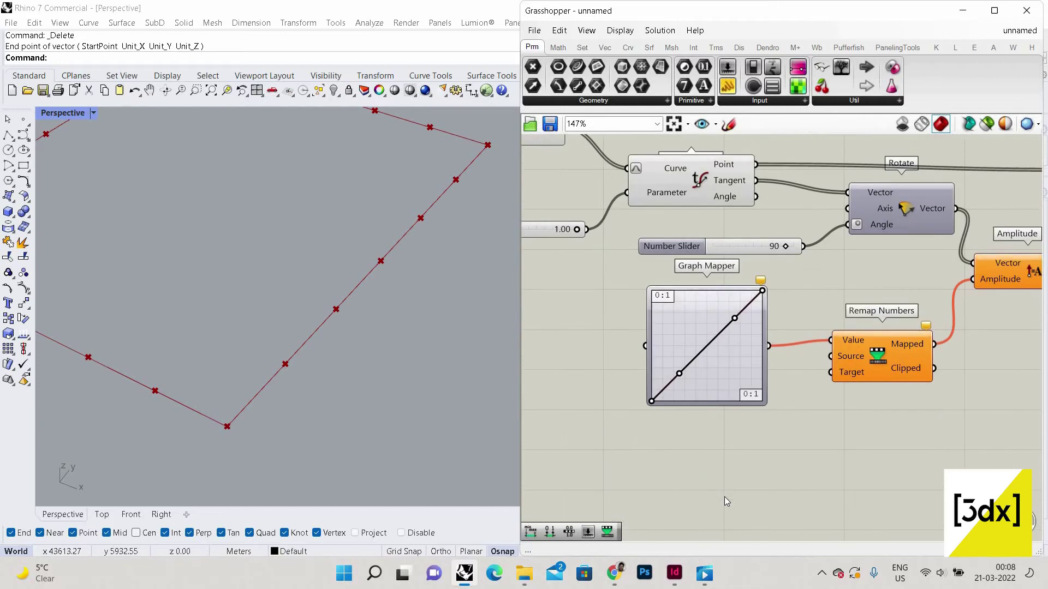
Add a Construct Domain component below Graph Mapper and connect its Domain output to Remap Numbers' Target input
{"action": "double_click", "coordinate": [725, 496]}
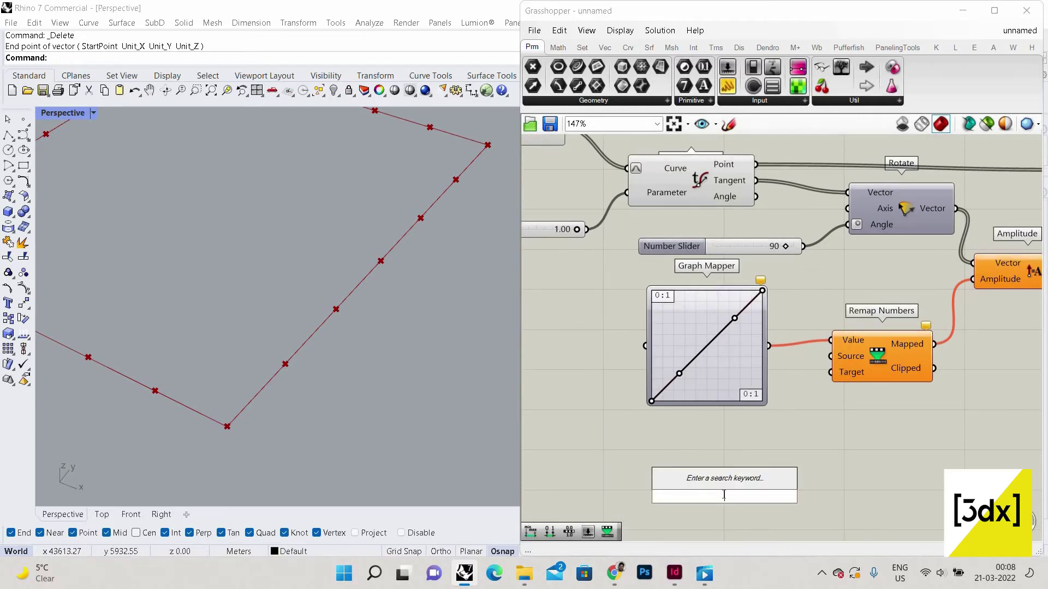
{"action": "type", "text": "constr"}
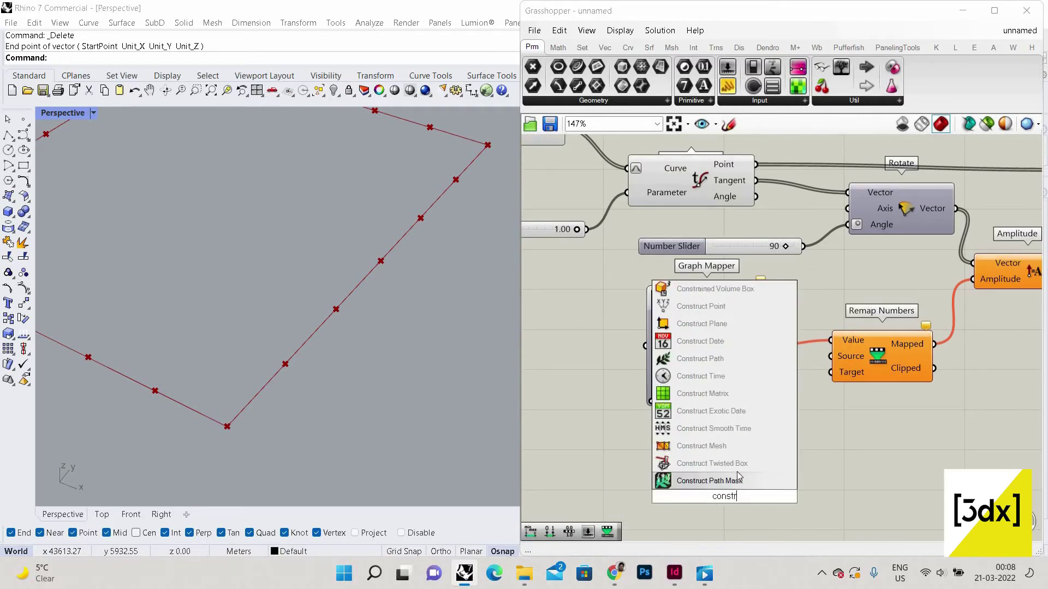
{"action": "type", "text": "u"}
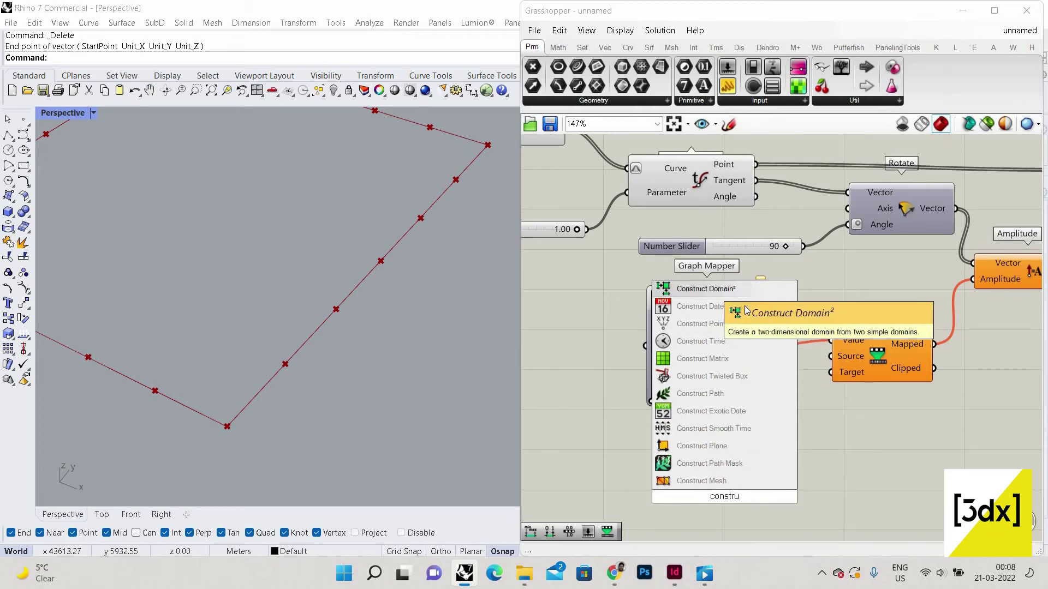
{"action": "type", "text": "ct"}
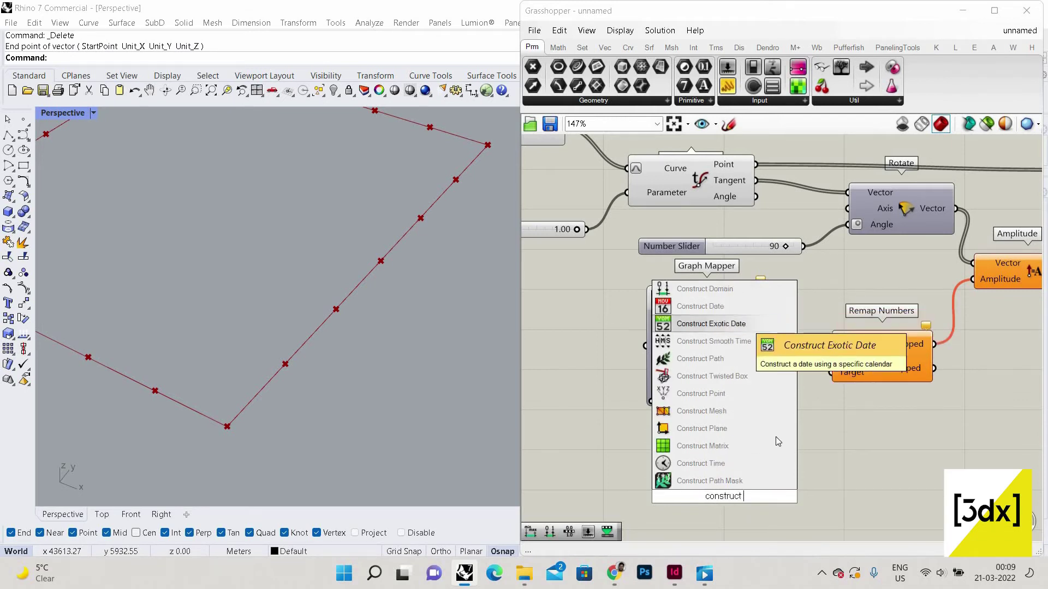
{"action": "key", "text": "Return"}
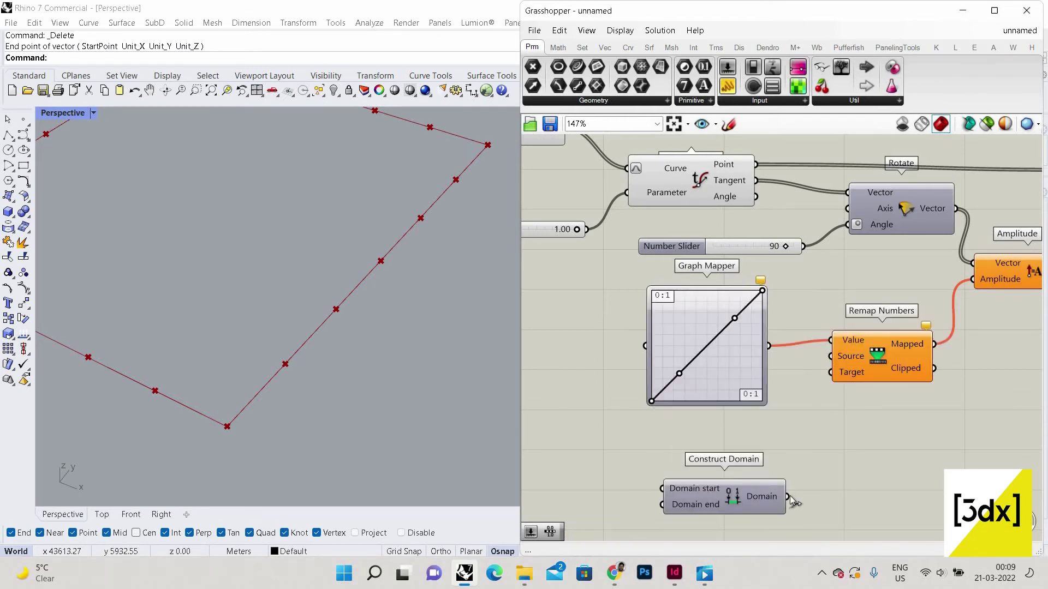
{"action": "left_click_drag", "start_coordinate": [788, 496], "coordinate": [830, 372]}
Connect the 1.00 slider that feeds Evaluate Curve's Parameter to Graph Mapper's input as well
{"action": "scroll", "coordinate": [859, 409], "scroll_direction": "down", "scroll_amount": 3}
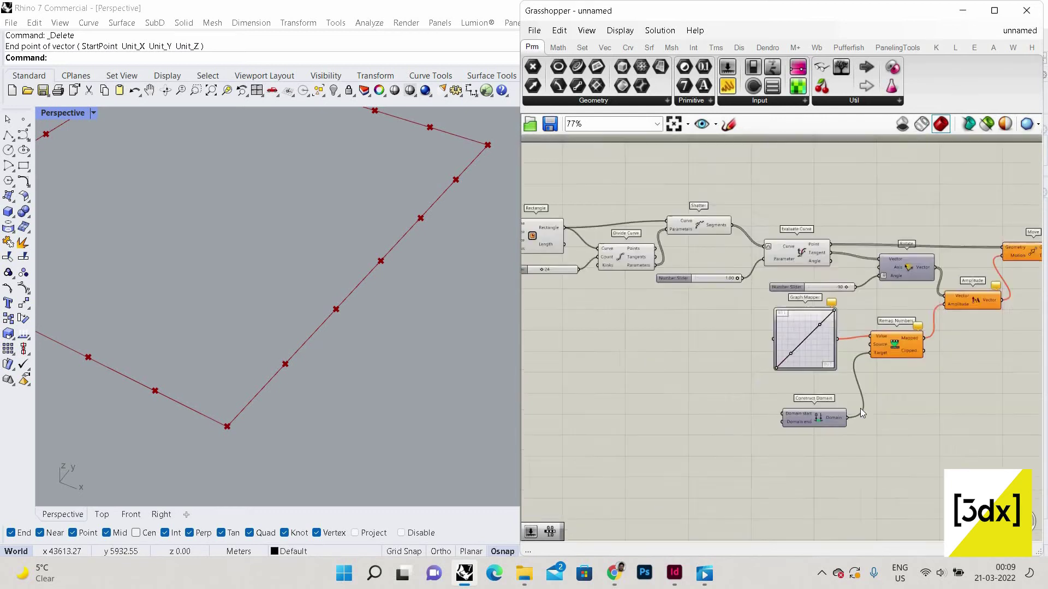
{"action": "scroll", "coordinate": [860, 408], "scroll_direction": "up", "scroll_amount": 2}
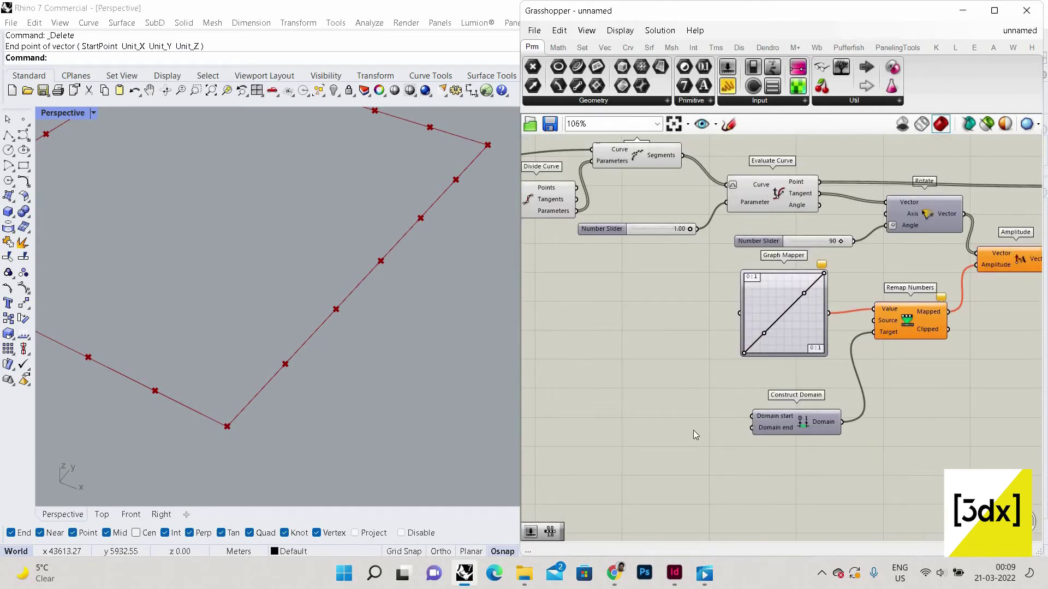
{"action": "scroll", "coordinate": [853, 290], "scroll_direction": "up", "scroll_amount": 3}
{"action": "scroll", "coordinate": [858, 301], "scroll_direction": "down", "scroll_amount": 3}
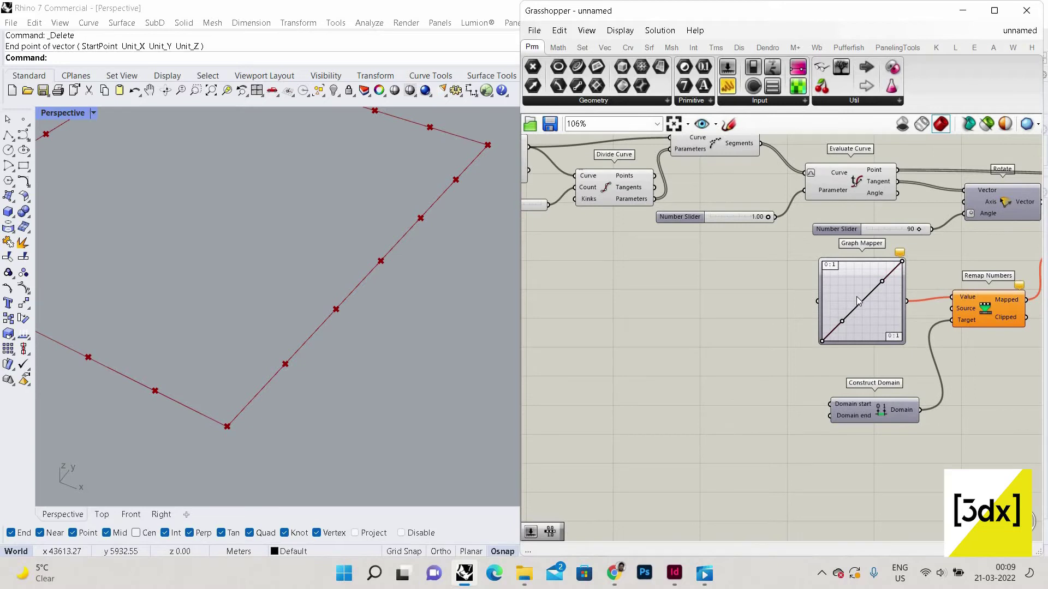
{"action": "scroll", "coordinate": [853, 312], "scroll_direction": "up", "scroll_amount": 2}
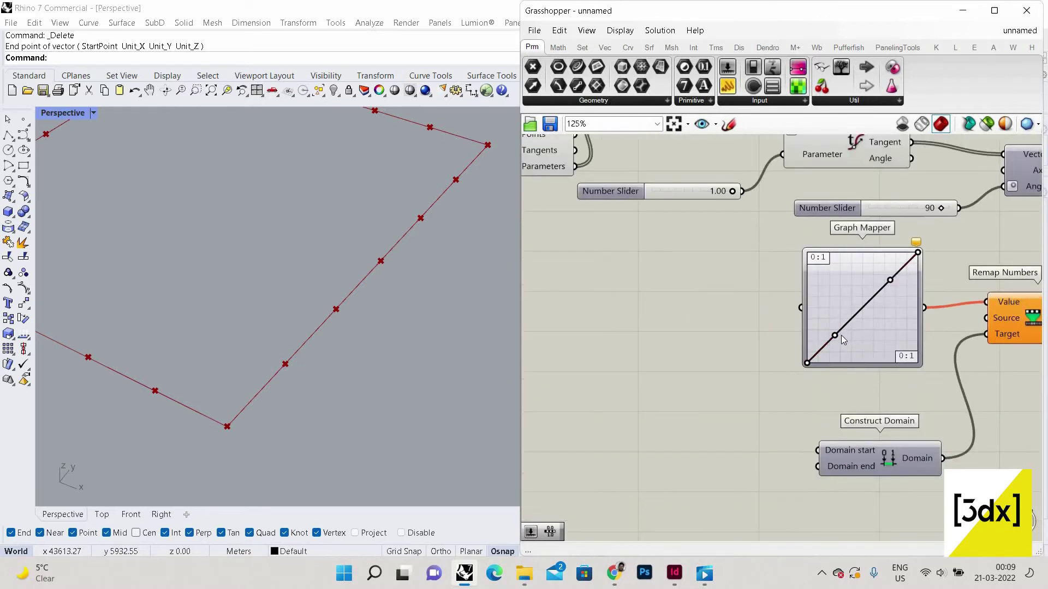
{"action": "scroll", "coordinate": [840, 334], "scroll_direction": "down", "scroll_amount": 2}
{"action": "scroll", "coordinate": [777, 218], "scroll_direction": "up", "scroll_amount": 2}
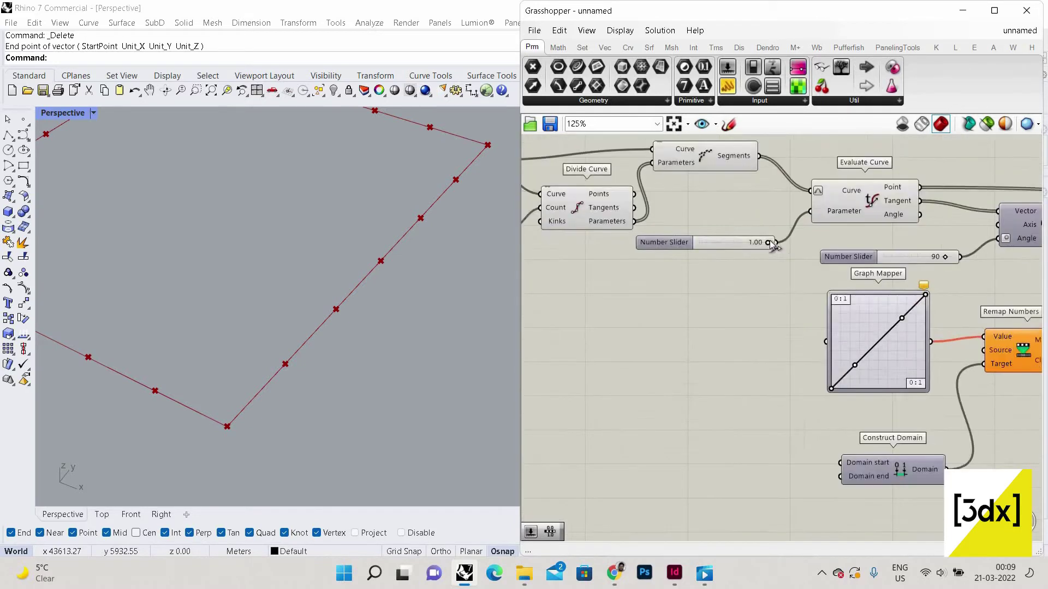
{"action": "left_click_drag", "start_coordinate": [761, 238], "coordinate": [902, 340]}
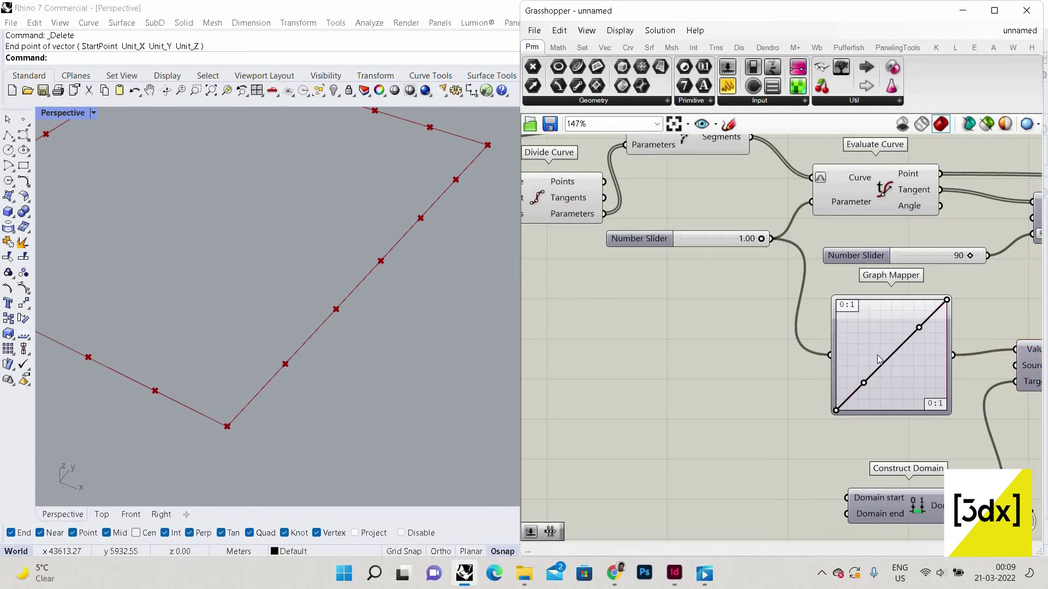
Add a number slider with the value 2000 and connect it to Construct Domain's Domain end input
{"action": "scroll", "coordinate": [878, 359], "scroll_direction": "down", "scroll_amount": 3}
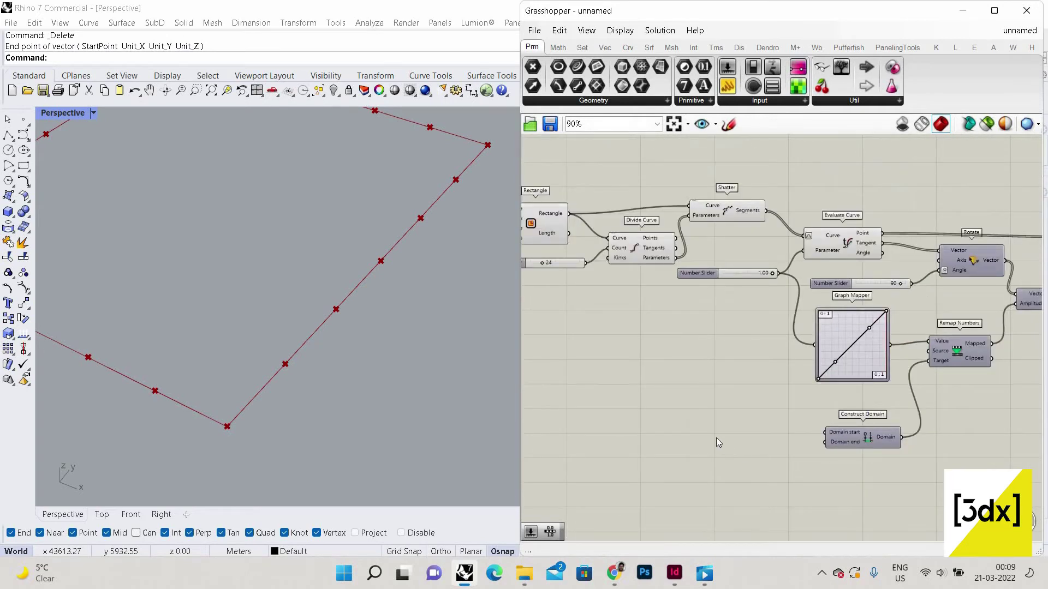
{"action": "scroll", "coordinate": [713, 438], "scroll_direction": "up", "scroll_amount": 6}
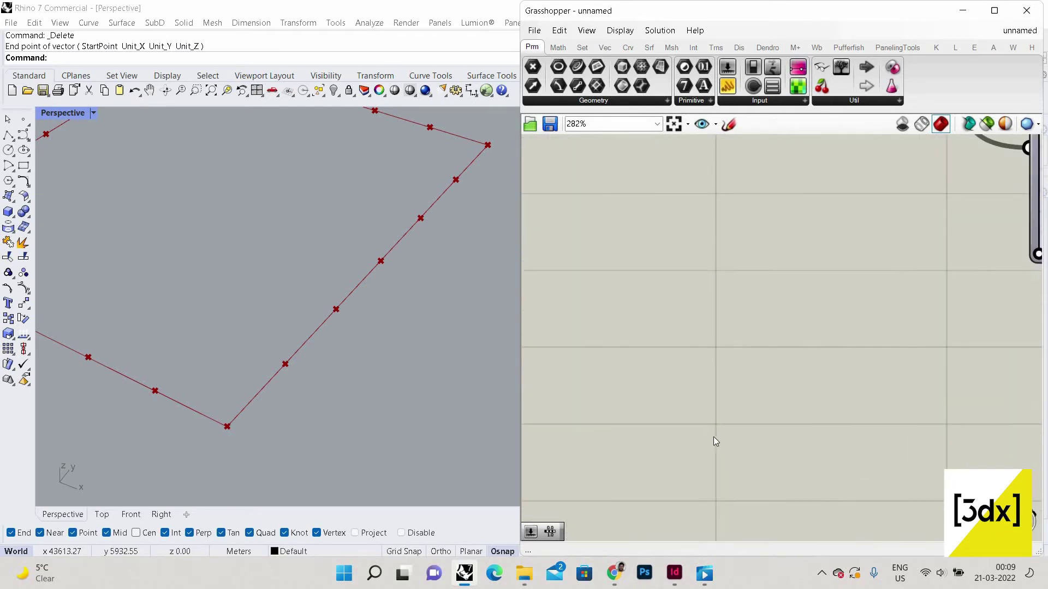
{"action": "scroll", "coordinate": [714, 436], "scroll_direction": "down", "scroll_amount": 2}
{"action": "double_click", "coordinate": [712, 441]}
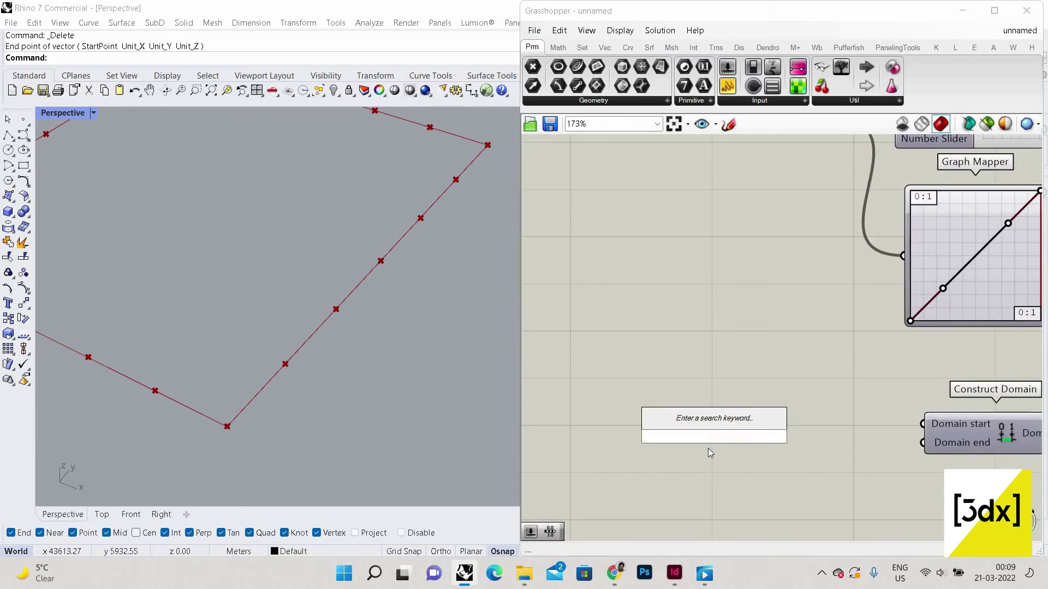
{"action": "type", "text": "20"}
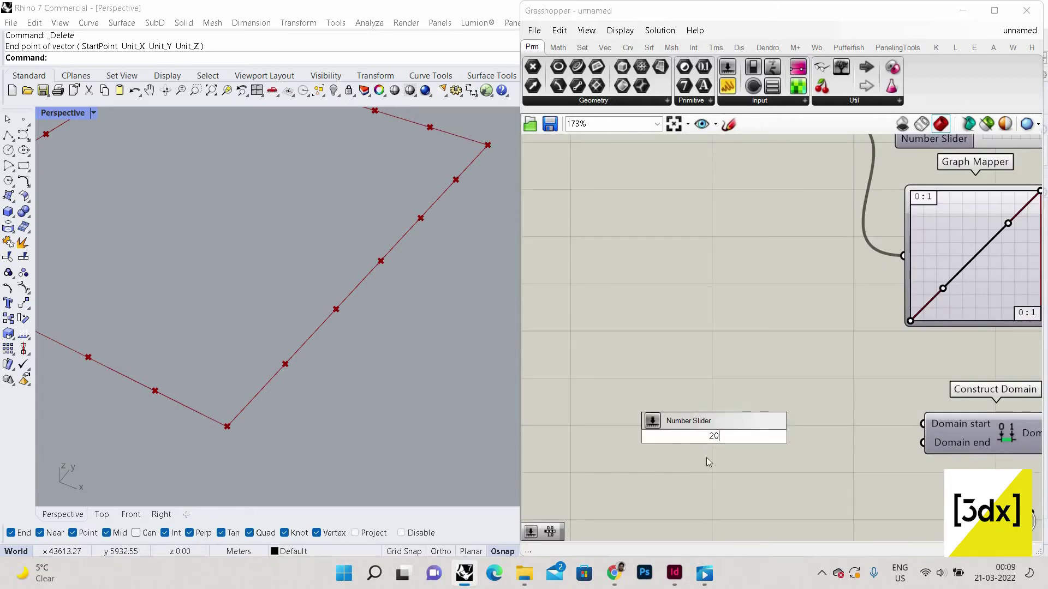
{"action": "type", "text": "00"}
{"action": "key", "text": "Return"}
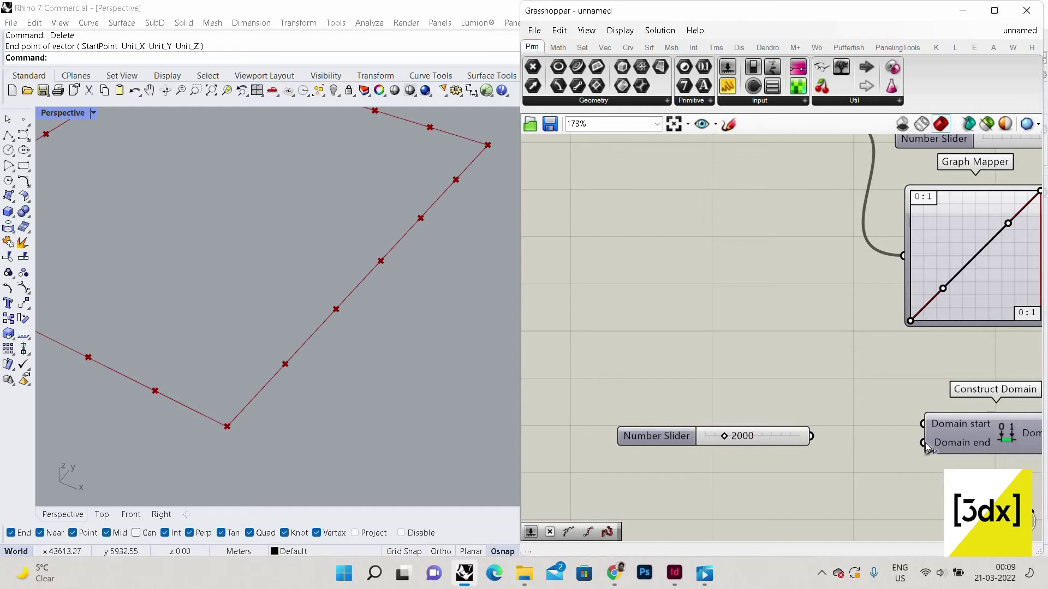
{"action": "left_click_drag", "start_coordinate": [922, 442], "coordinate": [811, 436]}
Set the Domain end slider to 4339 and check the inward offset of the moved points in the Perspective viewport
{"action": "scroll", "coordinate": [322, 256], "scroll_direction": "down", "scroll_amount": 3}
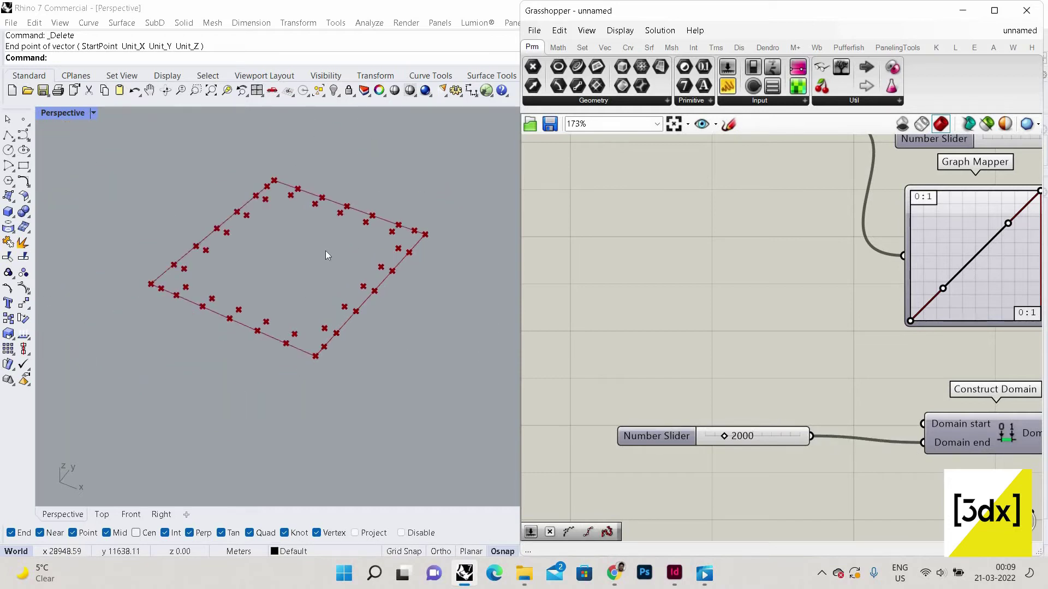
{"action": "scroll", "coordinate": [338, 371], "scroll_direction": "up", "scroll_amount": 8}
{"action": "scroll", "coordinate": [382, 367], "scroll_direction": "down", "scroll_amount": 5}
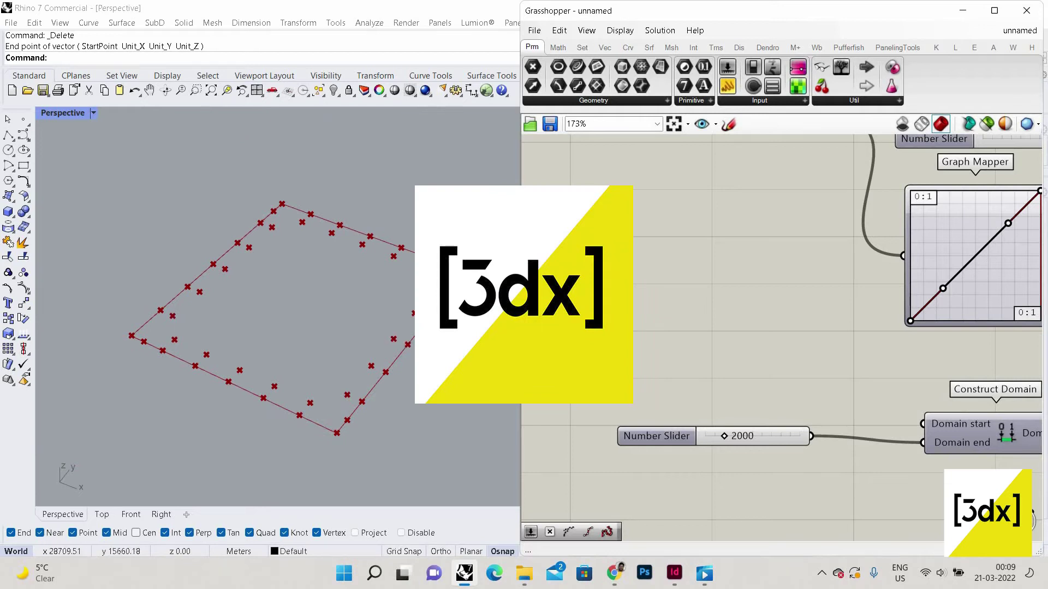
{"action": "scroll", "coordinate": [270, 321], "scroll_direction": "down", "scroll_amount": 3}
{"action": "scroll", "coordinate": [374, 335], "scroll_direction": "down", "scroll_amount": 2}
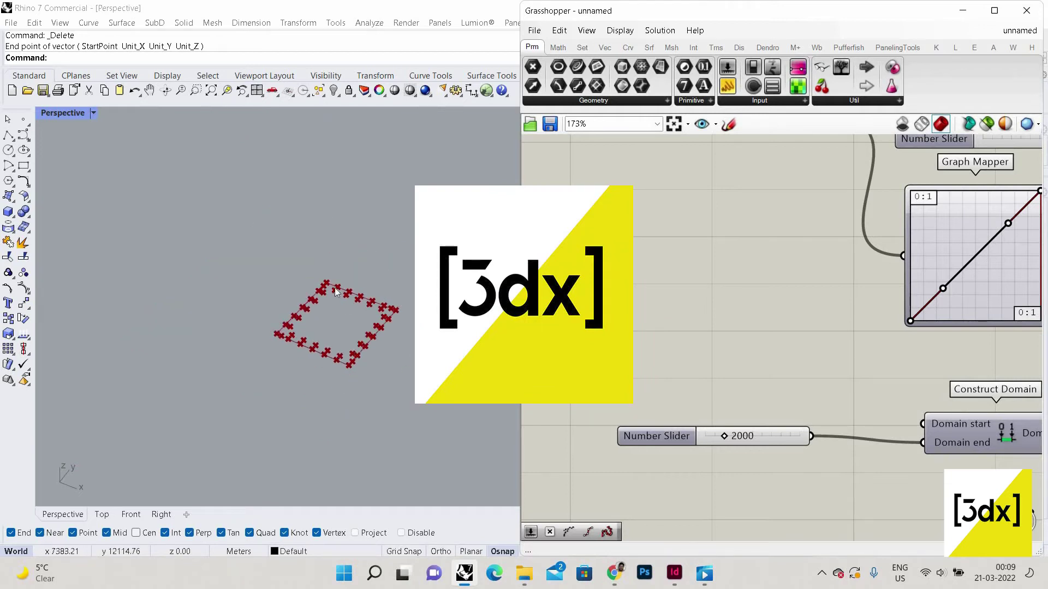
{"action": "scroll", "coordinate": [338, 284], "scroll_direction": "up", "scroll_amount": 3}
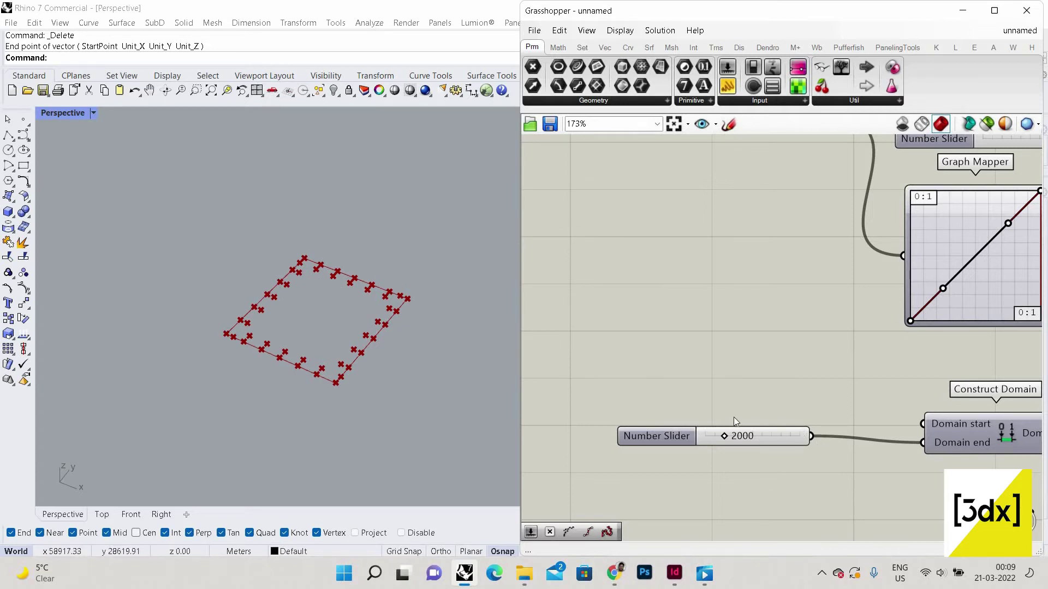
{"action": "scroll", "coordinate": [731, 421], "scroll_direction": "up", "scroll_amount": 2}
{"action": "mouse_move", "coordinate": [761, 427]}
{"action": "left_mouse_down"}
{"action": "mouse_move", "coordinate": [772, 427]}
{"action": "mouse_move", "coordinate": [744, 426]}
{"action": "mouse_move", "coordinate": [790, 426]}
{"action": "mouse_move", "coordinate": [712, 424]}
{"action": "mouse_move", "coordinate": [763, 418]}
{"action": "mouse_move", "coordinate": [745, 419]}
{"action": "left_mouse_up"}
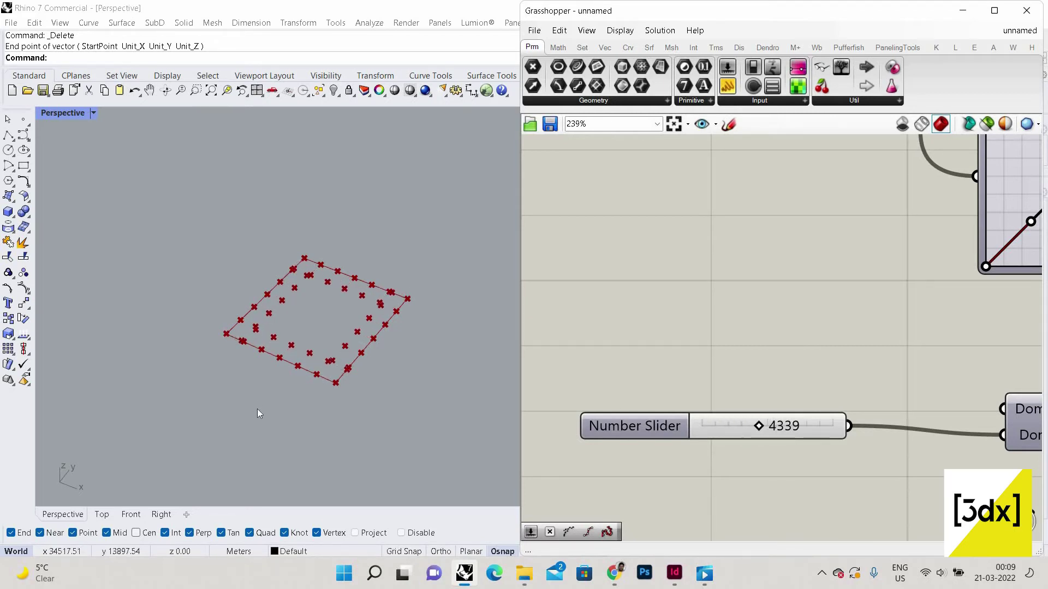
{"action": "scroll", "coordinate": [377, 322], "scroll_direction": "up", "scroll_amount": 5}
{"action": "scroll", "coordinate": [742, 401], "scroll_direction": "down", "scroll_amount": 3}
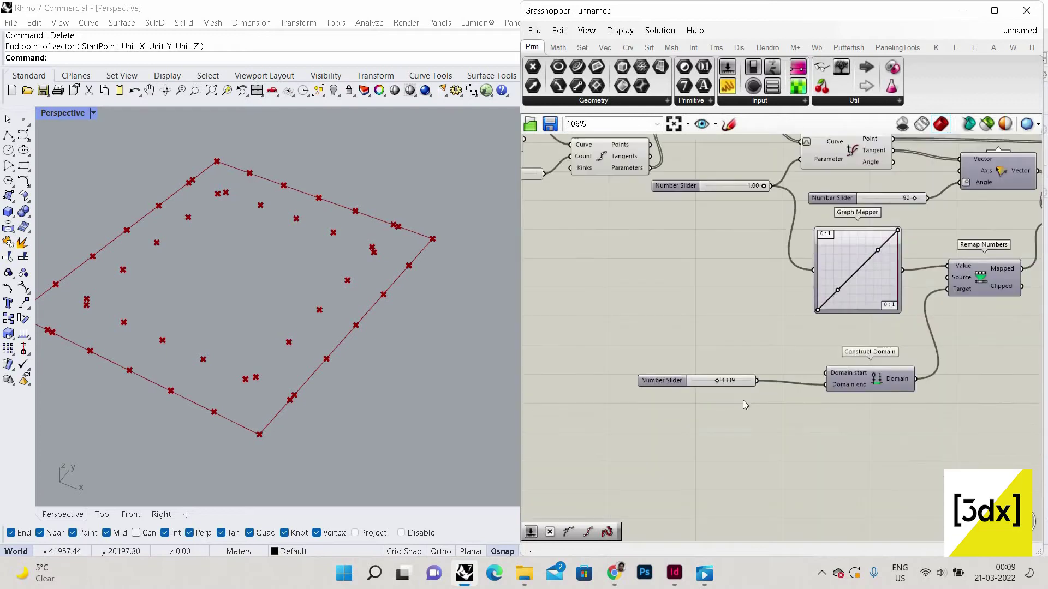
Undo the last Domain end slider change and insert a Negative component between that slider and Construct Domain's Domain end input
{"action": "scroll", "coordinate": [747, 401], "scroll_direction": "up", "scroll_amount": 1}
{"action": "key", "text": "ctrl+z"}
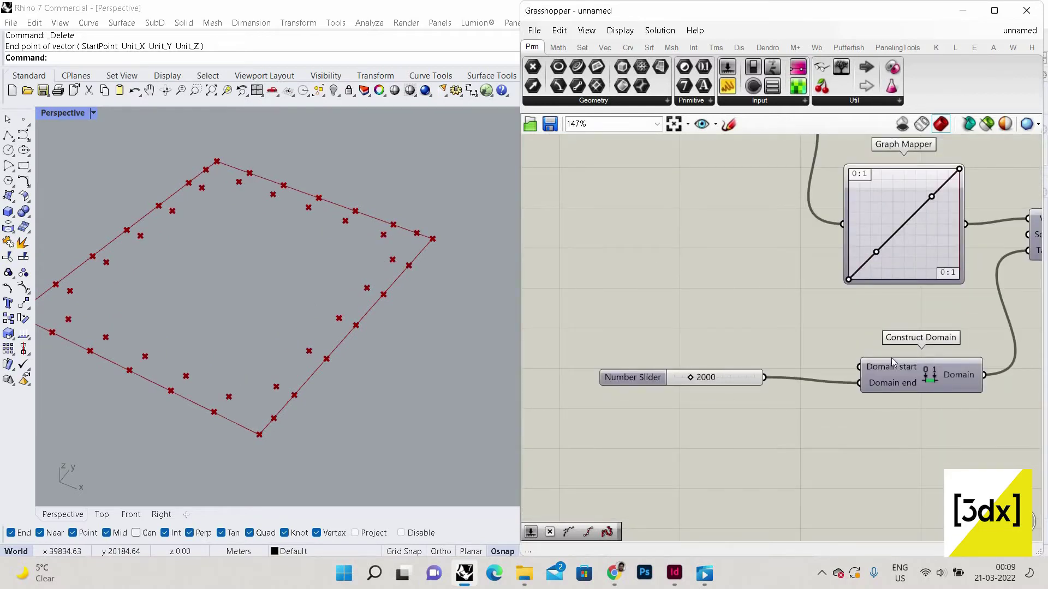
{"action": "double_click", "coordinate": [796, 345]}
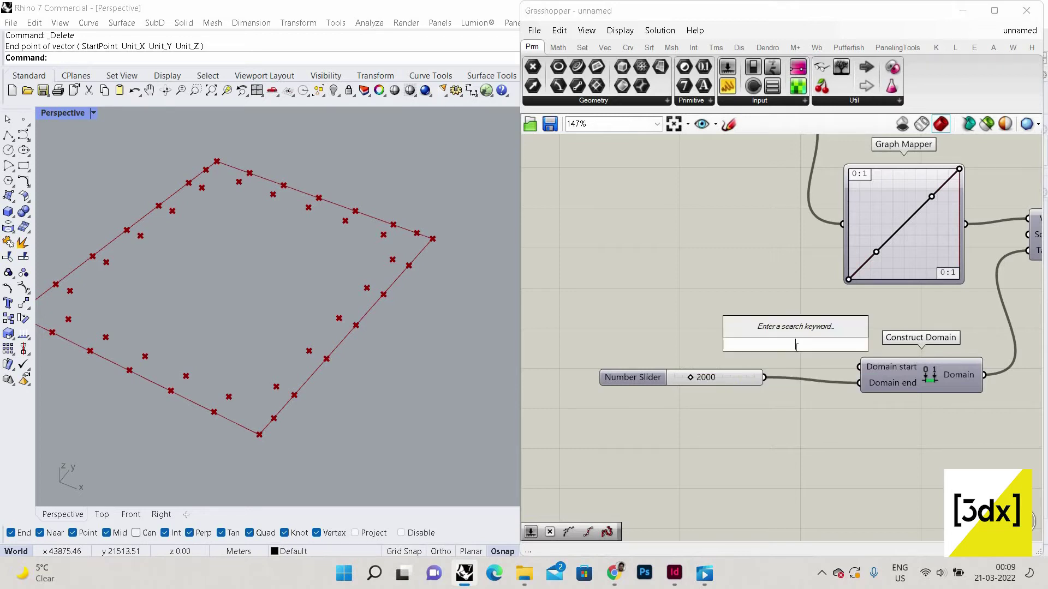
{"action": "type", "text": "neg"}
{"action": "key", "text": "Return"}
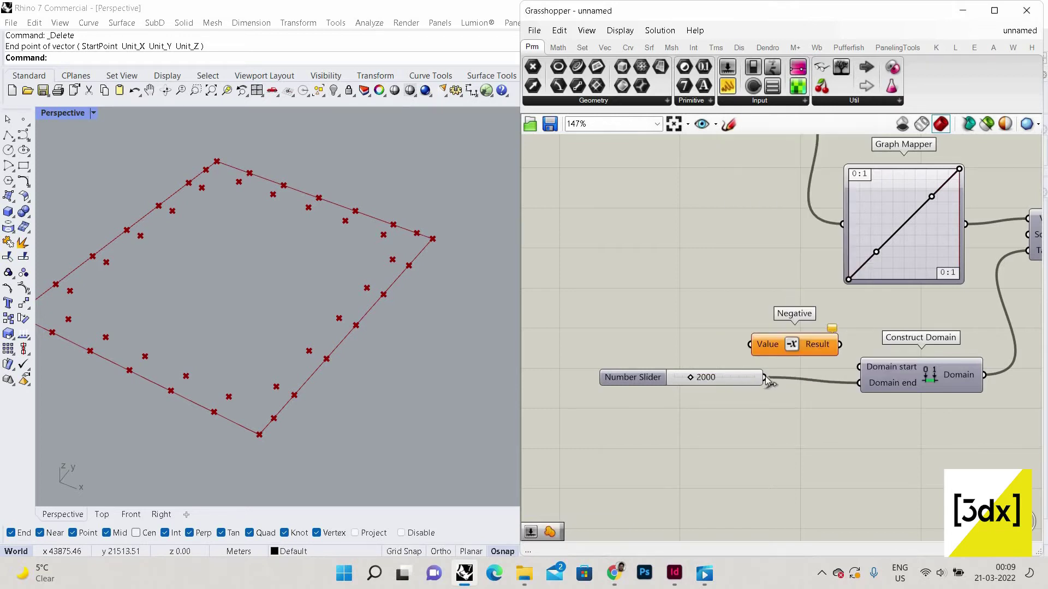
{"action": "left_click_drag", "start_coordinate": [764, 377], "coordinate": [750, 345]}
{"action": "left_click_drag", "start_coordinate": [858, 384], "coordinate": [840, 344]}
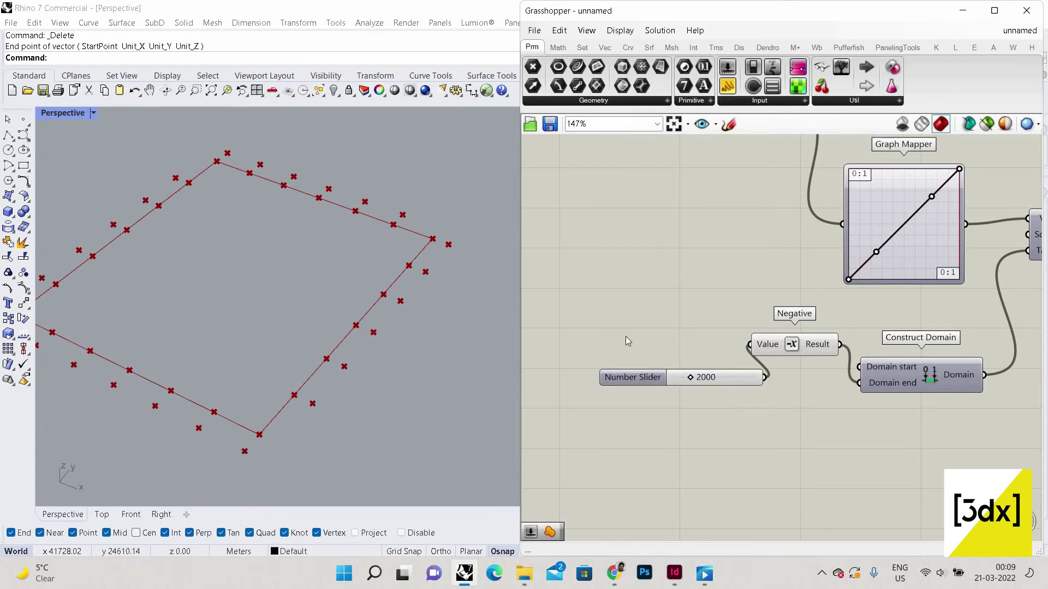
{"action": "left_click_drag", "start_coordinate": [663, 379], "coordinate": [621, 350]}
{"action": "scroll", "coordinate": [620, 350], "scroll_direction": "down", "scroll_amount": 2}
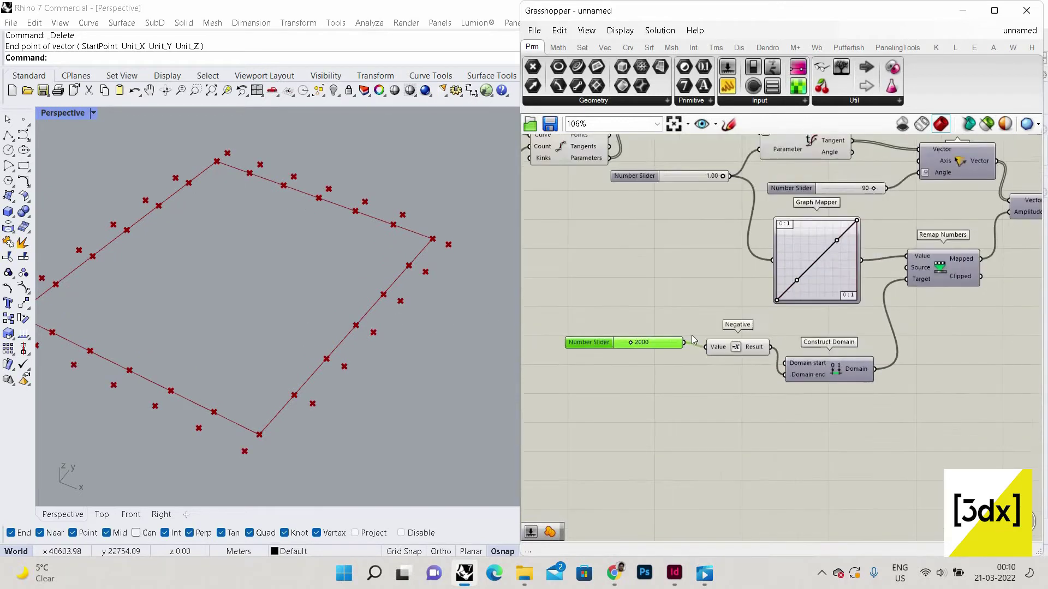
Reshape the Graph Mapper Bezier curve into an arch with both endpoints at zero and both handles raised to the graph's upper edge
{"action": "scroll", "coordinate": [942, 273], "scroll_direction": "down", "scroll_amount": 3}
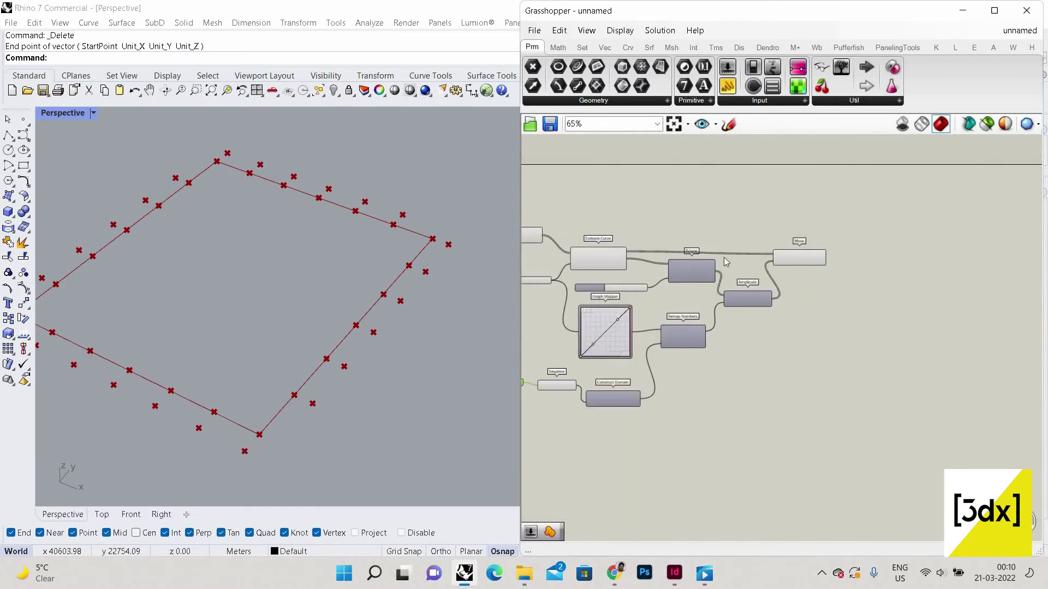
{"action": "scroll", "coordinate": [578, 349], "scroll_direction": "up", "scroll_amount": 6}
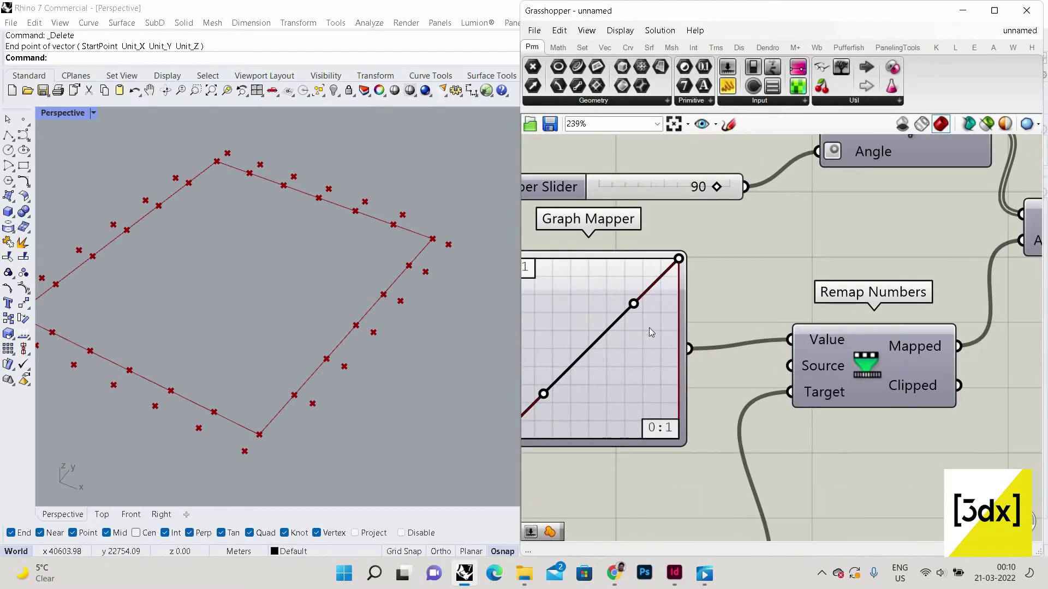
{"action": "scroll", "coordinate": [634, 326], "scroll_direction": "up", "scroll_amount": 1}
{"action": "left_click_drag", "start_coordinate": [627, 407], "coordinate": [635, 293]}
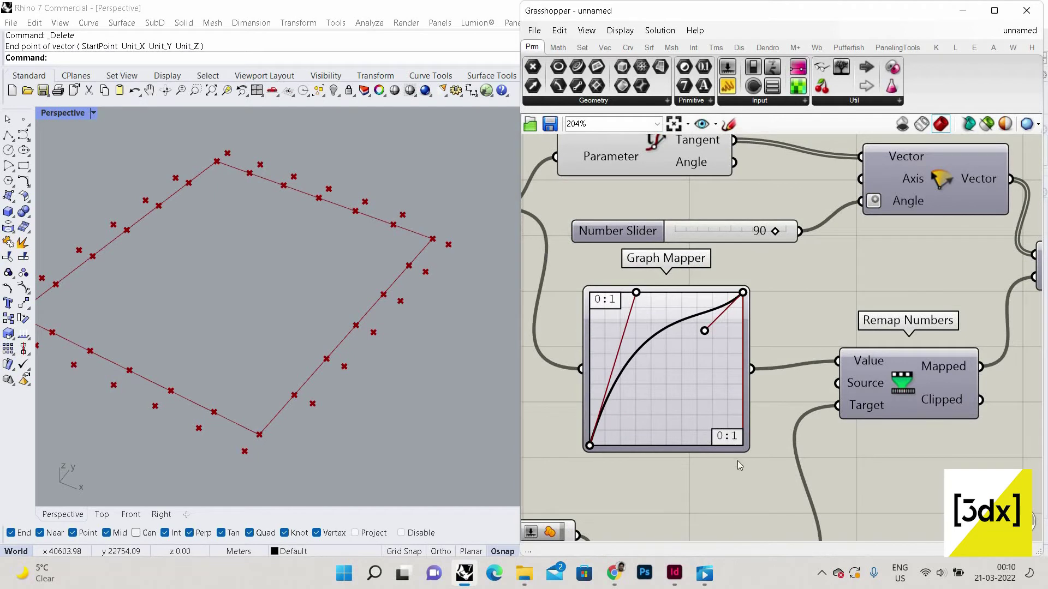
{"action": "left_click_drag", "start_coordinate": [742, 292], "coordinate": [743, 446]}
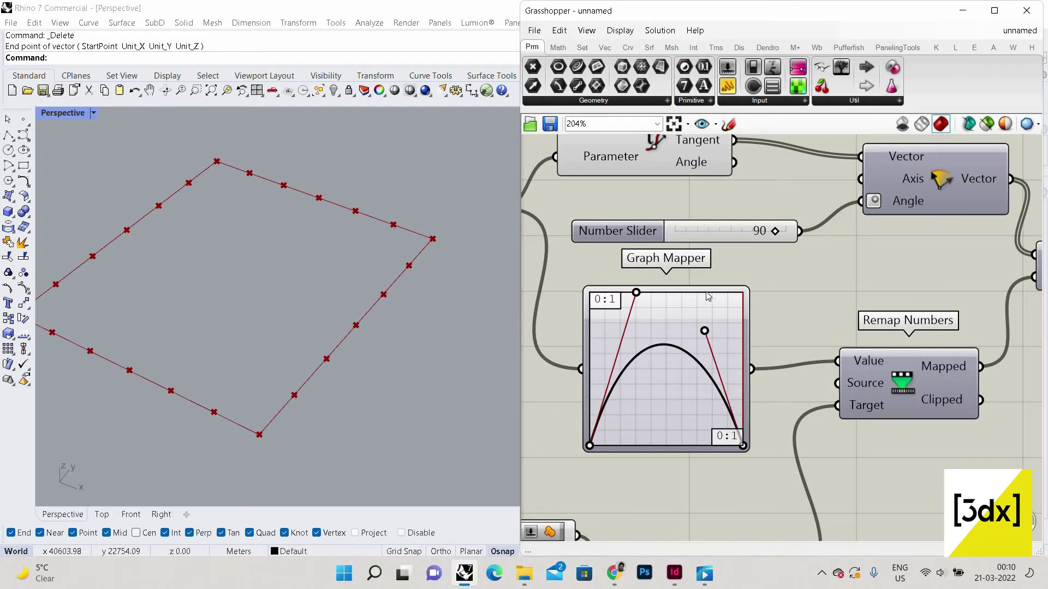
{"action": "left_click_drag", "start_coordinate": [708, 297], "coordinate": [710, 292]}
{"action": "scroll", "coordinate": [781, 299], "scroll_direction": "down", "scroll_amount": 8}
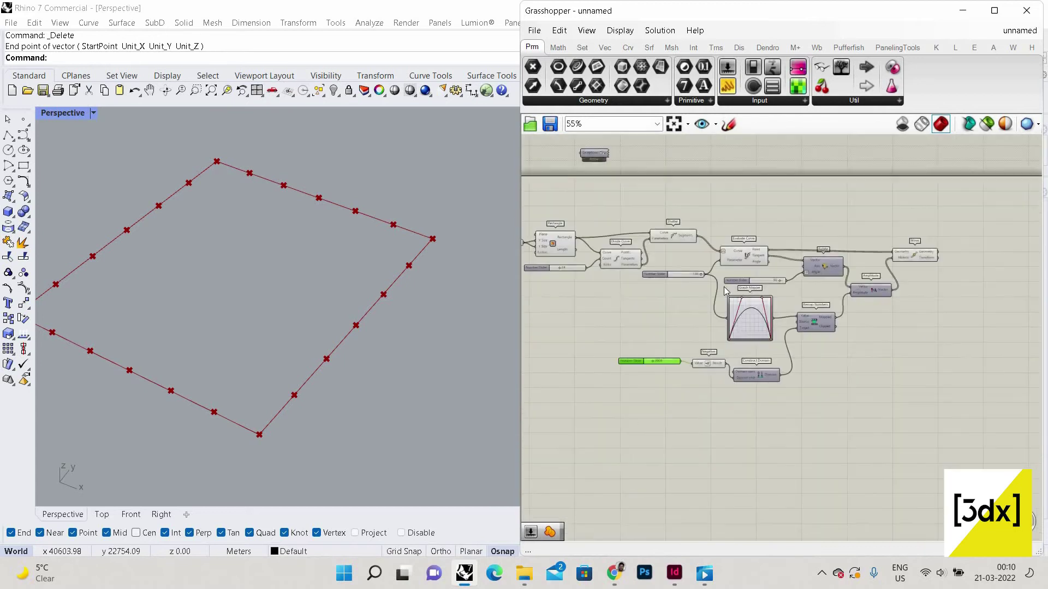
Set the slider feeding Evaluate Curve's Parameter to 0.72 and inspect the shifted points along the outline in the Perspective viewport
{"action": "scroll", "coordinate": [726, 289], "scroll_direction": "up", "scroll_amount": 9}
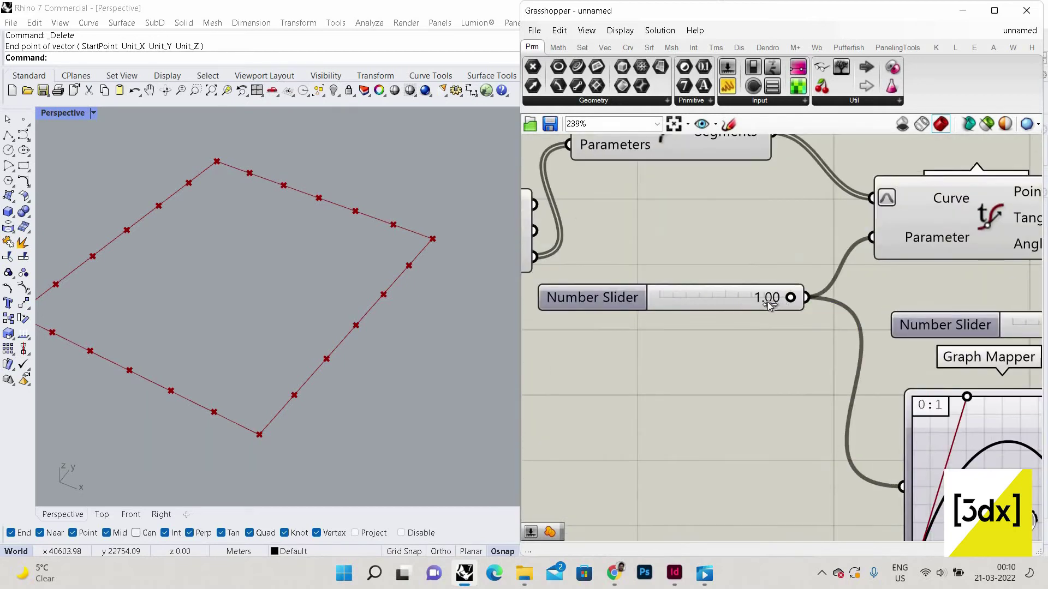
{"action": "left_click_drag", "start_coordinate": [768, 305], "coordinate": [742, 304]}
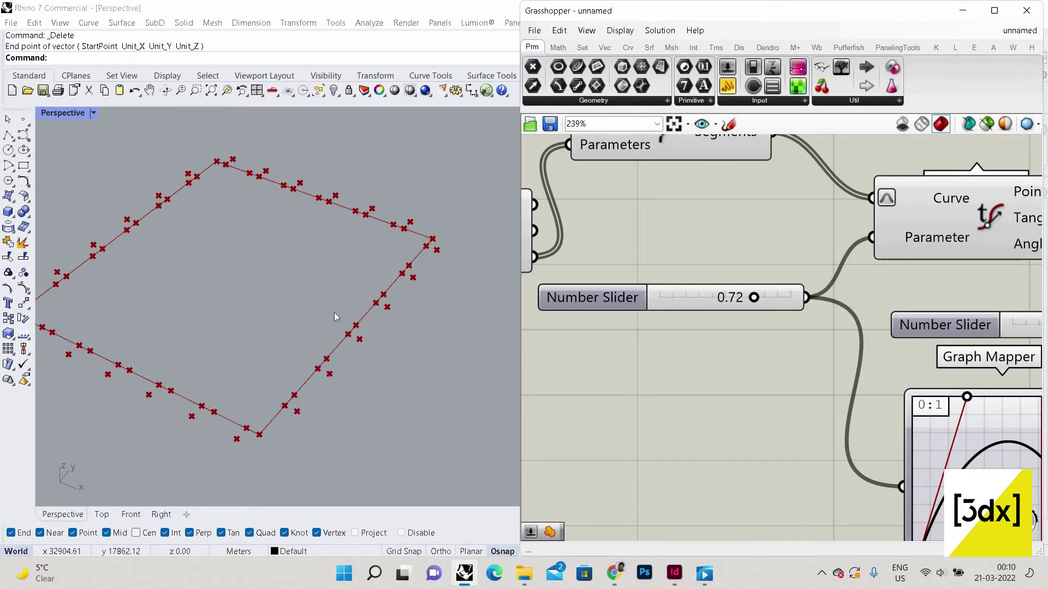
{"action": "scroll", "coordinate": [347, 279], "scroll_direction": "down", "scroll_amount": 3}
{"action": "scroll", "coordinate": [340, 310], "scroll_direction": "up", "scroll_amount": 6}
{"action": "scroll", "coordinate": [353, 268], "scroll_direction": "down", "scroll_amount": 6}
{"action": "scroll", "coordinate": [335, 306], "scroll_direction": "up", "scroll_amount": 2}
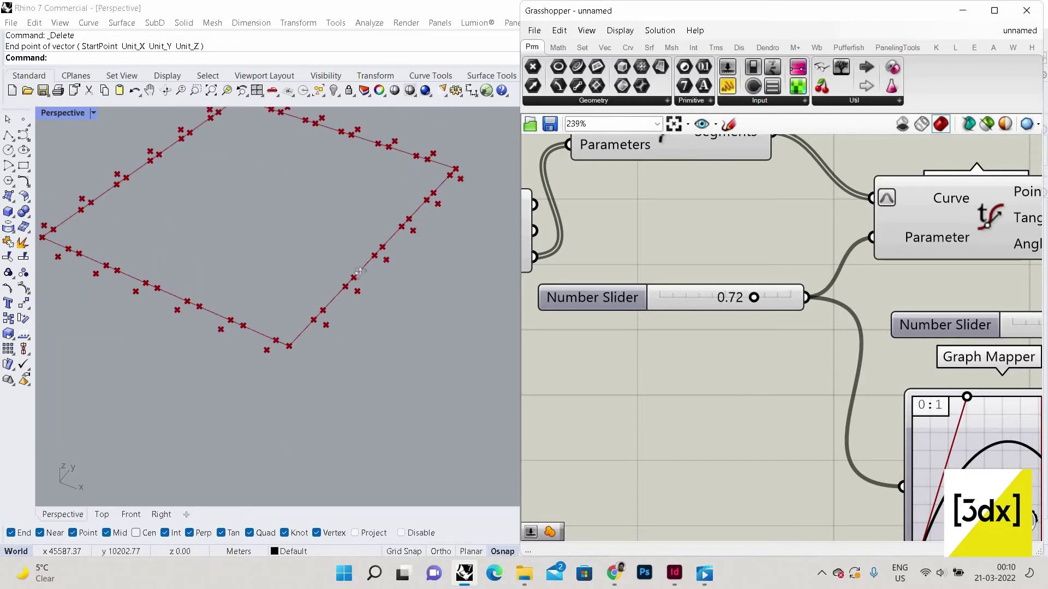
{"action": "scroll", "coordinate": [333, 312], "scroll_direction": "up", "scroll_amount": 5}
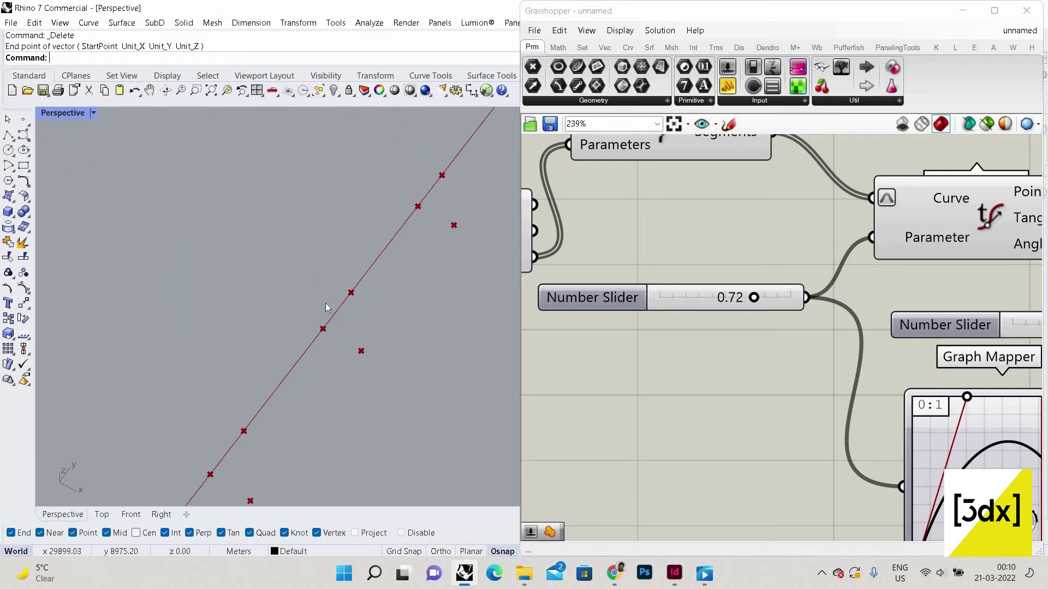
{"action": "scroll", "coordinate": [281, 309], "scroll_direction": "down", "scroll_amount": 6}
{"action": "scroll", "coordinate": [271, 349], "scroll_direction": "up", "scroll_amount": 6}
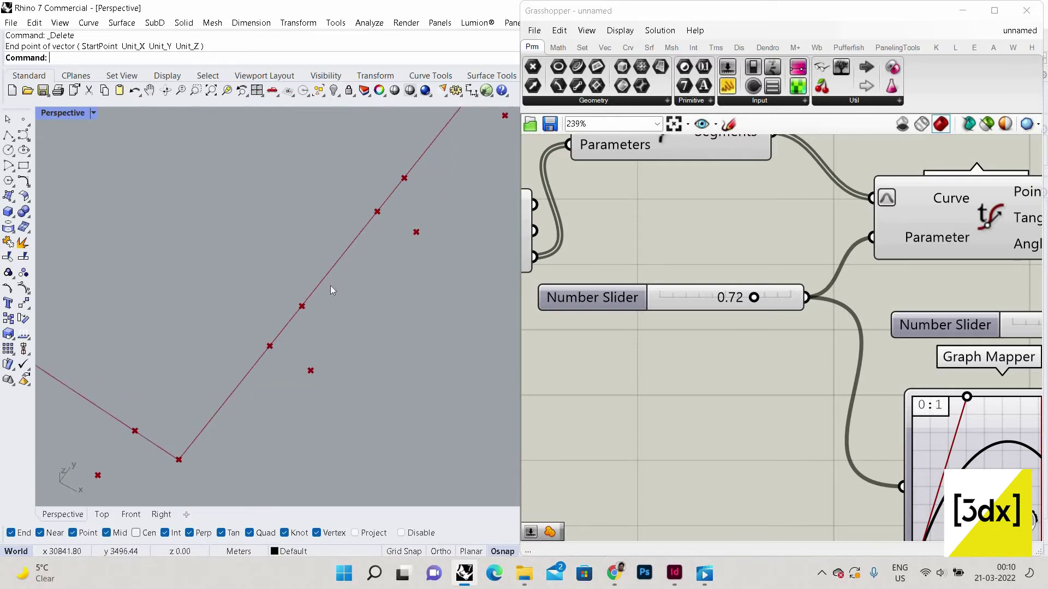
{"action": "scroll", "coordinate": [355, 380], "scroll_direction": "down", "scroll_amount": 2}
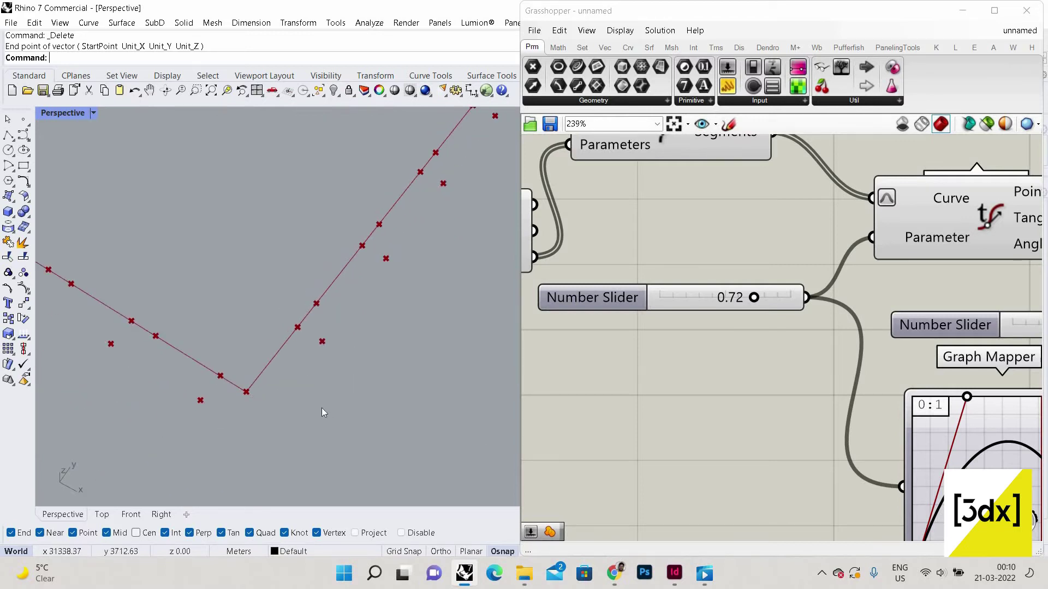
Switch to Chrome to view the MIRA Tower facade photo, and compare it with the points near the outline's corner in Rhino
{"action": "left_click", "coordinate": [613, 573]}
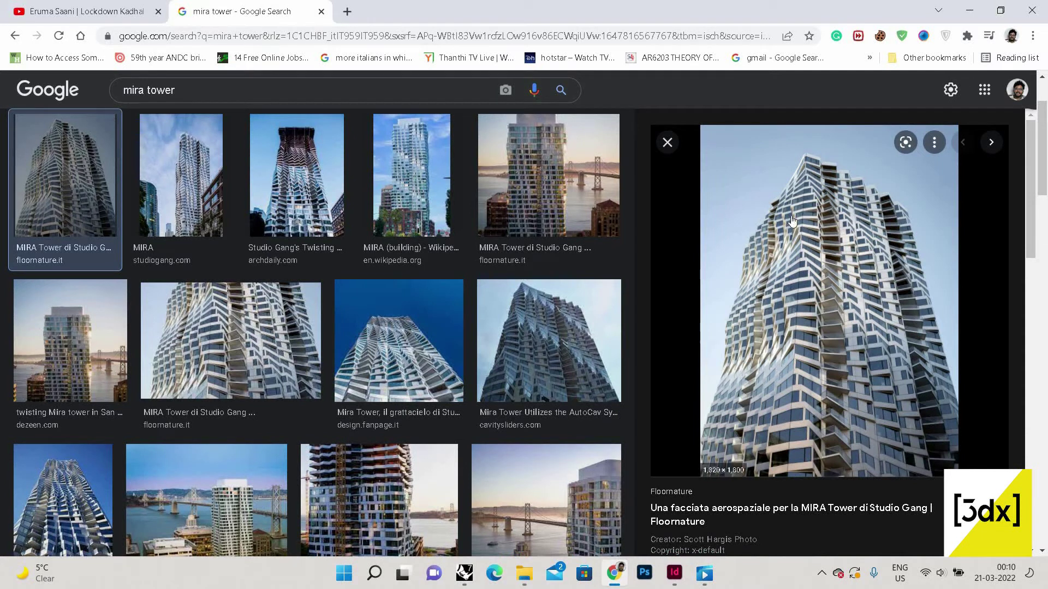
{"action": "left_click", "coordinate": [965, 9]}
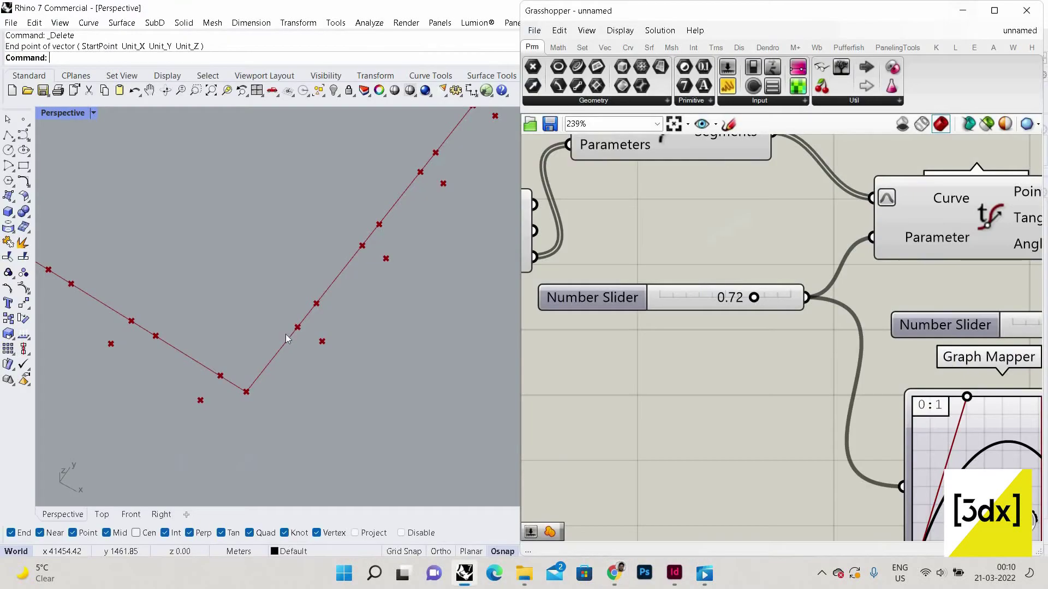
{"action": "scroll", "coordinate": [306, 325], "scroll_direction": "down", "scroll_amount": 3}
{"action": "scroll", "coordinate": [306, 349], "scroll_direction": "up", "scroll_amount": 3}
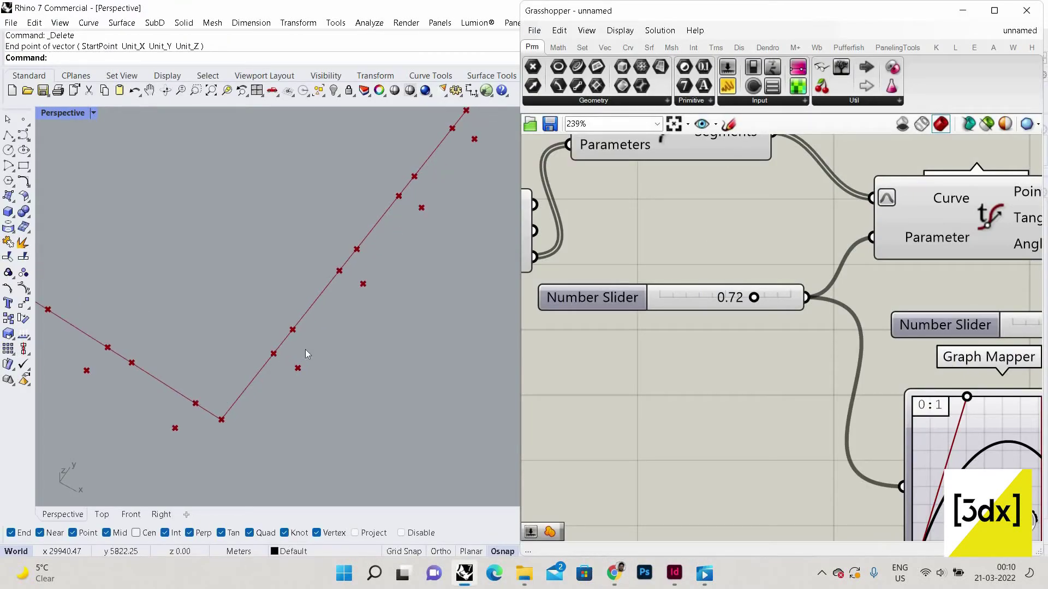
{"action": "right_click_drag", "start_coordinate": [342, 280], "coordinate": [347, 327]}
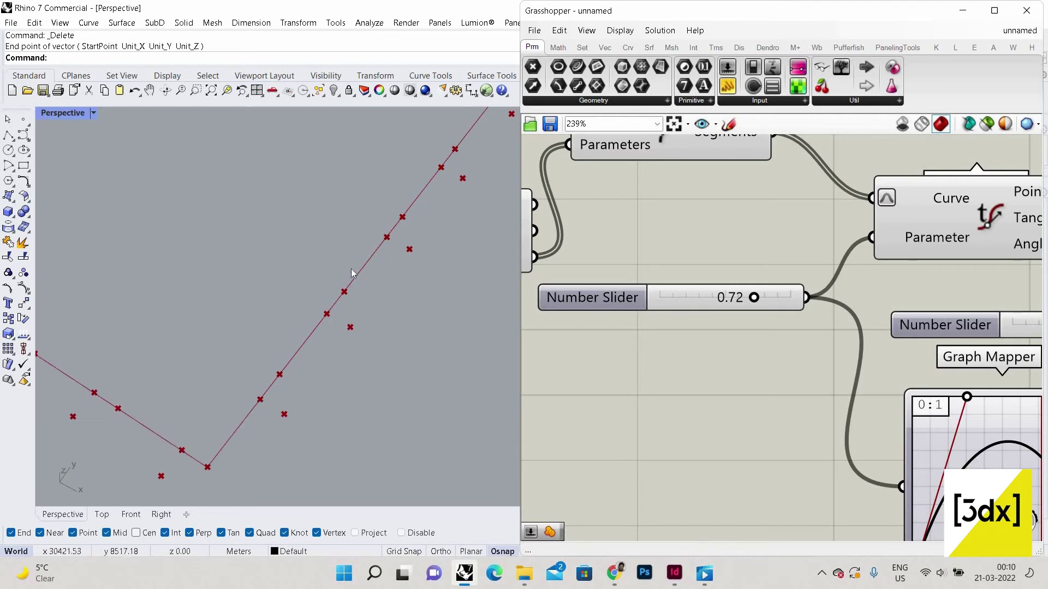
{"action": "right_click_drag", "start_coordinate": [263, 400], "coordinate": [312, 386]}
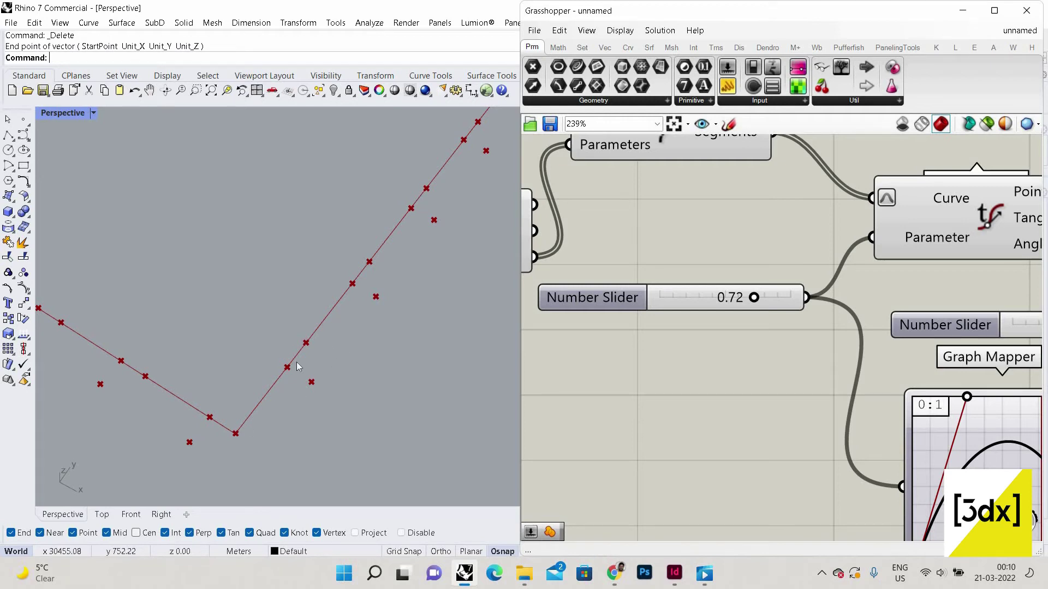
{"action": "scroll", "coordinate": [286, 427], "scroll_direction": "down", "scroll_amount": 4}
{"action": "scroll", "coordinate": [286, 415], "scroll_direction": "up", "scroll_amount": 4}
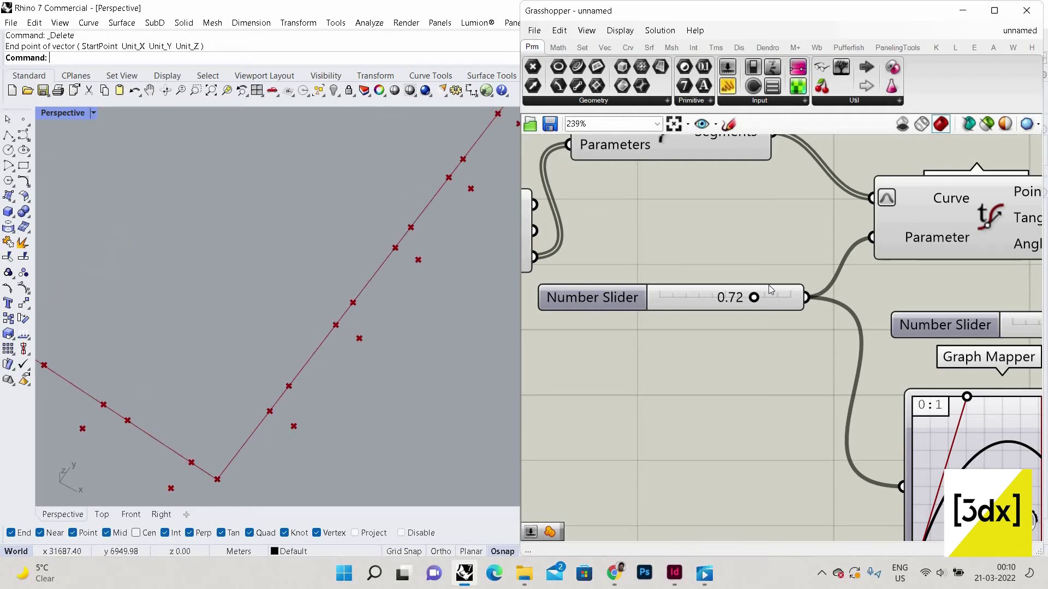
Highlight the Move component's points and examine their positions relative to the segment points around the whole outline and its corners
{"action": "scroll", "coordinate": [770, 290], "scroll_direction": "down", "scroll_amount": 5}
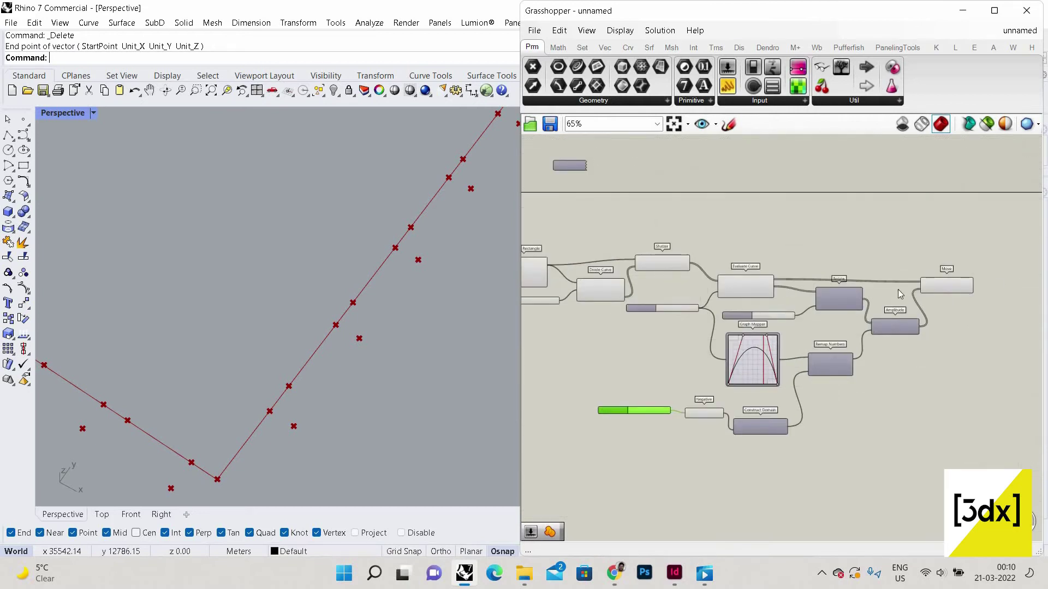
{"action": "scroll", "coordinate": [900, 294], "scroll_direction": "up", "scroll_amount": 4}
{"action": "left_click", "coordinate": [837, 305]}
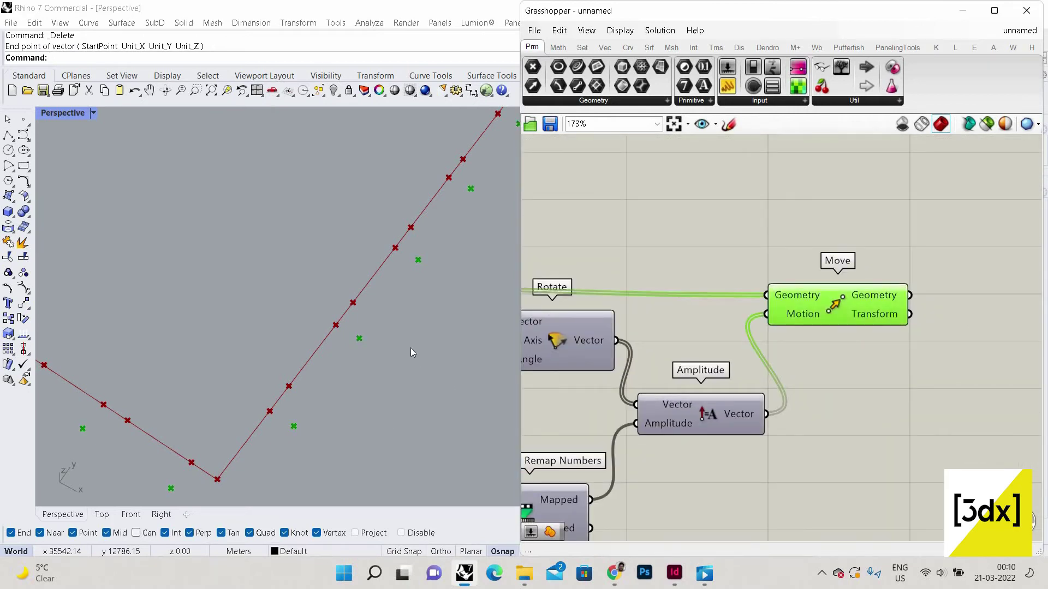
{"action": "scroll", "coordinate": [498, 284], "scroll_direction": "down", "scroll_amount": 3}
{"action": "scroll", "coordinate": [475, 230], "scroll_direction": "up", "scroll_amount": 5}
{"action": "left_click", "coordinate": [858, 327]}
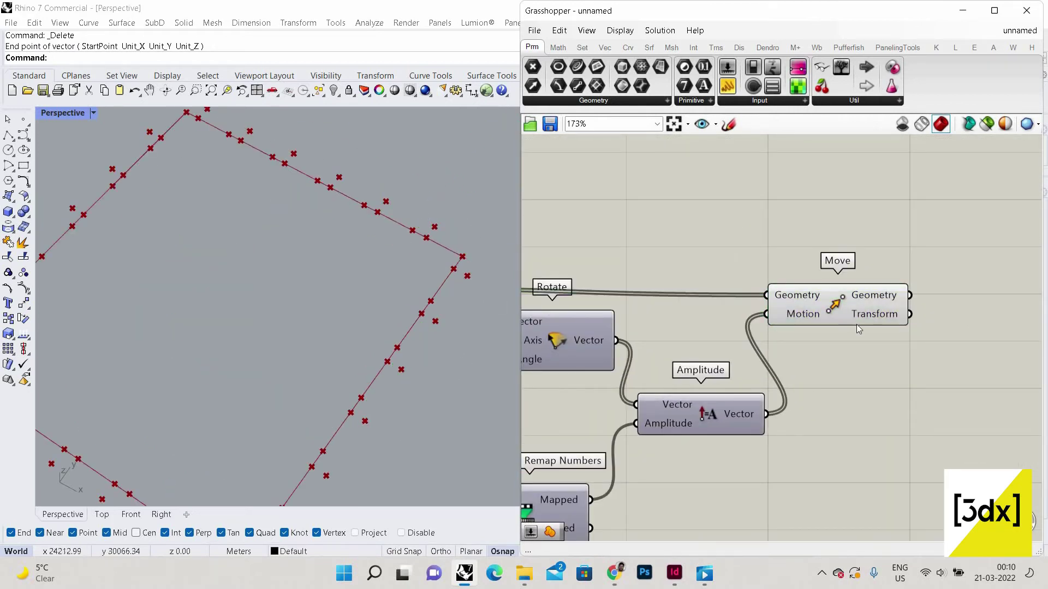
{"action": "left_click_drag", "start_coordinate": [750, 240], "coordinate": [957, 392]}
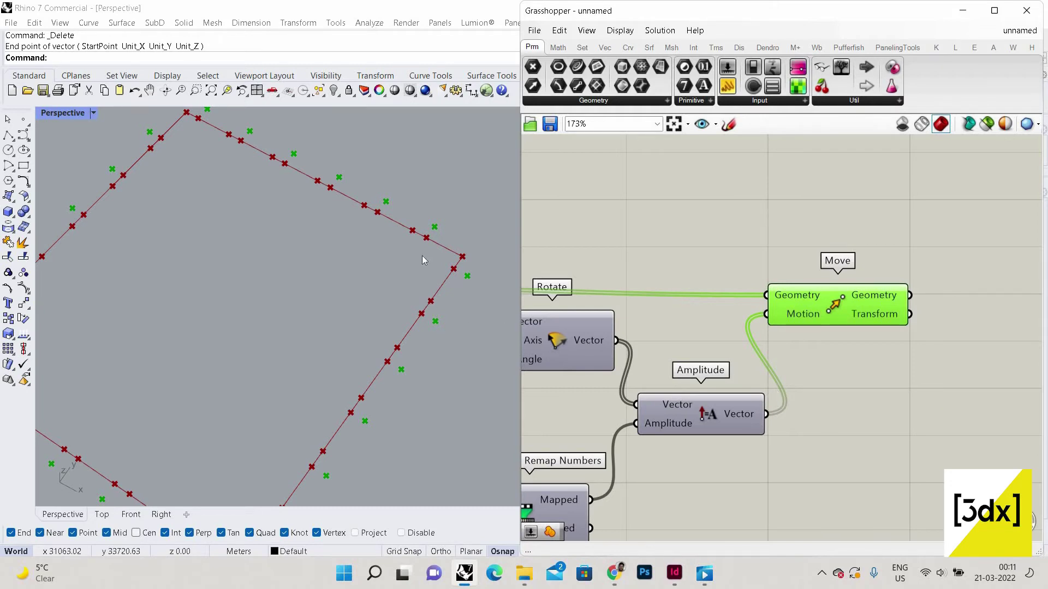
{"action": "scroll", "coordinate": [368, 315], "scroll_direction": "down", "scroll_amount": 3}
{"action": "scroll", "coordinate": [350, 343], "scroll_direction": "up", "scroll_amount": 4}
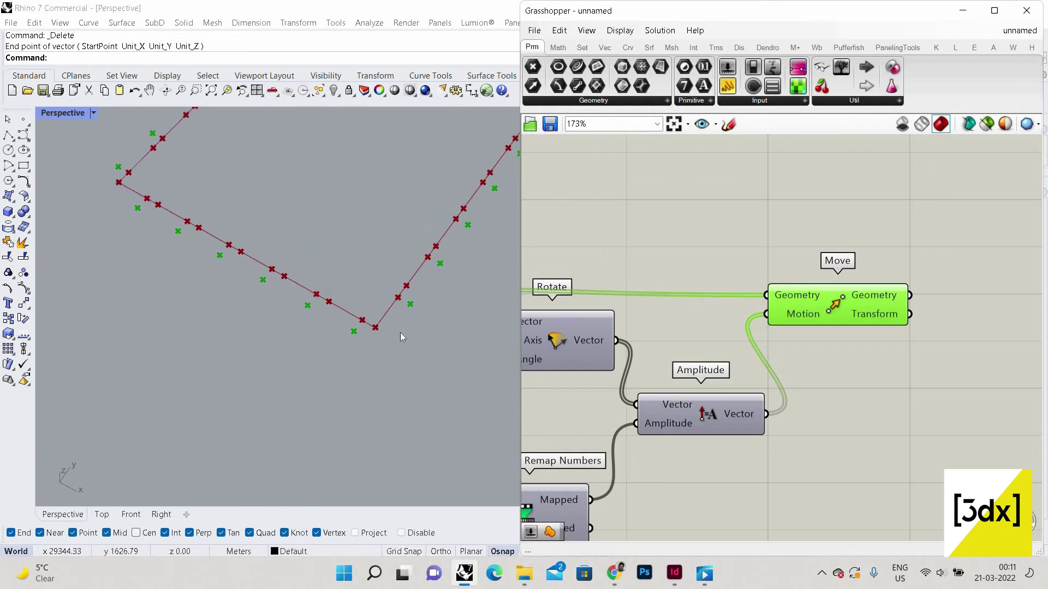
{"action": "scroll", "coordinate": [401, 337], "scroll_direction": "down", "scroll_amount": 3}
{"action": "scroll", "coordinate": [447, 349], "scroll_direction": "up", "scroll_amount": 2}
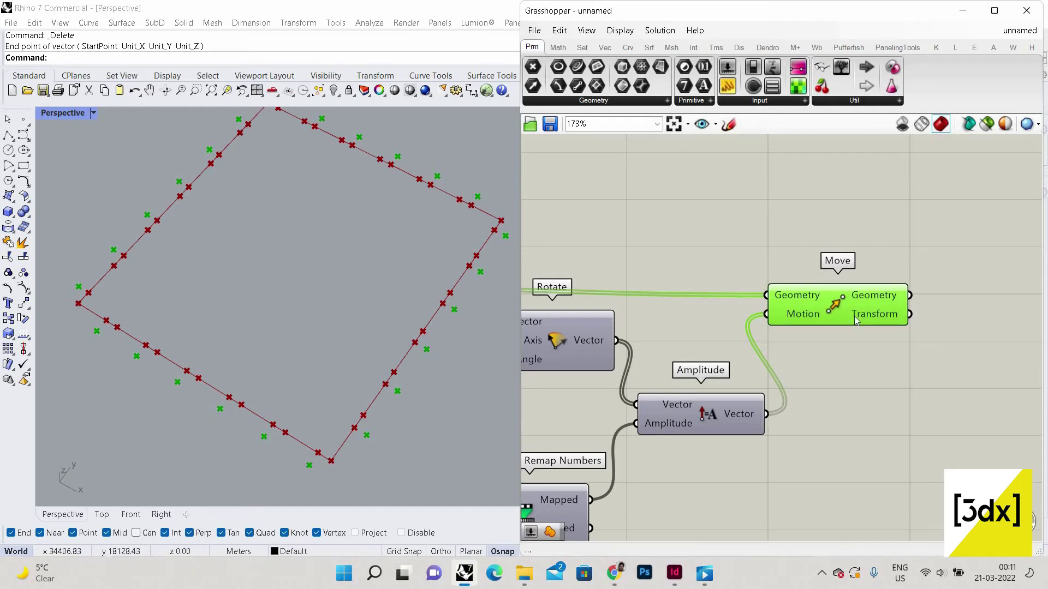
{"action": "scroll", "coordinate": [310, 372], "scroll_direction": "down", "scroll_amount": 2}
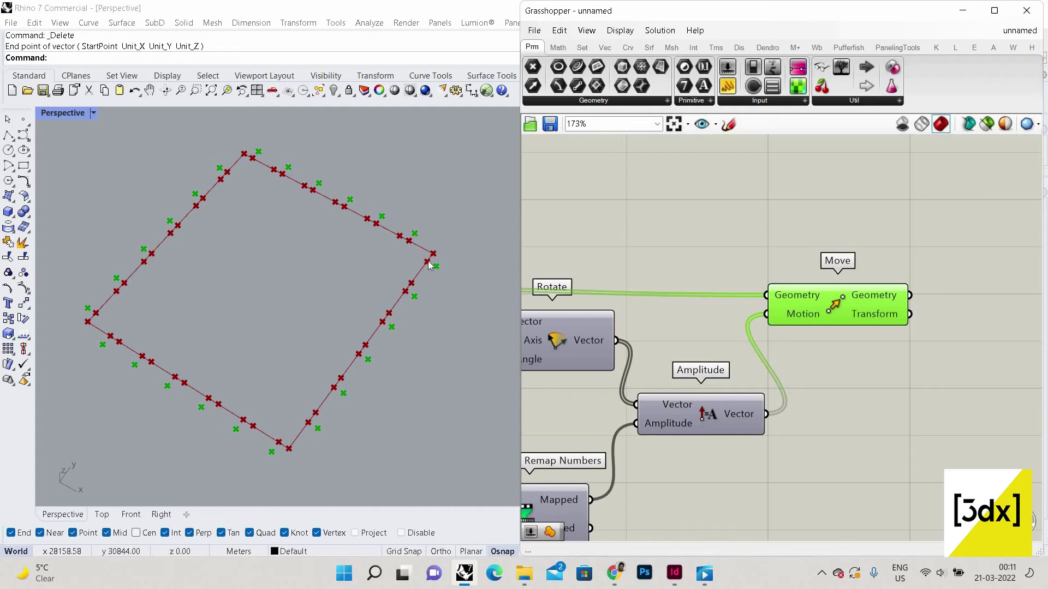
{"action": "scroll", "coordinate": [443, 241], "scroll_direction": "up", "scroll_amount": 5}
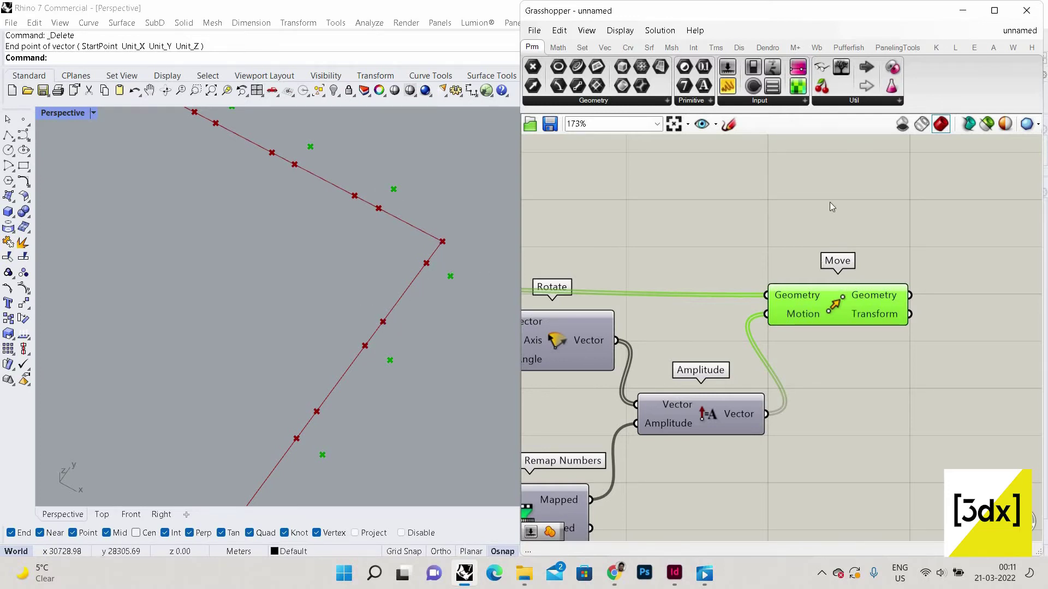
{"action": "left_click", "coordinate": [863, 358]}
Add an Insert Items component after Move and connect Move's Geometry output to its Item input
{"action": "scroll", "coordinate": [863, 359], "scroll_direction": "down", "scroll_amount": 3}
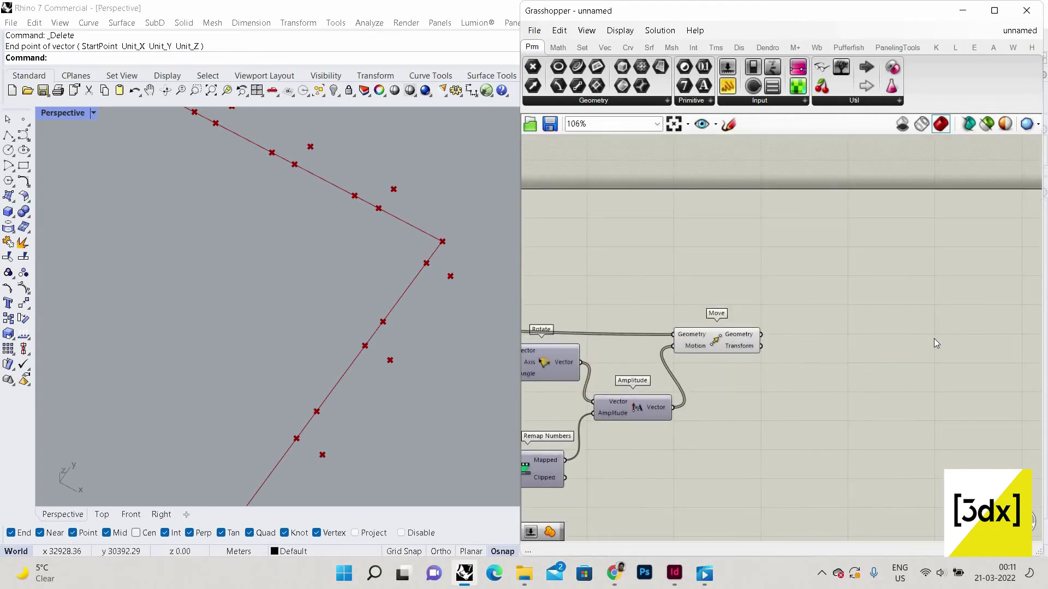
{"action": "double_click", "coordinate": [934, 339]}
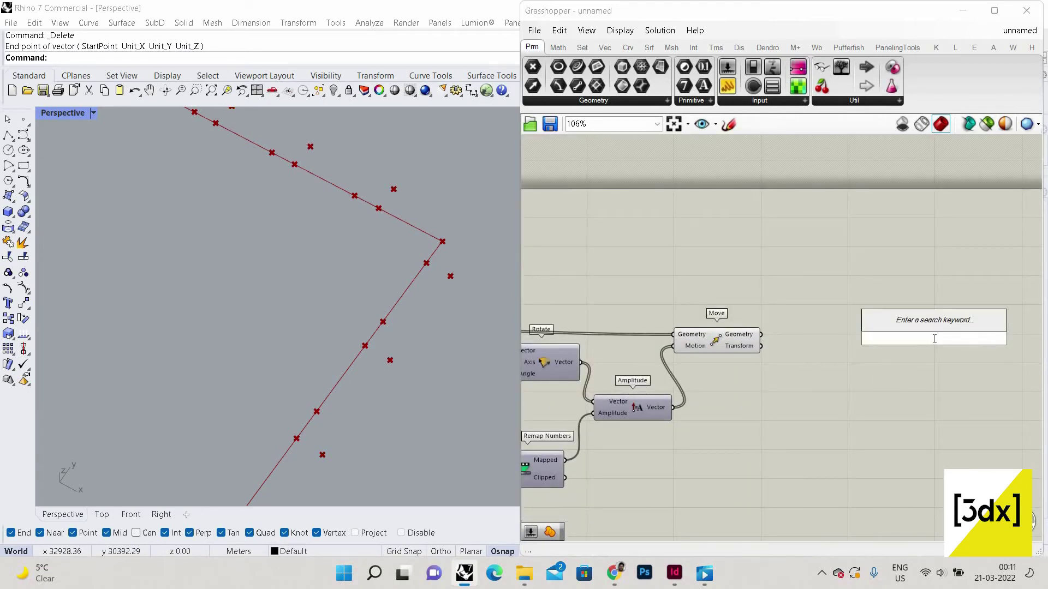
{"action": "type", "text": "insert"}
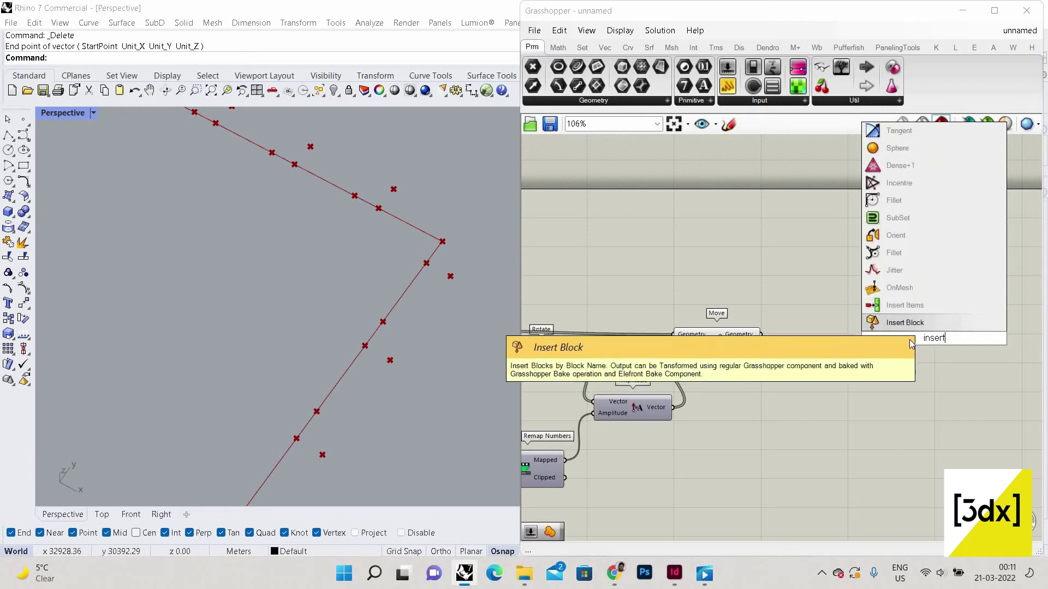
{"action": "key", "text": "Return"}
{"action": "scroll", "coordinate": [685, 286], "scroll_direction": "up", "scroll_amount": 4}
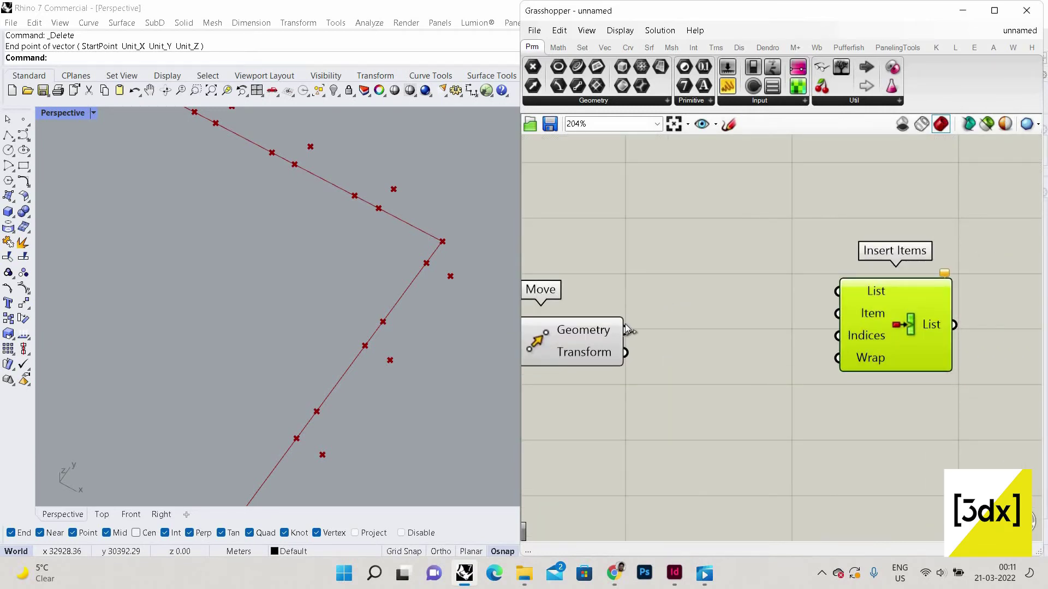
{"action": "left_click_drag", "start_coordinate": [812, 312], "coordinate": [874, 258]}
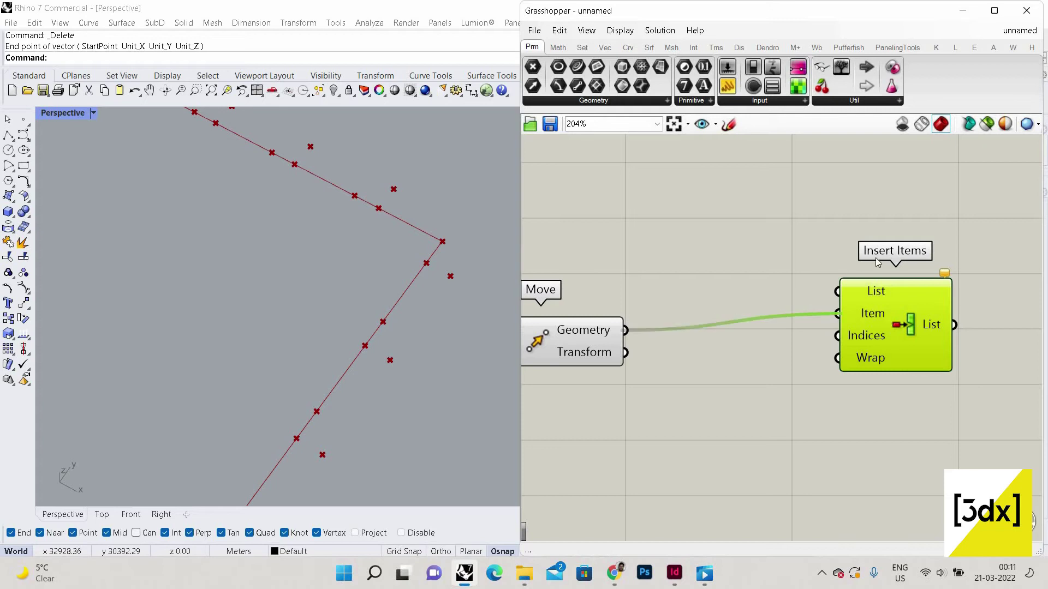
Connect Divide Curve's Points output to the List input of the Insert Items component
{"action": "left_click", "coordinate": [913, 372]}
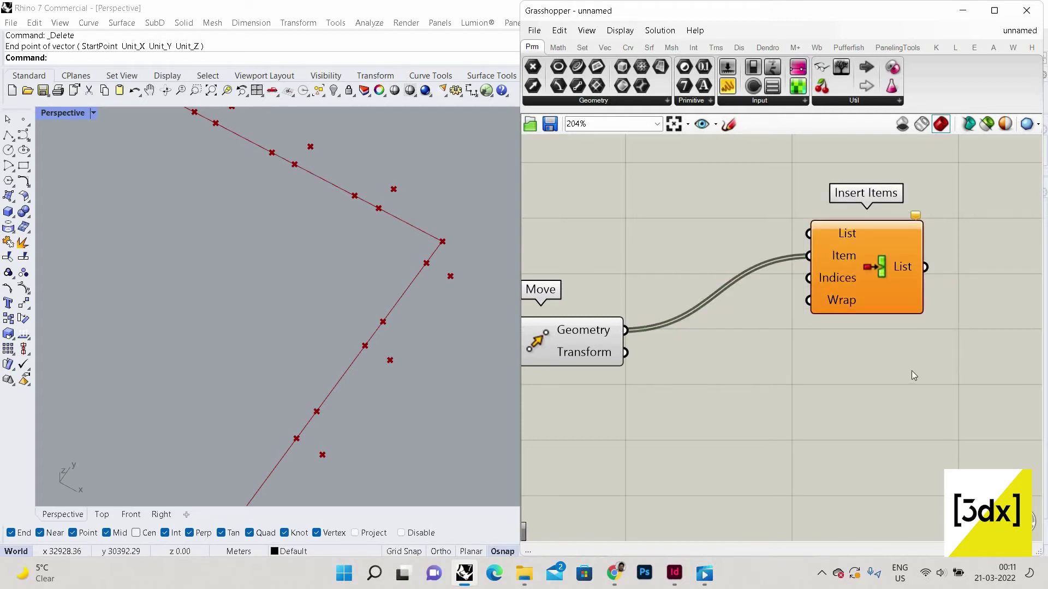
{"action": "scroll", "coordinate": [910, 371], "scroll_direction": "down", "scroll_amount": 3}
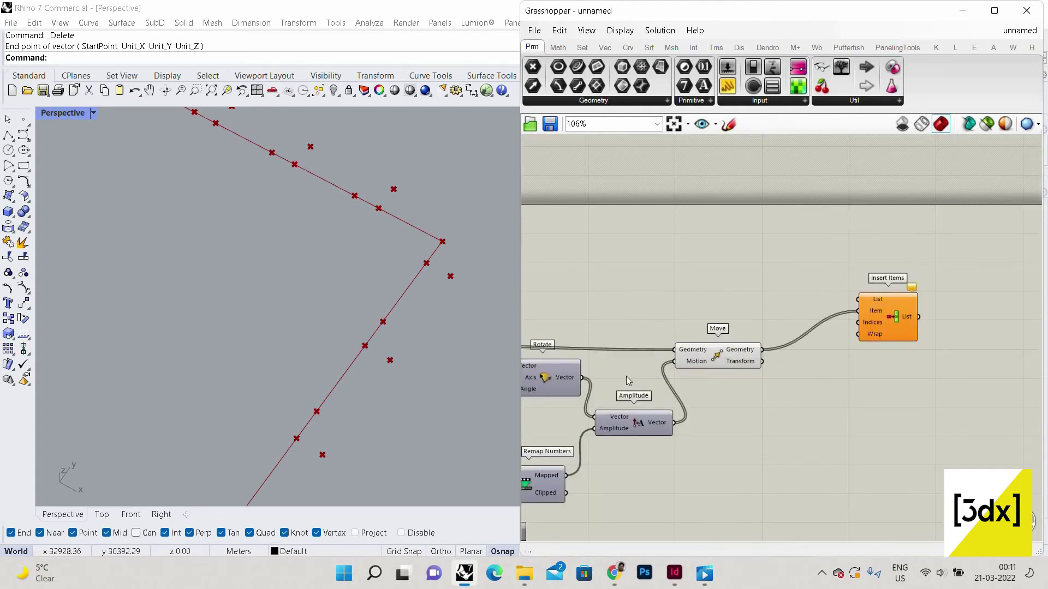
{"action": "scroll", "coordinate": [634, 372], "scroll_direction": "down", "scroll_amount": 2}
{"action": "scroll", "coordinate": [634, 374], "scroll_direction": "up", "scroll_amount": 4}
{"action": "mouse_move", "coordinate": [635, 375]}
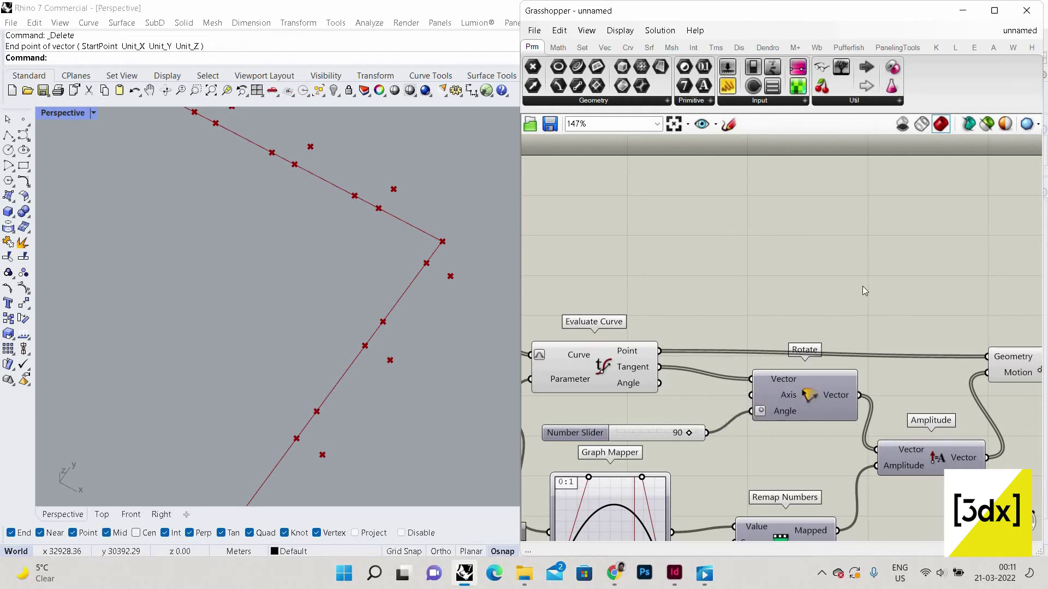
{"action": "scroll", "coordinate": [664, 309], "scroll_direction": "down", "scroll_amount": 4}
{"action": "scroll", "coordinate": [655, 307], "scroll_direction": "up", "scroll_amount": 3}
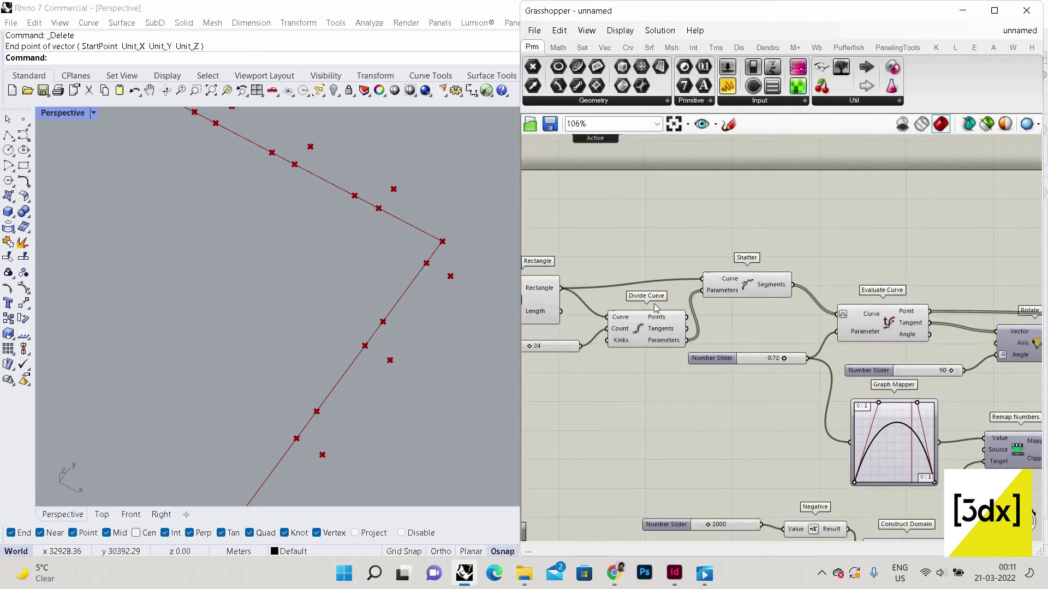
{"action": "scroll", "coordinate": [763, 322], "scroll_direction": "down", "scroll_amount": 1}
{"action": "scroll", "coordinate": [762, 321], "scroll_direction": "up", "scroll_amount": 2}
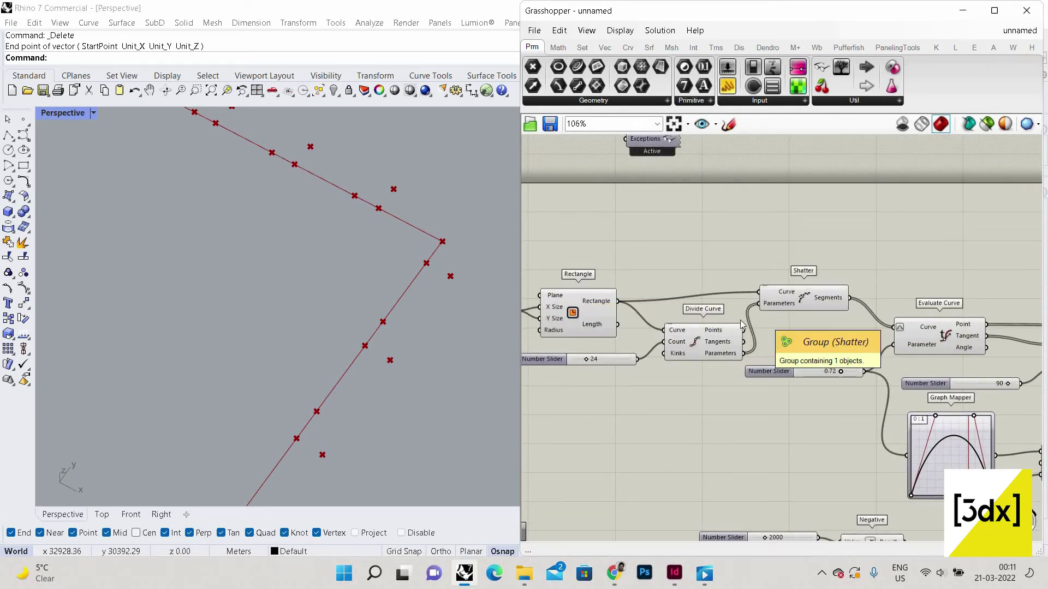
{"action": "left_click_drag", "start_coordinate": [744, 330], "coordinate": [945, 362]}
{"action": "scroll", "coordinate": [931, 261], "scroll_direction": "down", "scroll_amount": 5}
{"action": "scroll", "coordinate": [981, 267], "scroll_direction": "up", "scroll_amount": 4}
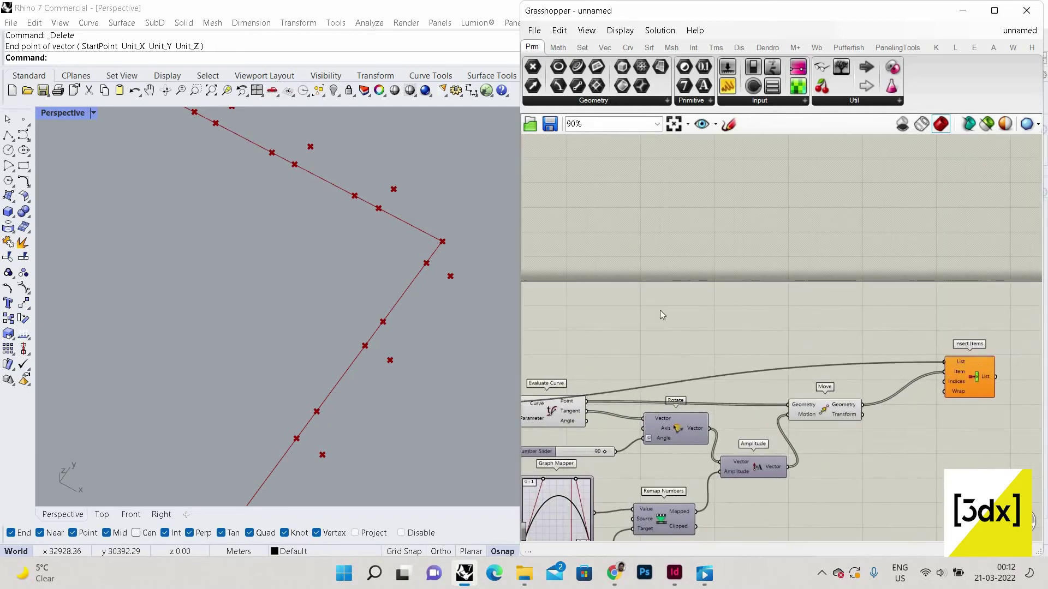
Highlight the Evaluate Curve component and examine its points along the square outline
{"action": "scroll", "coordinate": [659, 311], "scroll_direction": "down", "scroll_amount": 4}
{"action": "right_click_drag", "start_coordinate": [628, 346], "coordinate": [728, 344]}
{"action": "scroll", "coordinate": [729, 344], "scroll_direction": "up", "scroll_amount": 4}
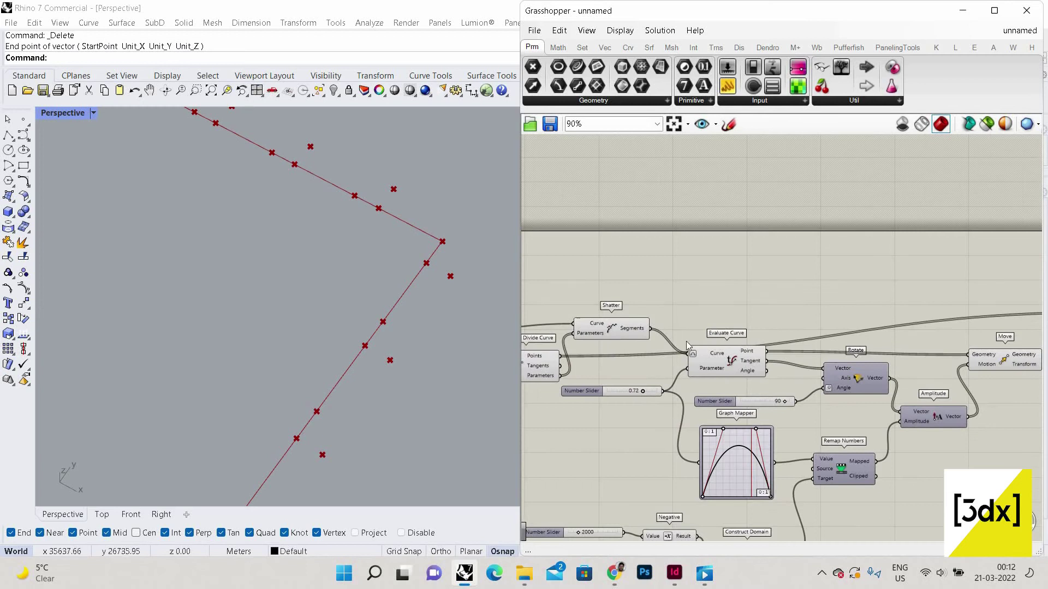
{"action": "left_click", "coordinate": [723, 378]}
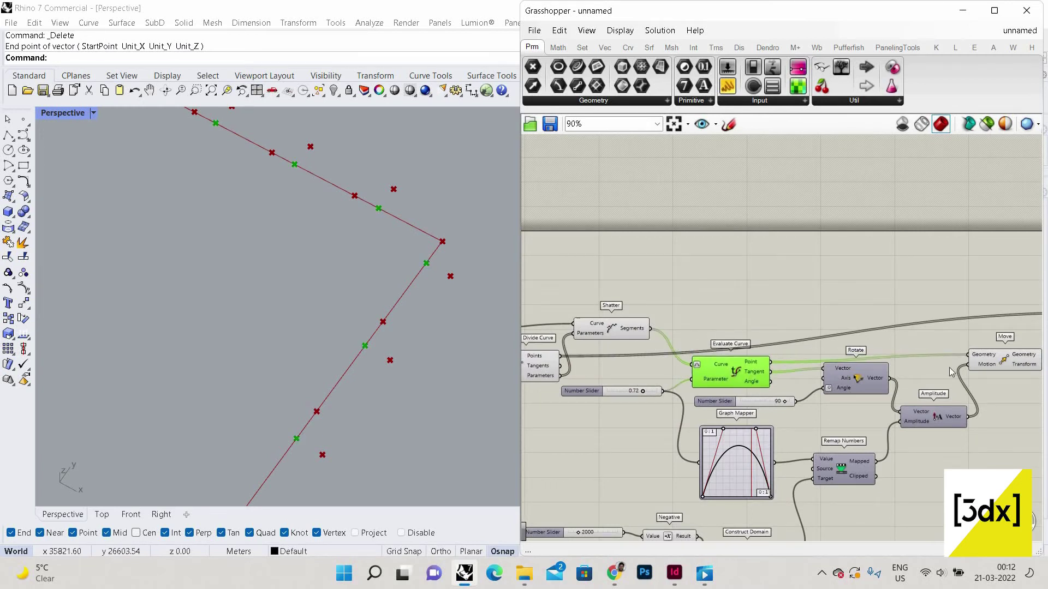
{"action": "scroll", "coordinate": [900, 338], "scroll_direction": "down", "scroll_amount": 2}
{"action": "scroll", "coordinate": [909, 323], "scroll_direction": "up", "scroll_amount": 2}
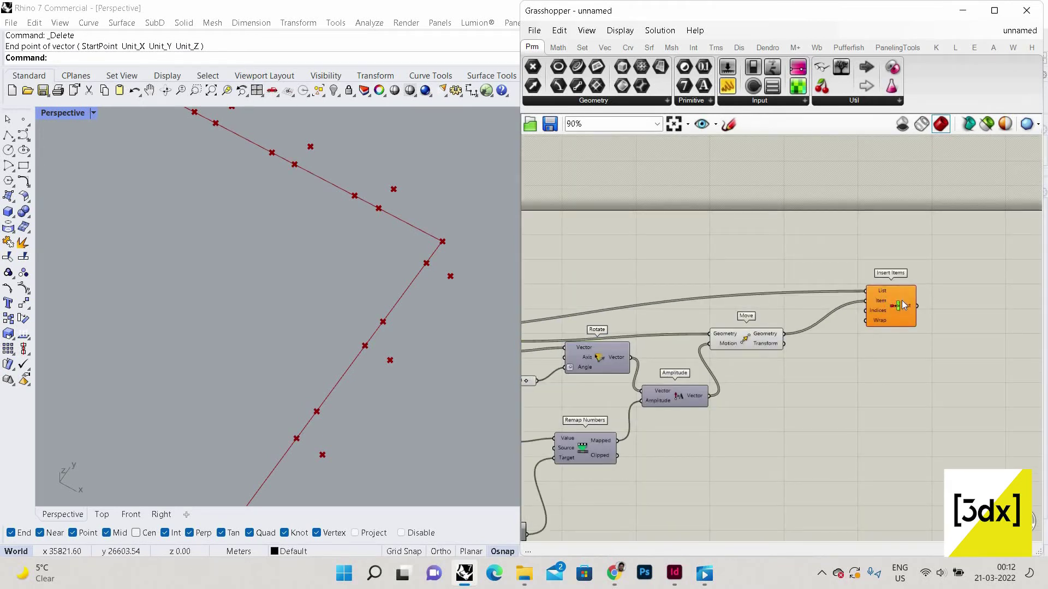
Reposition Insert Items slightly on the canvas and highlight the Divide Curve points that feed its List input
{"action": "left_click_drag", "start_coordinate": [897, 314], "coordinate": [908, 330]}
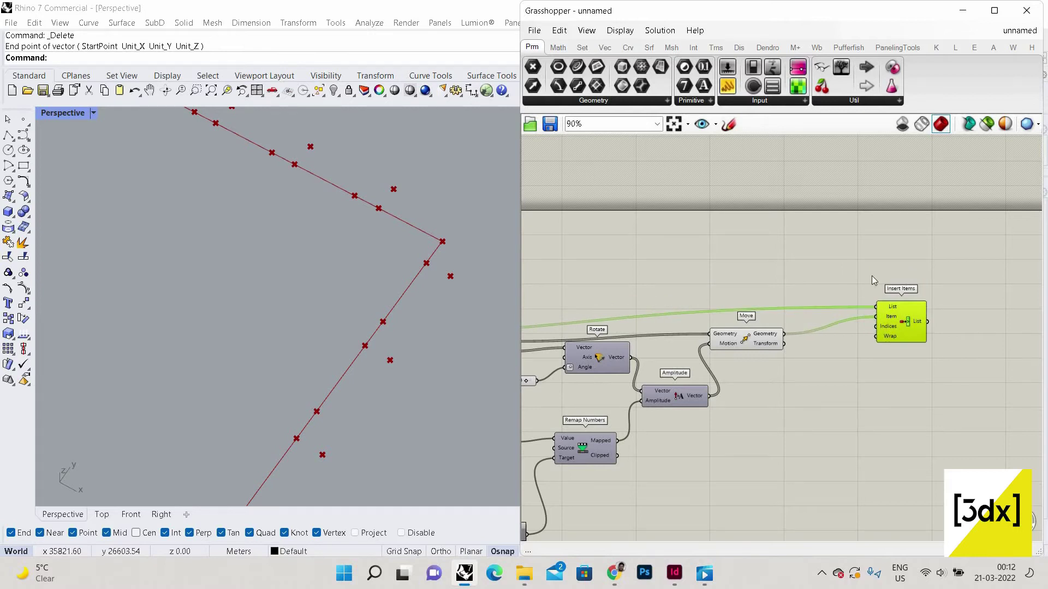
{"action": "scroll", "coordinate": [871, 276], "scroll_direction": "down", "scroll_amount": 3}
{"action": "scroll", "coordinate": [652, 267], "scroll_direction": "up", "scroll_amount": 2}
{"action": "scroll", "coordinate": [653, 267], "scroll_direction": "down", "scroll_amount": 4}
{"action": "scroll", "coordinate": [631, 338], "scroll_direction": "up", "scroll_amount": 4}
{"action": "scroll", "coordinate": [628, 330], "scroll_direction": "up", "scroll_amount": 4}
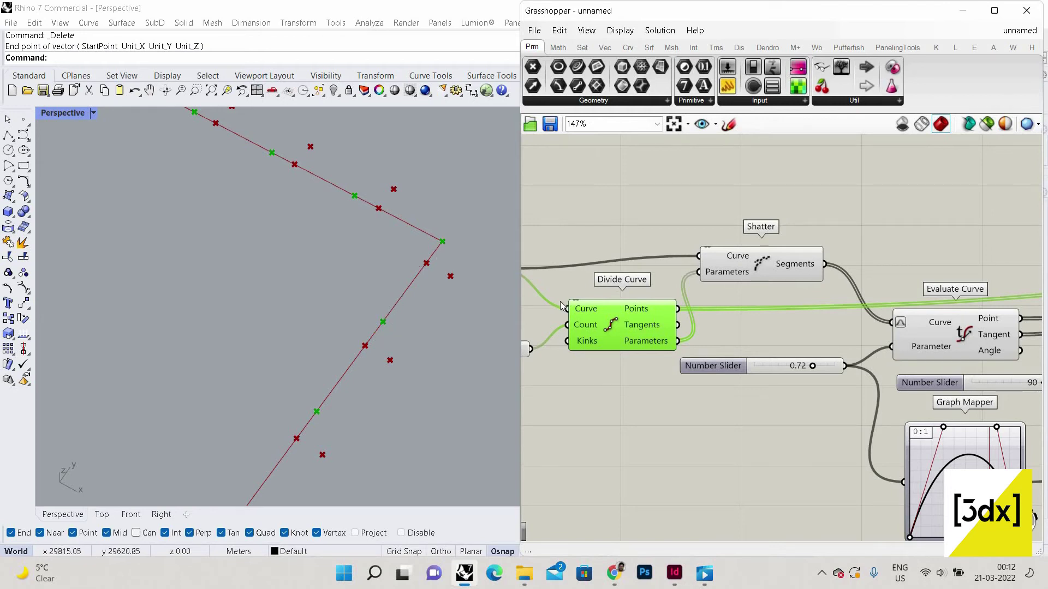
{"action": "scroll", "coordinate": [813, 290], "scroll_direction": "down", "scroll_amount": 5}
Add a Series component below Insert Items and connect its Series output to the Indices input
{"action": "scroll", "coordinate": [912, 327], "scroll_direction": "up", "scroll_amount": 6}
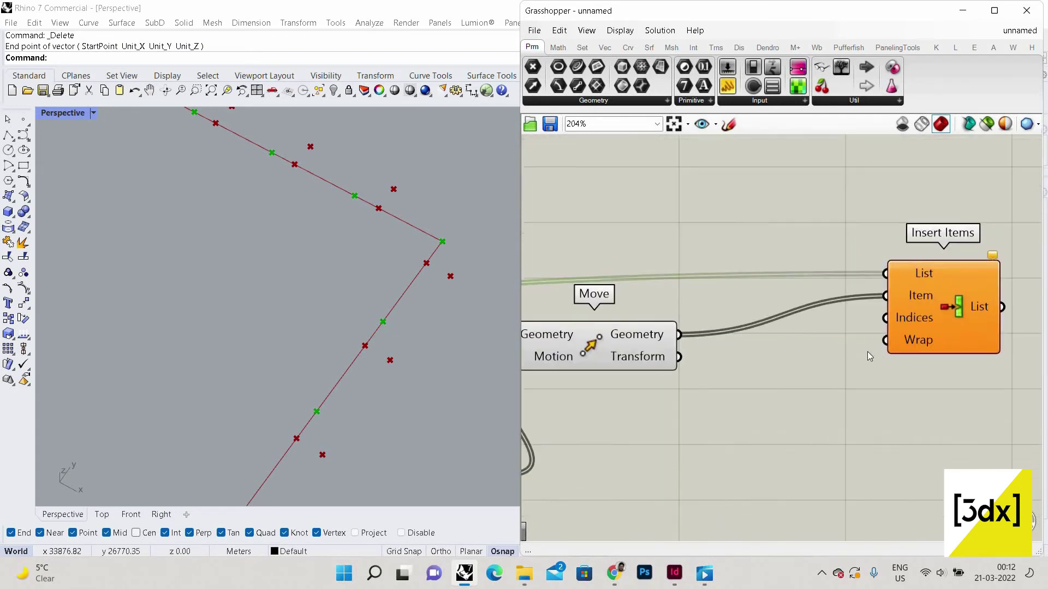
{"action": "scroll", "coordinate": [796, 412], "scroll_direction": "up", "scroll_amount": 2}
{"action": "double_click", "coordinate": [794, 410]}
{"action": "type", "text": "se"}
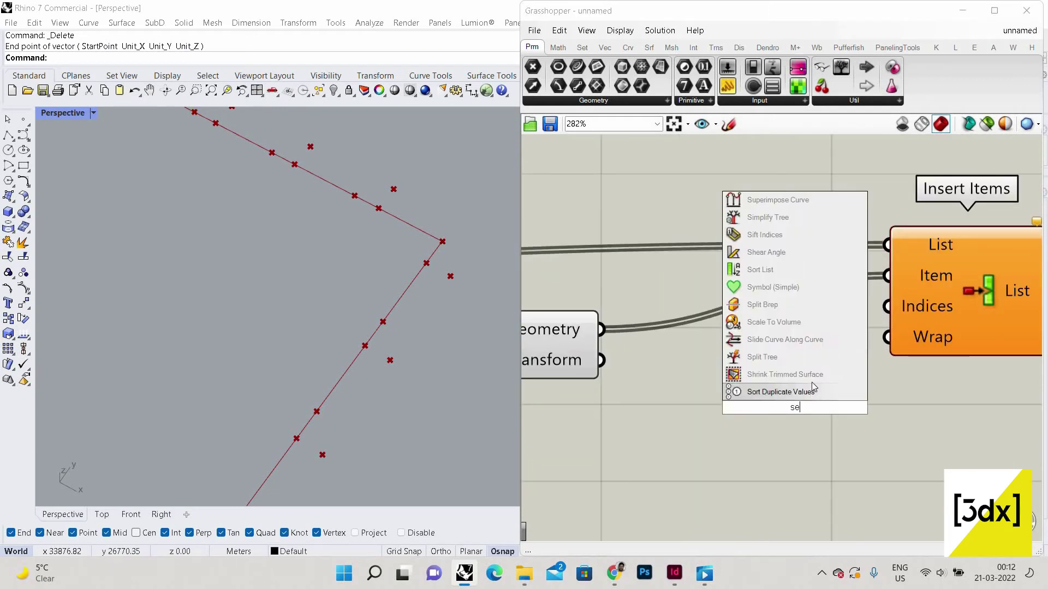
{"action": "type", "text": "ries"}
{"action": "key", "text": "Return"}
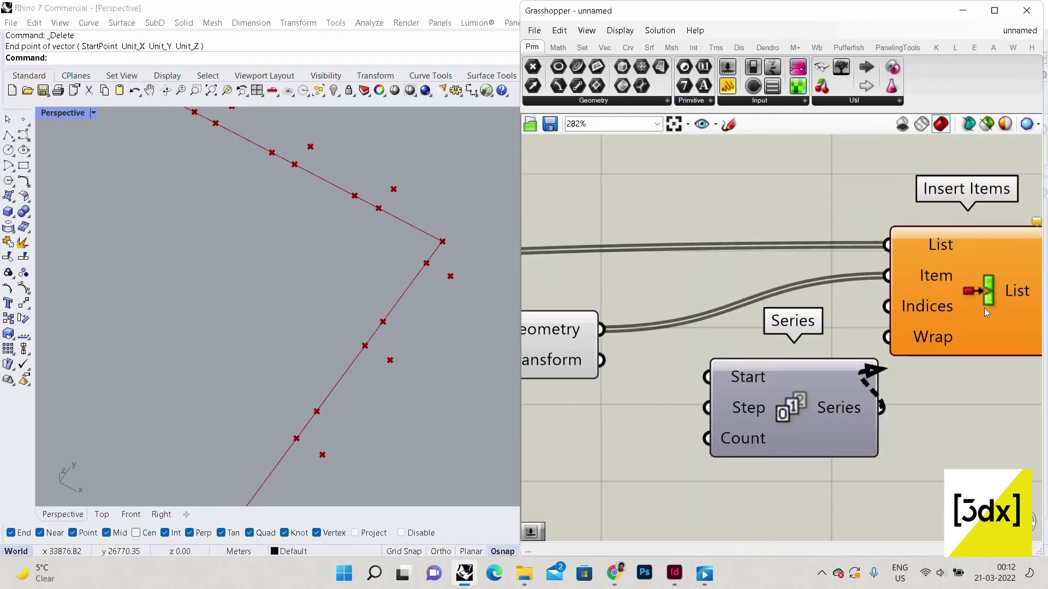
{"action": "left_click_drag", "start_coordinate": [984, 308], "coordinate": [984, 306]}
{"action": "scroll", "coordinate": [900, 364], "scroll_direction": "down", "scroll_amount": 4}
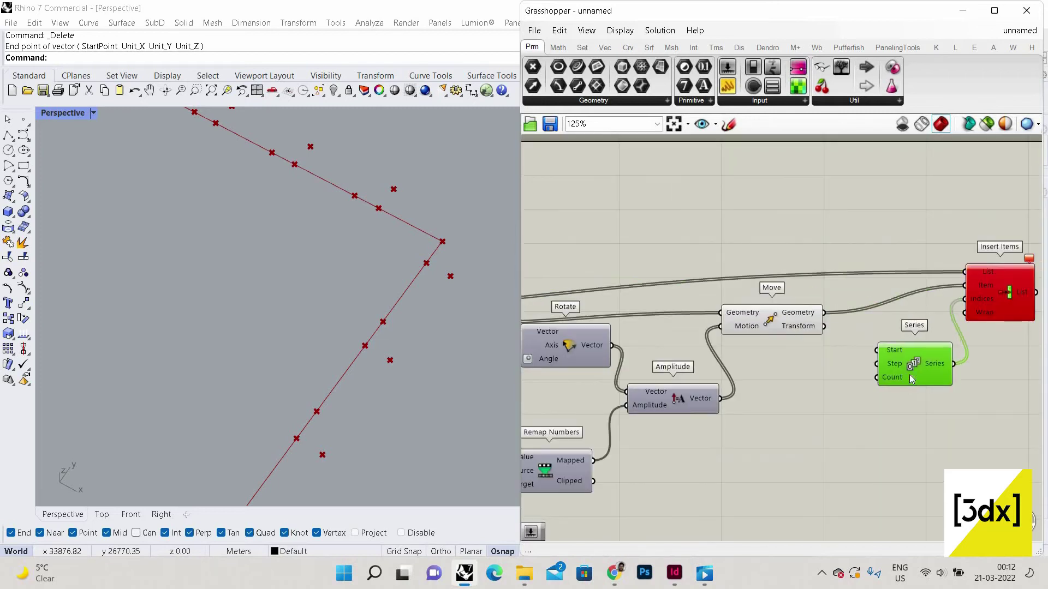
{"action": "left_click_drag", "start_coordinate": [909, 374], "coordinate": [906, 374]}
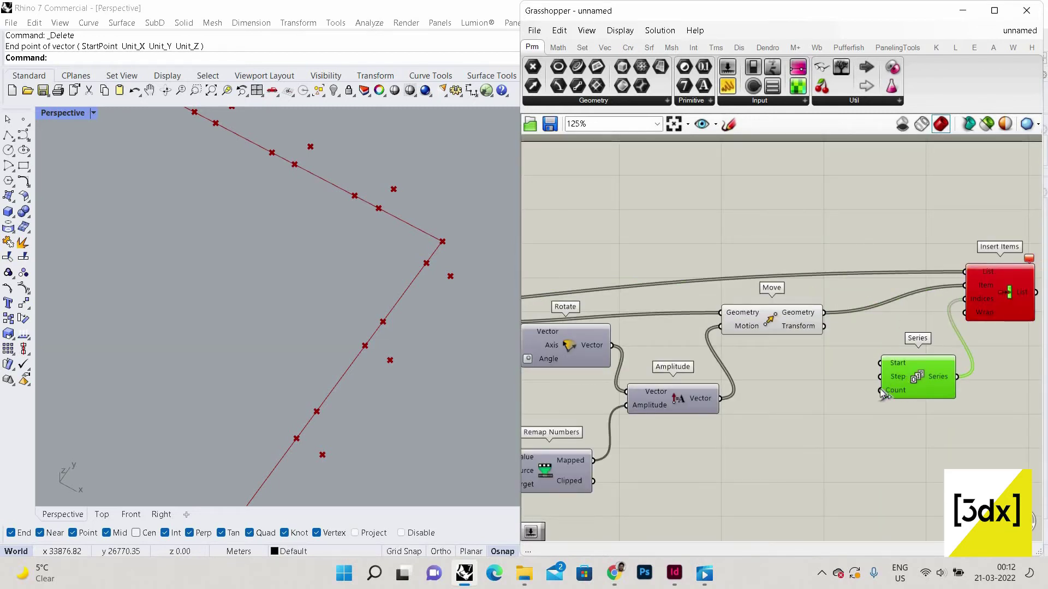
Connect the 24 slider that feeds Divide Curve's Count to the Series component's Count input
{"action": "scroll", "coordinate": [928, 377], "scroll_direction": "down", "scroll_amount": 5}
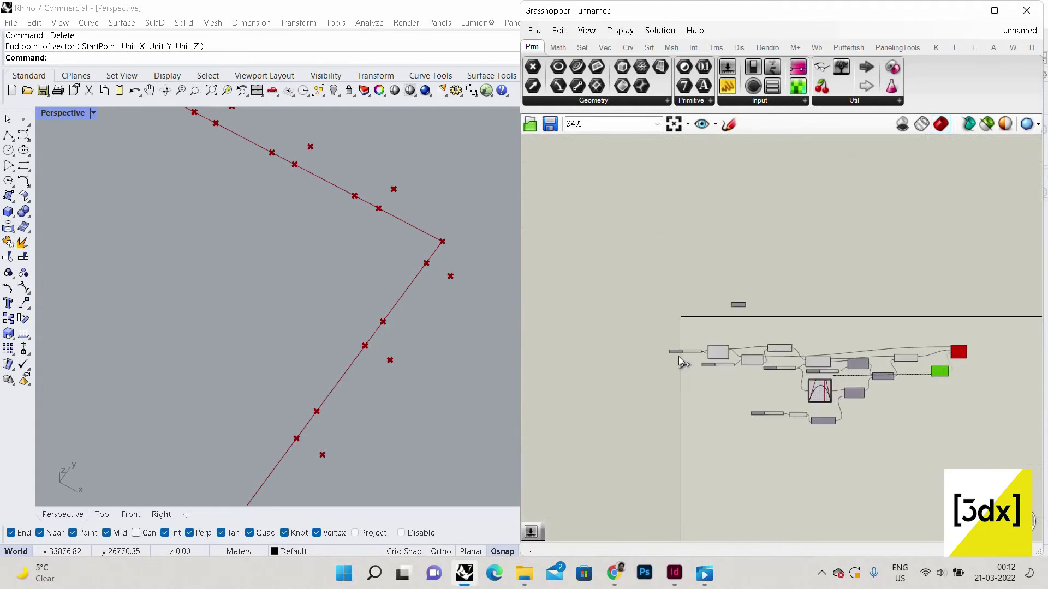
{"action": "scroll", "coordinate": [681, 361], "scroll_direction": "up", "scroll_amount": 8}
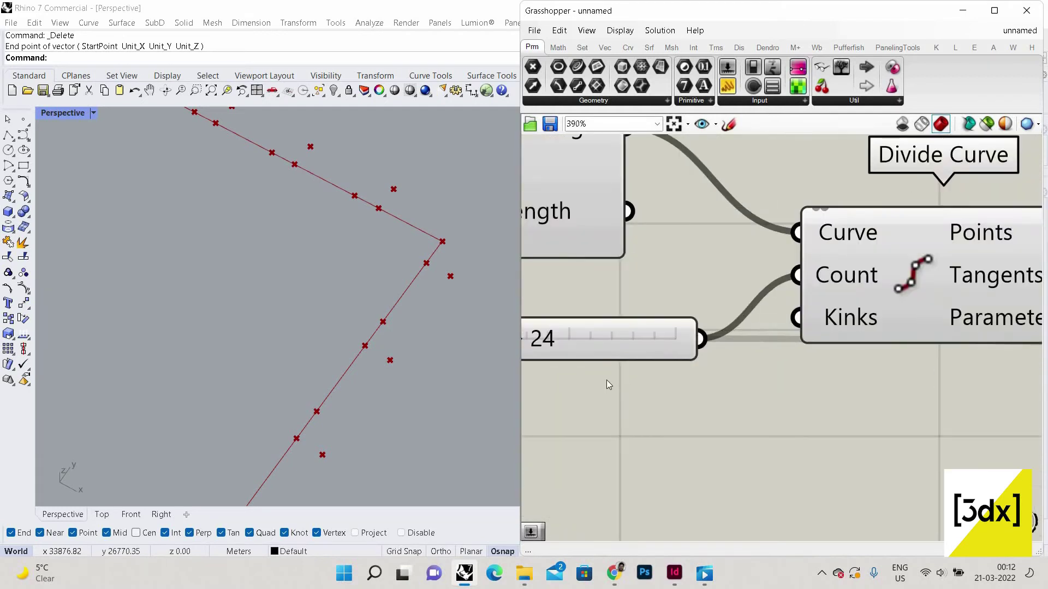
{"action": "scroll", "coordinate": [607, 381], "scroll_direction": "down", "scroll_amount": 12}
{"action": "scroll", "coordinate": [753, 382], "scroll_direction": "up", "scroll_amount": 6}
{"action": "left_click", "coordinate": [757, 379]}
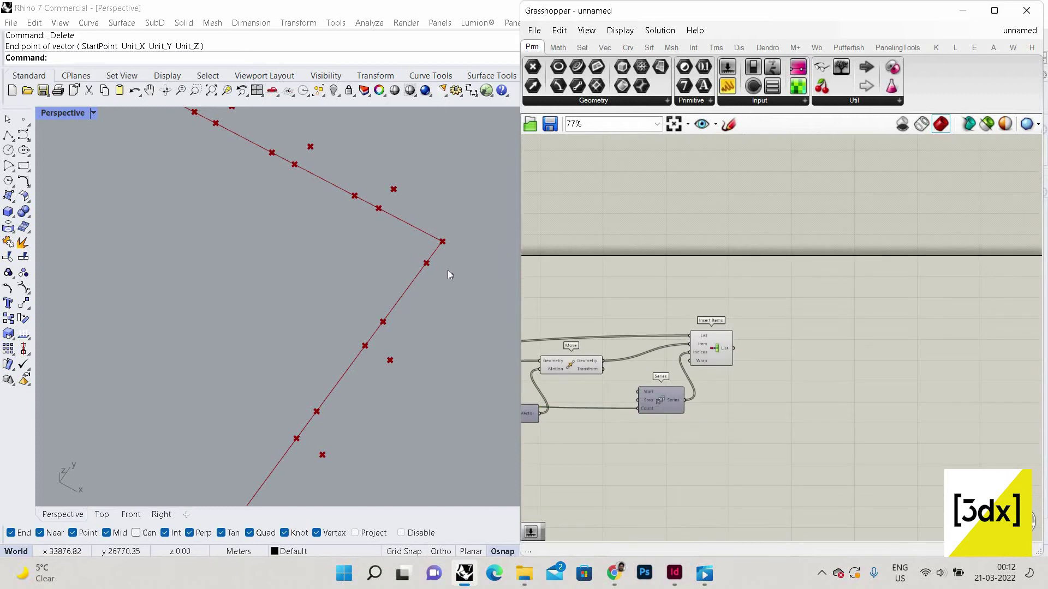
Highlight Insert Items and examine its points near the outline's corner in the Perspective viewport
{"action": "scroll", "coordinate": [417, 227], "scroll_direction": "down", "scroll_amount": 5}
{"action": "scroll", "coordinate": [328, 407], "scroll_direction": "up", "scroll_amount": 5}
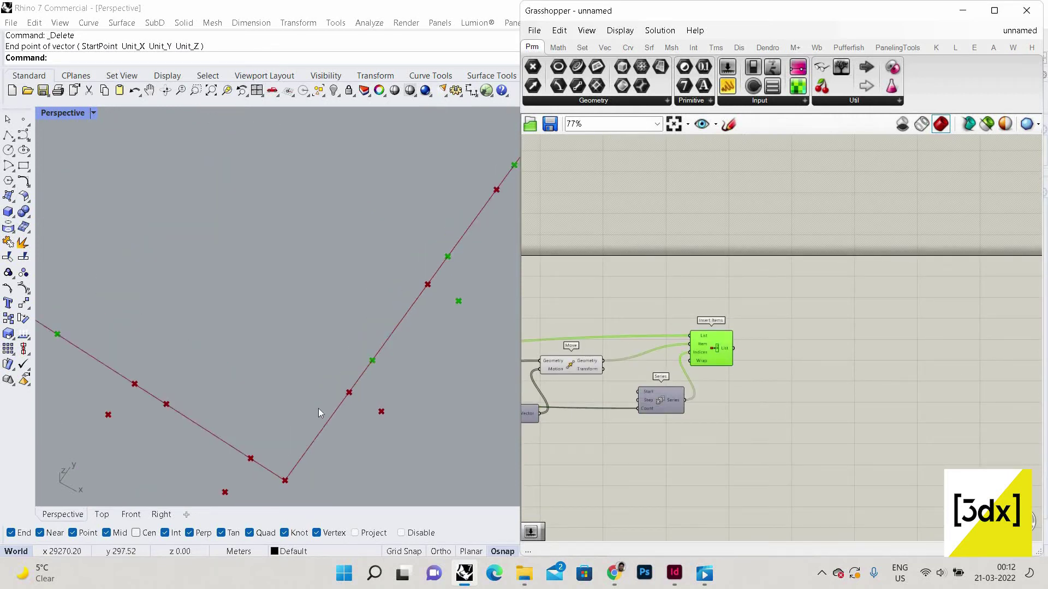
{"action": "scroll", "coordinate": [318, 413], "scroll_direction": "up", "scroll_amount": 3}
{"action": "scroll", "coordinate": [742, 356], "scroll_direction": "down", "scroll_amount": 4}
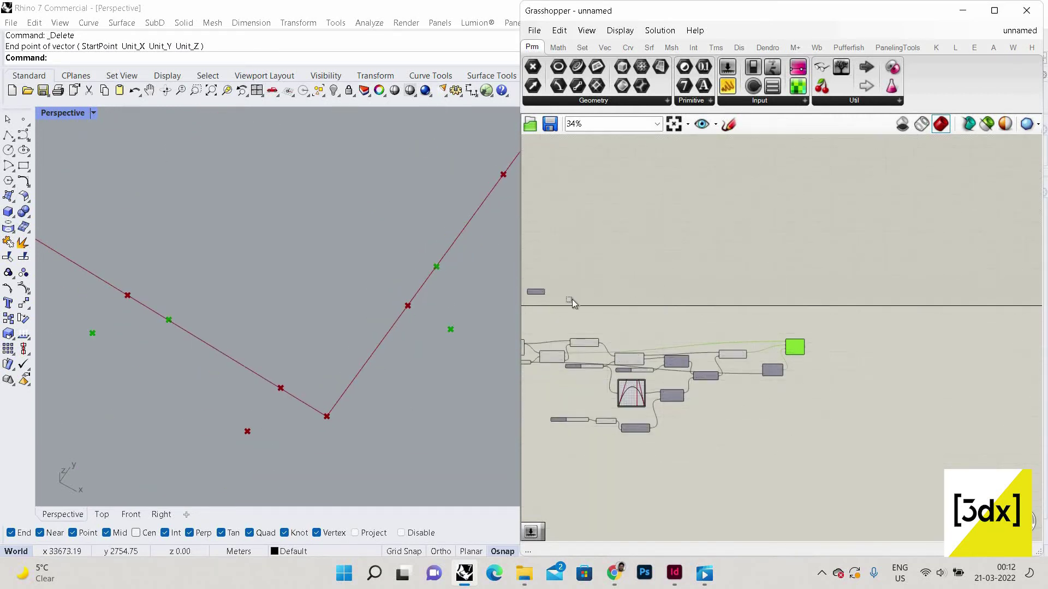
Turn off the preview of the components from Divide Curve through Move
{"action": "left_click_drag", "start_coordinate": [746, 404], "coordinate": [551, 310]}
{"action": "scroll", "coordinate": [720, 352], "scroll_direction": "up", "scroll_amount": 2}
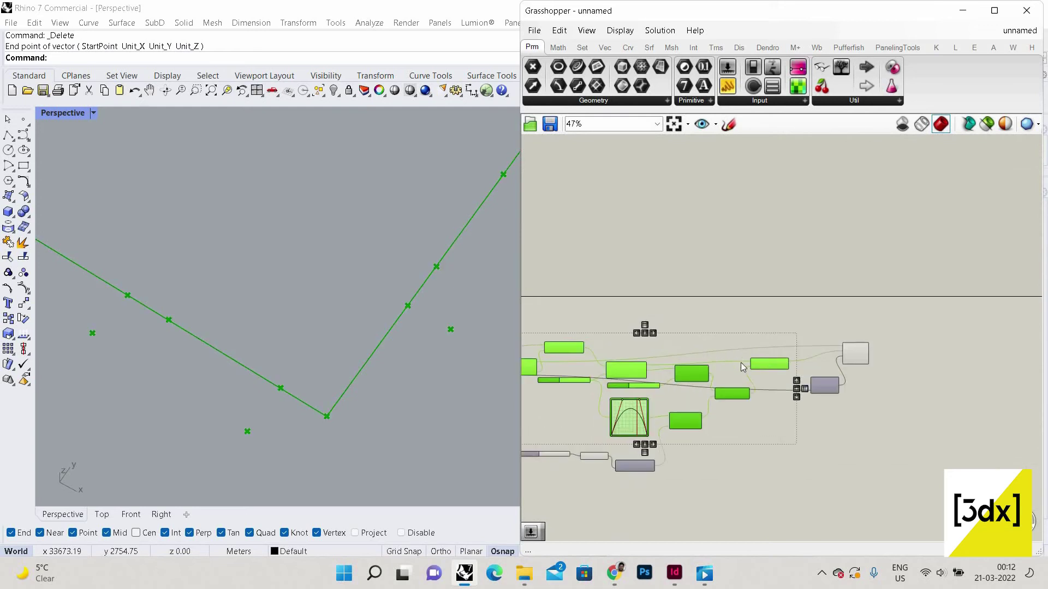
{"action": "right_click", "coordinate": [741, 363]}
{"action": "left_click", "coordinate": [737, 363]}
Highlight the Insert Items component and examine its combined point list around the whole outline
{"action": "scroll", "coordinate": [406, 373], "scroll_direction": "down", "scroll_amount": 8}
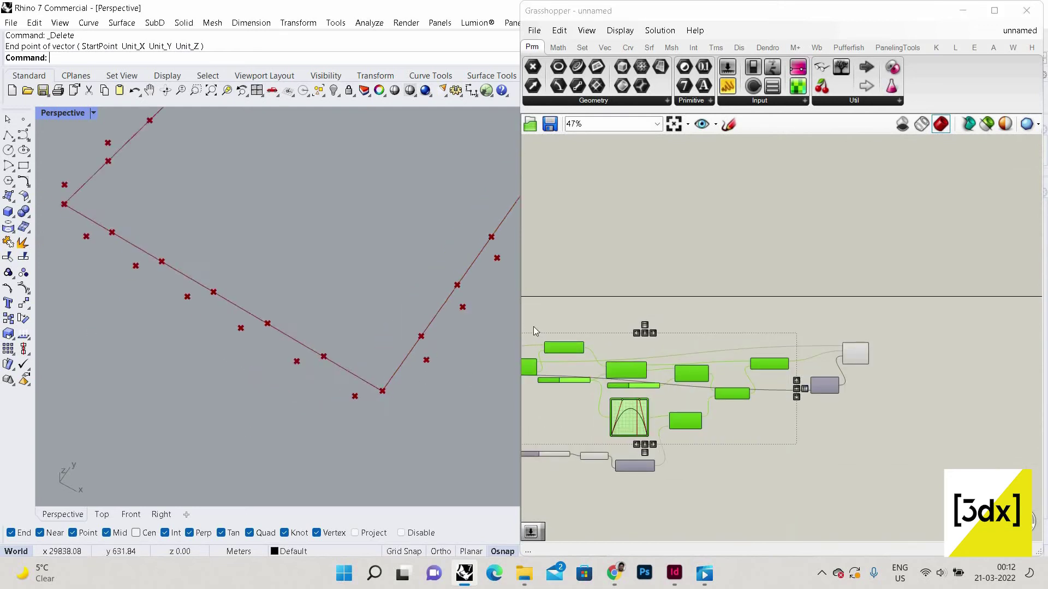
{"action": "scroll", "coordinate": [415, 349], "scroll_direction": "down", "scroll_amount": 6}
{"action": "scroll", "coordinate": [464, 316], "scroll_direction": "up", "scroll_amount": 3}
{"action": "scroll", "coordinate": [464, 316], "scroll_direction": "up", "scroll_amount": 2}
{"action": "scroll", "coordinate": [472, 316], "scroll_direction": "up", "scroll_amount": 4}
{"action": "left_click", "coordinate": [872, 365]}
{"action": "scroll", "coordinate": [870, 365], "scroll_direction": "up", "scroll_amount": 3}
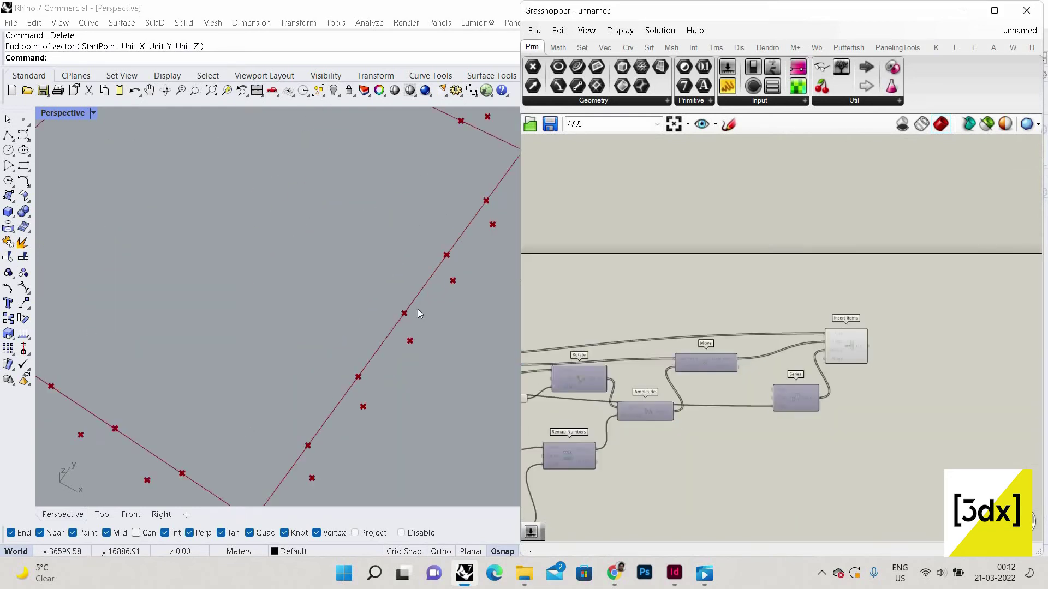
{"action": "scroll", "coordinate": [355, 386], "scroll_direction": "down", "scroll_amount": 5}
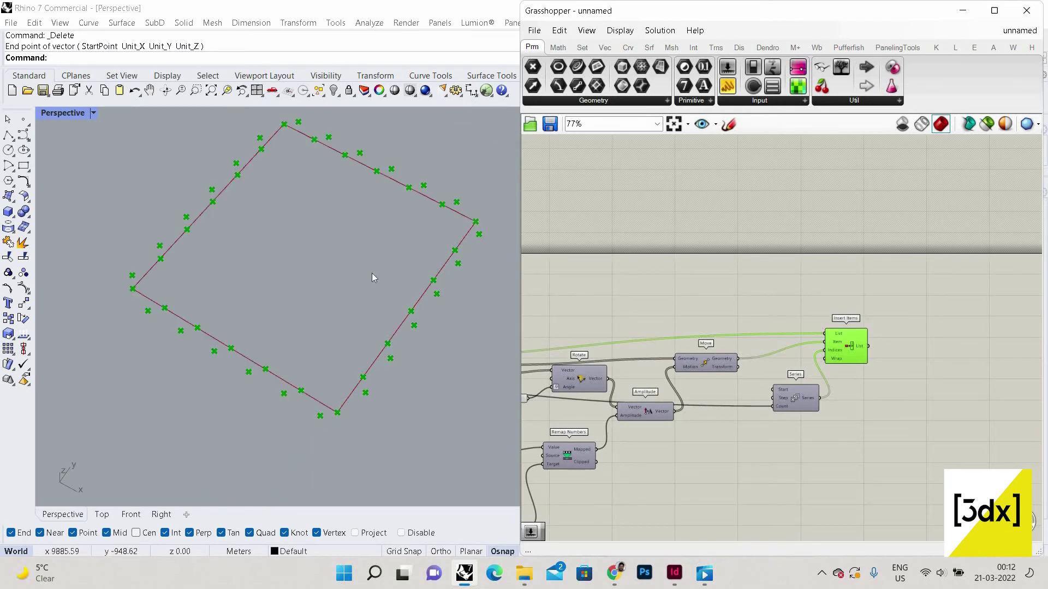
{"action": "scroll", "coordinate": [372, 275], "scroll_direction": "up", "scroll_amount": 1}
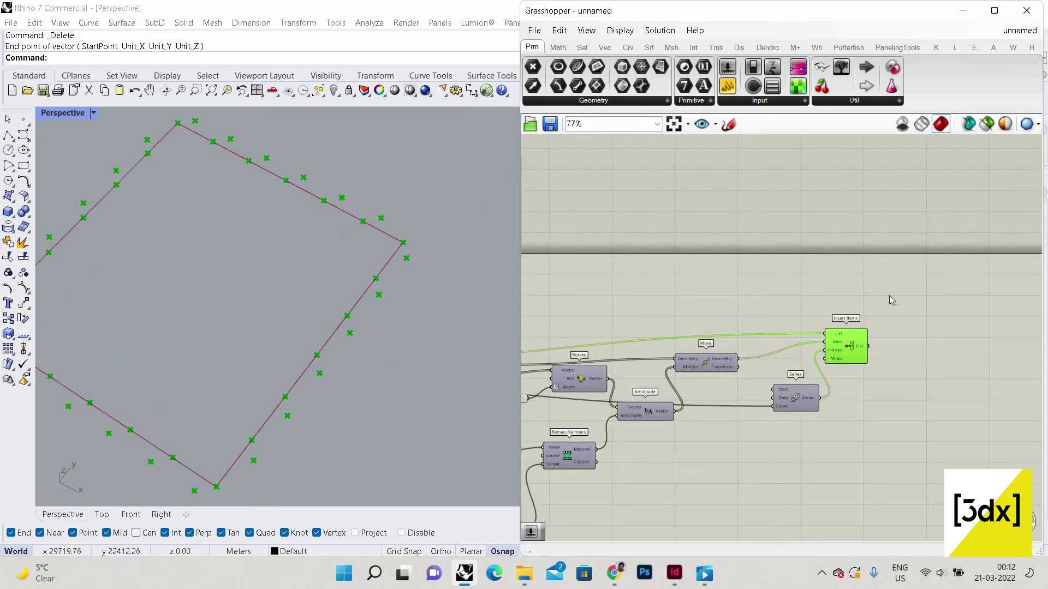
Add a PolyLine component after Insert Items and connect the List output to its Vertices input
{"action": "double_click", "coordinate": [955, 357]}
{"action": "type", "text": "pol"}
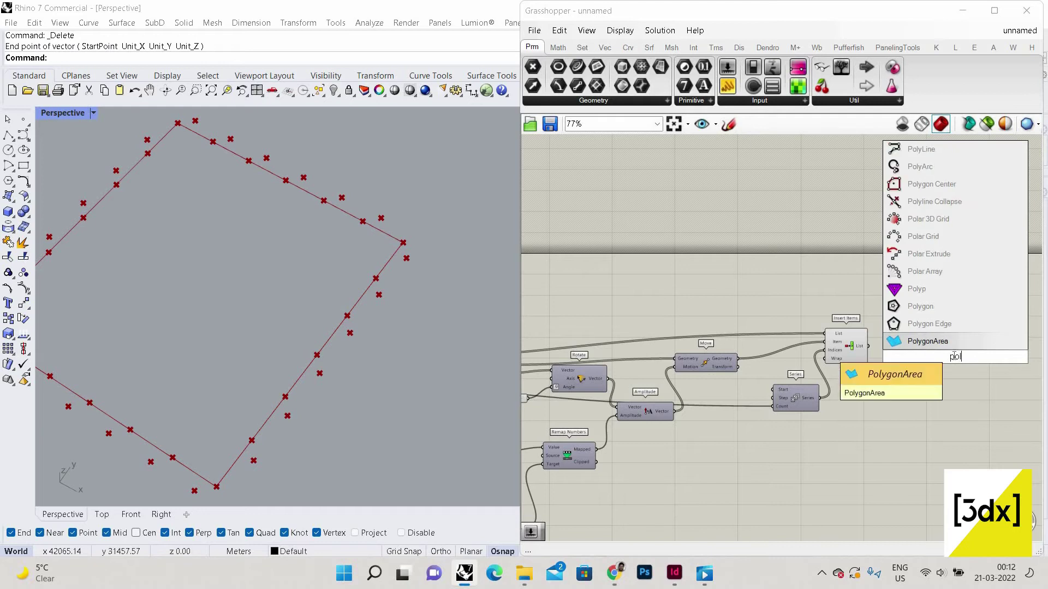
{"action": "key", "text": "Down"}
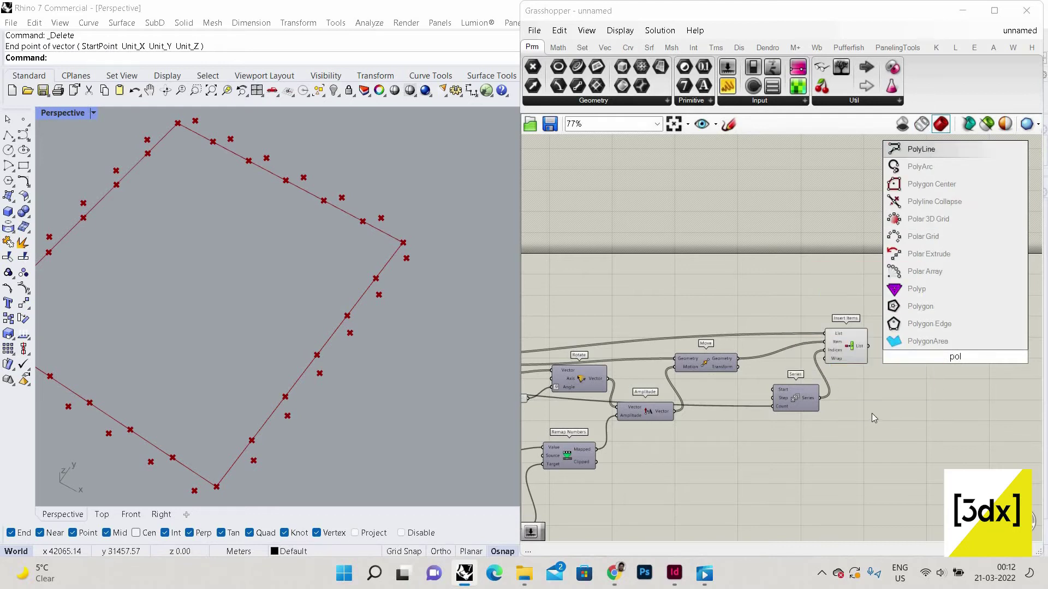
{"action": "key", "text": "Return"}
{"action": "scroll", "coordinate": [862, 281], "scroll_direction": "up", "scroll_amount": 3}
{"action": "left_click_drag", "start_coordinate": [871, 288], "coordinate": [980, 296]}
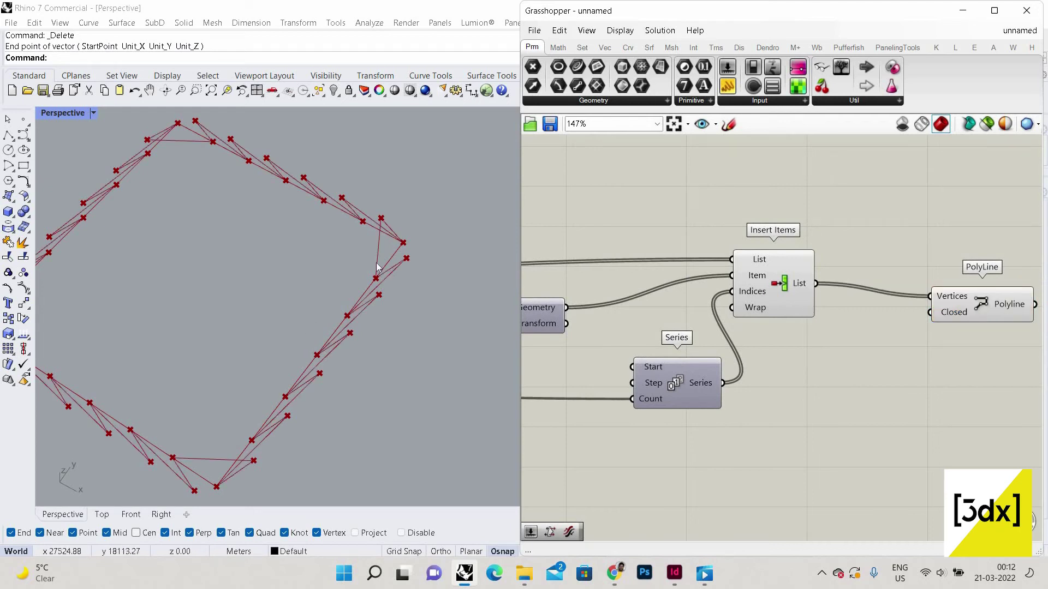
Examine the order in which the polyline joins the points at the outline's corners, and review the Insert Items Indices input
{"action": "scroll", "coordinate": [321, 310], "scroll_direction": "up", "scroll_amount": 5}
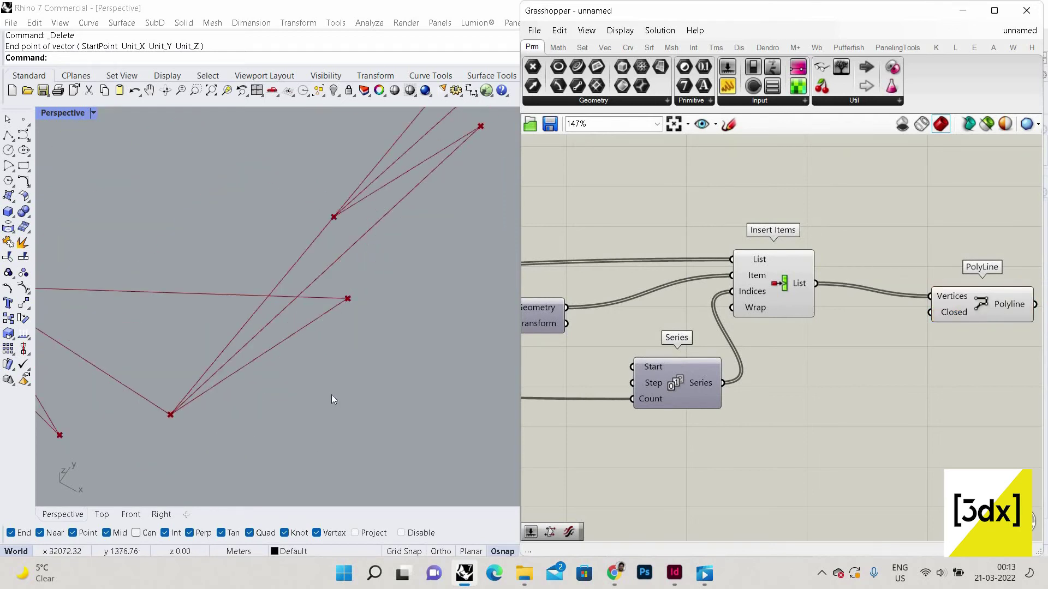
{"action": "mouse_move", "coordinate": [394, 352]}
{"action": "right_mouse_down"}
{"action": "mouse_move", "coordinate": [359, 340]}
{"action": "mouse_move", "coordinate": [408, 268]}
{"action": "mouse_move", "coordinate": [404, 353]}
{"action": "right_mouse_up"}
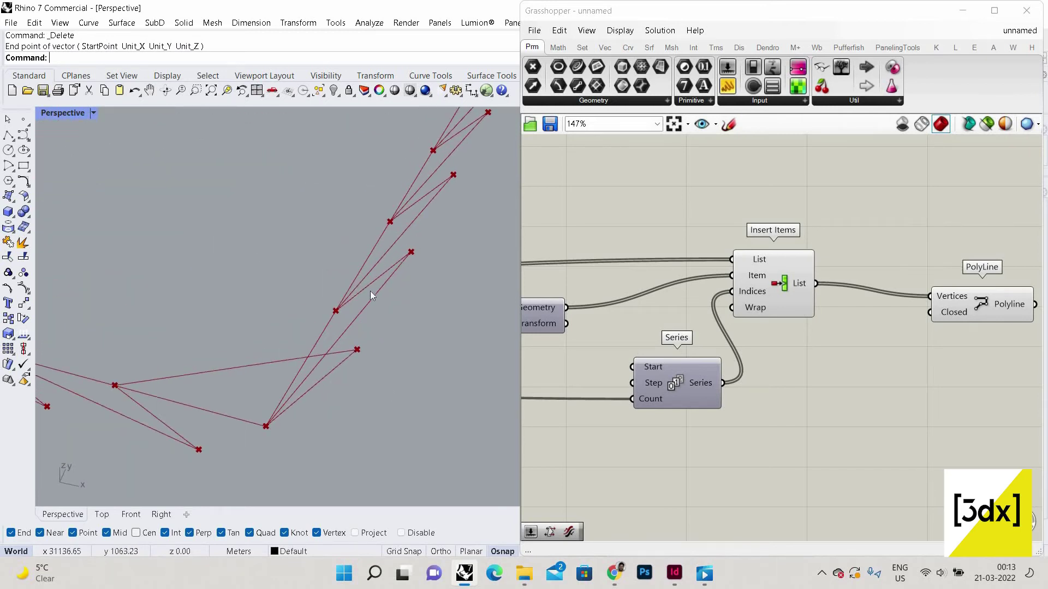
{"action": "scroll", "coordinate": [370, 290], "scroll_direction": "down", "scroll_amount": 4}
{"action": "scroll", "coordinate": [369, 275], "scroll_direction": "up", "scroll_amount": 3}
{"action": "scroll", "coordinate": [370, 268], "scroll_direction": "up", "scroll_amount": 3}
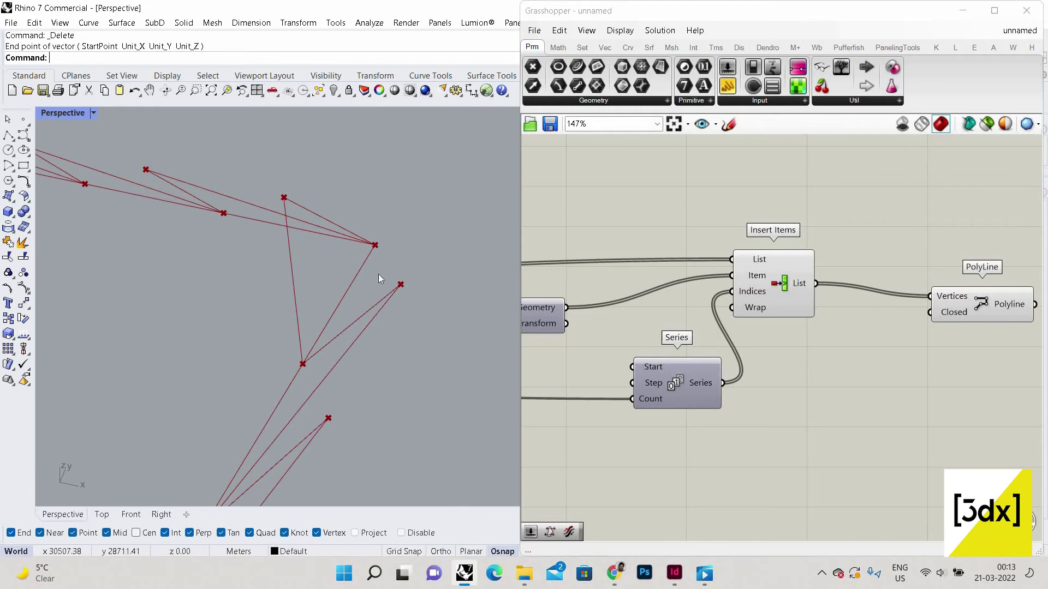
{"action": "scroll", "coordinate": [376, 267], "scroll_direction": "up", "scroll_amount": 2}
{"action": "scroll", "coordinate": [374, 260], "scroll_direction": "down", "scroll_amount": 5}
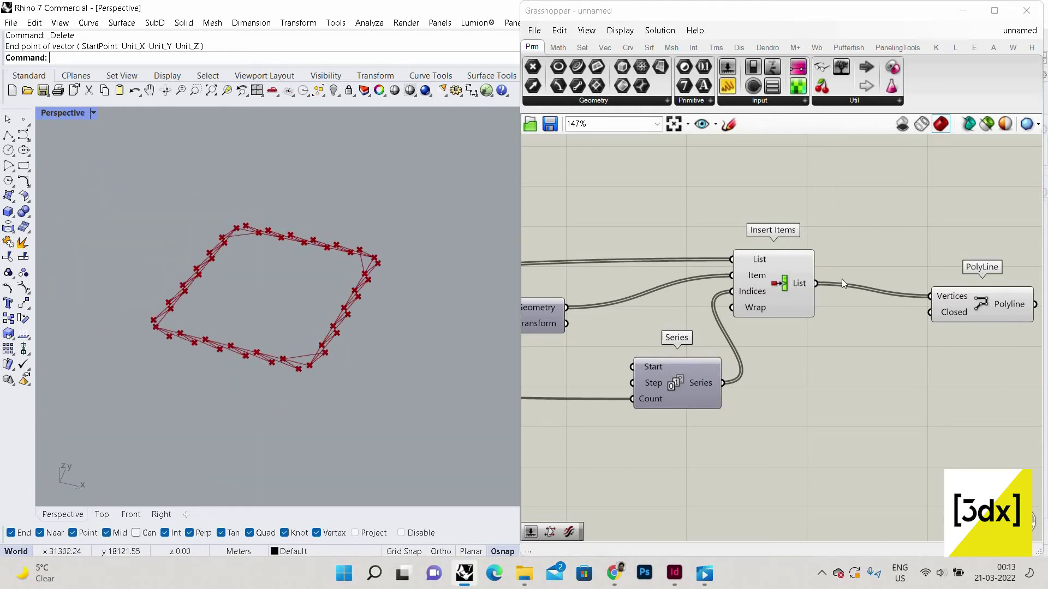
{"action": "scroll", "coordinate": [662, 280], "scroll_direction": "up", "scroll_amount": 4}
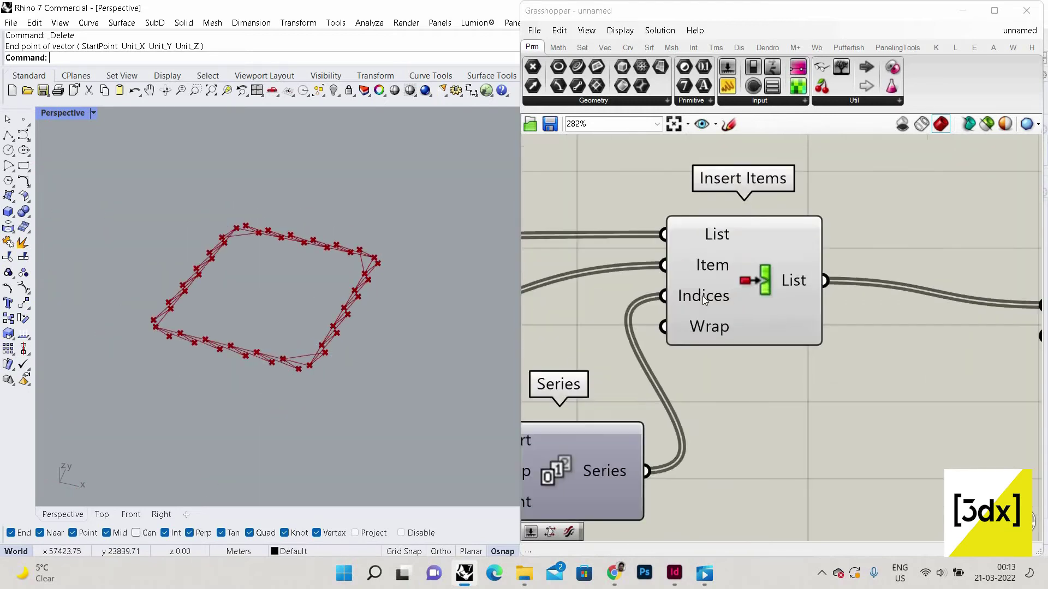
{"action": "scroll", "coordinate": [712, 303], "scroll_direction": "down", "scroll_amount": 3}
{"action": "scroll", "coordinate": [843, 283], "scroll_direction": "up", "scroll_amount": 2}
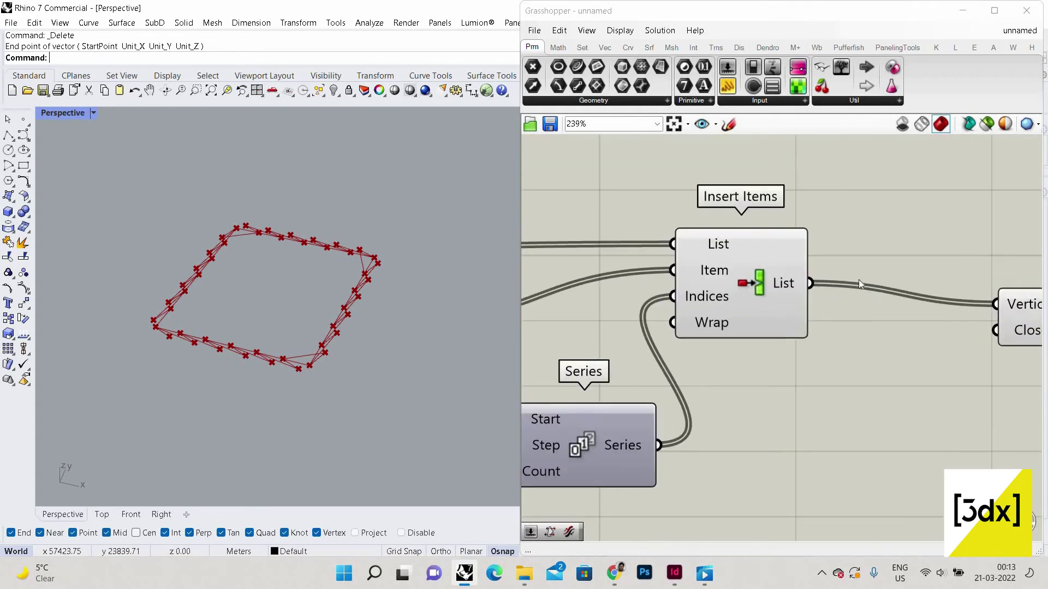
Turn on the preview of the Move component so its offset points are displayed
{"action": "scroll", "coordinate": [852, 279], "scroll_direction": "down", "scroll_amount": 4}
{"action": "scroll", "coordinate": [643, 299], "scroll_direction": "down", "scroll_amount": 1}
{"action": "scroll", "coordinate": [643, 298], "scroll_direction": "up", "scroll_amount": 3}
{"action": "left_click", "coordinate": [643, 298]}
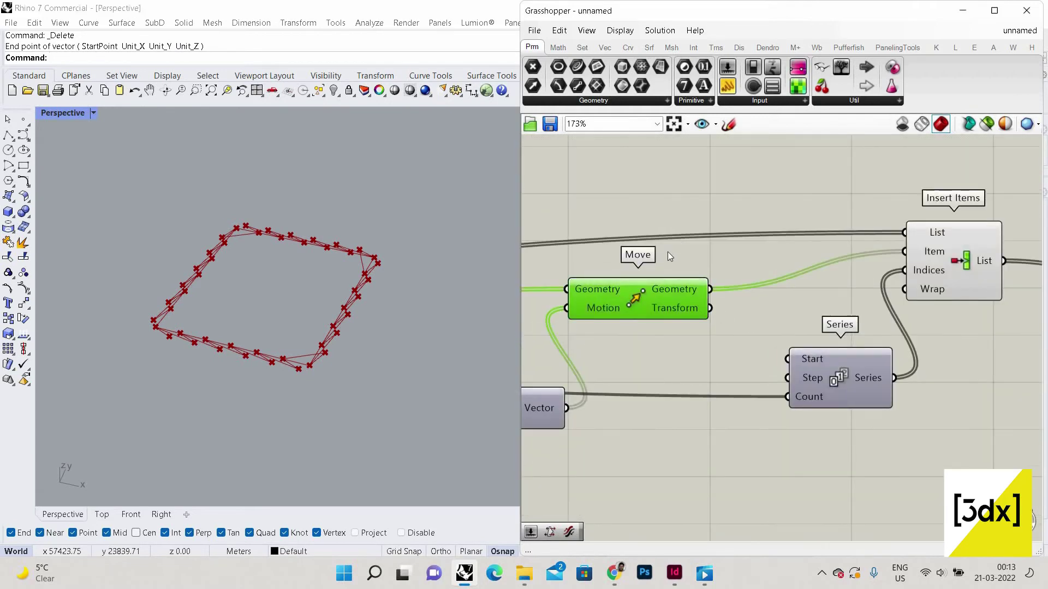
{"action": "right_click", "coordinate": [693, 260]}
{"action": "left_click", "coordinate": [696, 260]}
{"action": "left_click", "coordinate": [644, 349]}
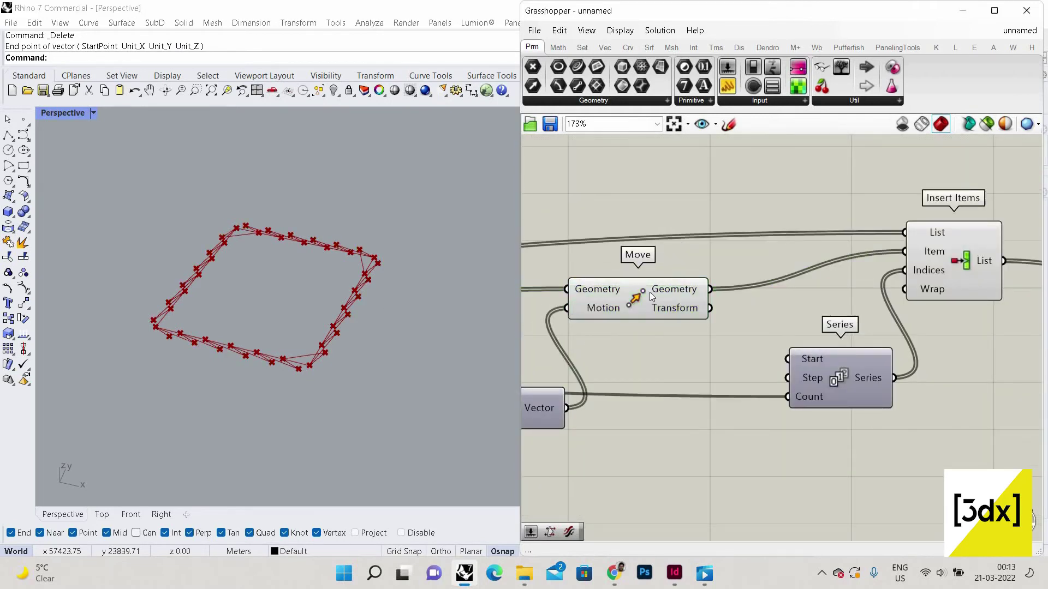
Highlight the Move and Divide Curve points in turn and examine how the polyline connects them at the outline's corners
{"action": "scroll", "coordinate": [335, 274], "scroll_direction": "up", "scroll_amount": 5}
{"action": "left_click", "coordinate": [607, 305]}
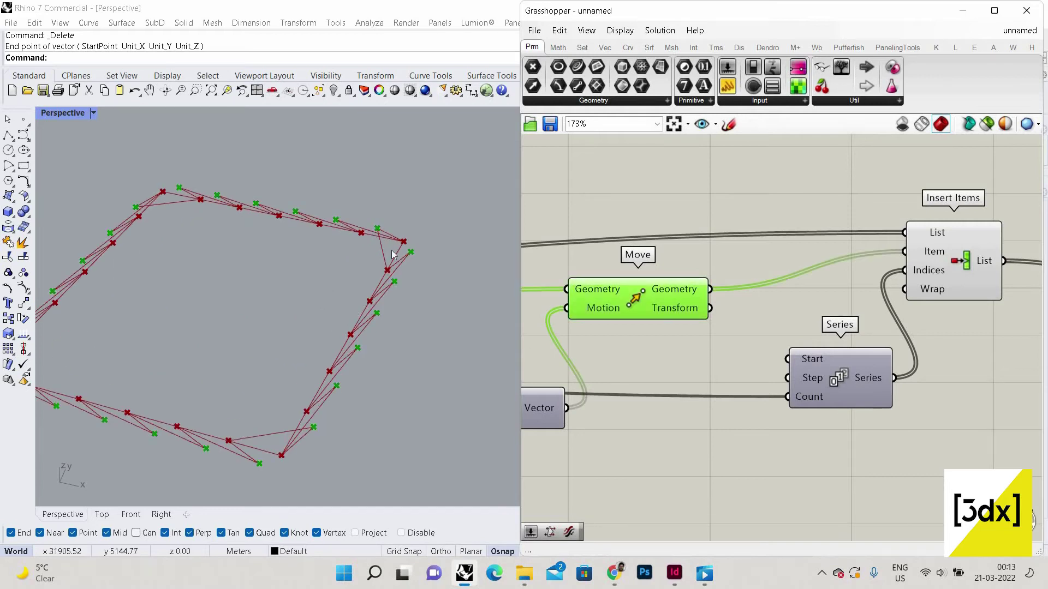
{"action": "scroll", "coordinate": [793, 302], "scroll_direction": "down", "scroll_amount": 5}
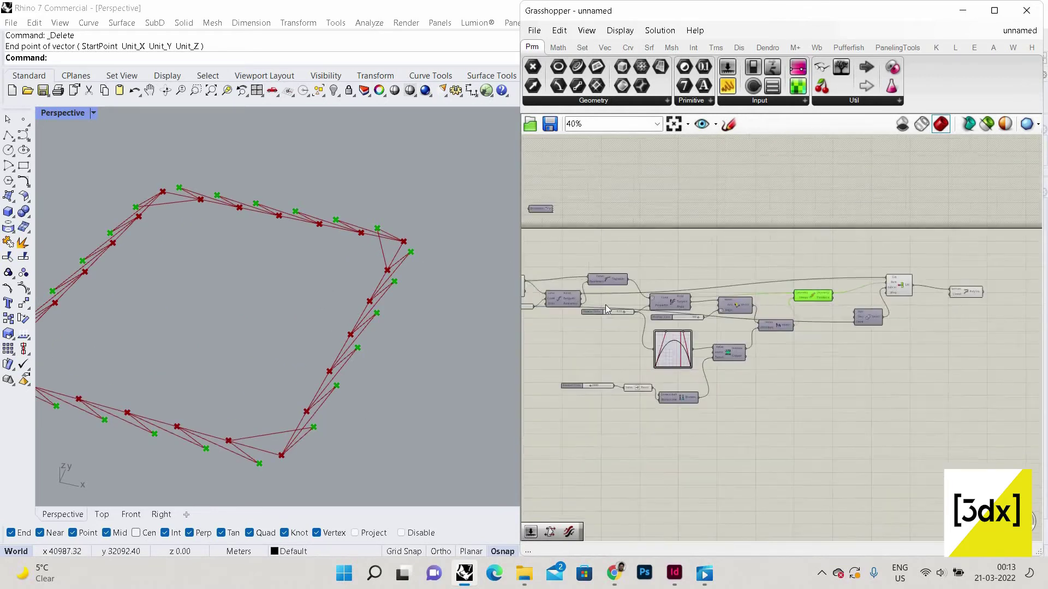
{"action": "scroll", "coordinate": [609, 267], "scroll_direction": "up", "scroll_amount": 4}
{"action": "left_click", "coordinate": [609, 271]}
{"action": "scroll", "coordinate": [329, 329], "scroll_direction": "up", "scroll_amount": 5}
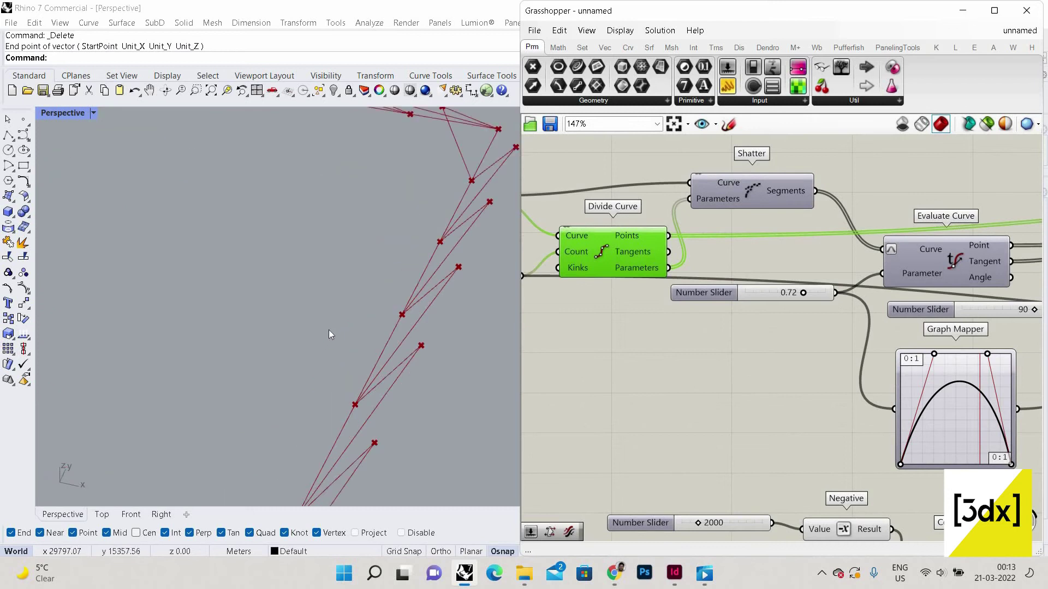
{"action": "scroll", "coordinate": [328, 329], "scroll_direction": "down", "scroll_amount": 4}
{"action": "scroll", "coordinate": [404, 354], "scroll_direction": "down", "scroll_amount": 4}
{"action": "scroll", "coordinate": [368, 376], "scroll_direction": "up", "scroll_amount": 5}
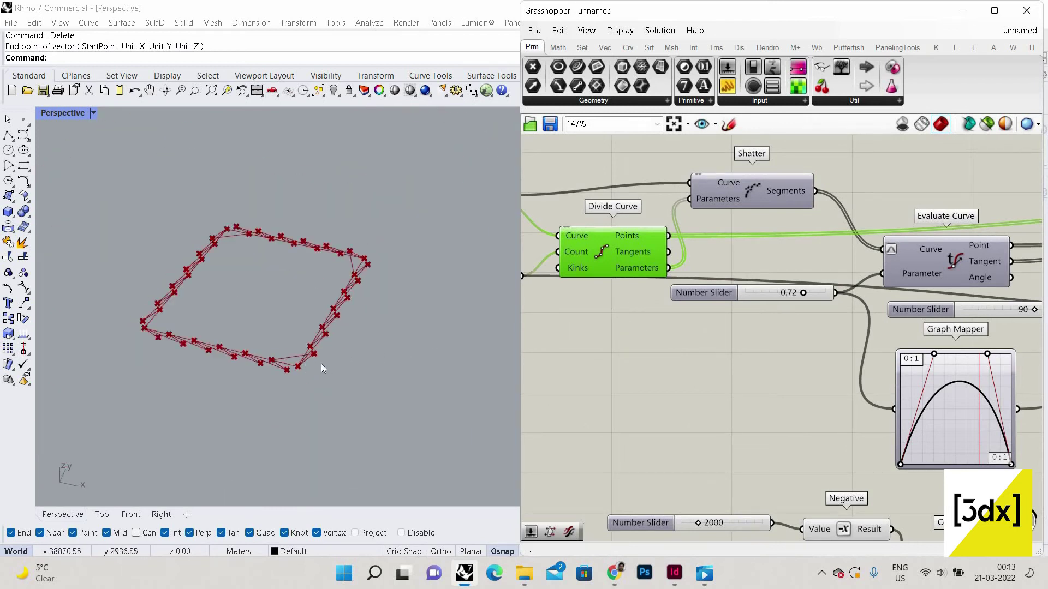
{"action": "scroll", "coordinate": [1011, 295], "scroll_direction": "down", "scroll_amount": 4}
{"action": "scroll", "coordinate": [1009, 295], "scroll_direction": "down", "scroll_amount": 2}
Apply the expression x+1 to the Indices input of Insert Items
{"action": "right_click_drag", "start_coordinate": [1009, 295], "coordinate": [833, 307]}
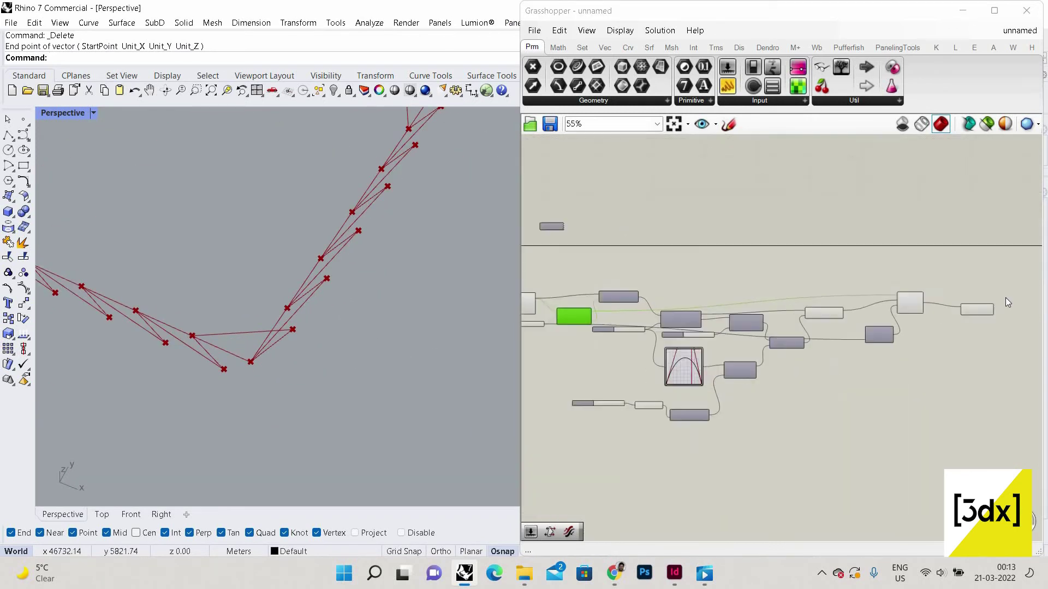
{"action": "scroll", "coordinate": [977, 293], "scroll_direction": "up", "scroll_amount": 8}
{"action": "scroll", "coordinate": [981, 347], "scroll_direction": "down", "scroll_amount": 2}
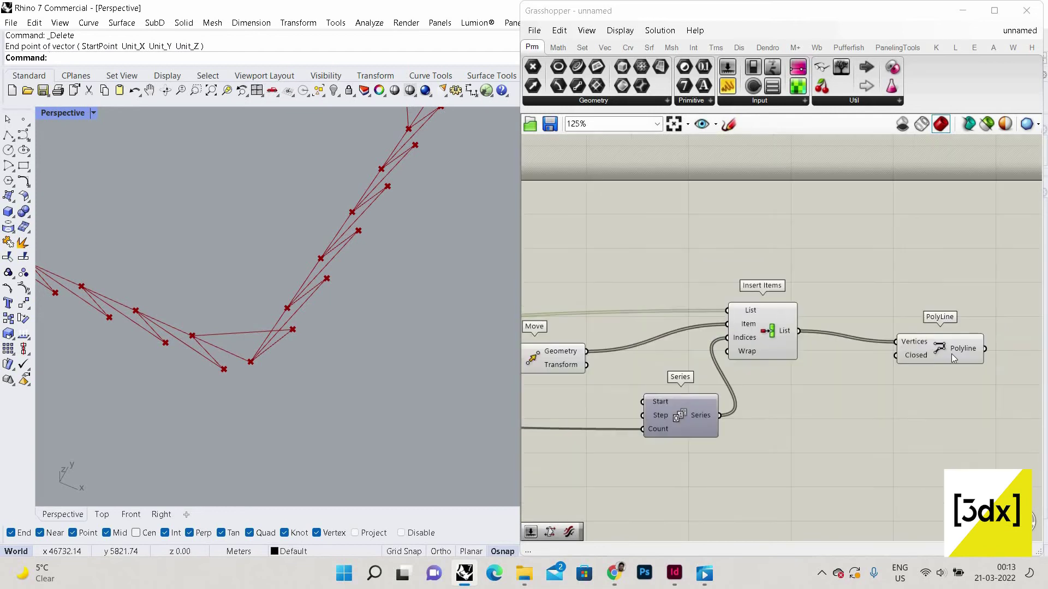
{"action": "scroll", "coordinate": [738, 339], "scroll_direction": "up", "scroll_amount": 3}
{"action": "right_click", "coordinate": [740, 339]}
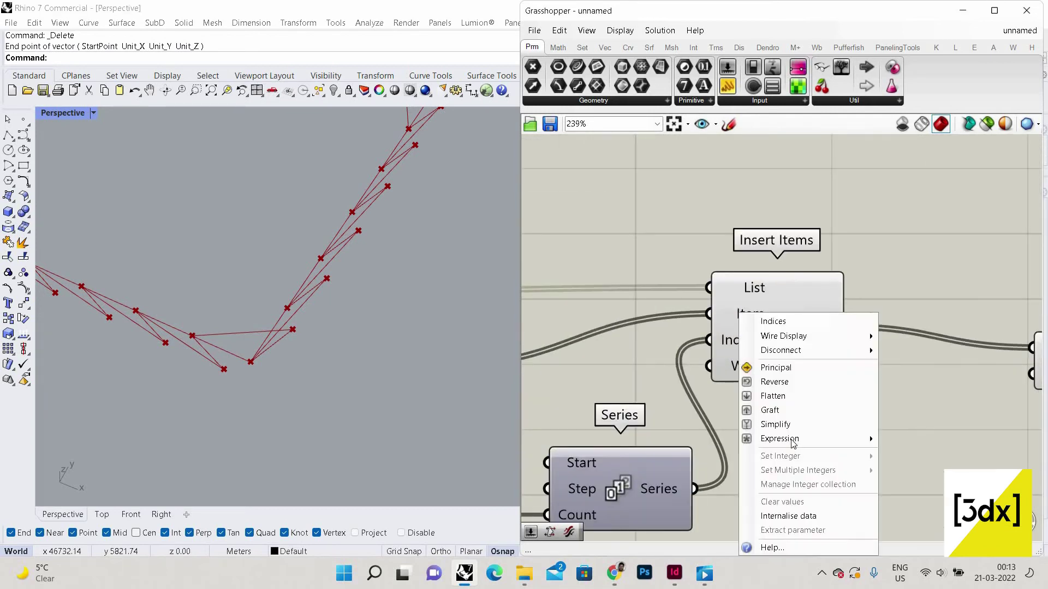
{"action": "mouse_move", "coordinate": [851, 439]}
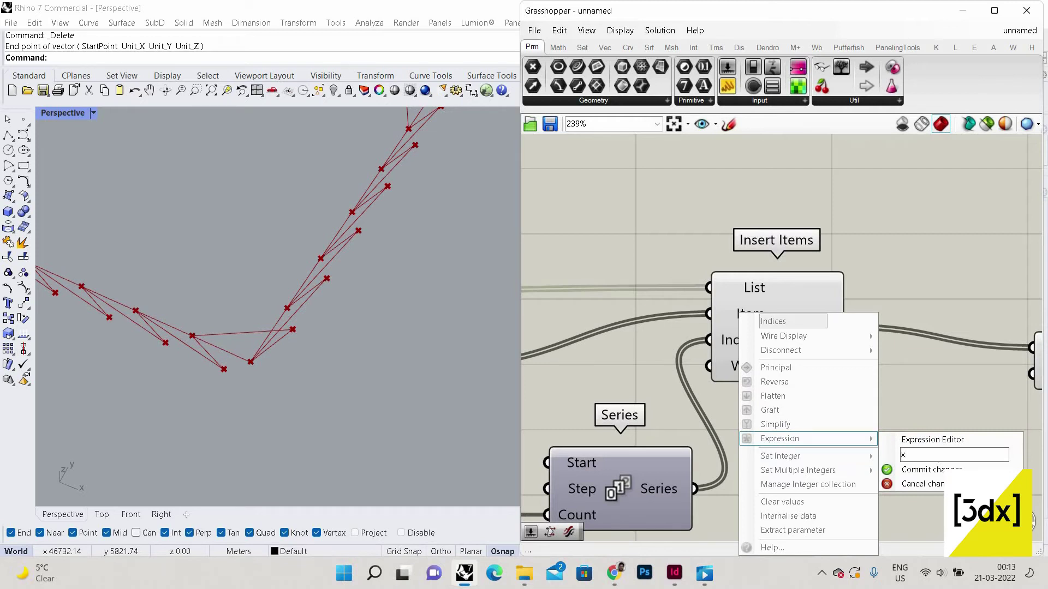
{"action": "type", "text": "1"}
{"action": "left_click", "coordinate": [928, 470]}
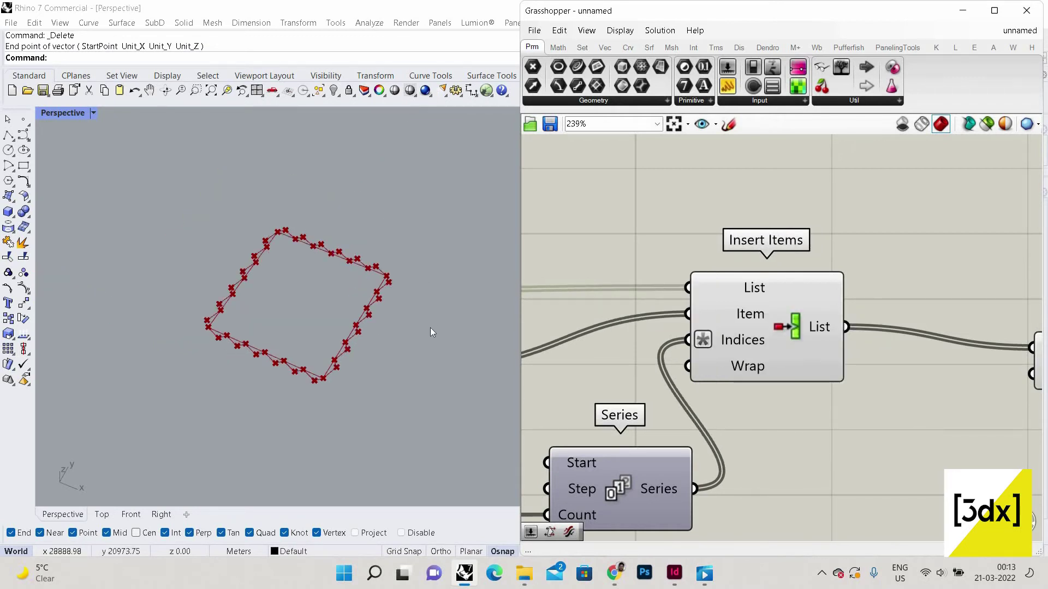
Examine the zigzag polyline along the outline's edges and around its corners
{"action": "scroll", "coordinate": [360, 322], "scroll_direction": "up", "scroll_amount": 6}
{"action": "scroll", "coordinate": [243, 360], "scroll_direction": "down", "scroll_amount": 4}
{"action": "scroll", "coordinate": [243, 360], "scroll_direction": "up", "scroll_amount": 11}
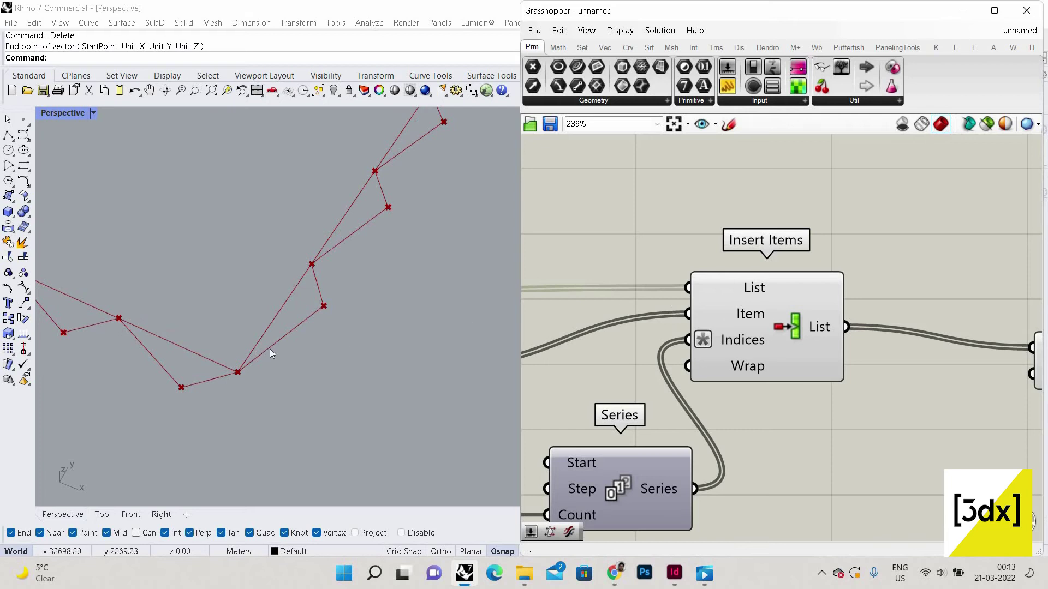
{"action": "scroll", "coordinate": [409, 219], "scroll_direction": "down", "scroll_amount": 4}
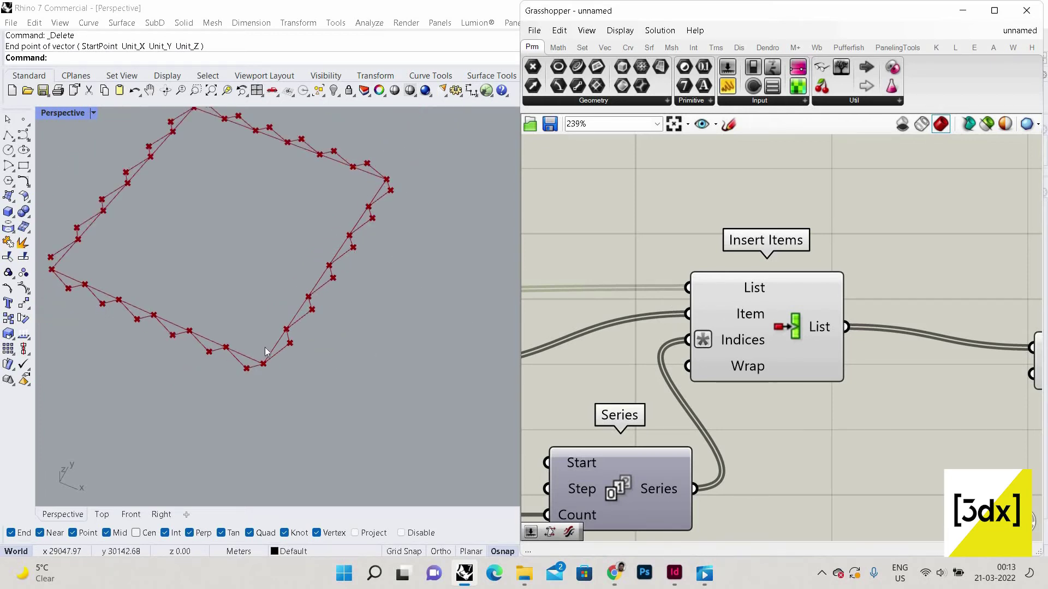
{"action": "scroll", "coordinate": [261, 374], "scroll_direction": "up", "scroll_amount": 3}
{"action": "scroll", "coordinate": [307, 375], "scroll_direction": "down", "scroll_amount": 3}
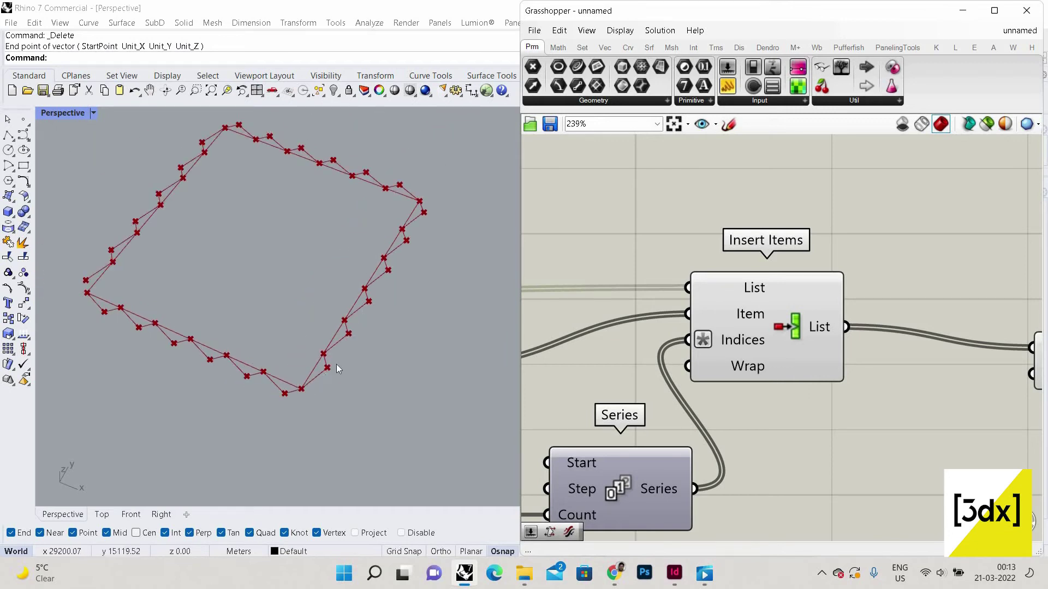
{"action": "scroll", "coordinate": [314, 327], "scroll_direction": "up", "scroll_amount": 3}
{"action": "scroll", "coordinate": [470, 253], "scroll_direction": "down", "scroll_amount": 4}
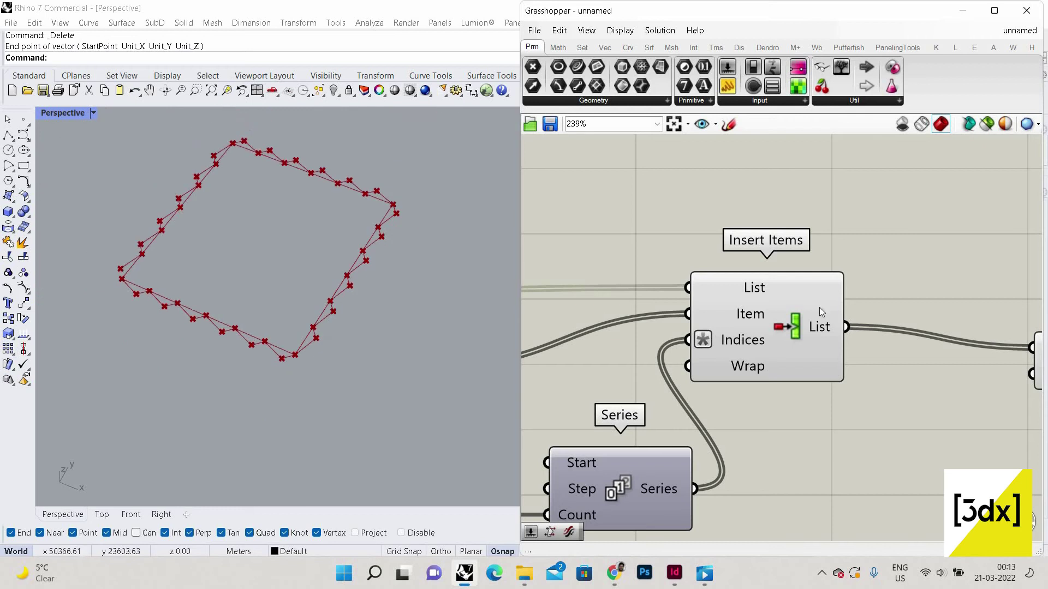
Turn off the preview of the Insert Items component
{"action": "scroll", "coordinate": [854, 377], "scroll_direction": "down", "scroll_amount": 2}
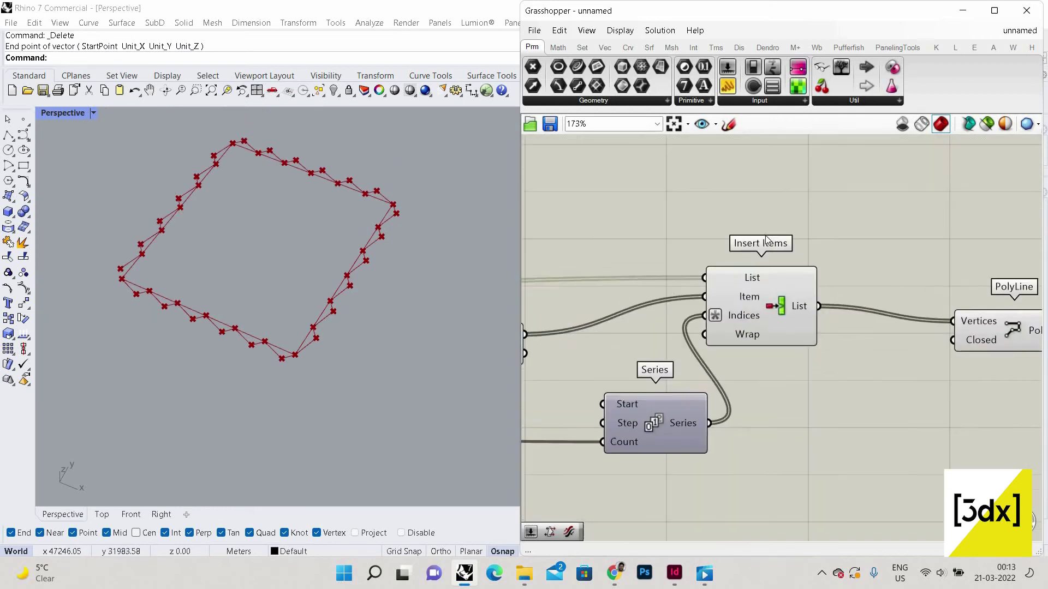
{"action": "left_click", "coordinate": [781, 279]}
{"action": "right_click", "coordinate": [821, 209]}
{"action": "left_click", "coordinate": [823, 214]}
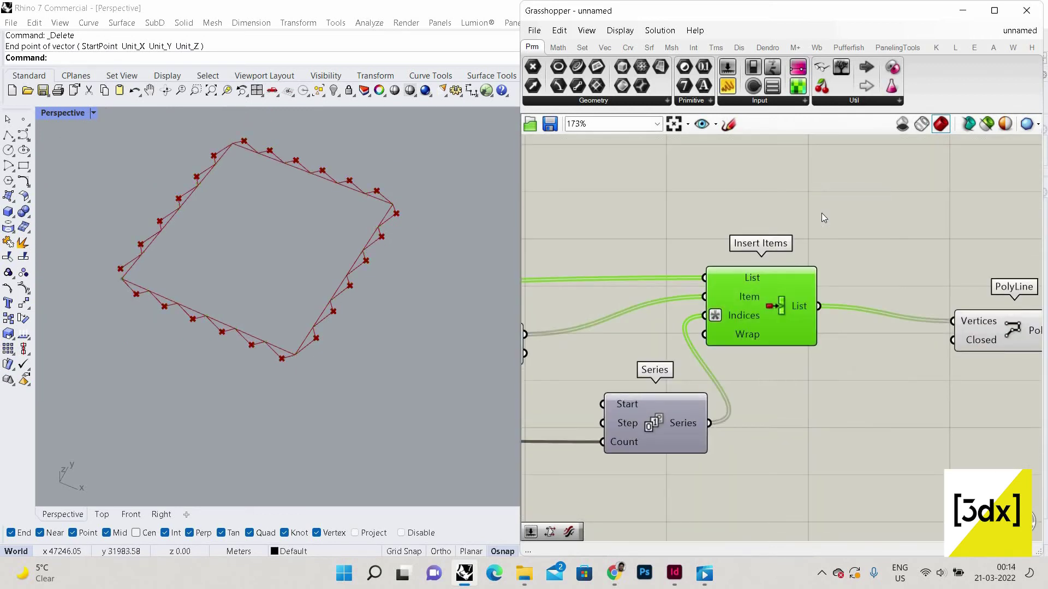
{"action": "left_click", "coordinate": [867, 257]}
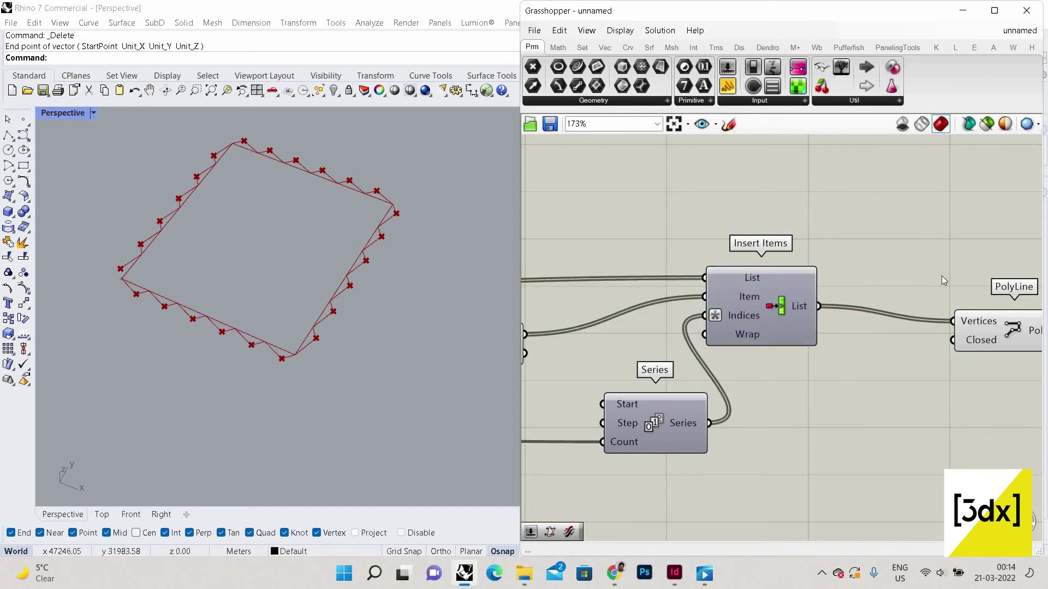
Turn off the preview of the Move component
{"action": "scroll", "coordinate": [955, 295], "scroll_direction": "down", "scroll_amount": 3}
{"action": "scroll", "coordinate": [952, 301], "scroll_direction": "up", "scroll_amount": 3}
{"action": "scroll", "coordinate": [924, 271], "scroll_direction": "down", "scroll_amount": 4}
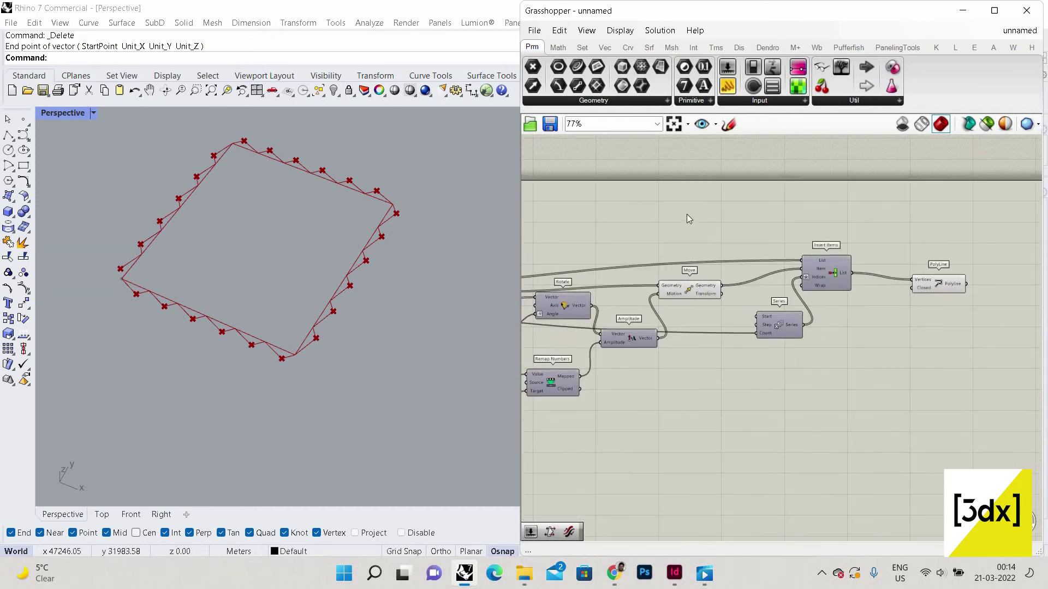
{"action": "scroll", "coordinate": [701, 283], "scroll_direction": "up", "scroll_amount": 3}
{"action": "left_click", "coordinate": [703, 293]}
{"action": "right_click", "coordinate": [721, 230]}
{"action": "left_click", "coordinate": [723, 231]}
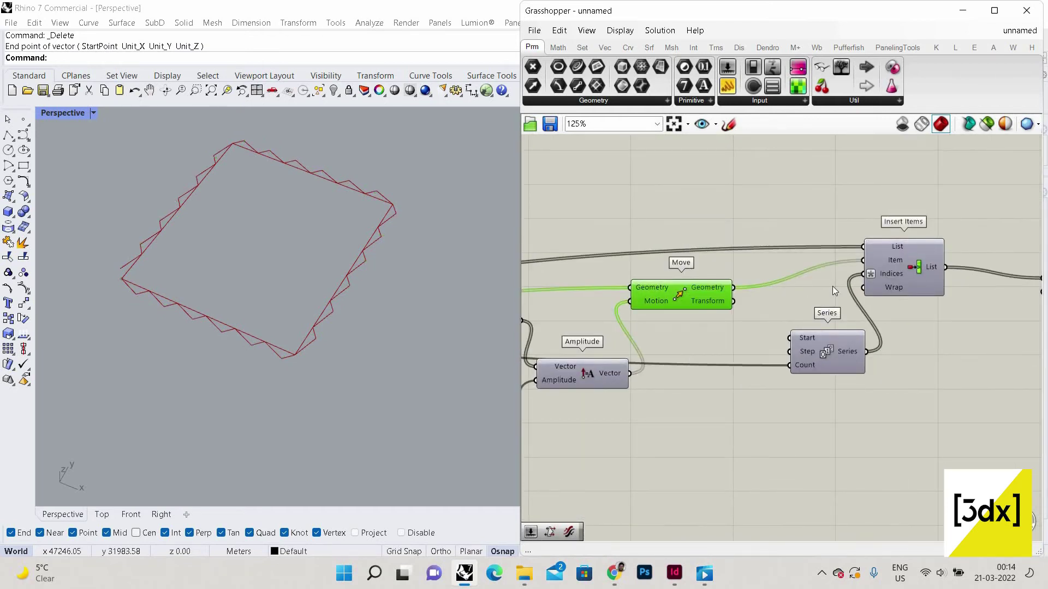
{"action": "scroll", "coordinate": [781, 273], "scroll_direction": "down", "scroll_amount": 1}
{"action": "left_click", "coordinate": [765, 224]}
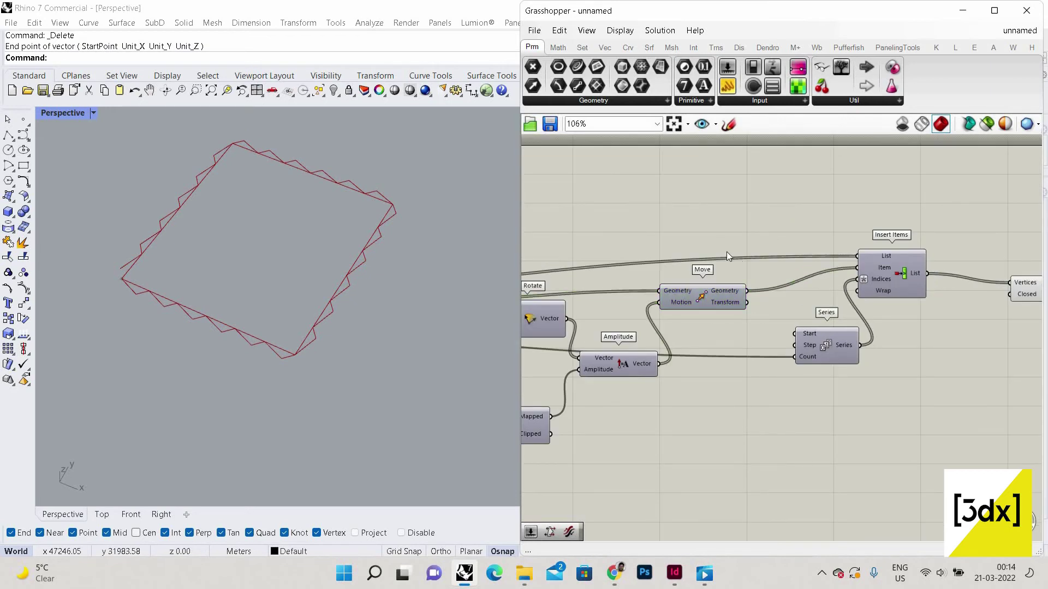
Restore the previews of the Insert Items and Move components
{"action": "scroll", "coordinate": [892, 267], "scroll_direction": "down", "scroll_amount": 3}
{"action": "scroll", "coordinate": [894, 268], "scroll_direction": "up", "scroll_amount": 3}
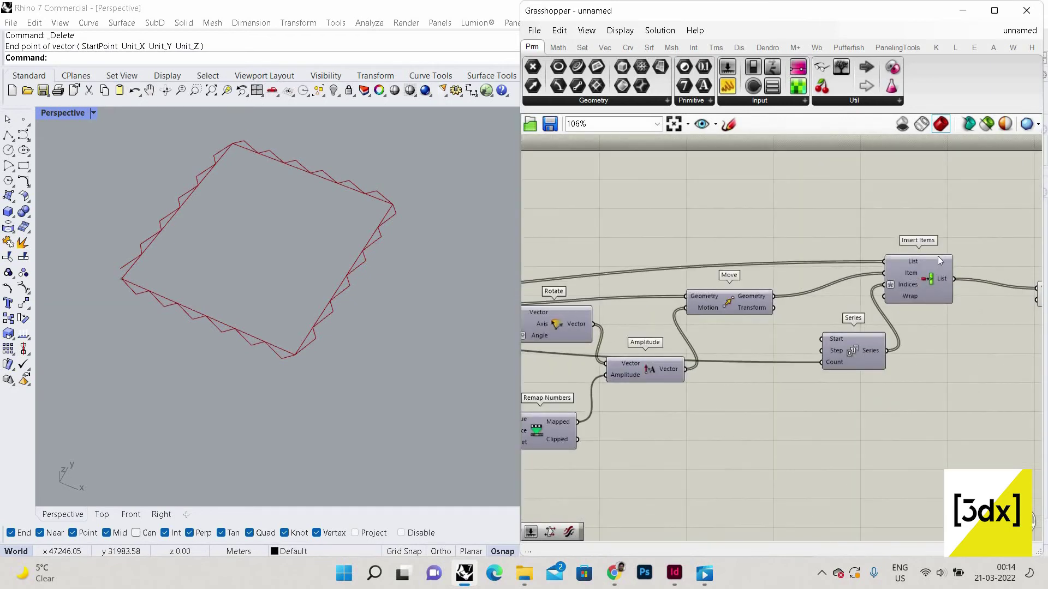
{"action": "mouse_move", "coordinate": [918, 276]}
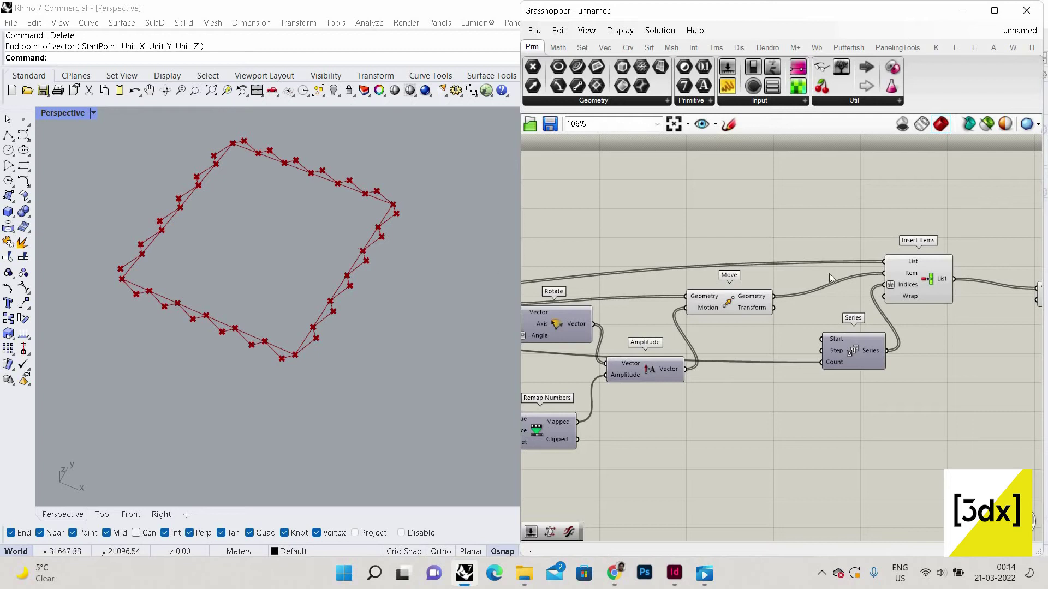
Compare the zigzag outline with the MIRA Tower reference photos in Chrome, and return to Rhino and Grasshopper
{"action": "scroll", "coordinate": [977, 286], "scroll_direction": "down", "scroll_amount": 2}
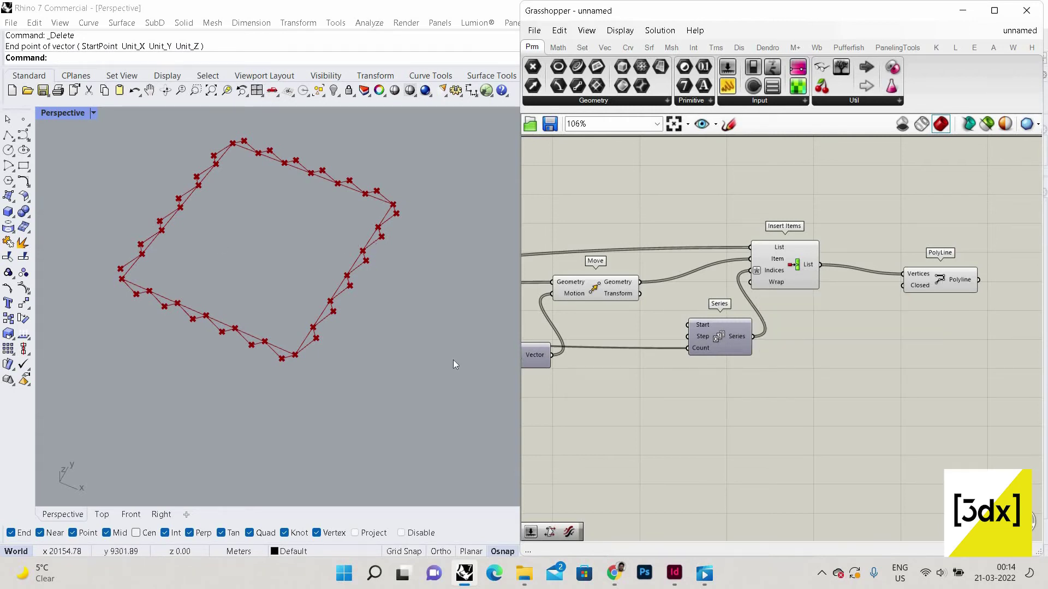
{"action": "scroll", "coordinate": [314, 268], "scroll_direction": "up", "scroll_amount": 2}
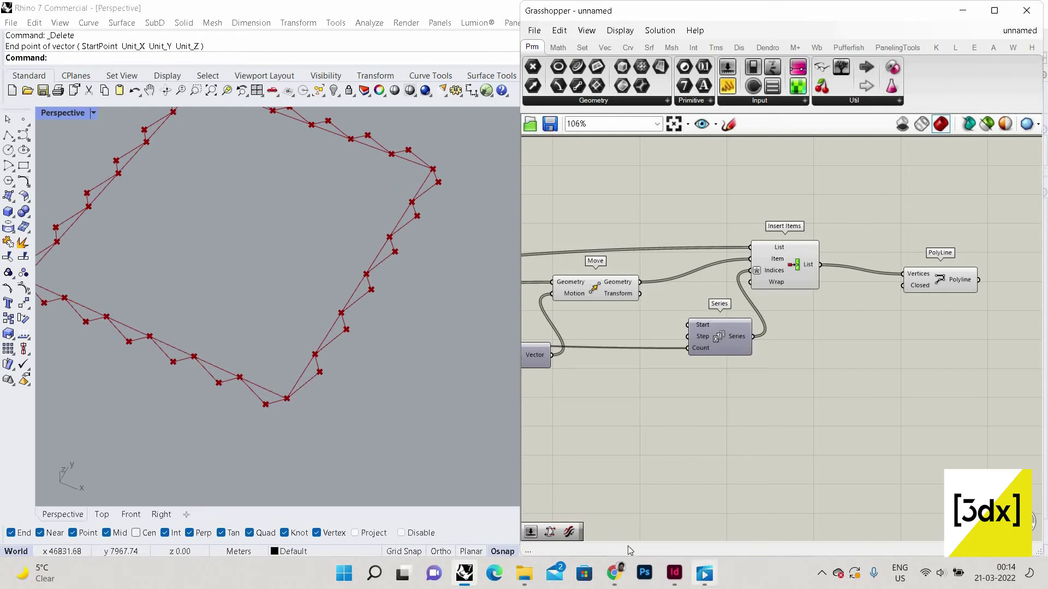
{"action": "left_click", "coordinate": [616, 571]}
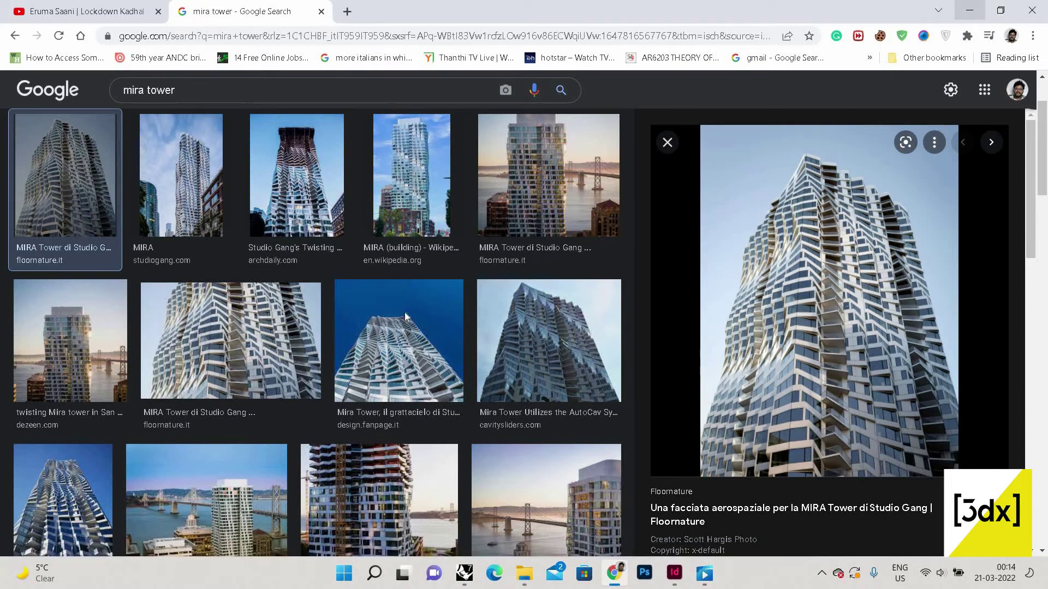
{"action": "left_click", "coordinate": [969, 10]}
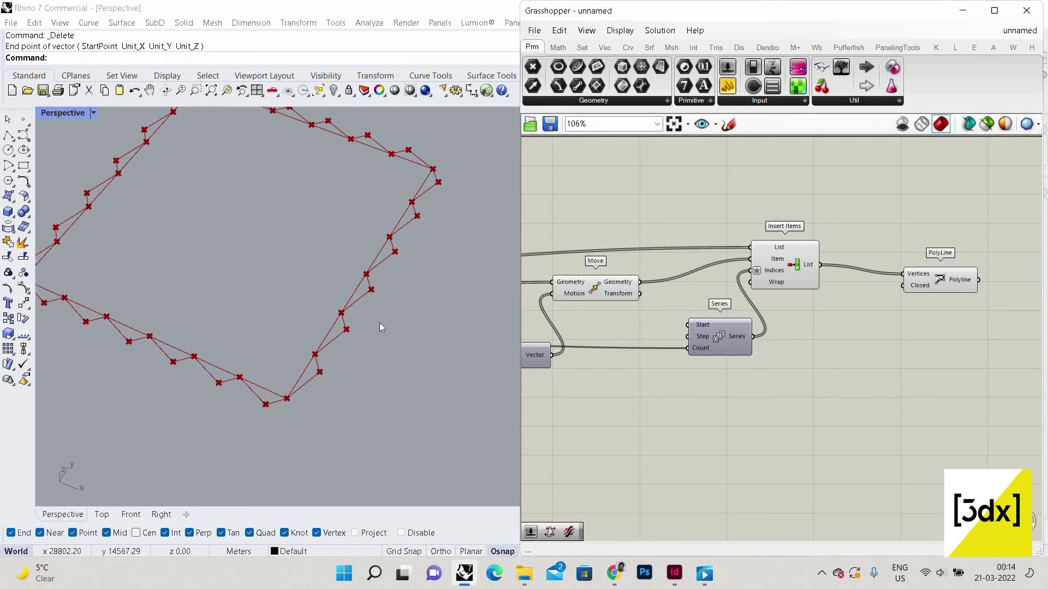
{"action": "scroll", "coordinate": [379, 323], "scroll_direction": "down", "scroll_amount": 3}
{"action": "scroll", "coordinate": [712, 339], "scroll_direction": "down", "scroll_amount": 4}
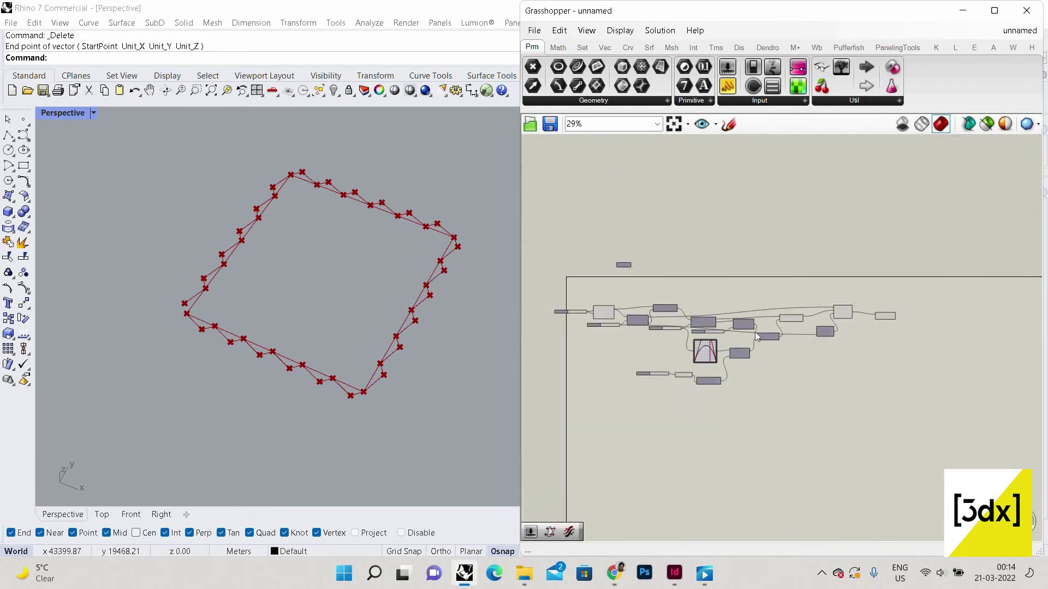
{"action": "scroll", "coordinate": [754, 331], "scroll_direction": "up", "scroll_amount": 4}
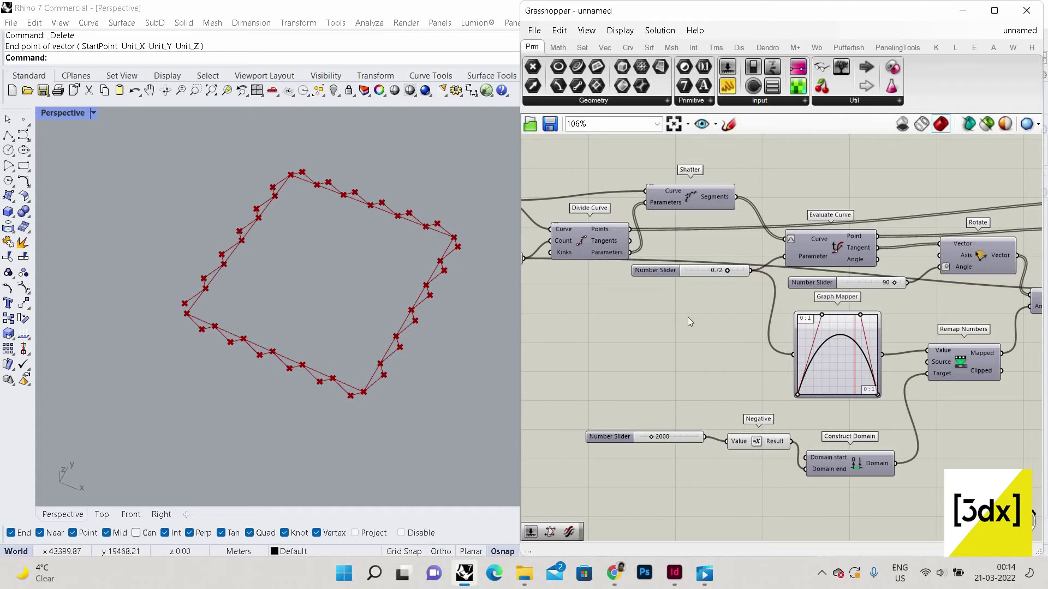
{"action": "scroll", "coordinate": [642, 335], "scroll_direction": "down", "scroll_amount": 2}
{"action": "double_click", "coordinate": [642, 336]}
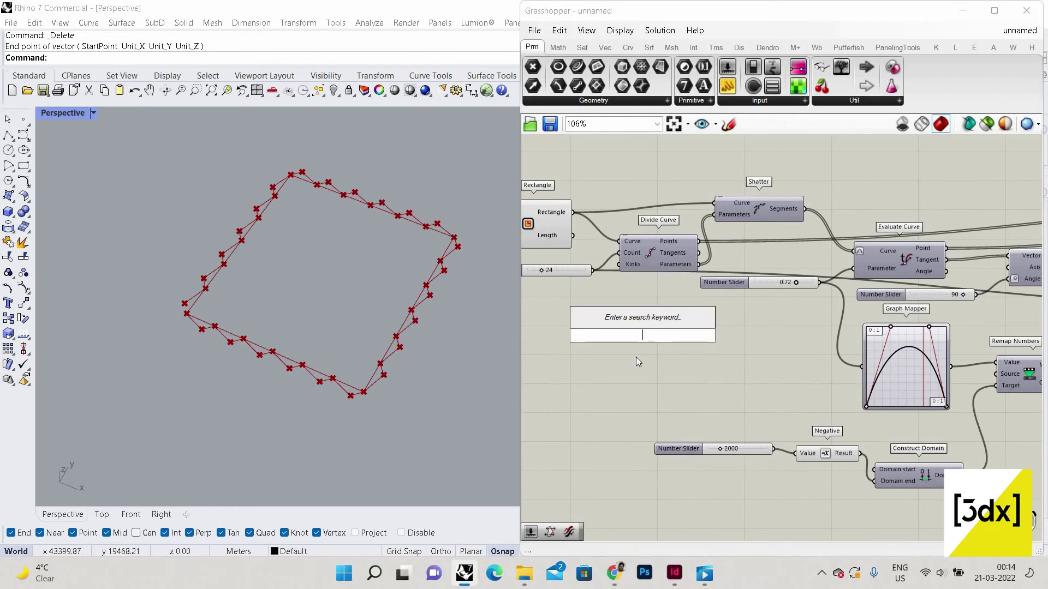
{"action": "key", "text": "Escape"}
Add a Shift List component to the empty canvas area below Divide Curve
{"action": "scroll", "coordinate": [672, 351], "scroll_direction": "down", "scroll_amount": 4}
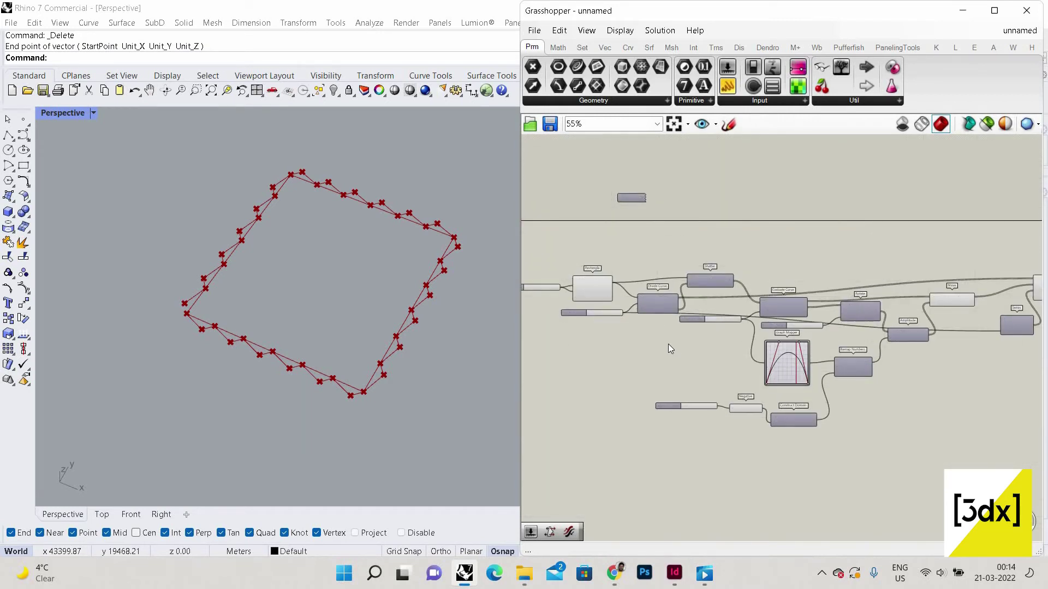
{"action": "scroll", "coordinate": [716, 284], "scroll_direction": "up", "scroll_amount": 4}
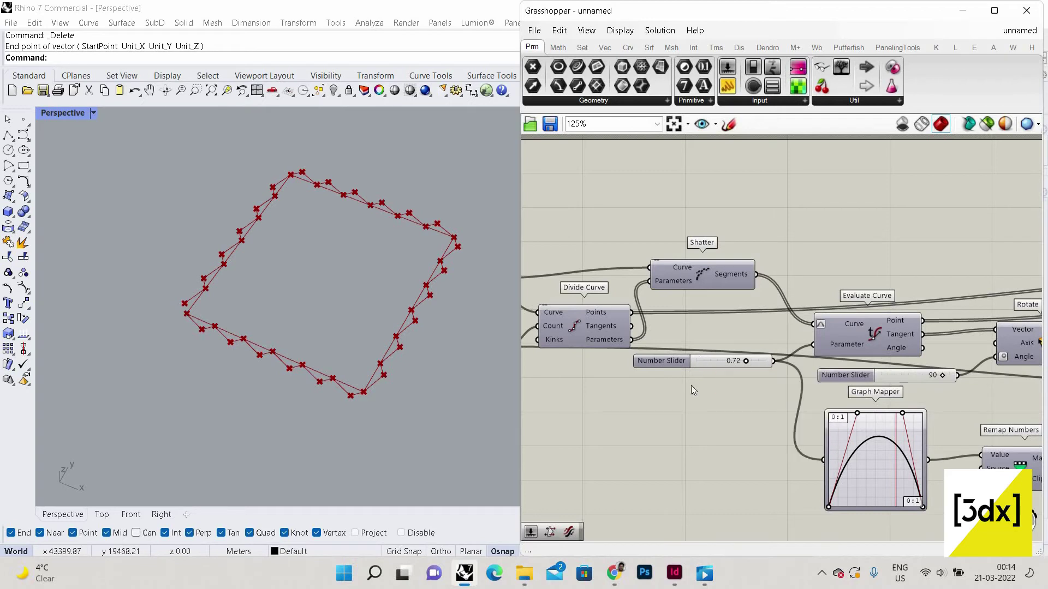
{"action": "scroll", "coordinate": [657, 413], "scroll_direction": "down", "scroll_amount": 3}
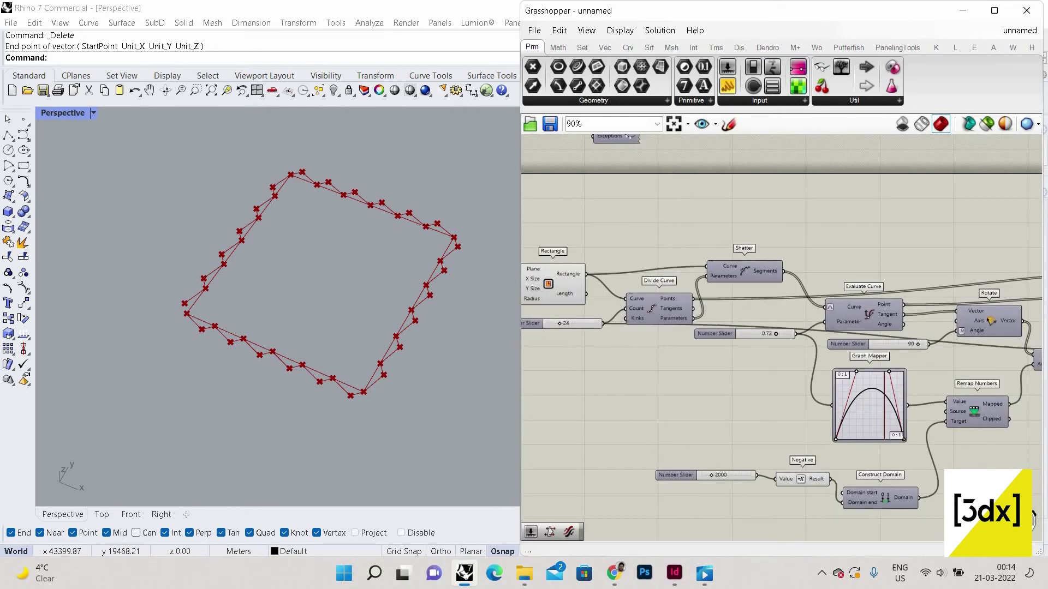
{"action": "double_click", "coordinate": [657, 412]}
{"action": "type", "text": "shift"}
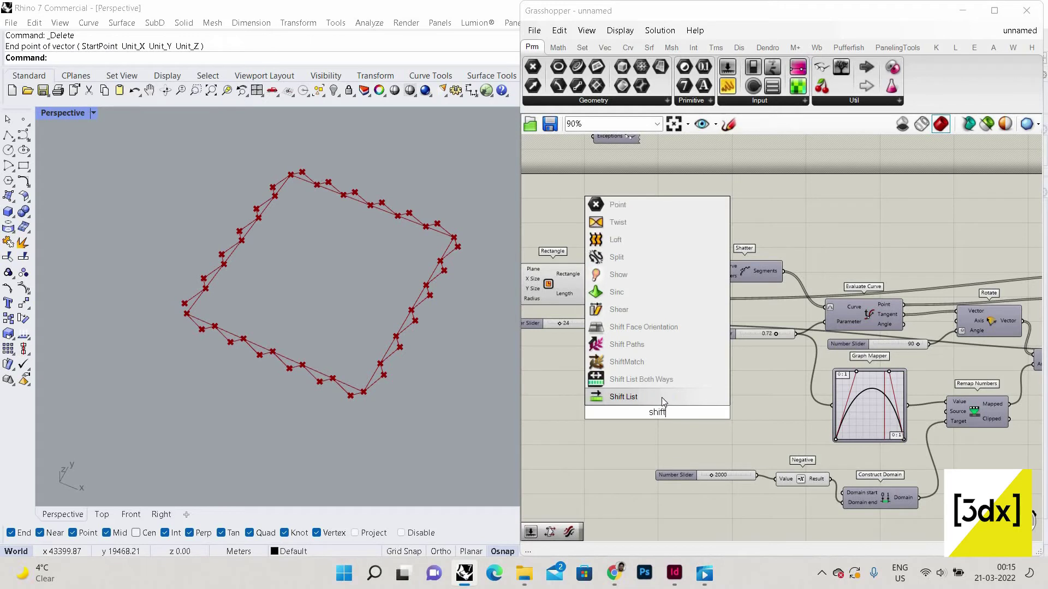
{"action": "left_click", "coordinate": [661, 397]}
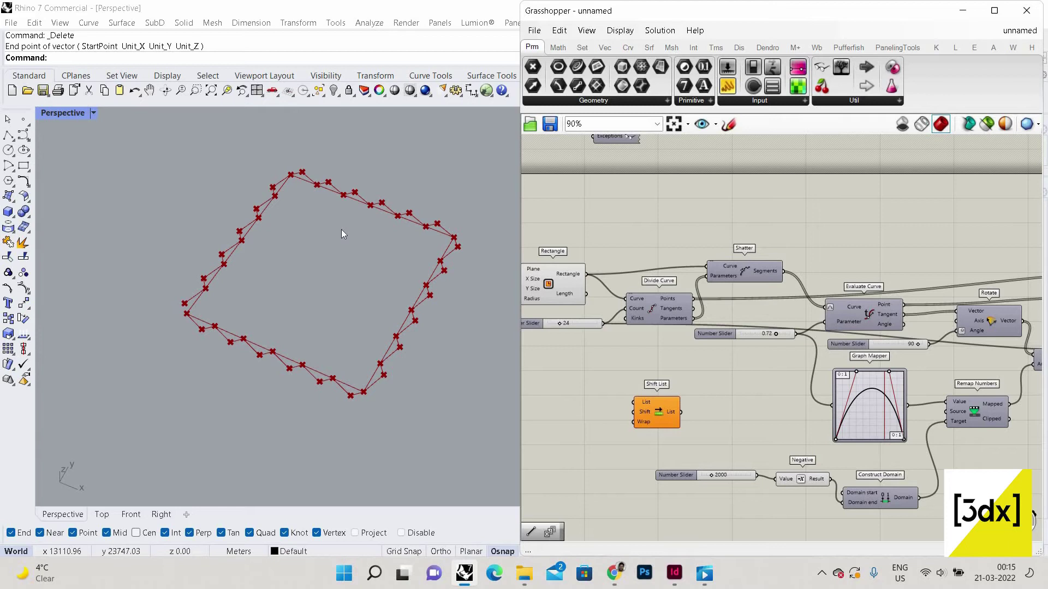
Connect the Shift List output to the Parameter input of Evaluate Curve, replacing the slider connection
{"action": "scroll", "coordinate": [327, 256], "scroll_direction": "down", "scroll_amount": 5}
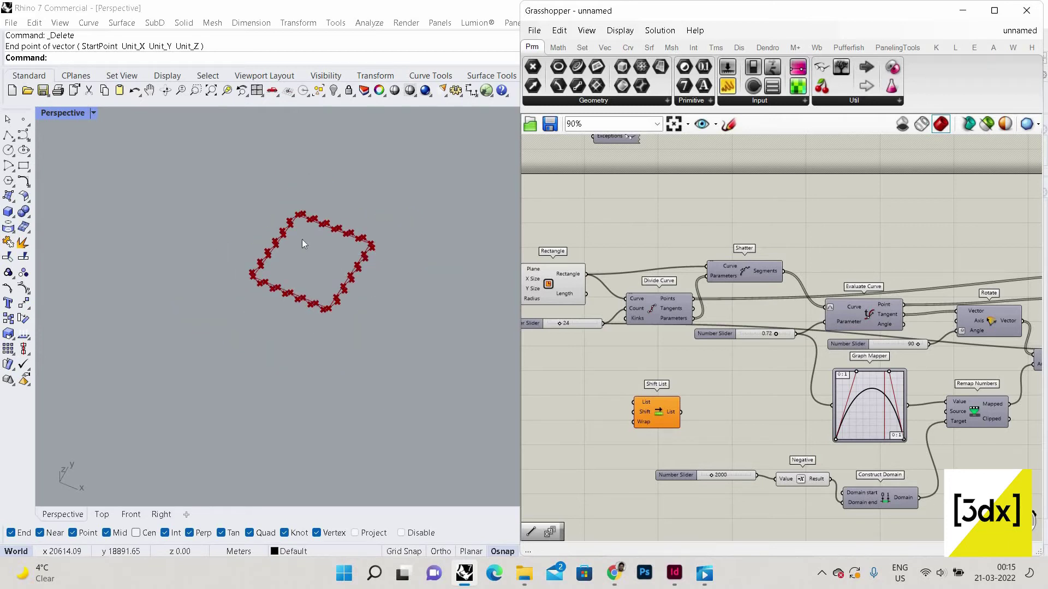
{"action": "scroll", "coordinate": [341, 241], "scroll_direction": "up", "scroll_amount": 2}
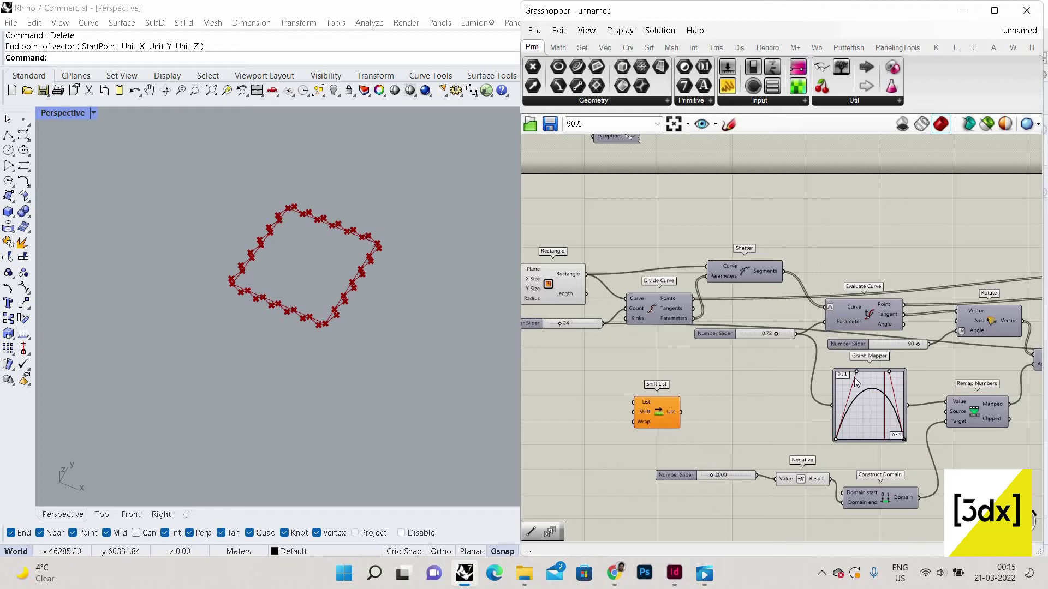
{"action": "scroll", "coordinate": [667, 424], "scroll_direction": "up", "scroll_amount": 3}
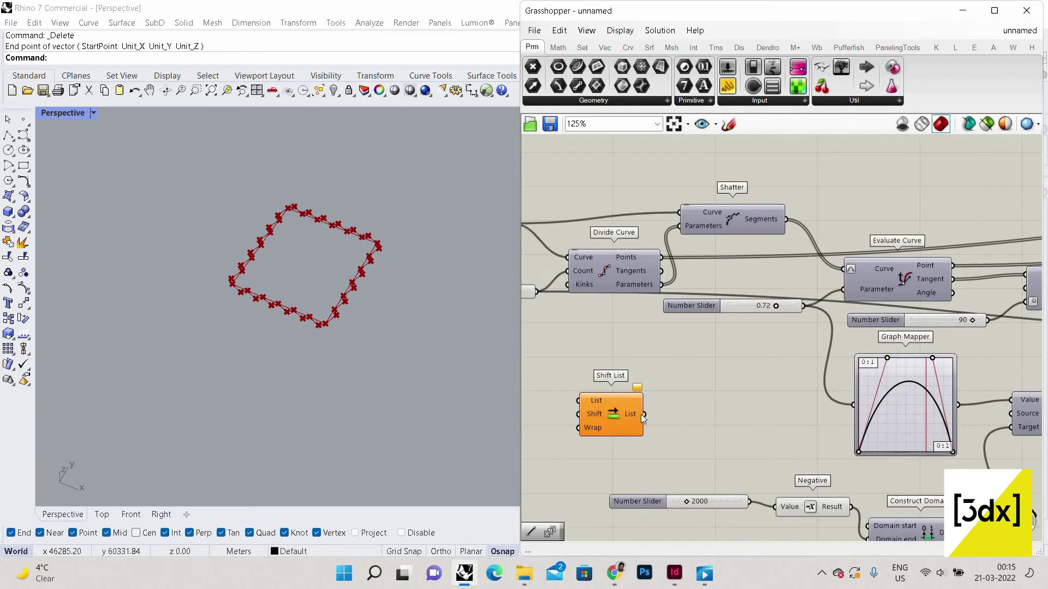
{"action": "left_click_drag", "start_coordinate": [643, 414], "coordinate": [845, 289]}
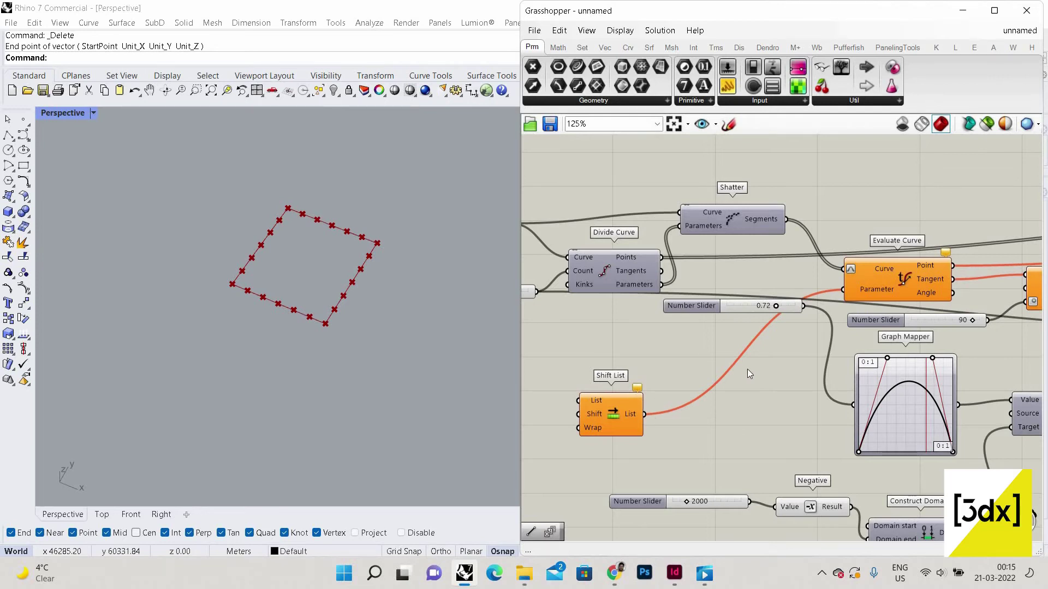
Add a Graph Mapper below the Divide Curve slider and connect its output to the List input of Shift List
{"action": "scroll", "coordinate": [793, 365], "scroll_direction": "down", "scroll_amount": 3}
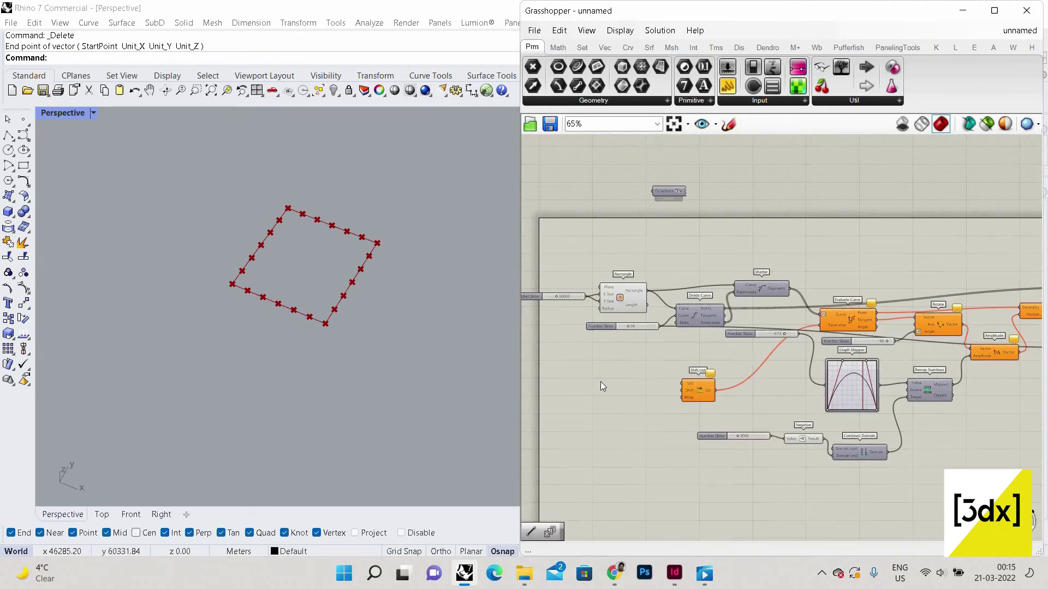
{"action": "scroll", "coordinate": [623, 372], "scroll_direction": "up", "scroll_amount": 2}
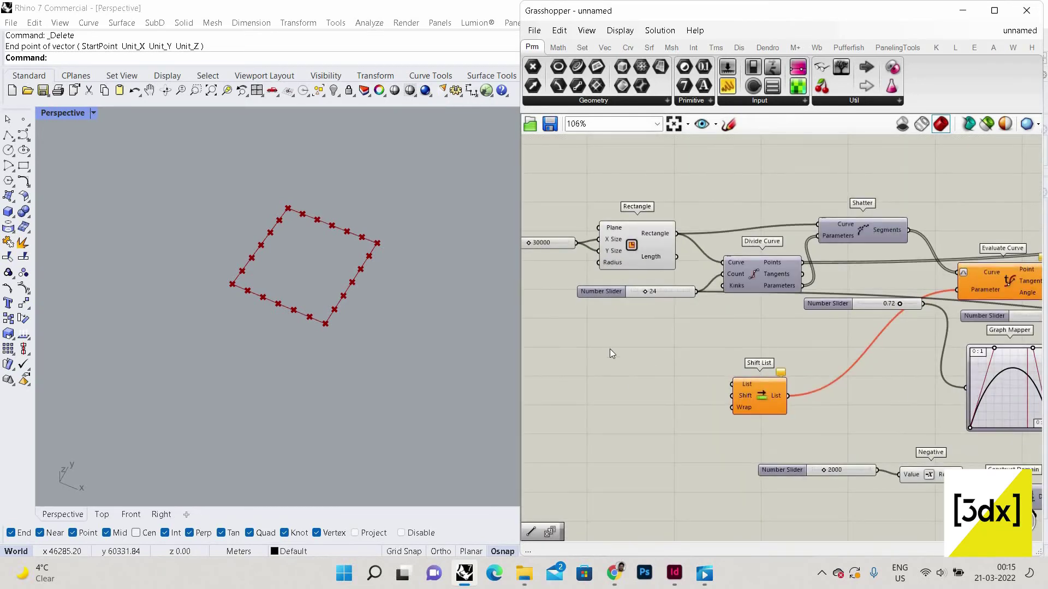
{"action": "scroll", "coordinate": [610, 360], "scroll_direction": "down", "scroll_amount": 1}
{"action": "scroll", "coordinate": [608, 371], "scroll_direction": "up", "scroll_amount": 2}
{"action": "double_click", "coordinate": [608, 371]}
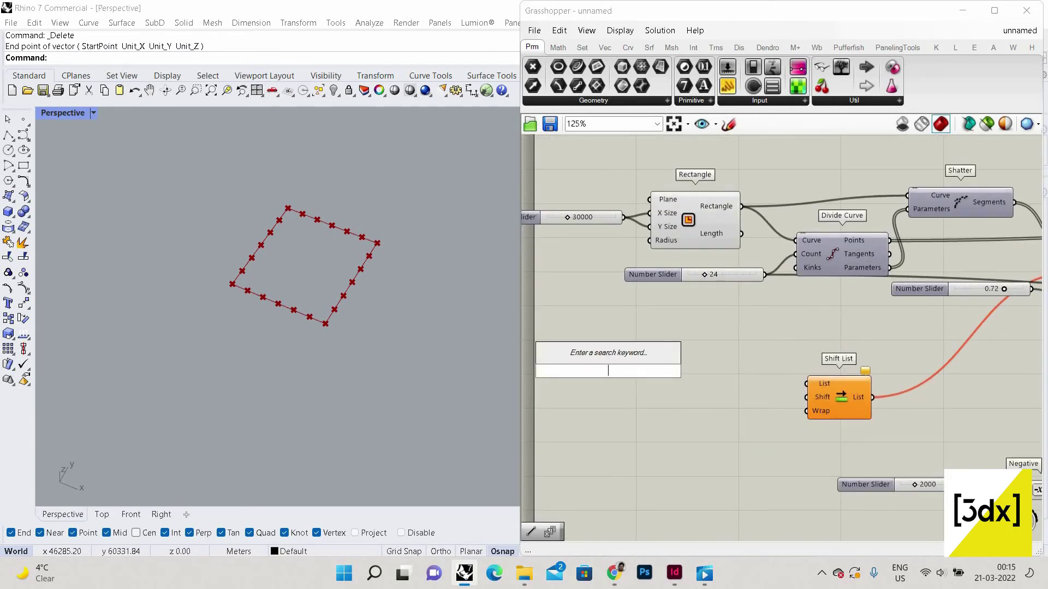
{"action": "type", "text": "grap"}
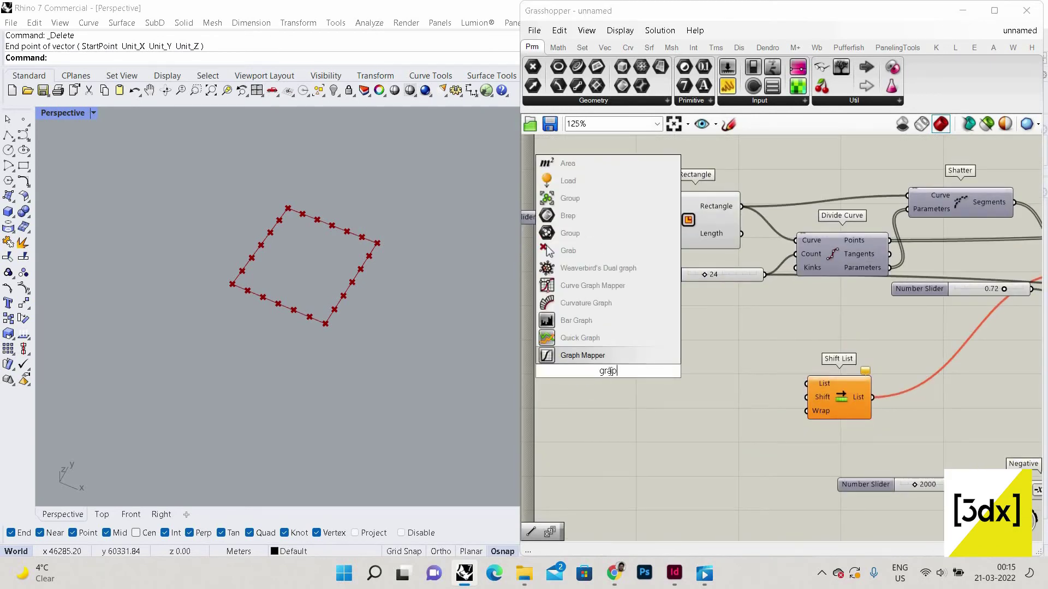
{"action": "left_click", "coordinate": [656, 360]}
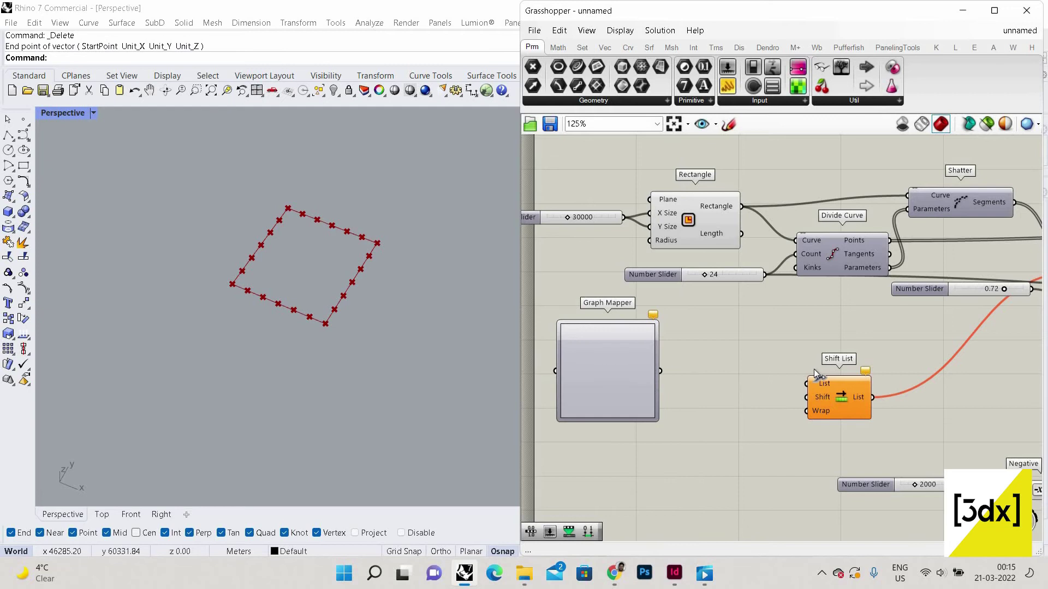
{"action": "left_click_drag", "start_coordinate": [660, 371], "coordinate": [699, 353]}
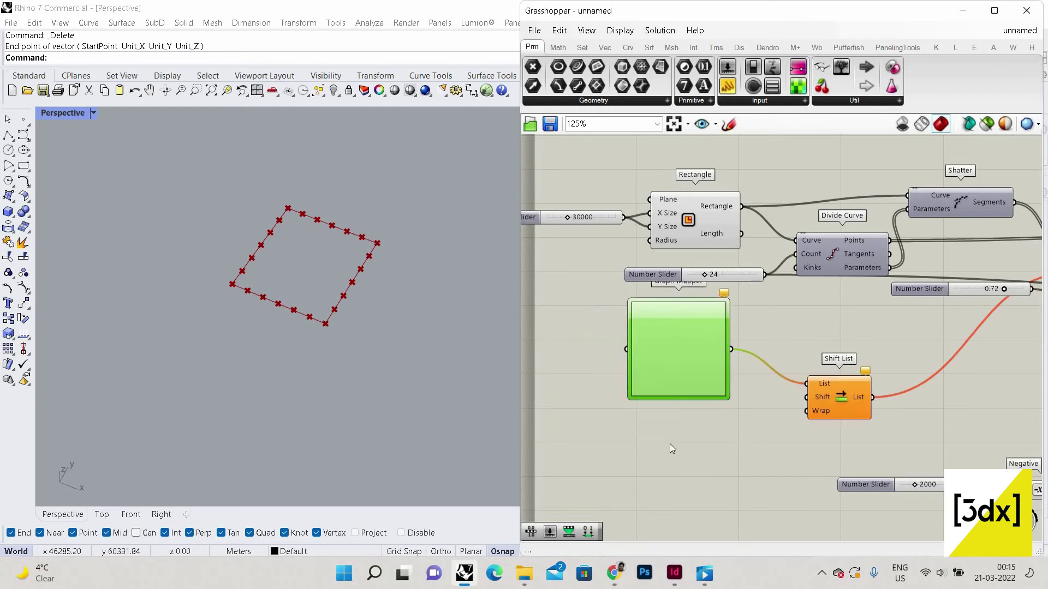
Add a Series component below the Graph Mapper, feeding its output into Shift List's Shift and the 24 slider into its Count
{"action": "double_click", "coordinate": [675, 456]}
{"action": "type", "text": "series"}
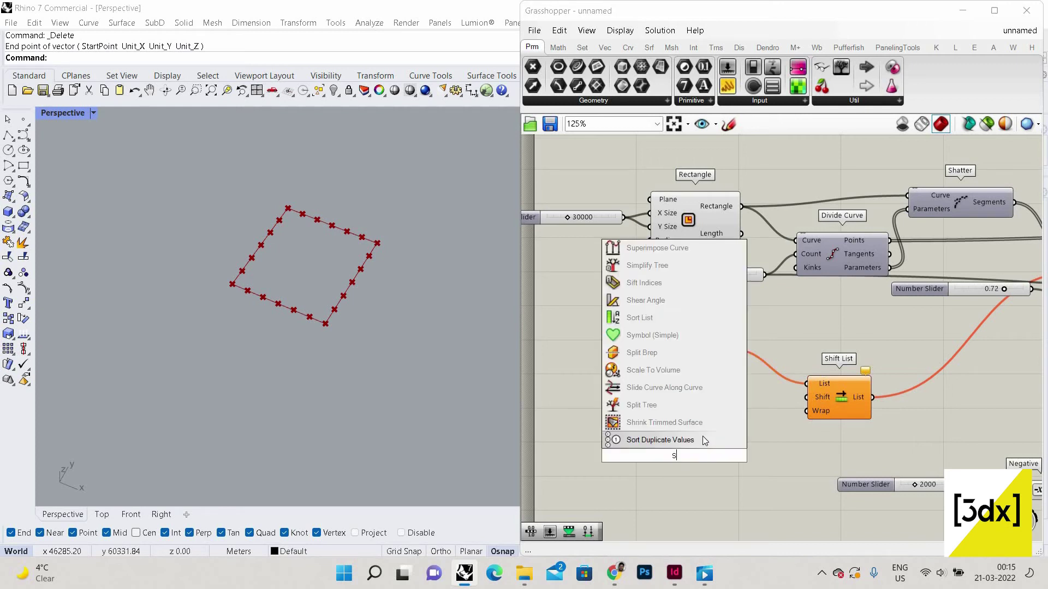
{"action": "key", "text": "Return"}
{"action": "left_click_drag", "start_coordinate": [712, 455], "coordinate": [858, 427]}
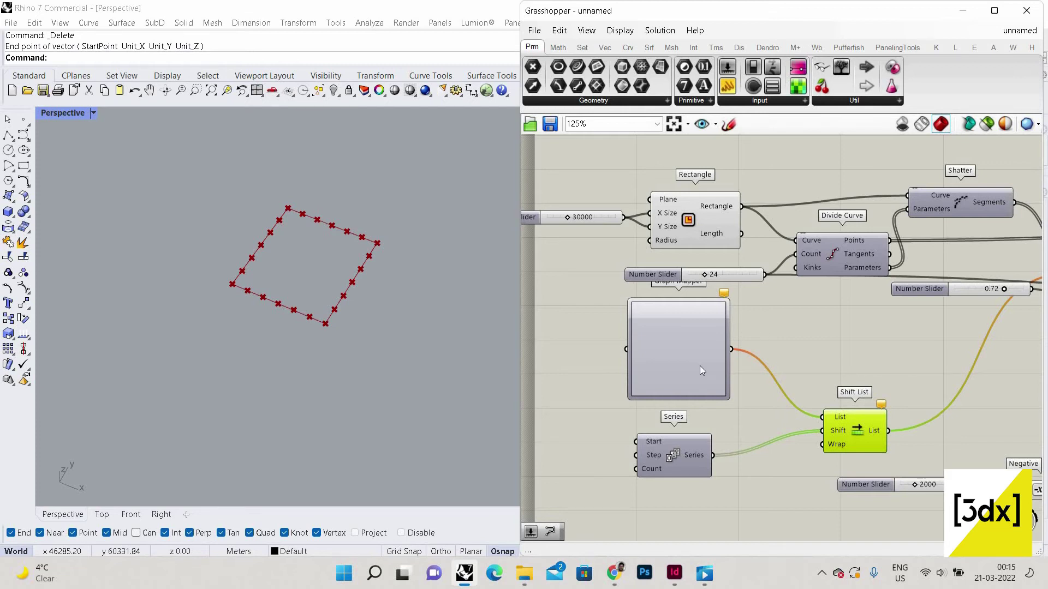
{"action": "left_click_drag", "start_coordinate": [701, 370], "coordinate": [698, 394]}
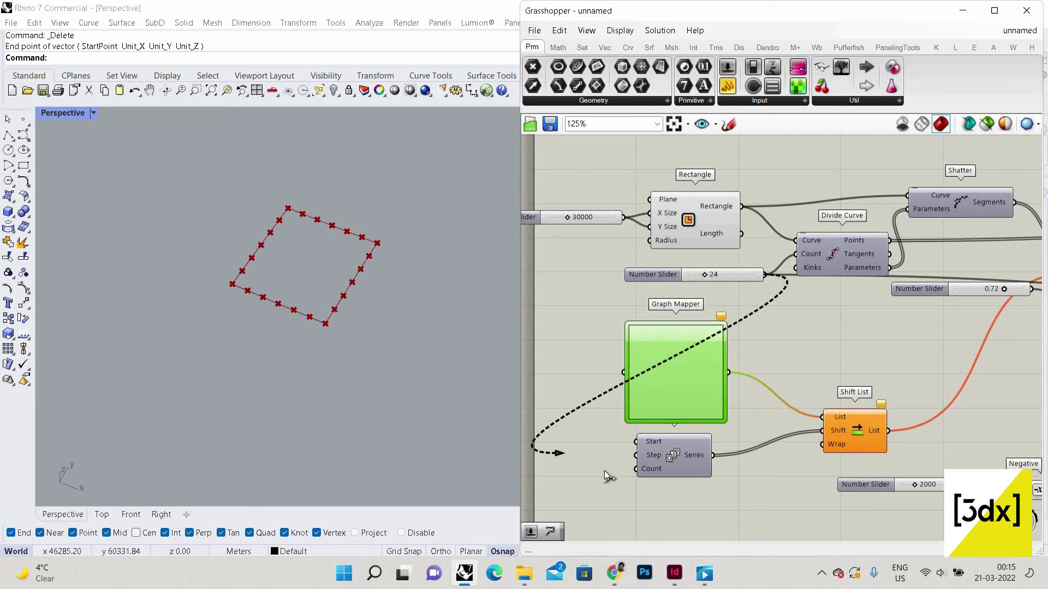
{"action": "left_click_drag", "start_coordinate": [604, 470], "coordinate": [636, 469]}
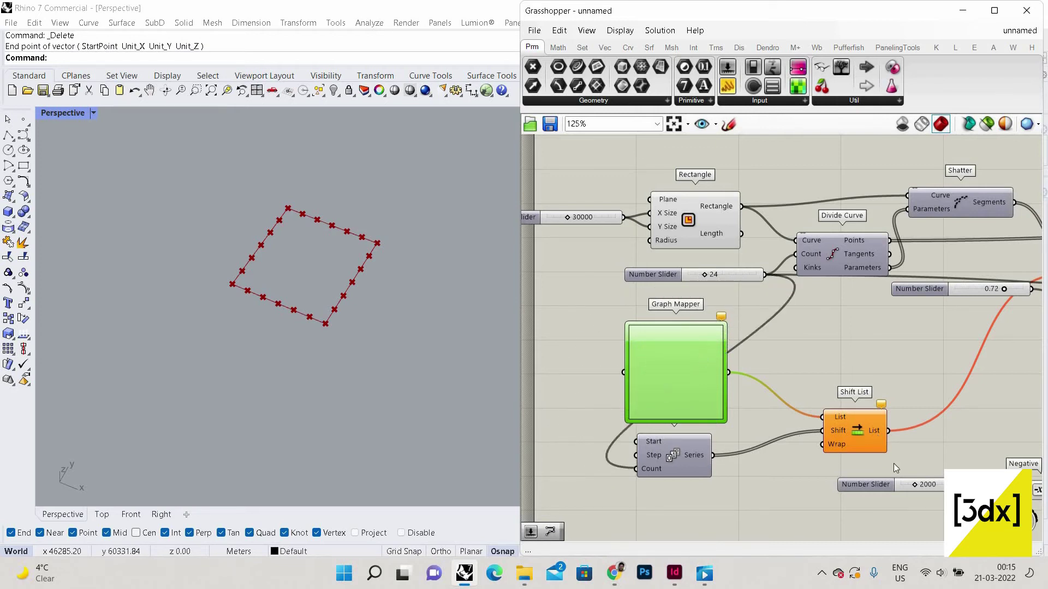
Add a Range component on the empty canvas before the new Graph Mapper
{"action": "scroll", "coordinate": [777, 430], "scroll_direction": "down", "scroll_amount": 4}
{"action": "scroll", "coordinate": [746, 410], "scroll_direction": "up", "scroll_amount": 4}
{"action": "left_click_drag", "start_coordinate": [772, 424], "coordinate": [748, 410]}
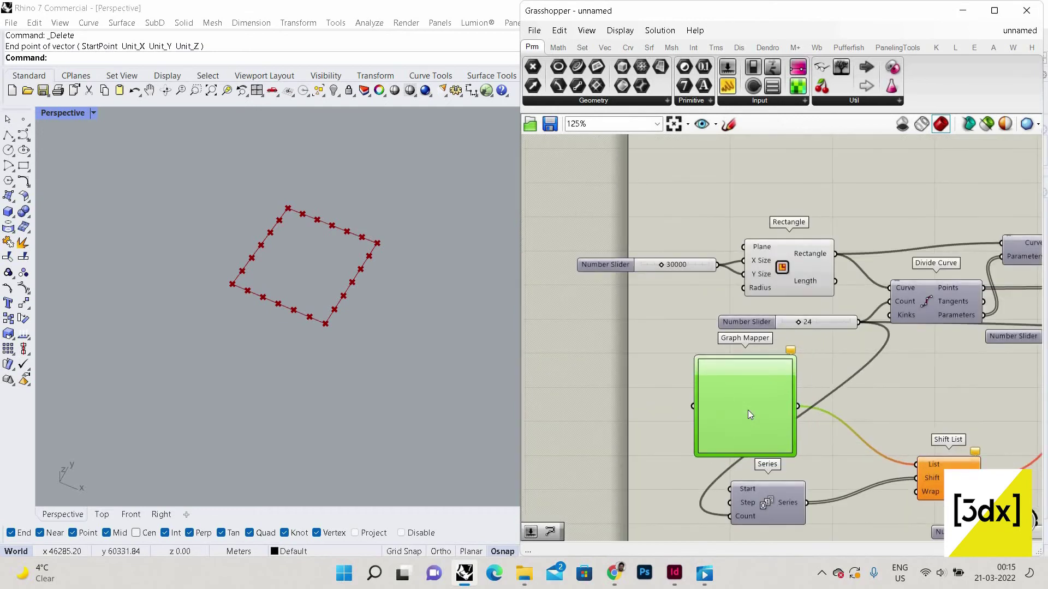
{"action": "scroll", "coordinate": [598, 429], "scroll_direction": "down", "scroll_amount": 3}
{"action": "scroll", "coordinate": [598, 427], "scroll_direction": "up", "scroll_amount": 3}
{"action": "double_click", "coordinate": [598, 427]}
{"action": "type", "text": "range"}
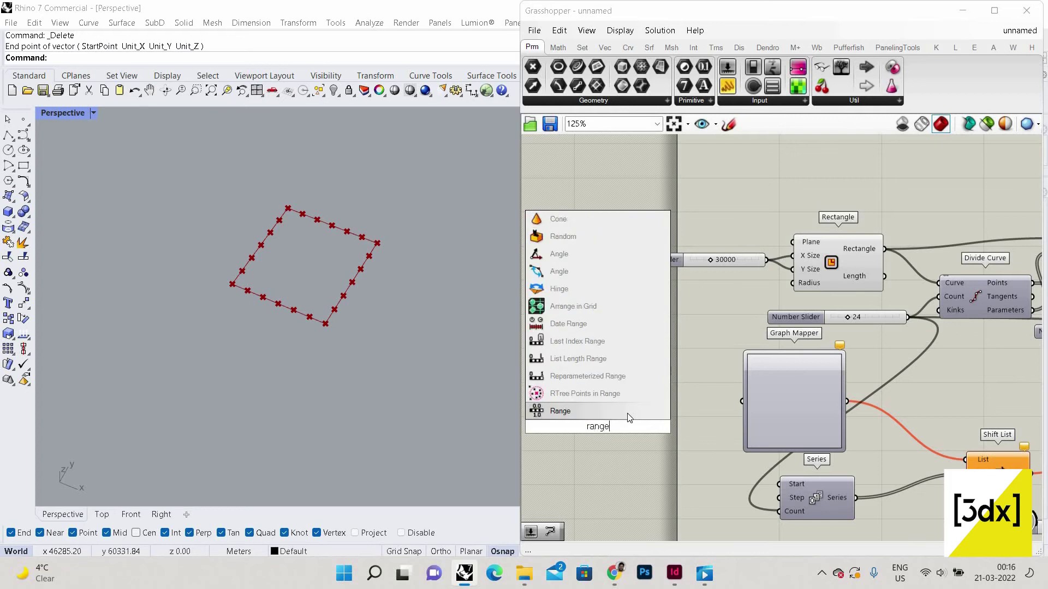
{"action": "left_click", "coordinate": [627, 414]}
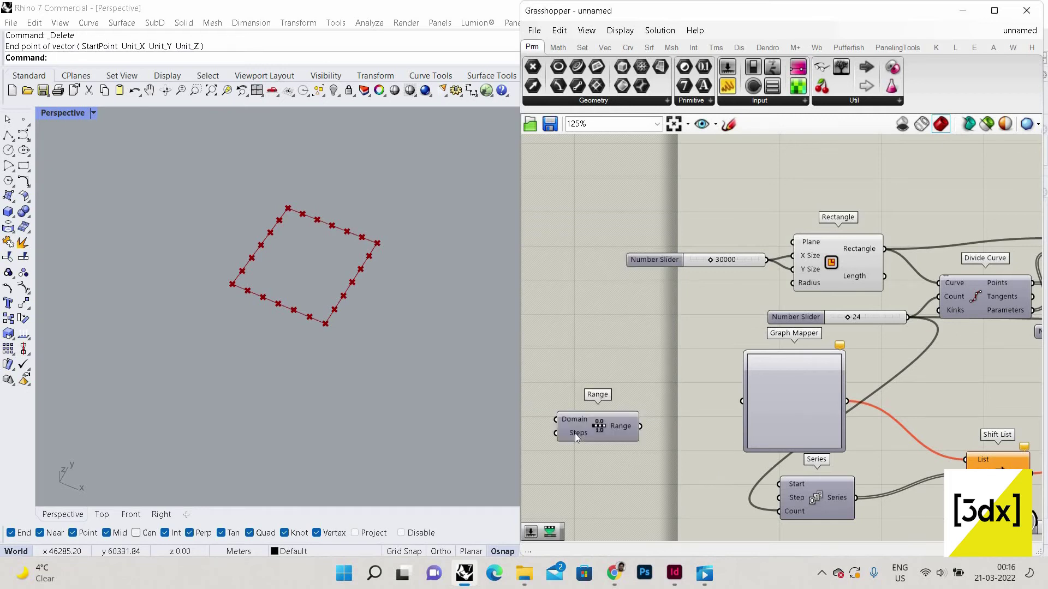
Add an expression to the Steps input of the Range component
{"action": "right_click", "coordinate": [575, 433]}
{"action": "mouse_move", "coordinate": [655, 439]}
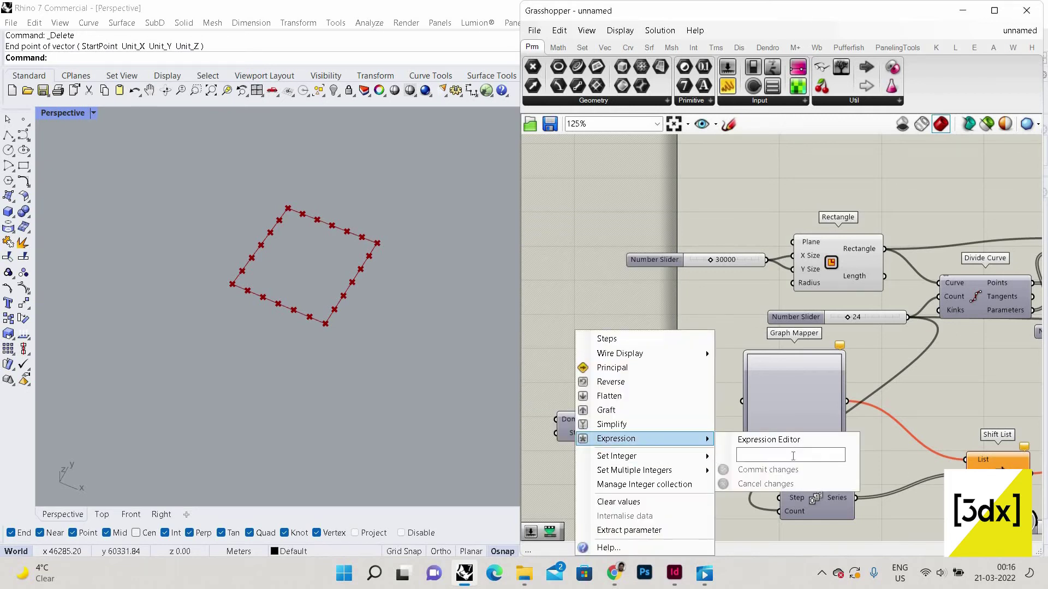
{"action": "left_click", "coordinate": [792, 455]}
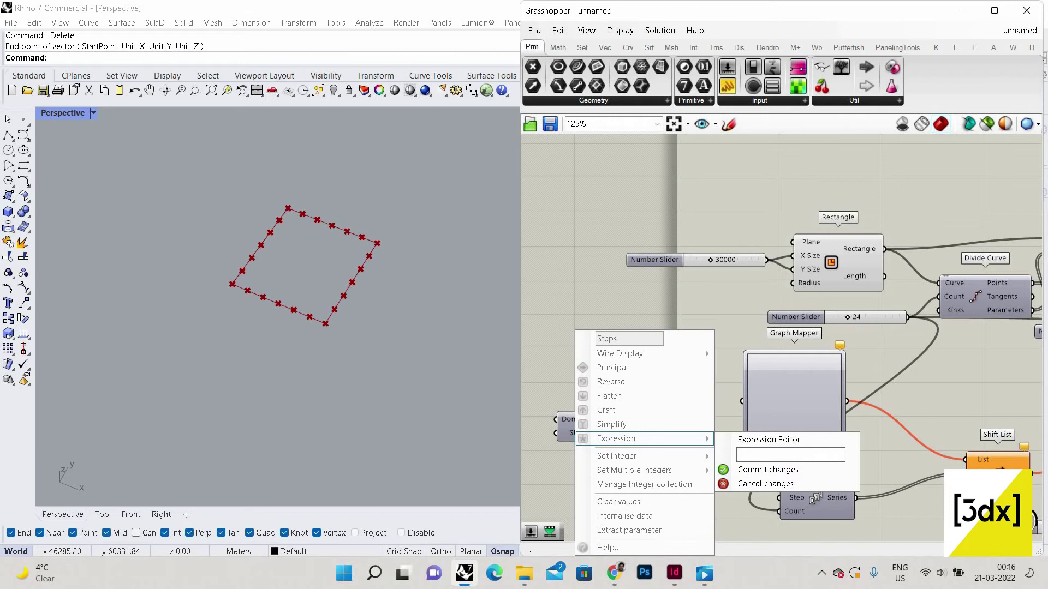
{"action": "left_click", "coordinate": [792, 469]}
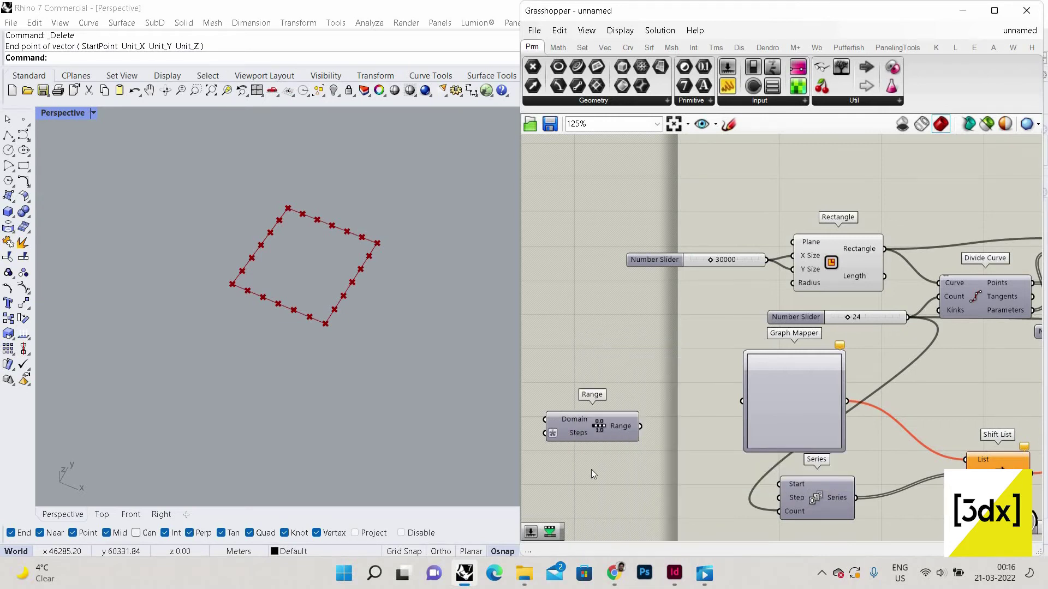
{"action": "right_click", "coordinate": [573, 433]}
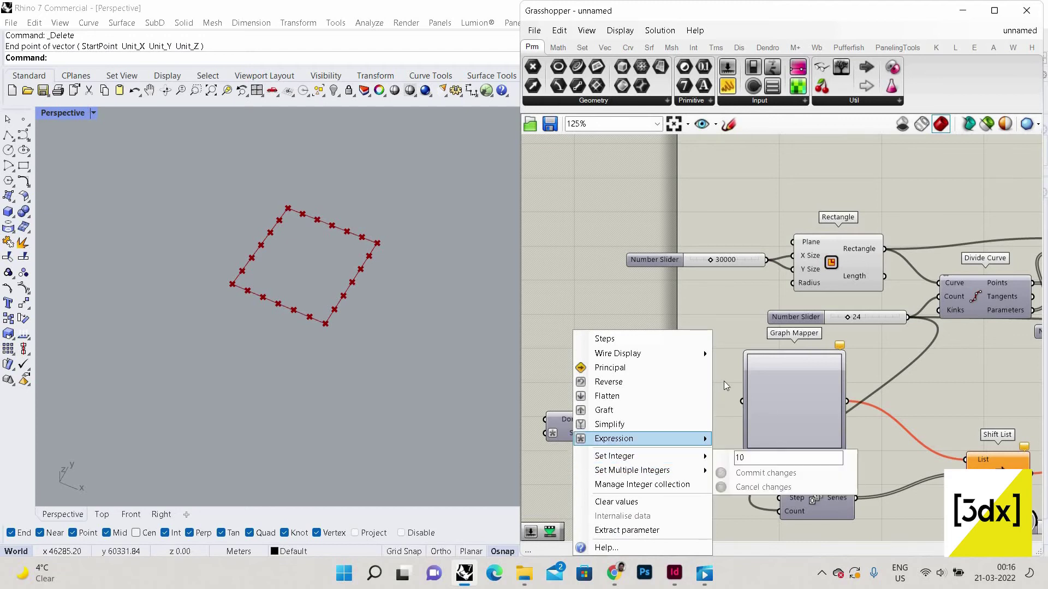
{"action": "mouse_move", "coordinate": [649, 437]}
{"action": "key", "text": "Escape"}
Connect the Range output to the new Graph Mapper and set its graph type to Sine
{"action": "left_click_drag", "start_coordinate": [640, 426], "coordinate": [751, 401]}
{"action": "left_click_drag", "start_coordinate": [751, 401], "coordinate": [640, 426]}
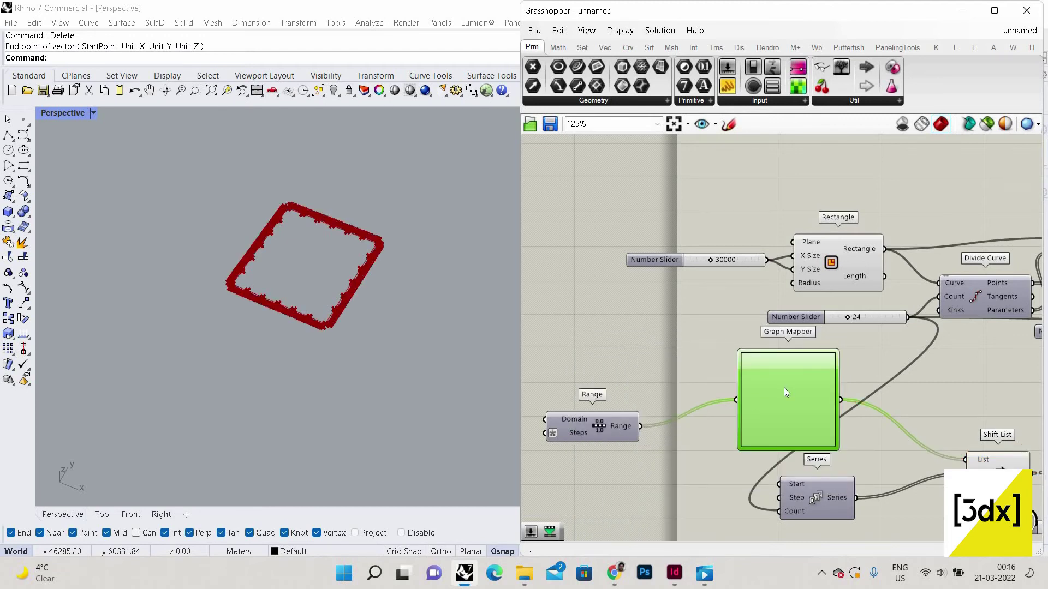
{"action": "right_click", "coordinate": [784, 388]}
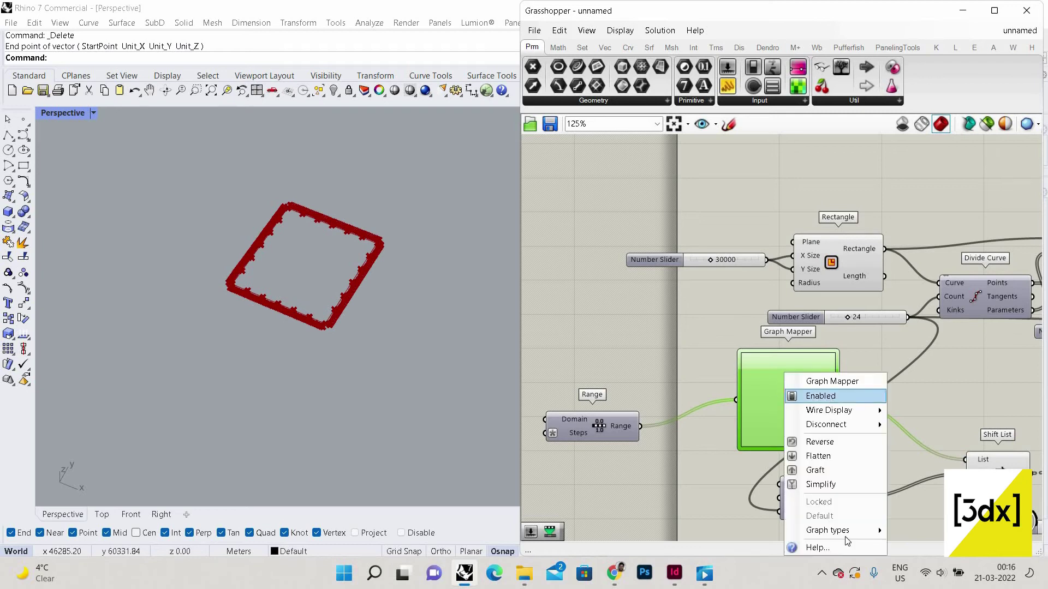
{"action": "mouse_move", "coordinate": [862, 529]}
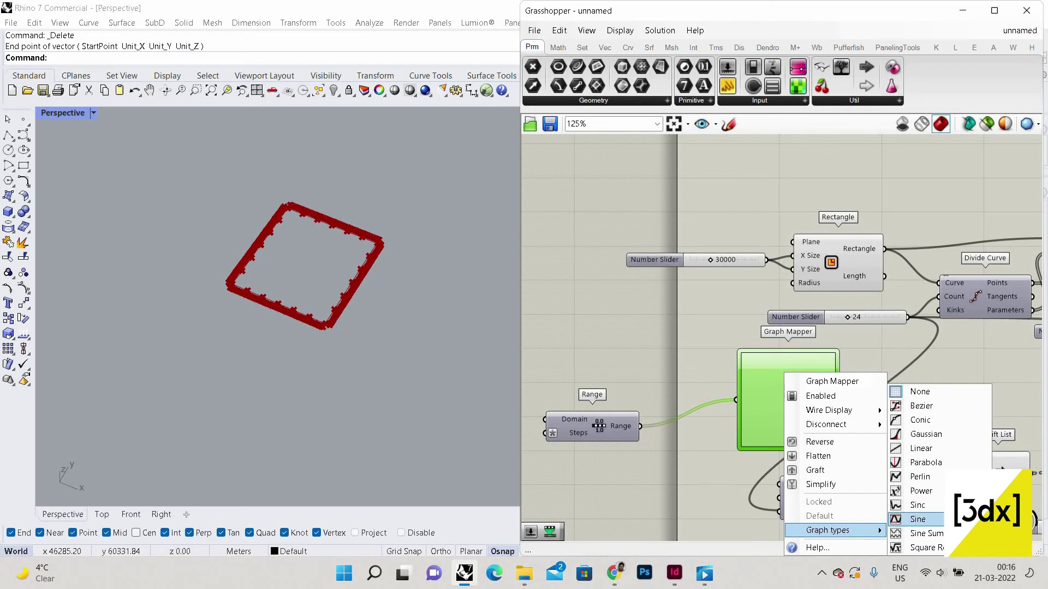
{"action": "scroll", "coordinate": [672, 378], "scroll_direction": "down", "scroll_amount": 3}
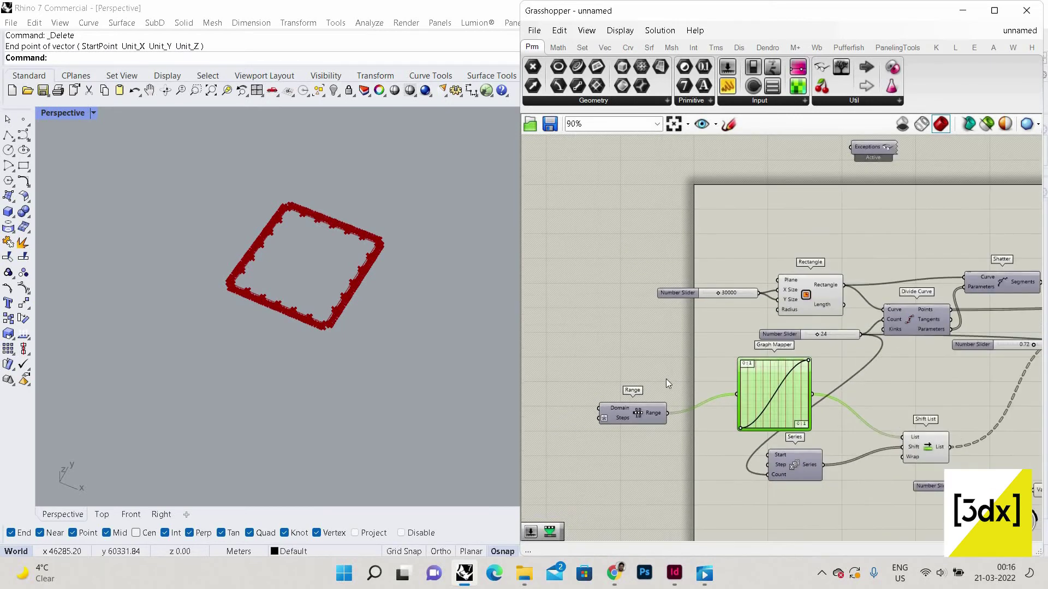
Connect the 24 slider to Range's Domain input and reshape the sine graph so its single peak sits mid-graph
{"action": "scroll", "coordinate": [621, 393], "scroll_direction": "up", "scroll_amount": 3}
{"action": "left_click_drag", "start_coordinate": [590, 413], "coordinate": [909, 312]}
{"action": "scroll", "coordinate": [411, 344], "scroll_direction": "up", "scroll_amount": 5}
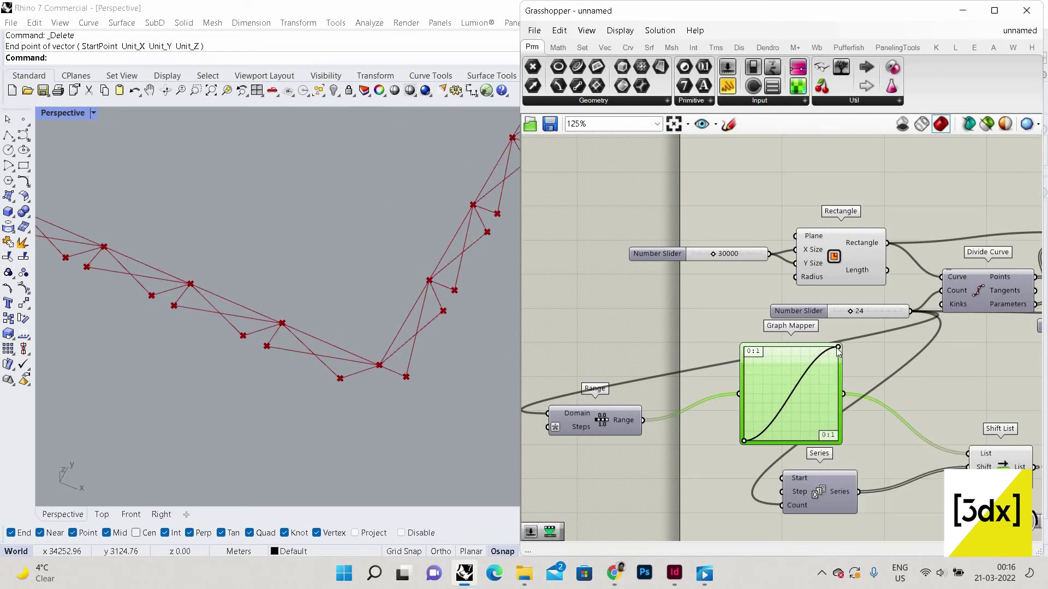
{"action": "left_click_drag", "start_coordinate": [791, 348], "coordinate": [792, 349]}
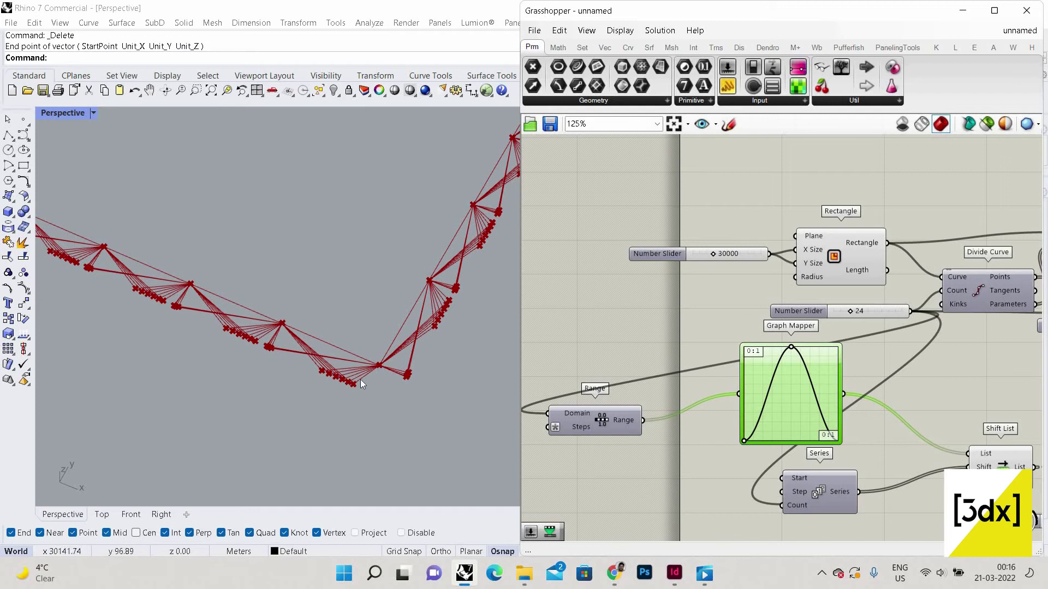
Examine the spread of offset points and zigzag lines along the rectangle's edges in the Perspective viewport
{"action": "scroll", "coordinate": [360, 378], "scroll_direction": "up", "scroll_amount": 8}
{"action": "scroll", "coordinate": [328, 409], "scroll_direction": "down", "scroll_amount": 8}
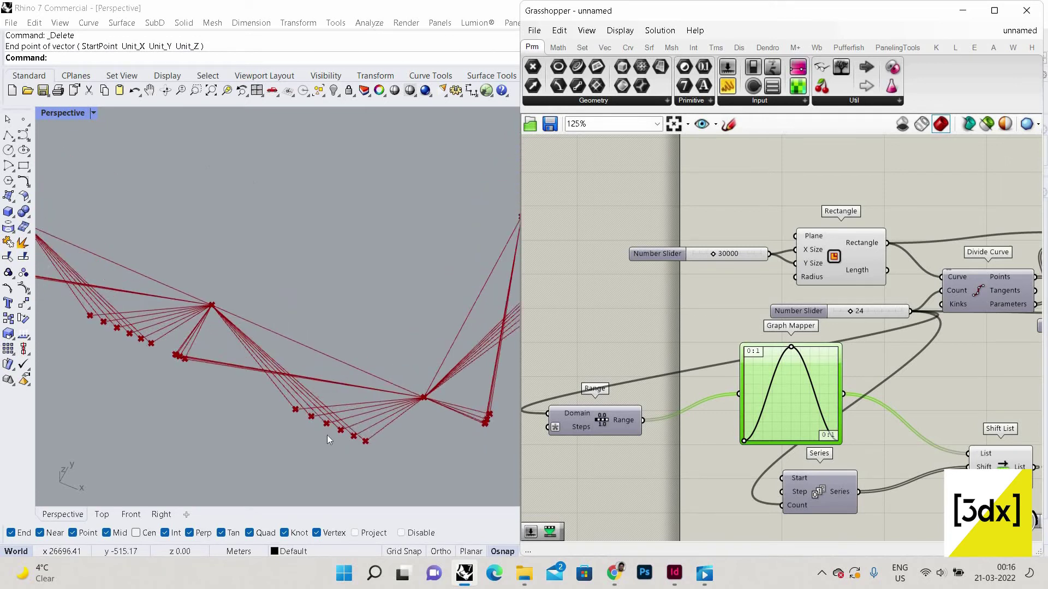
{"action": "scroll", "coordinate": [327, 434], "scroll_direction": "up", "scroll_amount": 3}
{"action": "scroll", "coordinate": [449, 369], "scroll_direction": "down", "scroll_amount": 5}
{"action": "right_click_drag", "start_coordinate": [383, 306], "coordinate": [352, 289]}
{"action": "right_click_drag", "start_coordinate": [301, 346], "coordinate": [323, 264]}
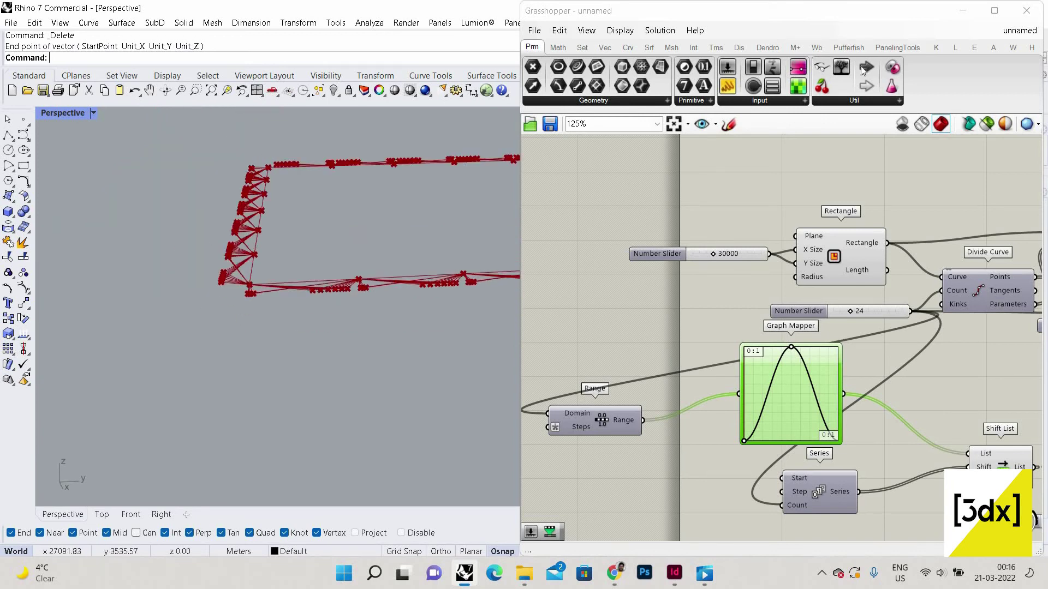
Read the Graph Mapper's output values in a temporary Panel, compare them with the viewport geometry, and delete the Panel
{"action": "left_click", "coordinate": [843, 311]}
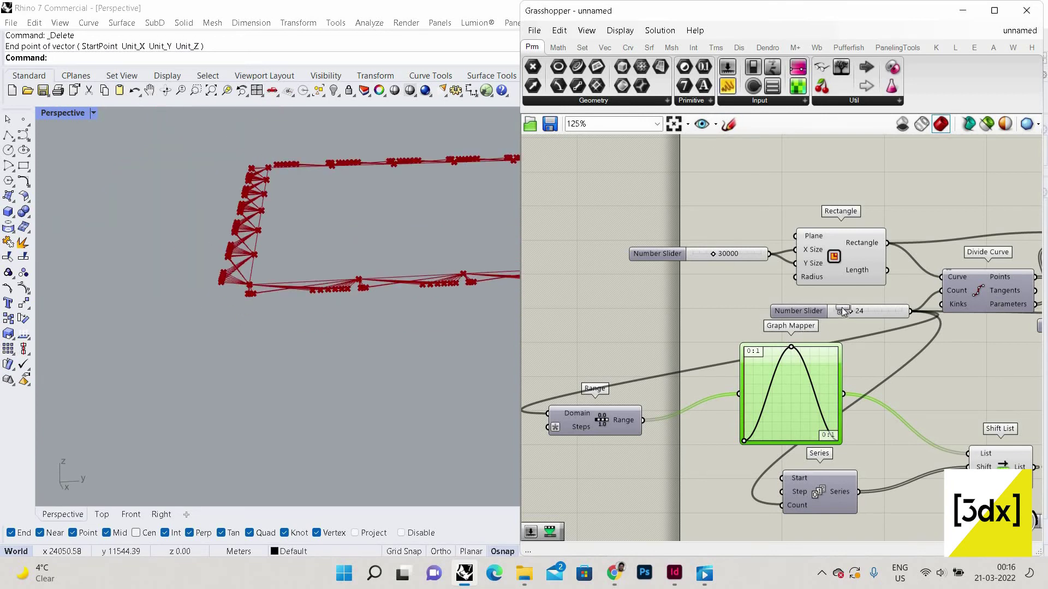
{"action": "right_click_drag", "start_coordinate": [843, 311], "coordinate": [753, 222]}
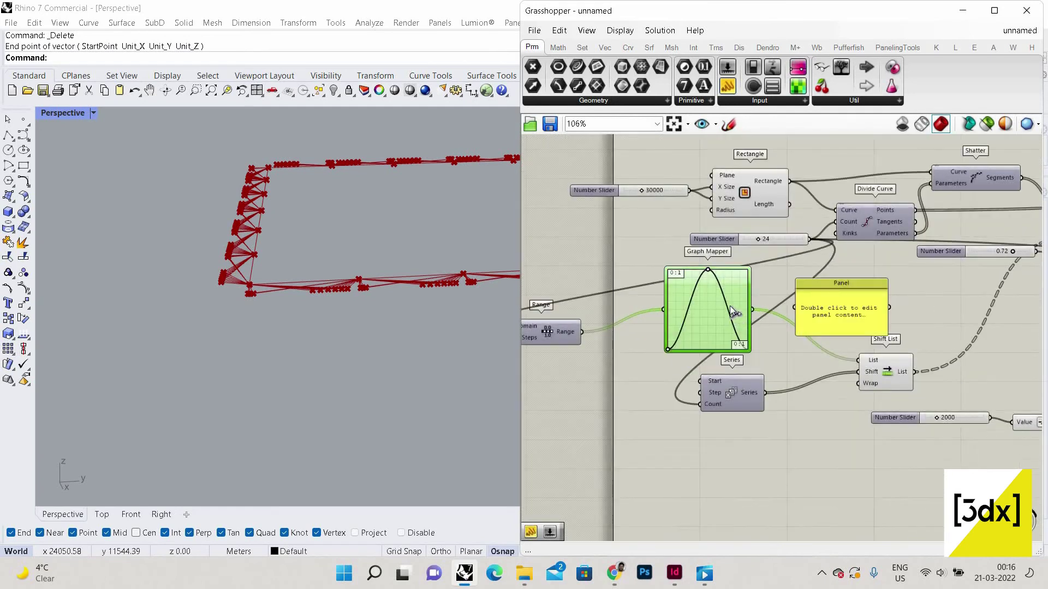
{"action": "scroll", "coordinate": [856, 327], "scroll_direction": "up", "scroll_amount": 3}
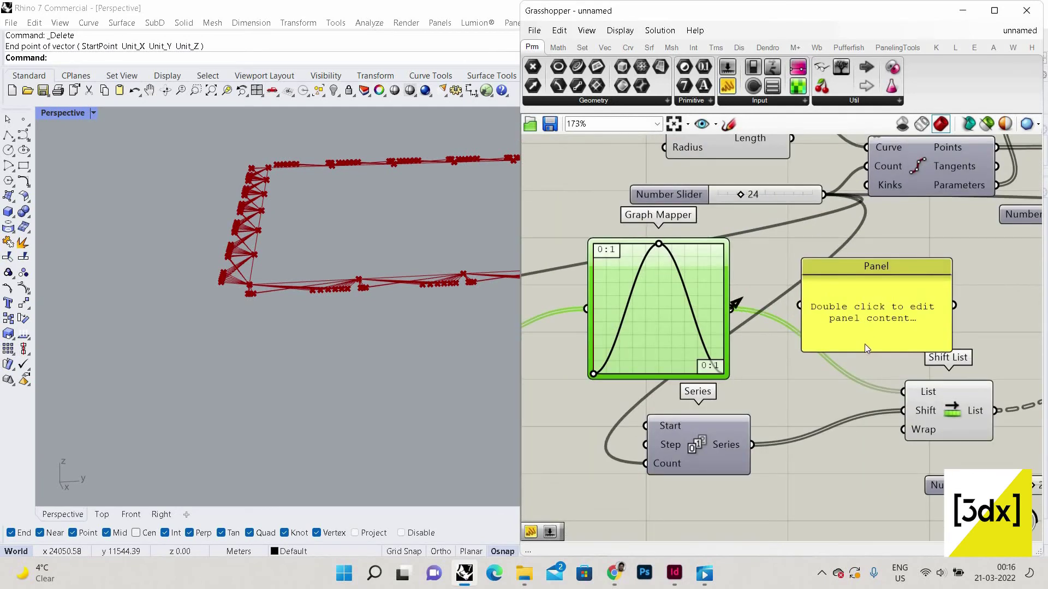
{"action": "left_click_drag", "start_coordinate": [731, 309], "coordinate": [873, 493]}
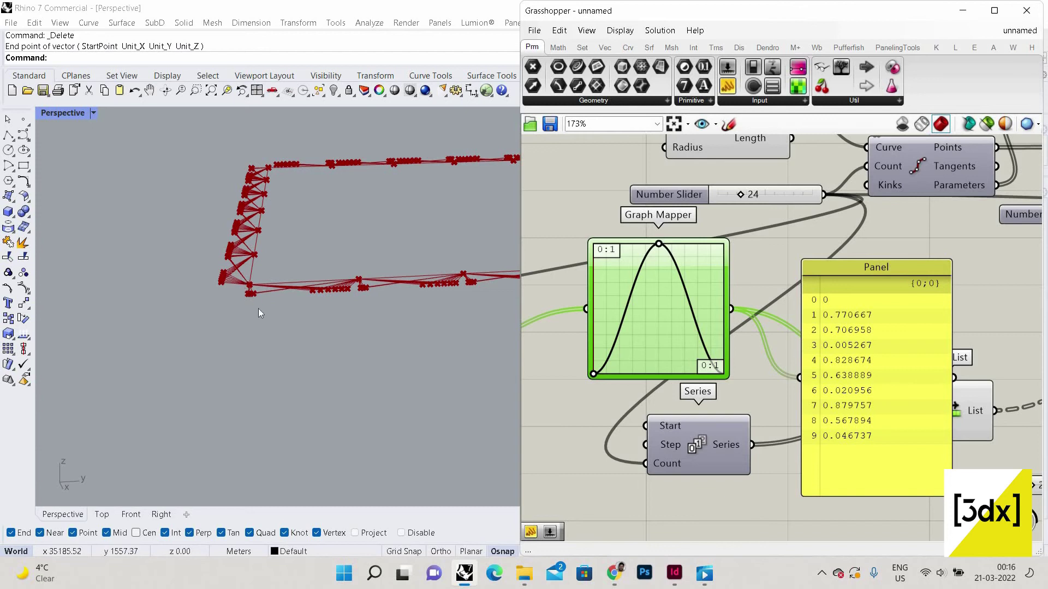
{"action": "scroll", "coordinate": [260, 311], "scroll_direction": "up", "scroll_amount": 4}
{"action": "scroll", "coordinate": [271, 332], "scroll_direction": "down", "scroll_amount": 5}
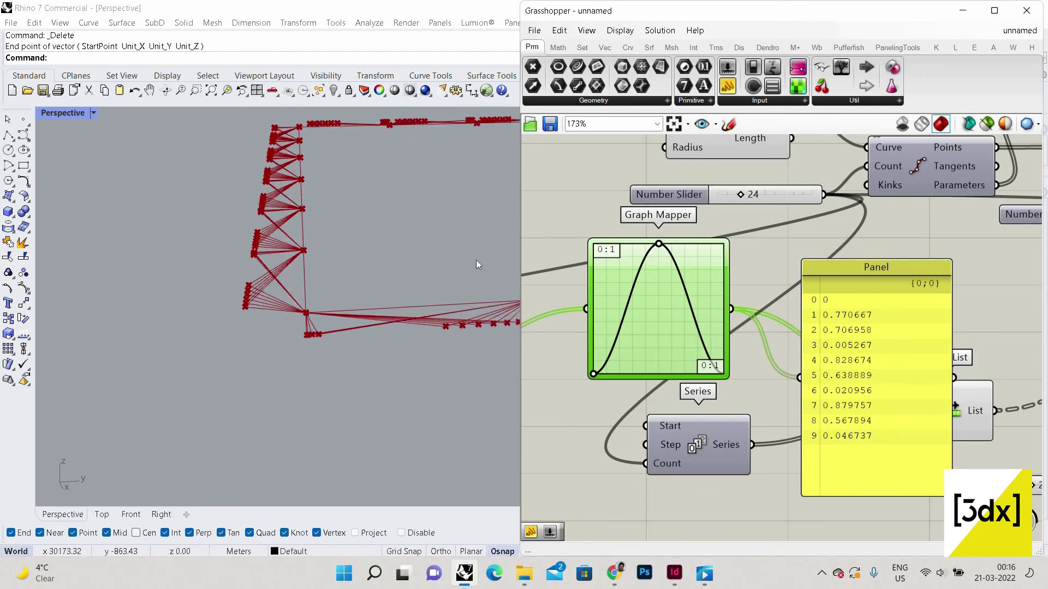
{"action": "left_click", "coordinate": [855, 304]}
{"action": "key", "text": "Delete"}
{"action": "scroll", "coordinate": [296, 318], "scroll_direction": "down", "scroll_amount": 3}
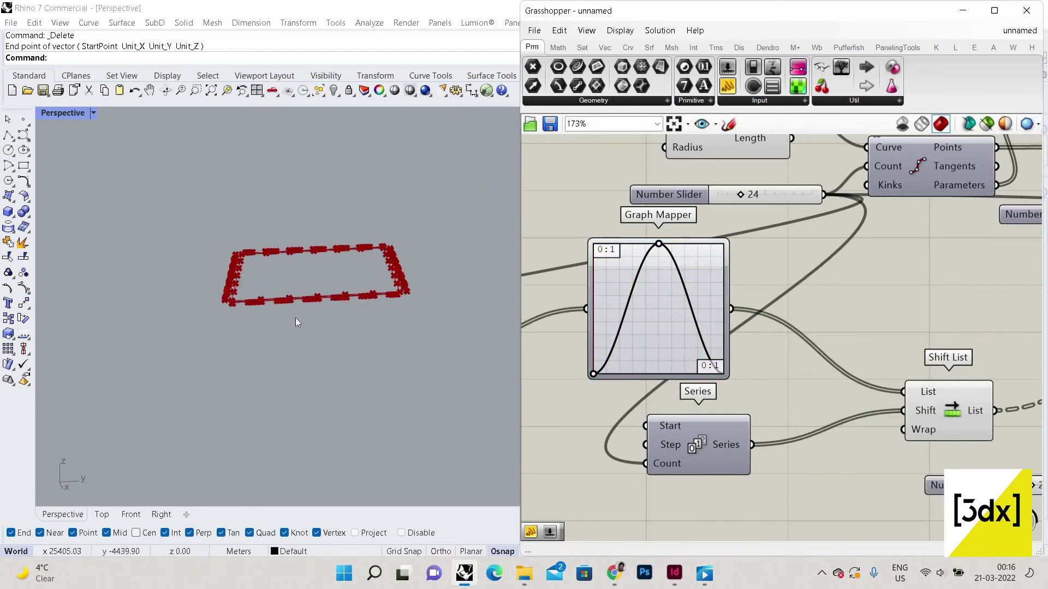
Reshape the Range-driven sine graph so it forms three peaks across its domain, comparing the zigzag geometry in the Perspective viewport
{"action": "scroll", "coordinate": [281, 275], "scroll_direction": "down", "scroll_amount": 5}
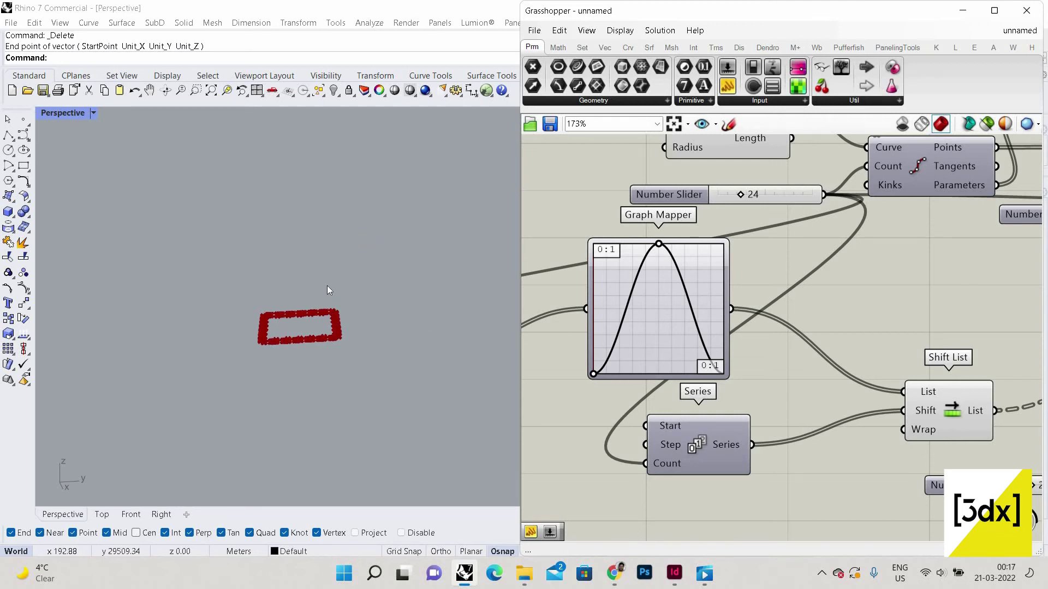
{"action": "scroll", "coordinate": [756, 345], "scroll_direction": "down", "scroll_amount": 3}
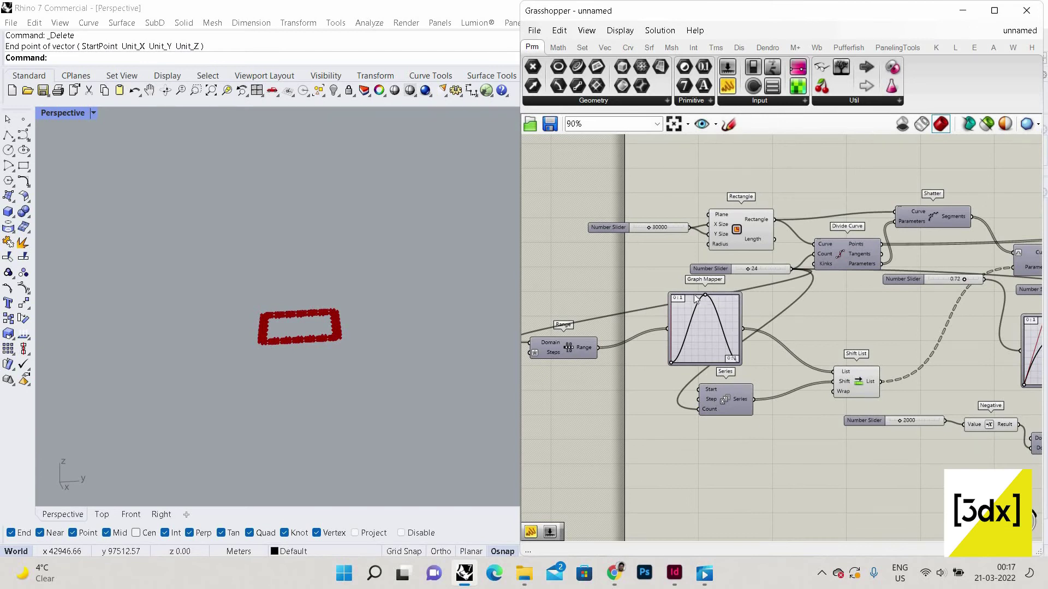
{"action": "scroll", "coordinate": [696, 299], "scroll_direction": "up", "scroll_amount": 3}
{"action": "left_click_drag", "start_coordinate": [704, 295], "coordinate": [675, 300]}
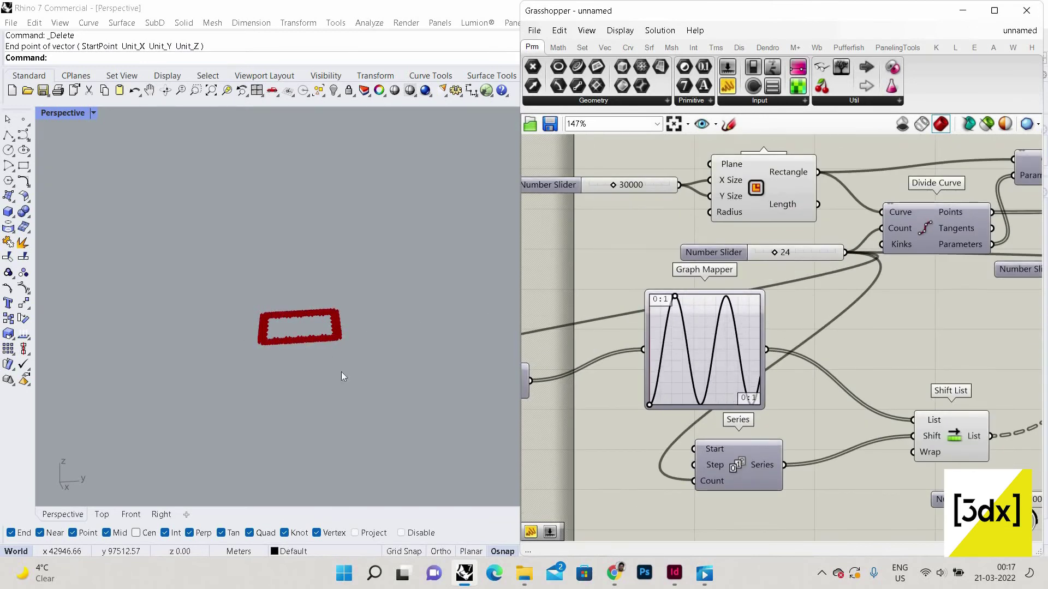
{"action": "right_click_drag", "start_coordinate": [342, 372], "coordinate": [300, 387]}
{"action": "scroll", "coordinate": [299, 386], "scroll_direction": "up", "scroll_amount": 6}
{"action": "scroll", "coordinate": [300, 386], "scroll_direction": "up", "scroll_amount": 4}
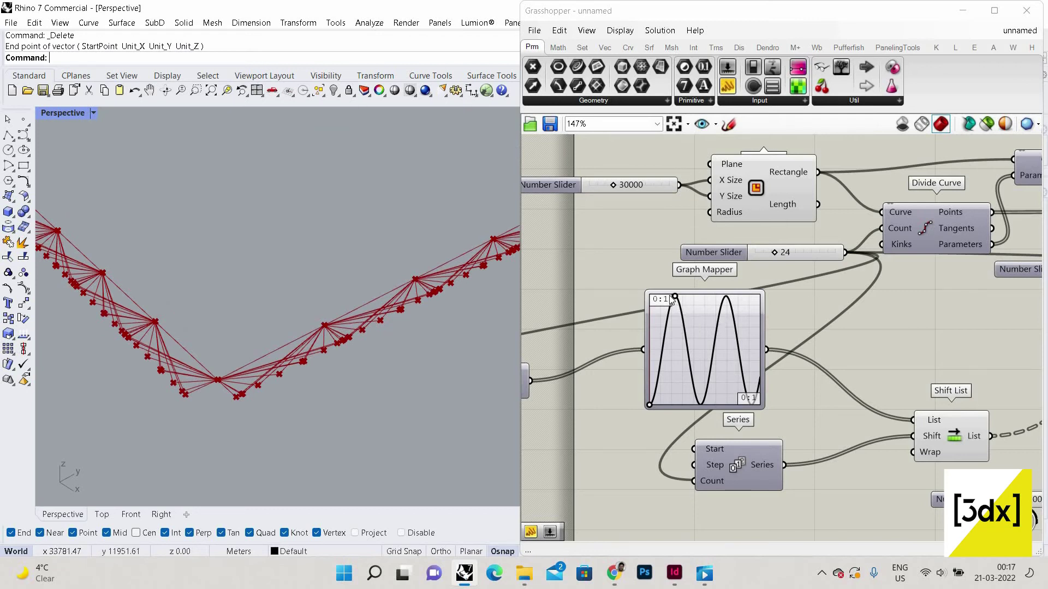
{"action": "left_click_drag", "start_coordinate": [671, 298], "coordinate": [671, 293]}
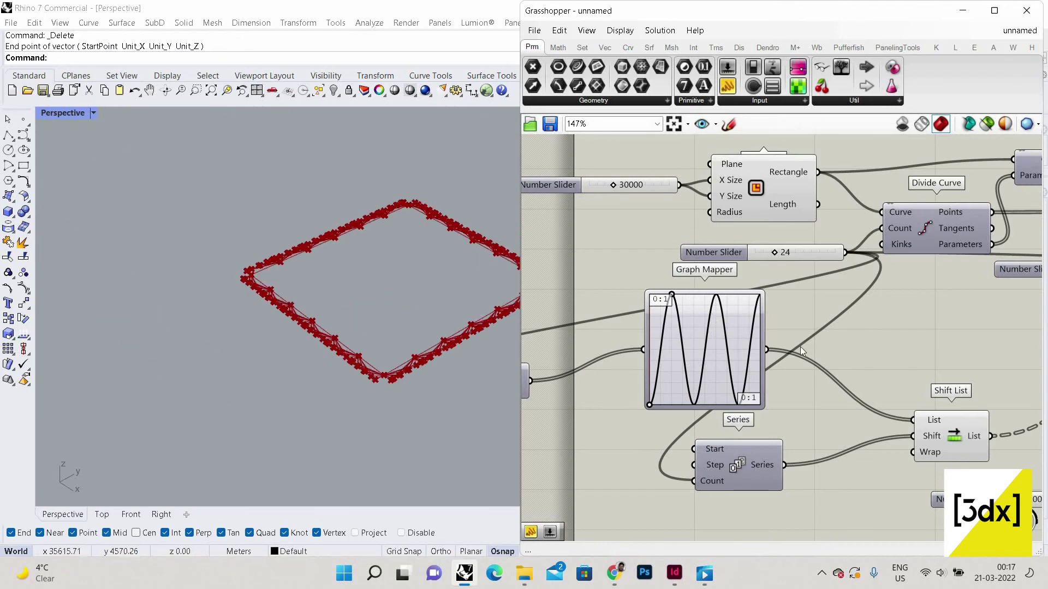
Move the 0.72 number slider away from Evaluate Curve into the free space above Shift List
{"action": "scroll", "coordinate": [846, 327], "scroll_direction": "down", "scroll_amount": 6}
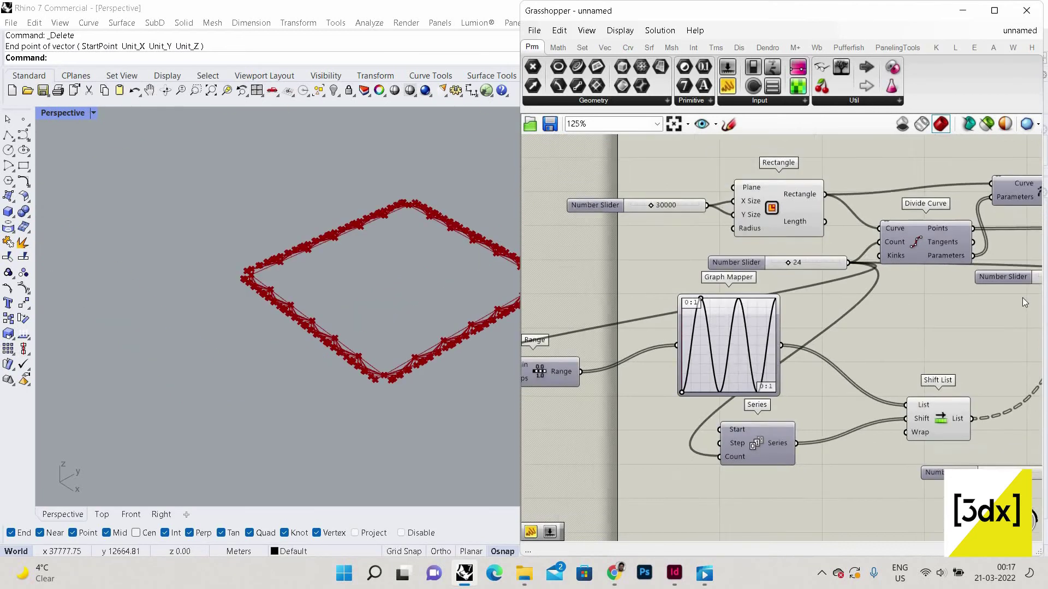
{"action": "scroll", "coordinate": [1016, 319], "scroll_direction": "up", "scroll_amount": 6}
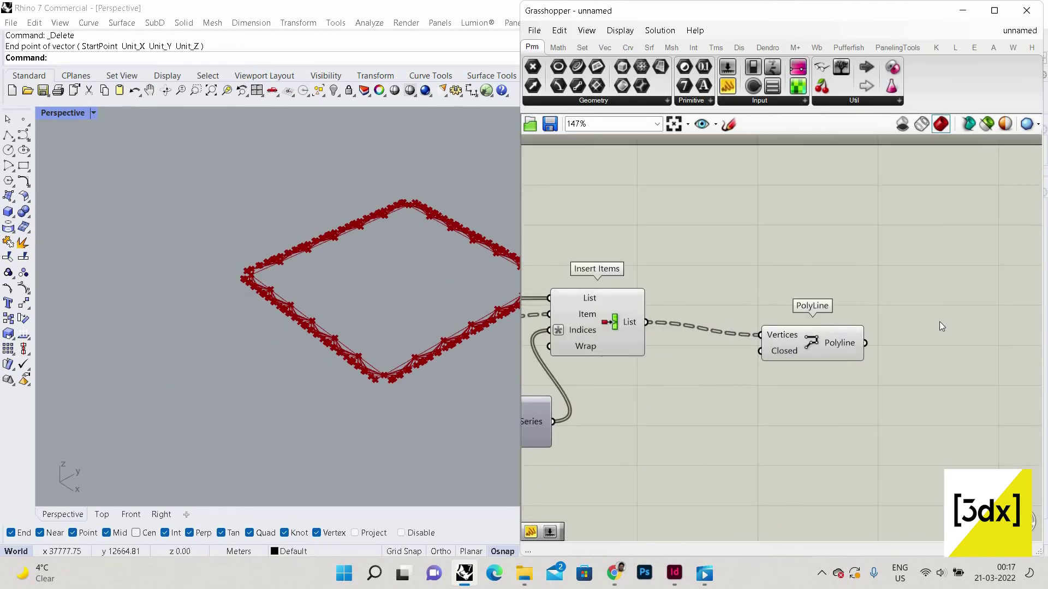
{"action": "scroll", "coordinate": [628, 375], "scroll_direction": "down", "scroll_amount": 3}
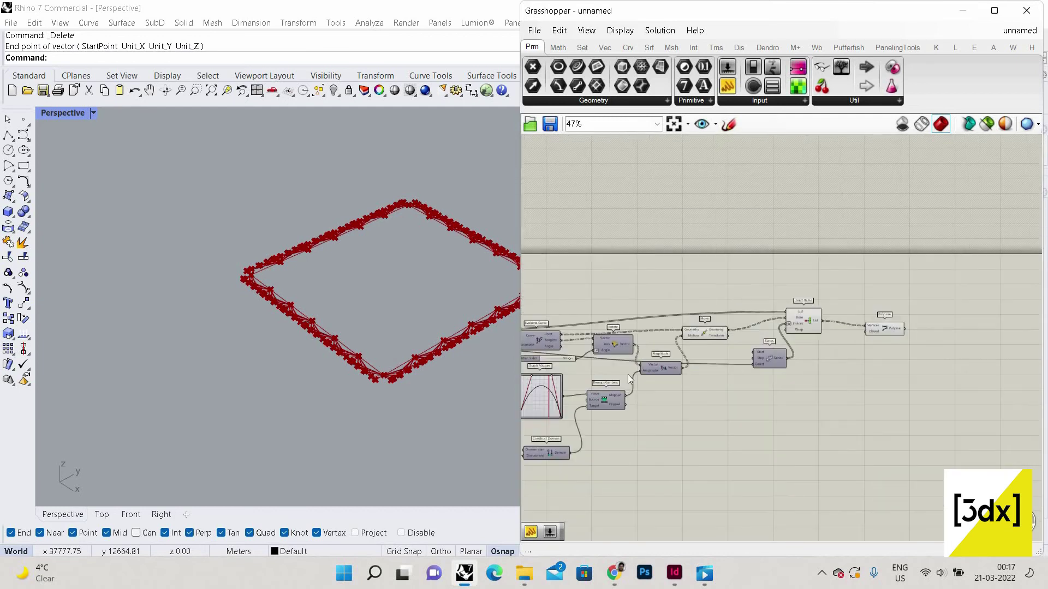
{"action": "scroll", "coordinate": [756, 312], "scroll_direction": "up", "scroll_amount": 3}
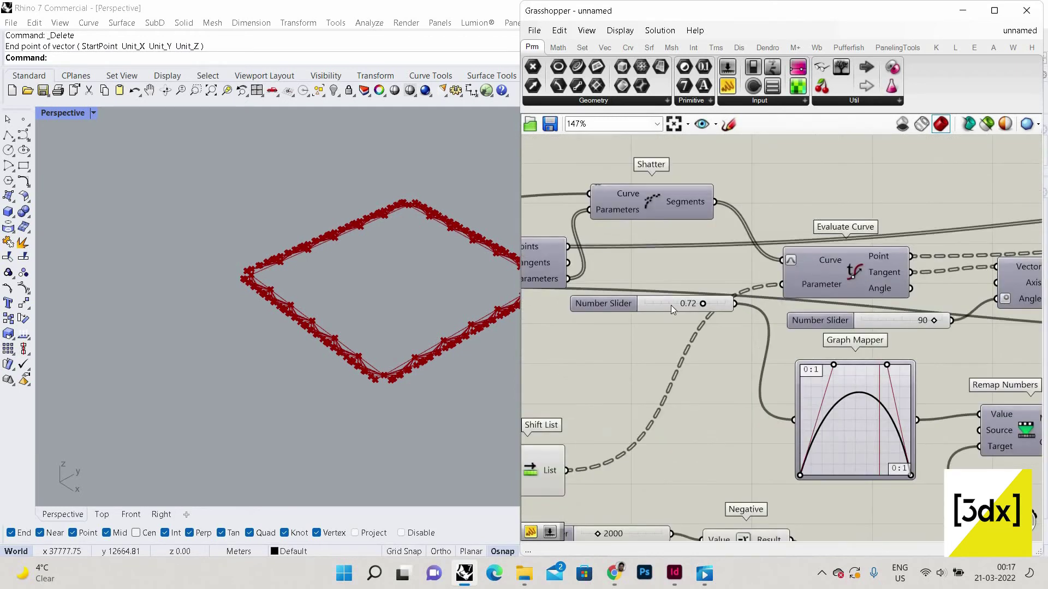
{"action": "left_click", "coordinate": [627, 303]}
{"action": "left_click_drag", "start_coordinate": [614, 342], "coordinate": [566, 346]}
{"action": "scroll", "coordinate": [618, 417], "scroll_direction": "down", "scroll_amount": 1}
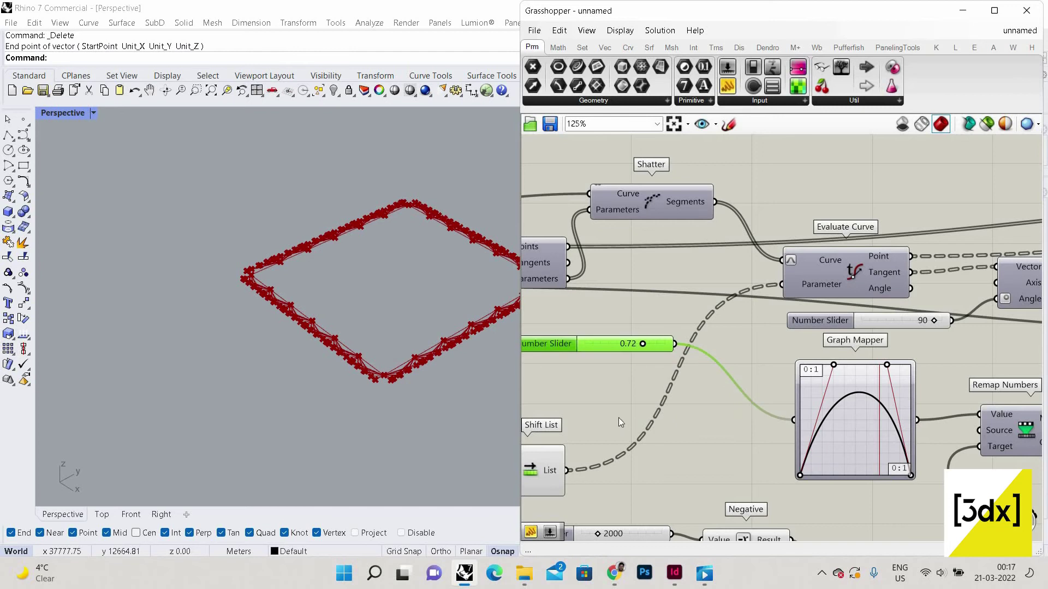
Replace the 0.72 slider with the Shift List output as the Bezier Graph Mapper's input and inspect the zigzag points
{"action": "scroll", "coordinate": [621, 417], "scroll_direction": "up", "scroll_amount": 1}
{"action": "right_click_drag", "start_coordinate": [621, 416], "coordinate": [677, 358]}
{"action": "left_click_drag", "start_coordinate": [836, 365], "coordinate": [837, 364]}
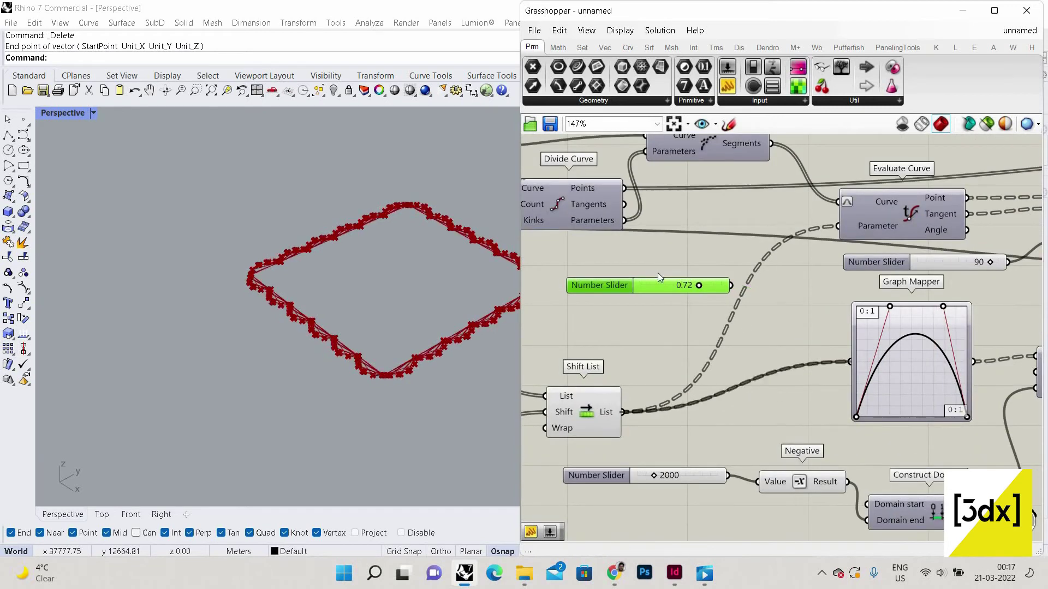
{"action": "scroll", "coordinate": [648, 266], "scroll_direction": "up", "scroll_amount": 3}
{"action": "right_click_drag", "start_coordinate": [385, 364], "coordinate": [408, 464]}
{"action": "scroll", "coordinate": [409, 462], "scroll_direction": "up", "scroll_amount": 8}
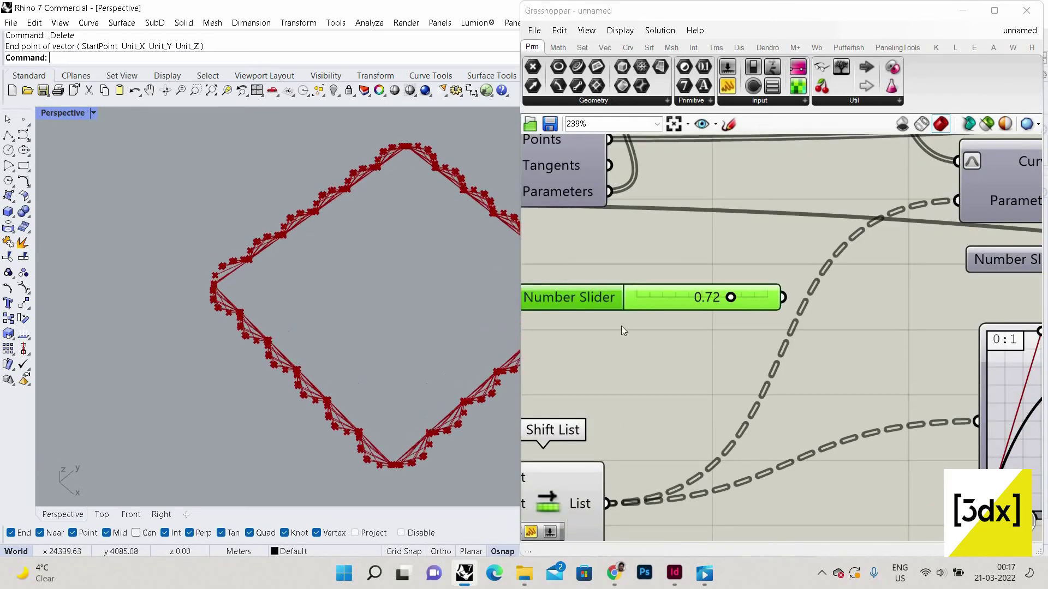
{"action": "middle_click", "coordinate": [642, 256]}
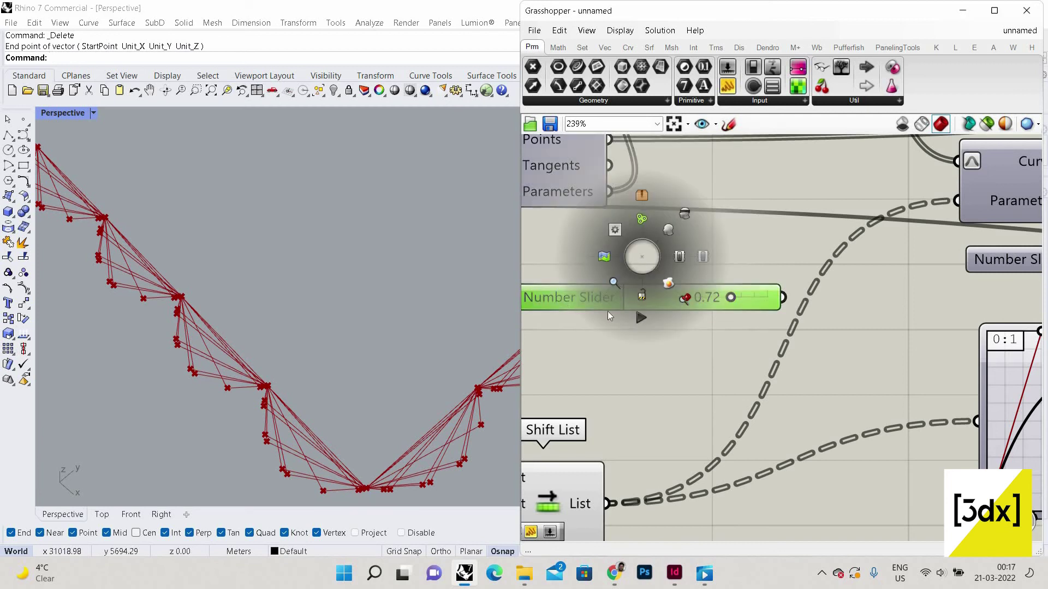
{"action": "left_click", "coordinate": [635, 270]}
Add an Orient component after PolyLine and connect the Polyline output to its Geometry input
{"action": "scroll", "coordinate": [635, 270], "scroll_direction": "down", "scroll_amount": 10}
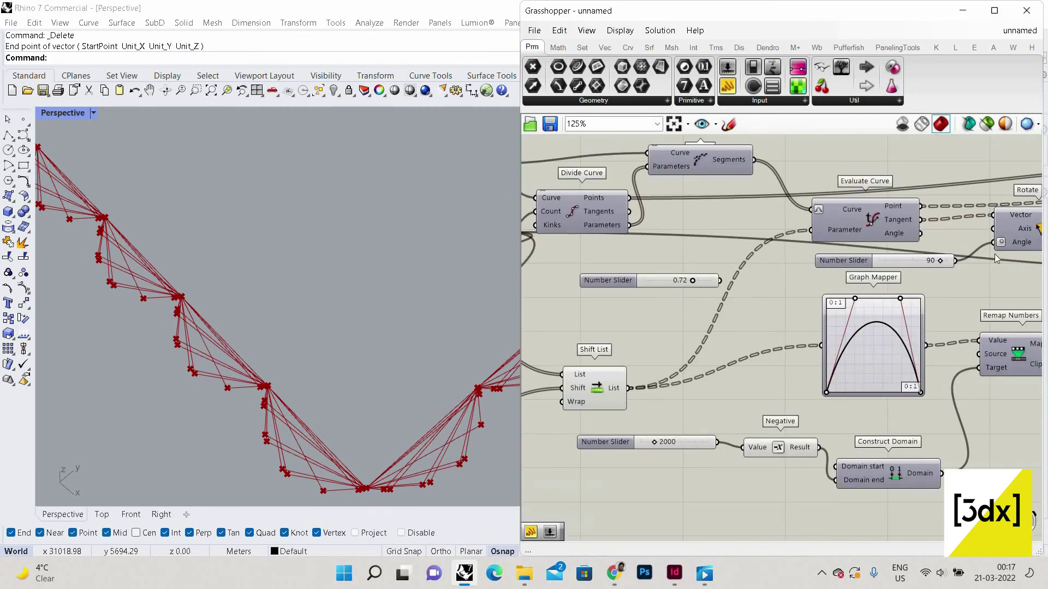
{"action": "scroll", "coordinate": [954, 264], "scroll_direction": "up", "scroll_amount": 6}
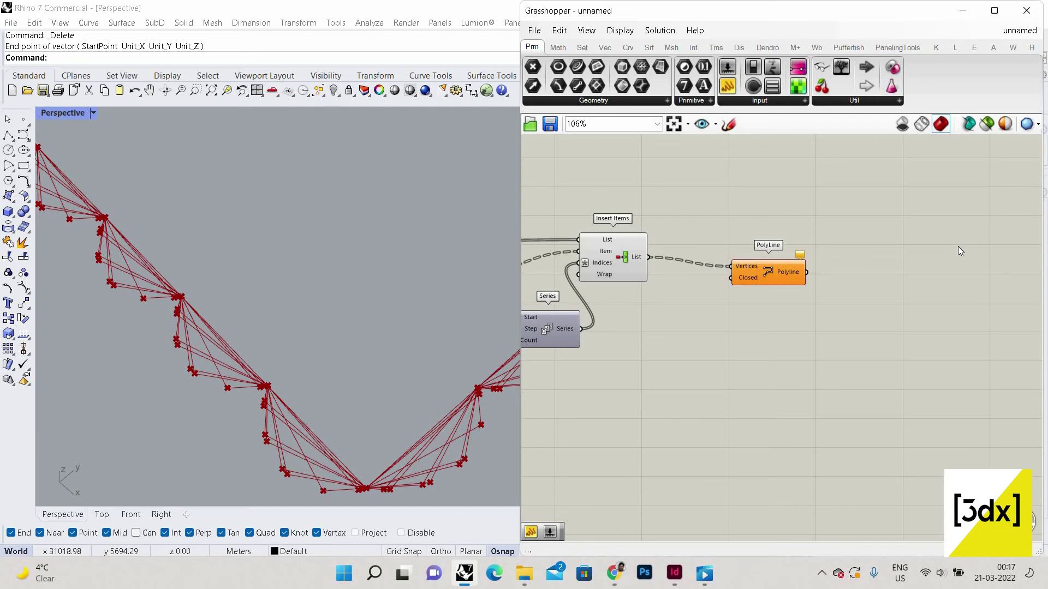
{"action": "double_click", "coordinate": [990, 277]}
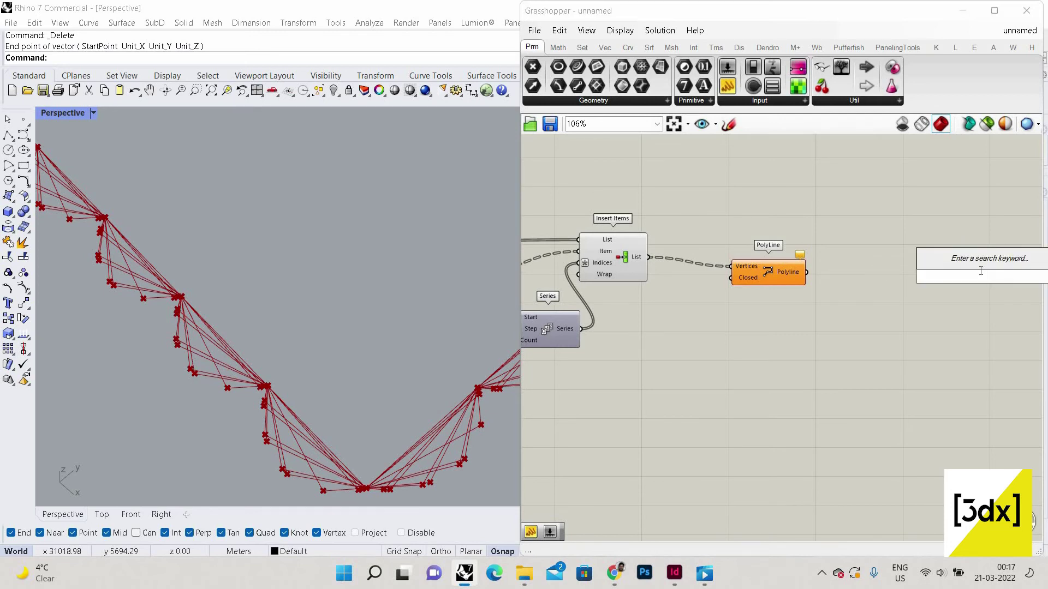
{"action": "type", "text": "orient"}
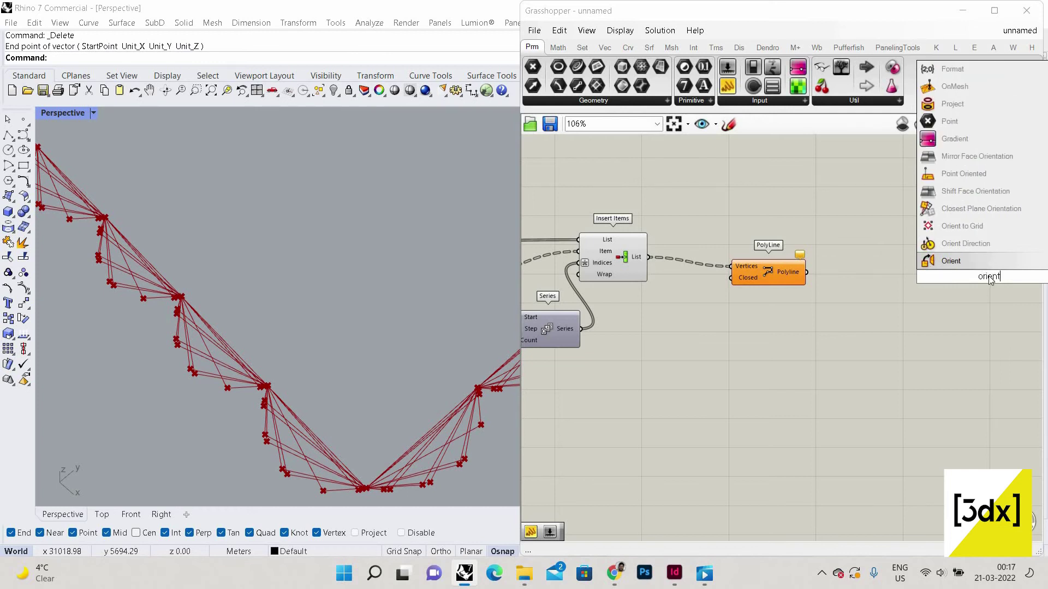
{"action": "key", "text": "Return"}
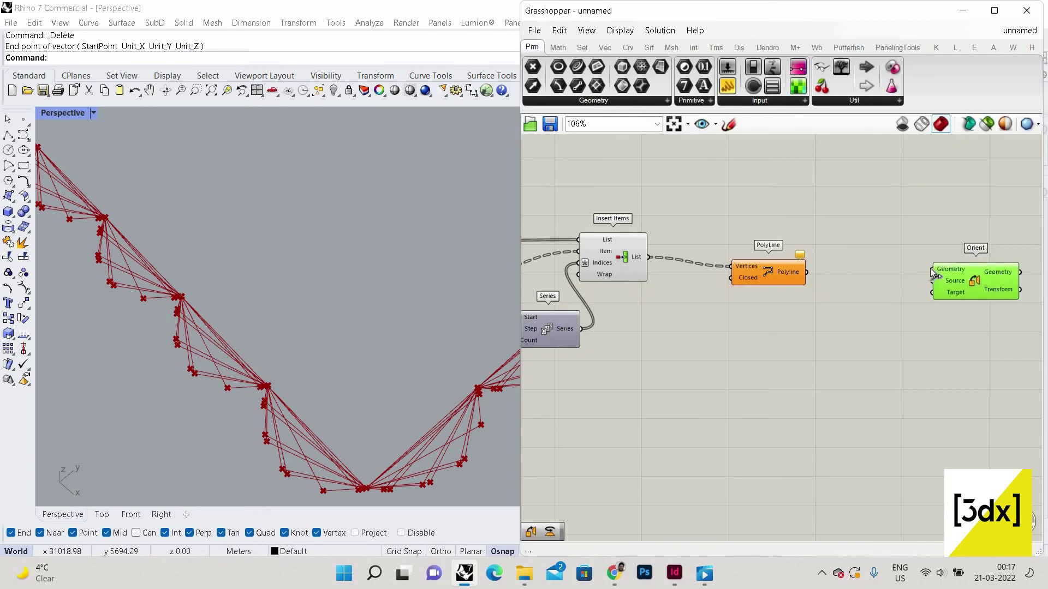
{"action": "left_click_drag", "start_coordinate": [931, 269], "coordinate": [806, 272]}
{"action": "left_click", "coordinate": [958, 246]}
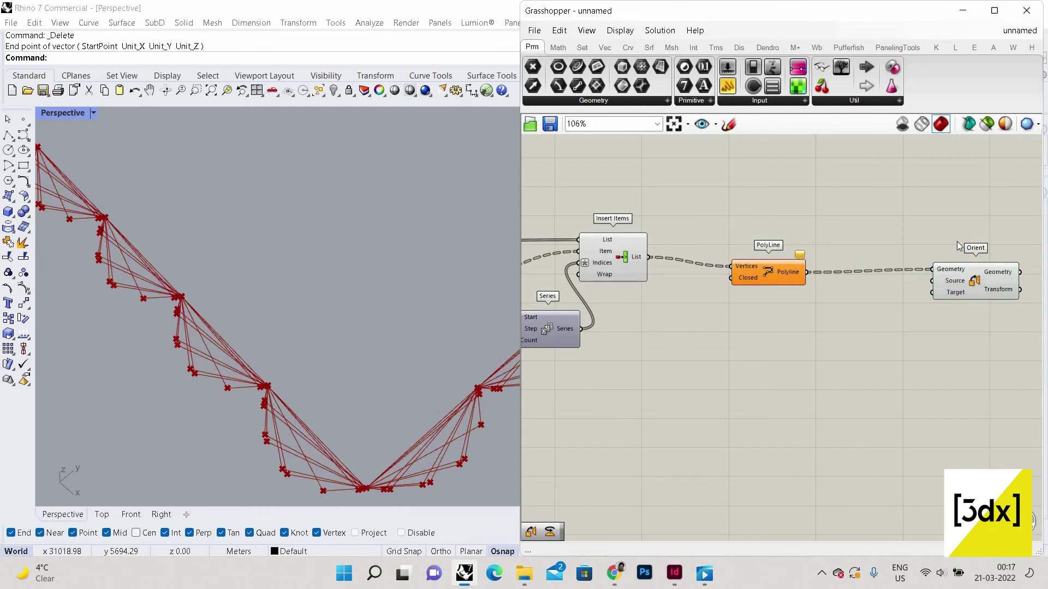
Add a Linear Array component below PolyLine and connect its Geometry output to Orient's Target input
{"action": "double_click", "coordinate": [851, 360]}
{"action": "type", "text": "lin"}
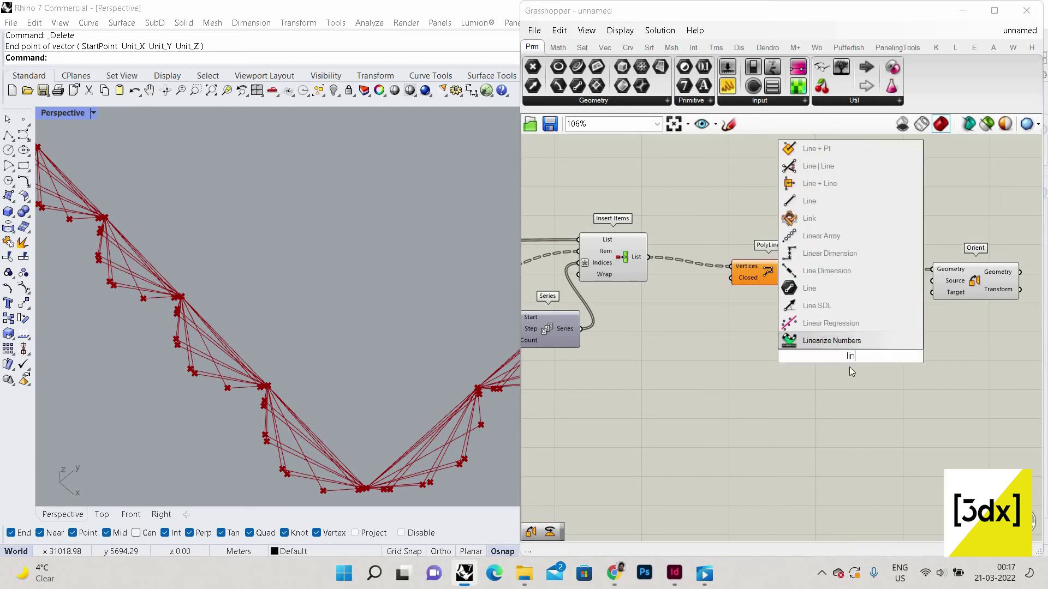
{"action": "type", "text": "ea"}
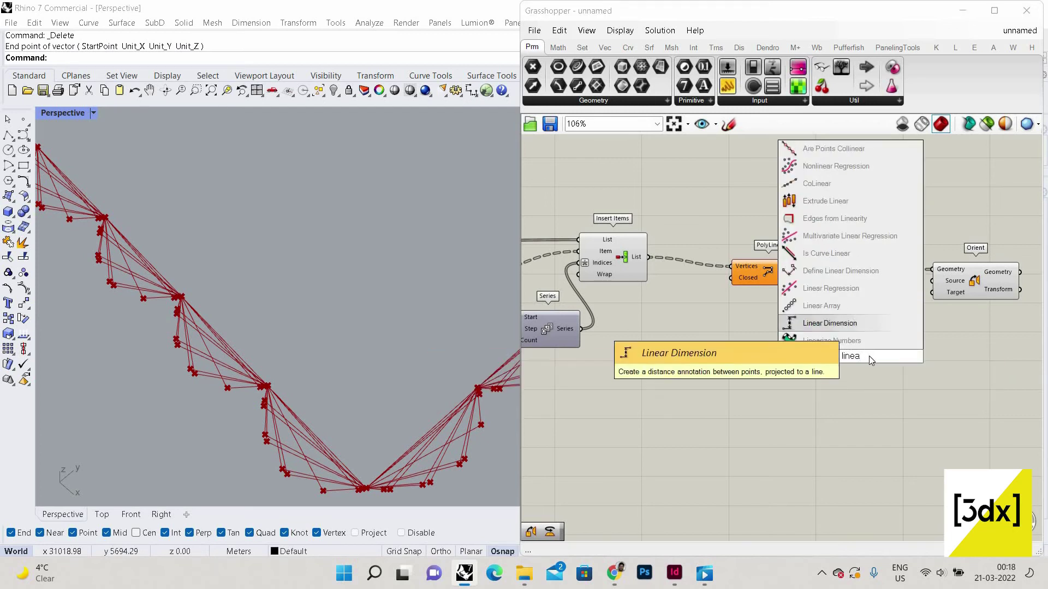
{"action": "left_click", "coordinate": [821, 305]}
{"action": "left_click_drag", "start_coordinate": [894, 347], "coordinate": [929, 300]}
{"action": "left_click_drag", "start_coordinate": [926, 305], "coordinate": [931, 293]}
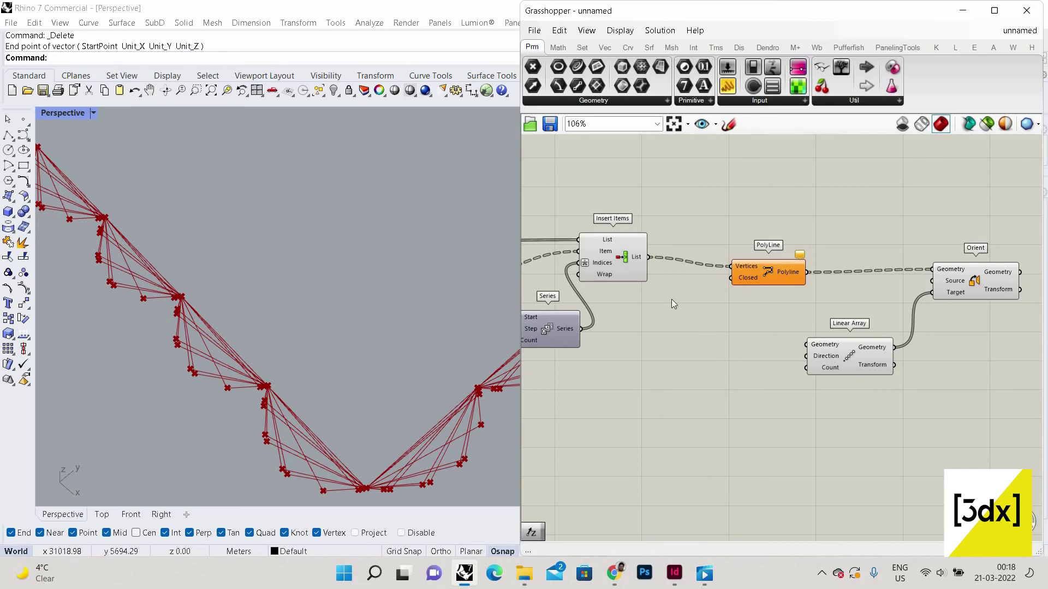
Add an XY Plane component and connect its Plane output to Linear Array's Geometry input
{"action": "double_click", "coordinate": [707, 330]}
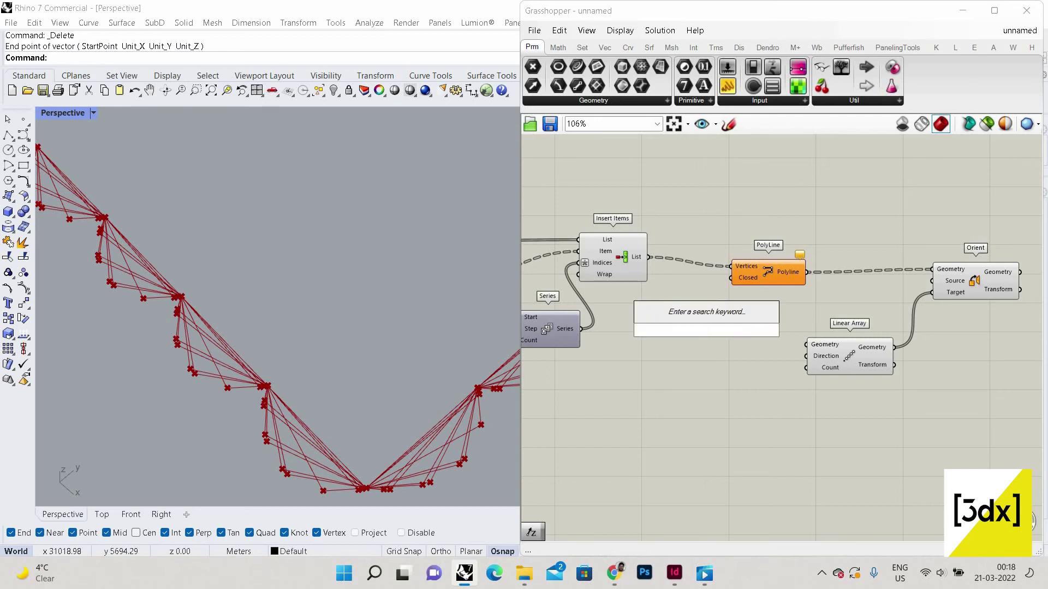
{"action": "type", "text": "xy plane"}
{"action": "key", "text": "Return"}
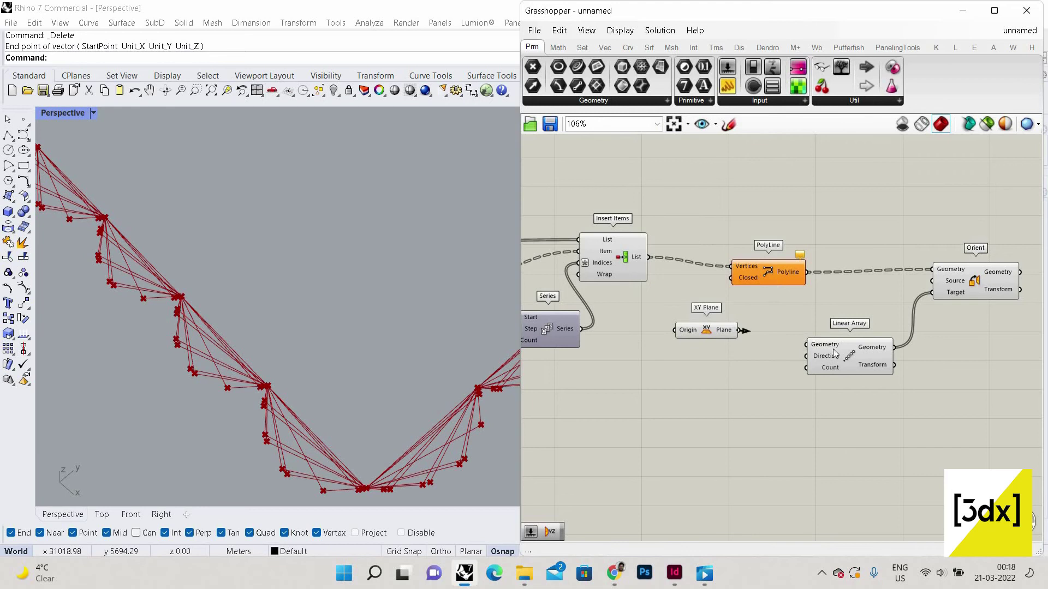
{"action": "left_click_drag", "start_coordinate": [833, 353], "coordinate": [831, 352]}
Add a Unit Z component and connect its vector to Linear Array's Direction input
{"action": "double_click", "coordinate": [717, 384]}
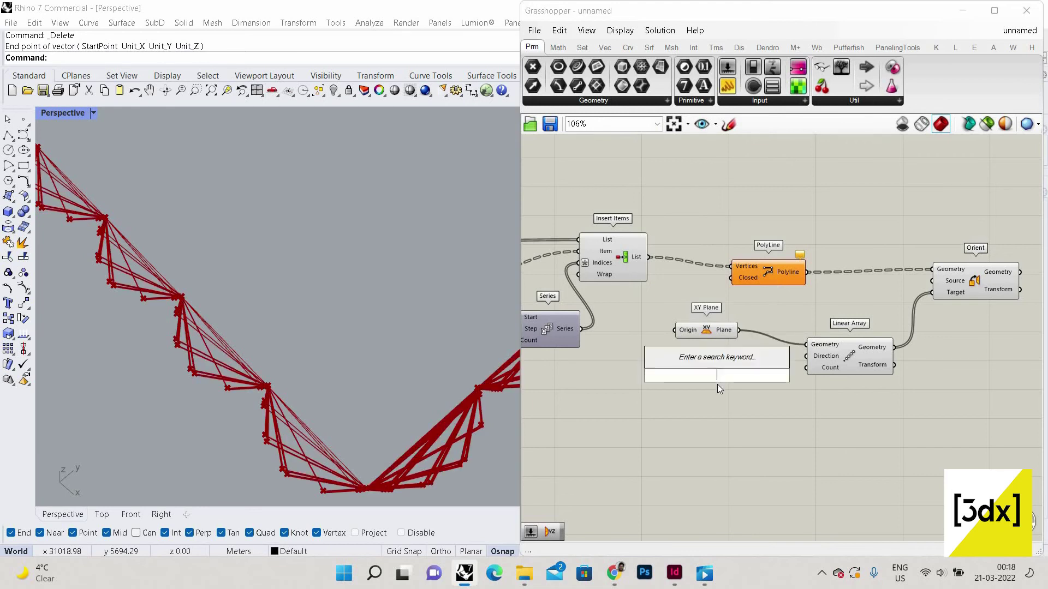
{"action": "type", "text": "unit"}
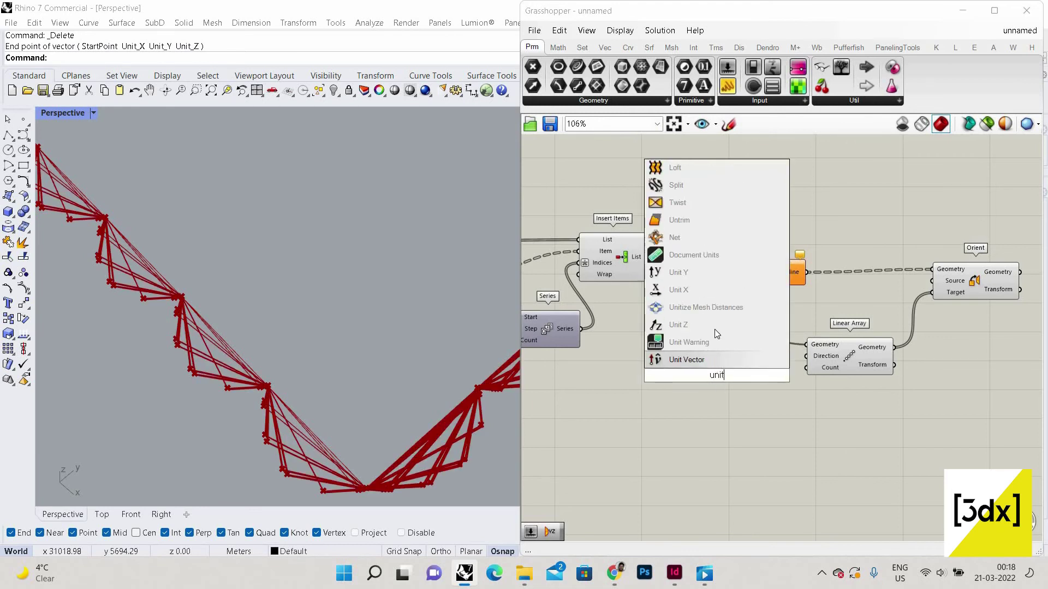
{"action": "left_click", "coordinate": [717, 326]}
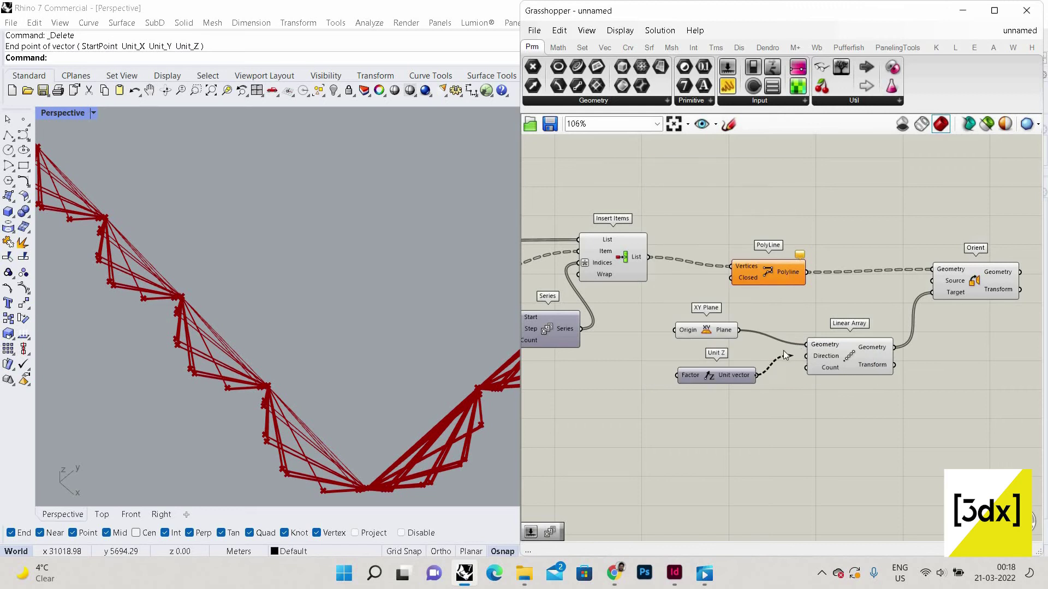
{"action": "left_click_drag", "start_coordinate": [783, 351], "coordinate": [781, 352]}
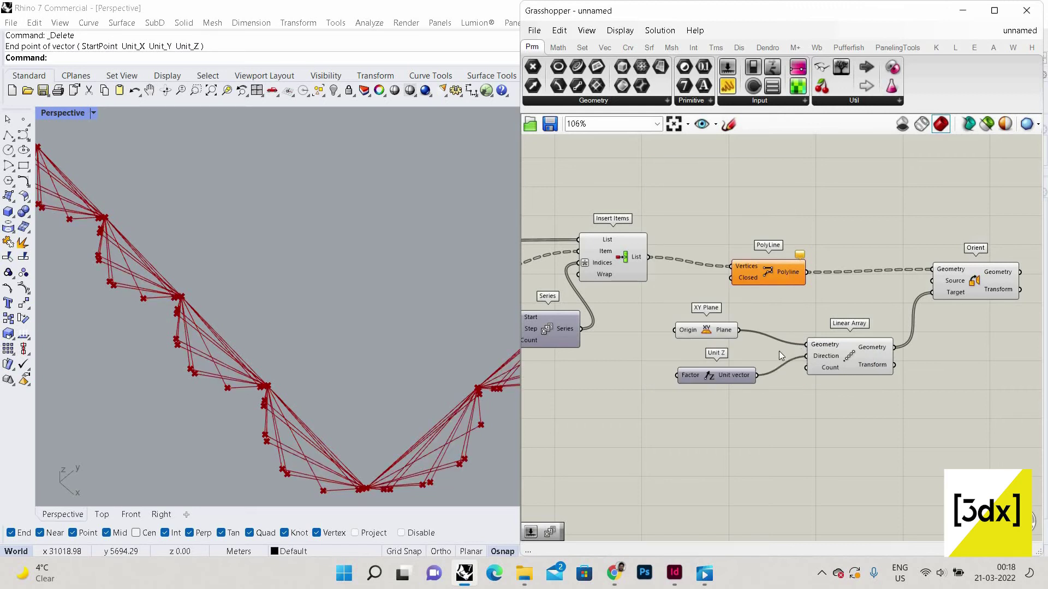
Move Unit Z lower on the canvas and place a number slider set to 3000 beside its Factor input
{"action": "scroll", "coordinate": [780, 377], "scroll_direction": "down", "scroll_amount": 3}
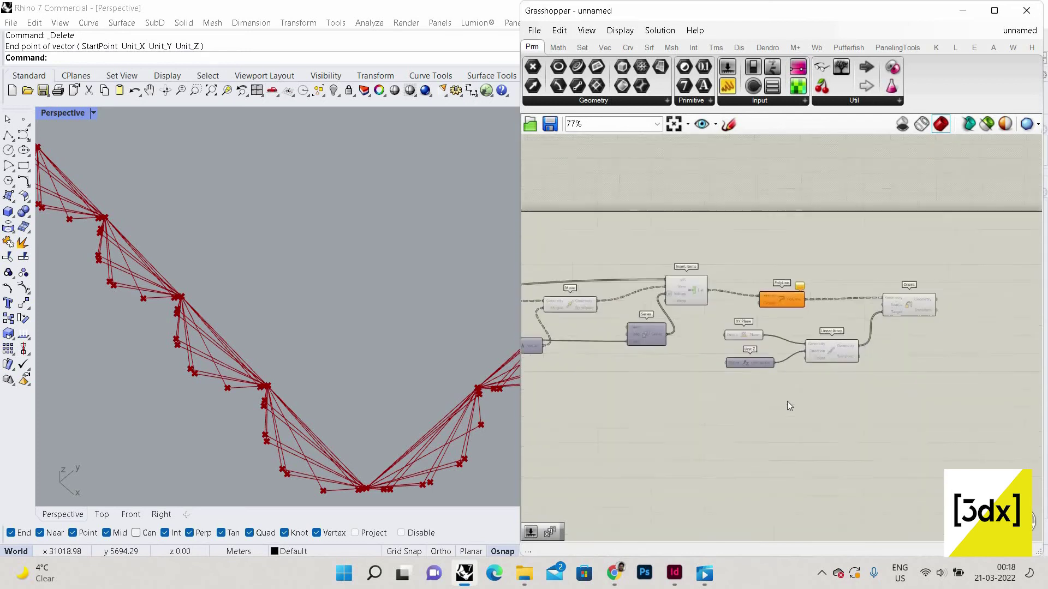
{"action": "scroll", "coordinate": [715, 404], "scroll_direction": "up", "scroll_amount": 3}
{"action": "left_click_drag", "start_coordinate": [758, 358], "coordinate": [779, 404]}
{"action": "double_click", "coordinate": [656, 421]}
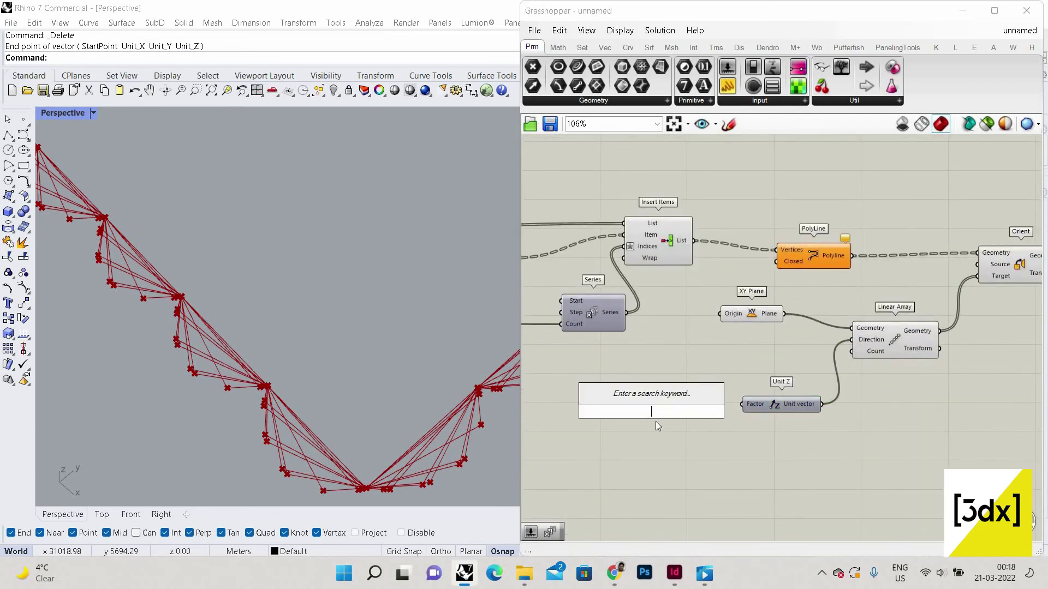
{"action": "type", "text": "3"}
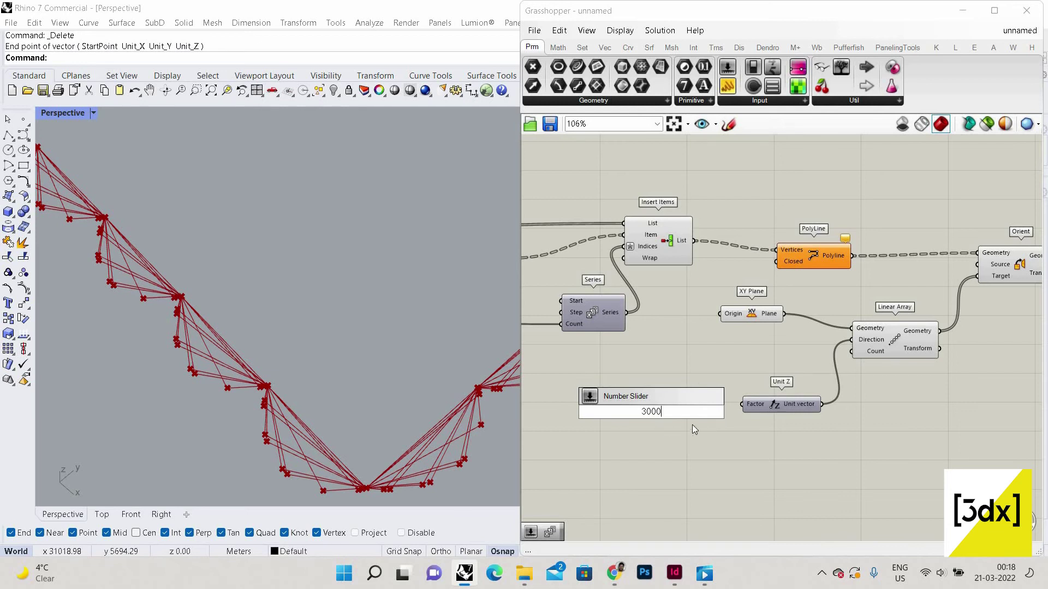
{"action": "type", "text": "000"}
{"action": "key", "text": "Return"}
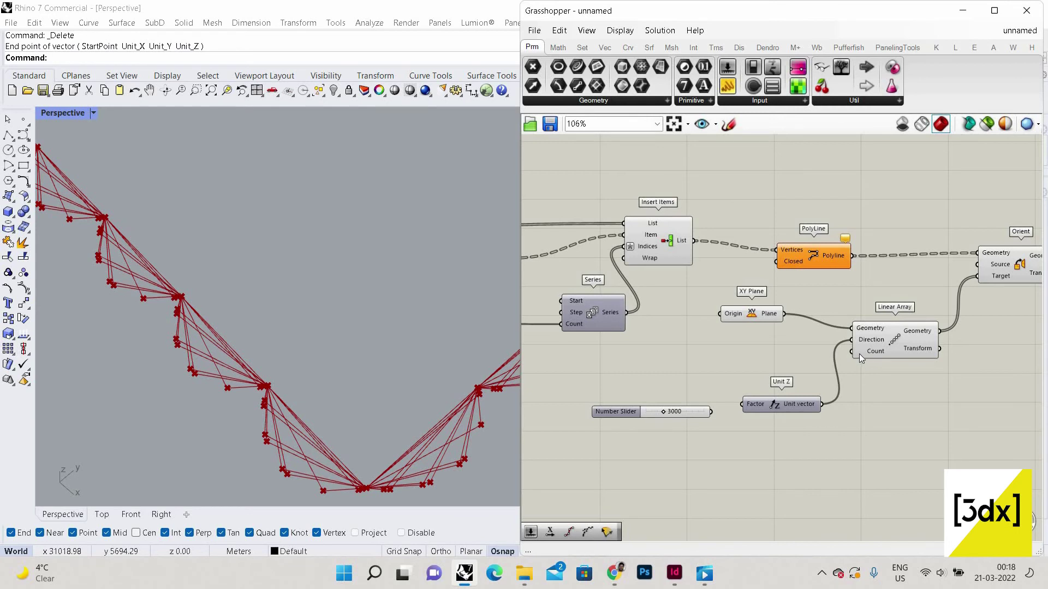
Add a number slider set to 24 below the Series component and connect it to Linear Array's Count input
{"action": "scroll", "coordinate": [859, 353], "scroll_direction": "down", "scroll_amount": 4}
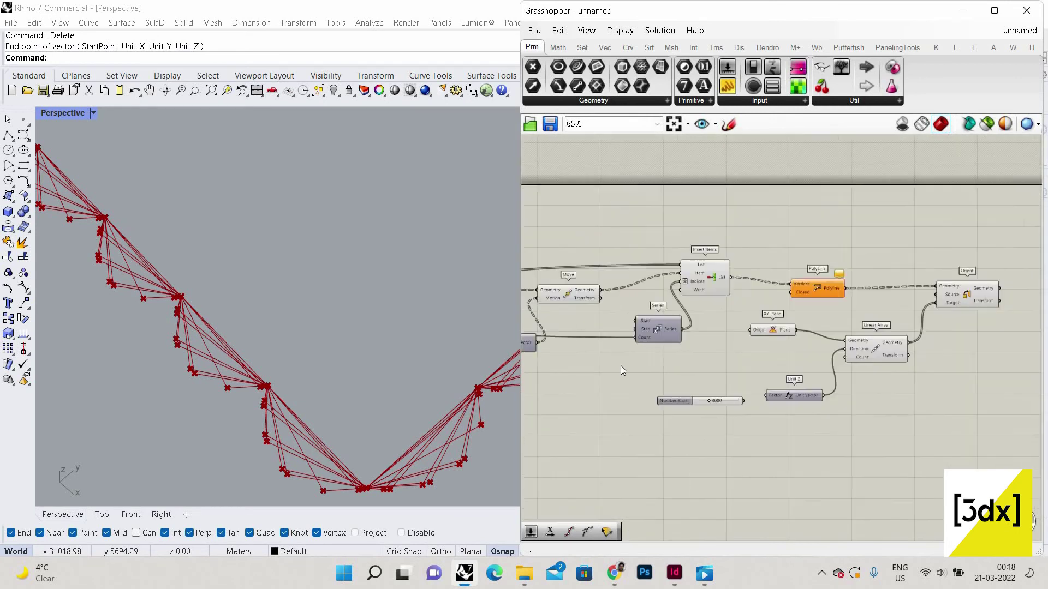
{"action": "scroll", "coordinate": [595, 352], "scroll_direction": "down", "scroll_amount": 5}
{"action": "scroll", "coordinate": [575, 359], "scroll_direction": "up", "scroll_amount": 8}
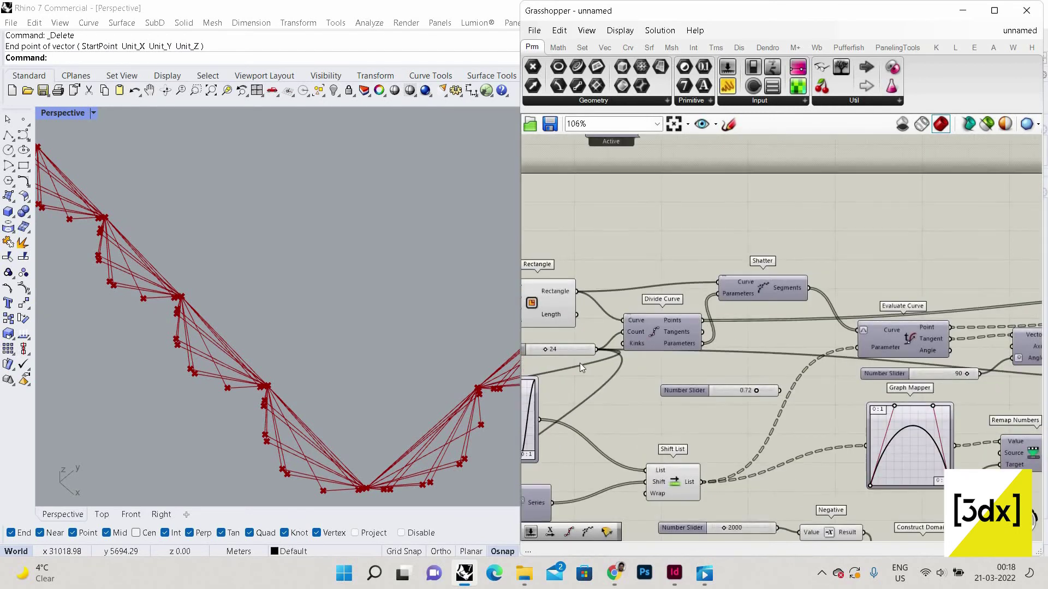
{"action": "scroll", "coordinate": [580, 362], "scroll_direction": "down", "scroll_amount": 6}
{"action": "scroll", "coordinate": [872, 376], "scroll_direction": "up", "scroll_amount": 1}
{"action": "scroll", "coordinate": [873, 415], "scroll_direction": "up", "scroll_amount": 5}
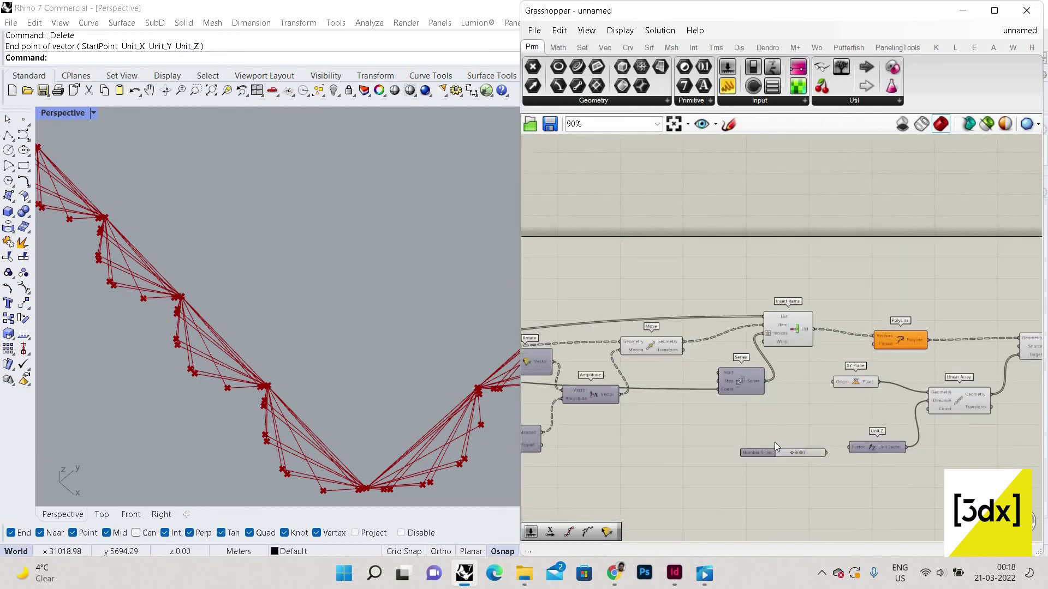
{"action": "double_click", "coordinate": [774, 441]}
{"action": "type", "text": "24"}
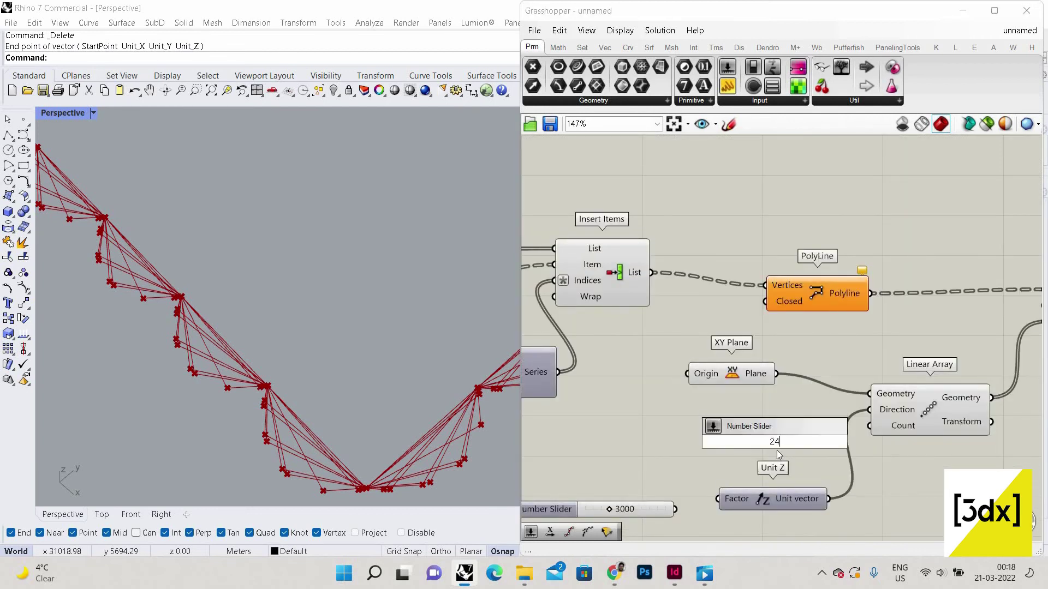
{"action": "key", "text": "Return"}
{"action": "left_click_drag", "start_coordinate": [852, 440], "coordinate": [620, 433]}
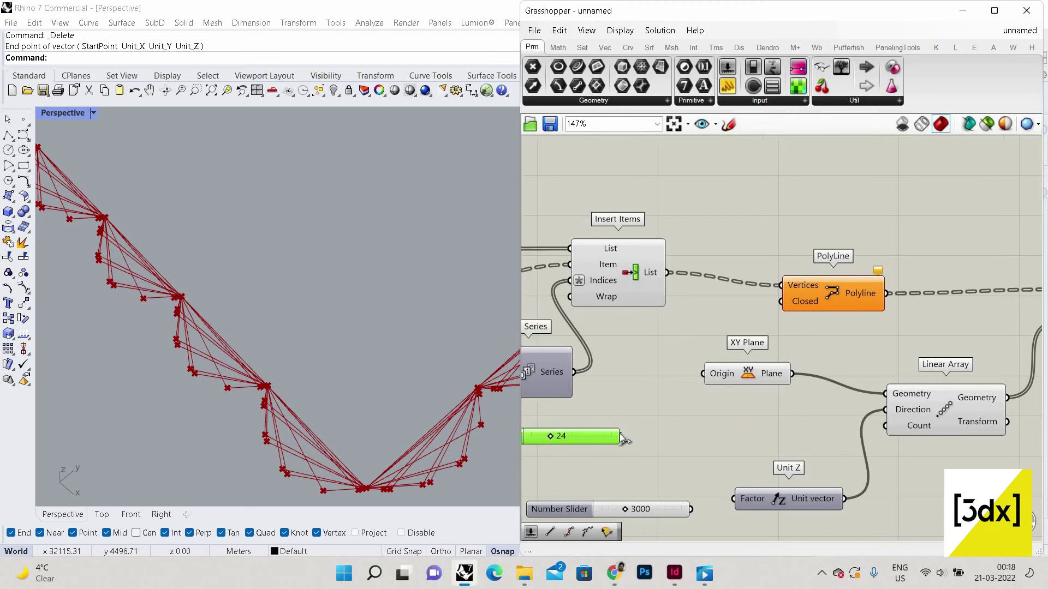
{"action": "left_click_drag", "start_coordinate": [885, 425], "coordinate": [621, 436]}
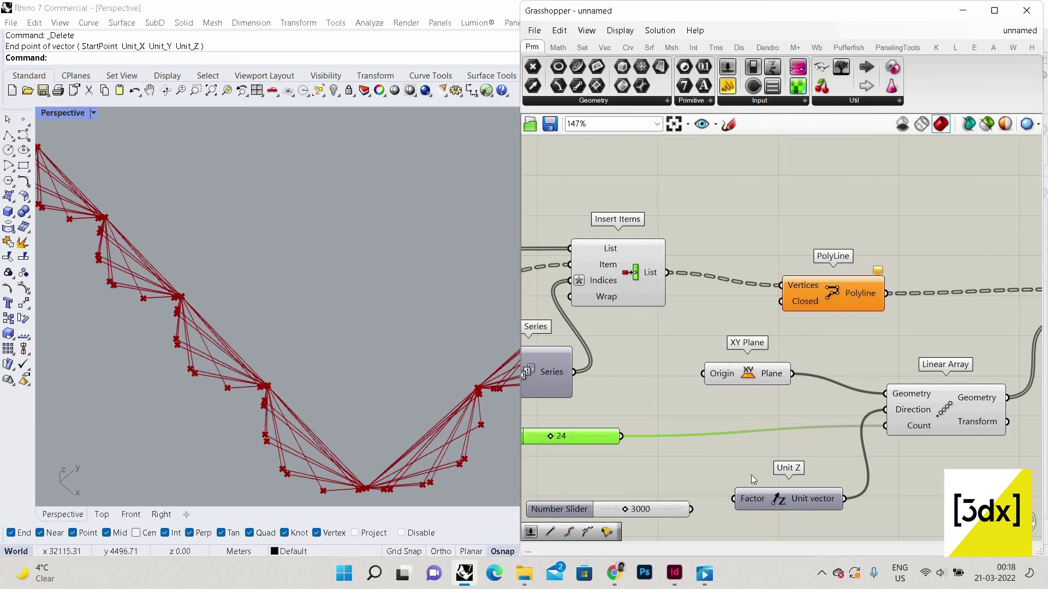
Connect the 3000 number slider to the Factor input of Unit Z
{"action": "scroll", "coordinate": [731, 489], "scroll_direction": "down", "scroll_amount": 1}
{"action": "scroll", "coordinate": [764, 469], "scroll_direction": "up", "scroll_amount": 1}
{"action": "left_click_drag", "start_coordinate": [765, 472], "coordinate": [728, 482]}
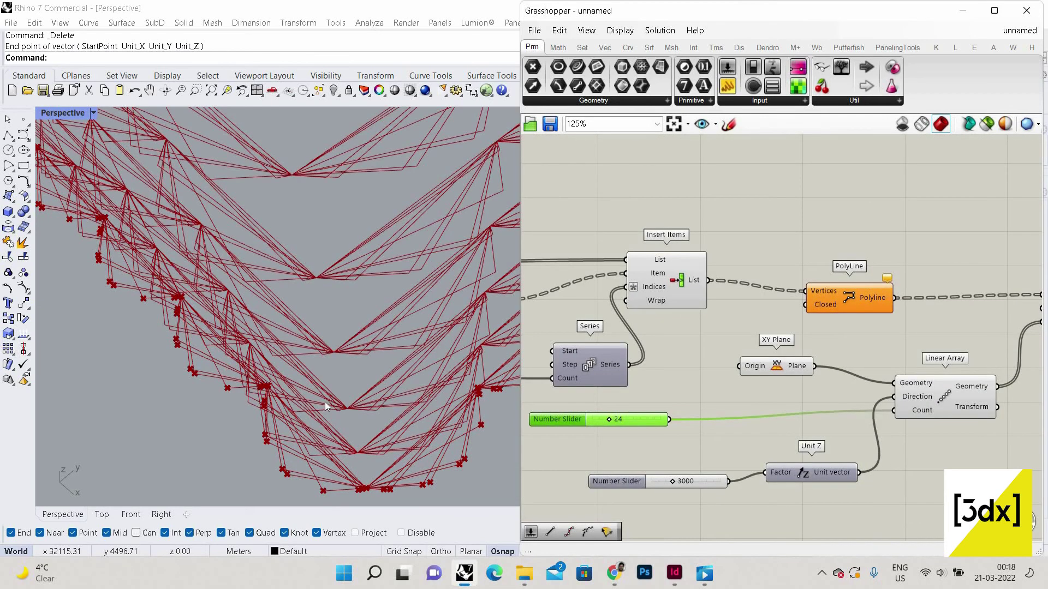
{"action": "scroll", "coordinate": [339, 405], "scroll_direction": "down", "scroll_amount": 8}
{"action": "scroll", "coordinate": [360, 313], "scroll_direction": "down", "scroll_amount": 4}
{"action": "scroll", "coordinate": [357, 216], "scroll_direction": "up", "scroll_amount": 6}
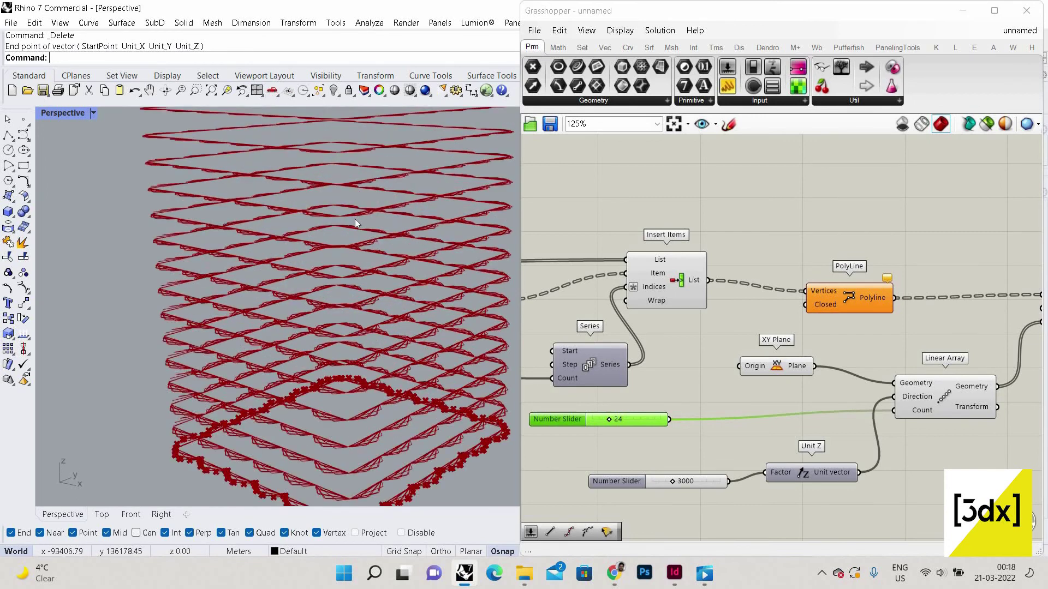
{"action": "scroll", "coordinate": [355, 266], "scroll_direction": "down", "scroll_amount": 6}
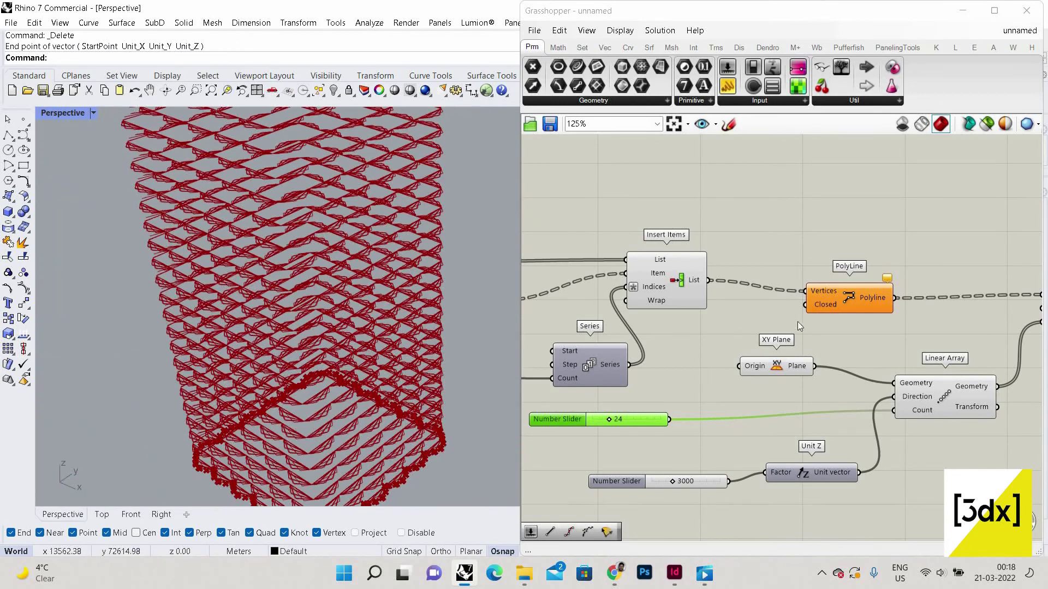
Flatten the Polyline output of the PolyLine component so each floor plane receives one outline
{"action": "scroll", "coordinate": [378, 325], "scroll_direction": "up", "scroll_amount": 3}
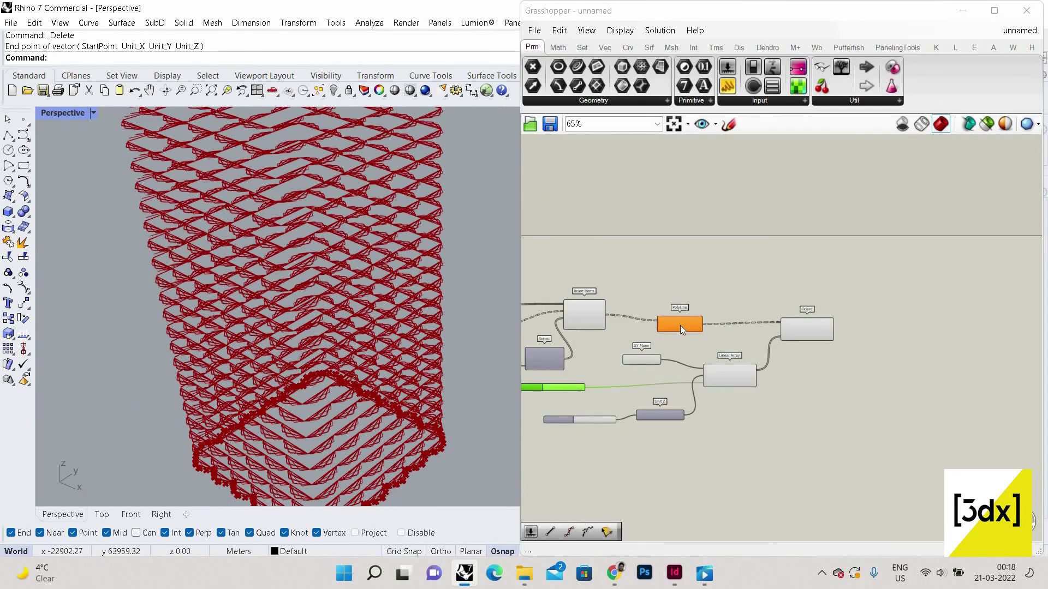
{"action": "scroll", "coordinate": [868, 333], "scroll_direction": "up", "scroll_amount": 2}
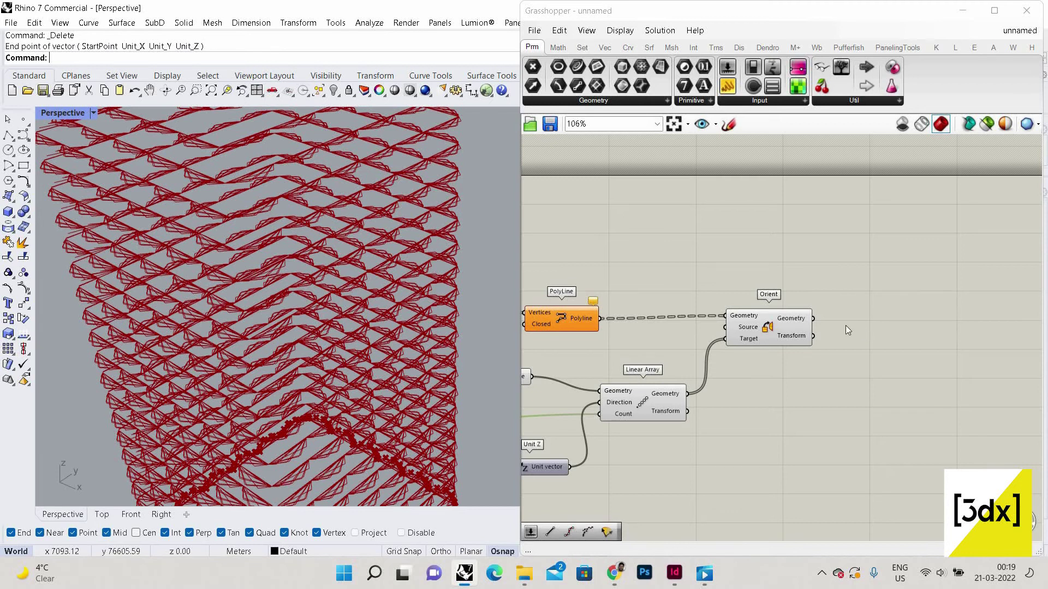
{"action": "scroll", "coordinate": [686, 318], "scroll_direction": "down", "scroll_amount": 2}
{"action": "scroll", "coordinate": [683, 336], "scroll_direction": "up", "scroll_amount": 5}
{"action": "right_click", "coordinate": [683, 336]}
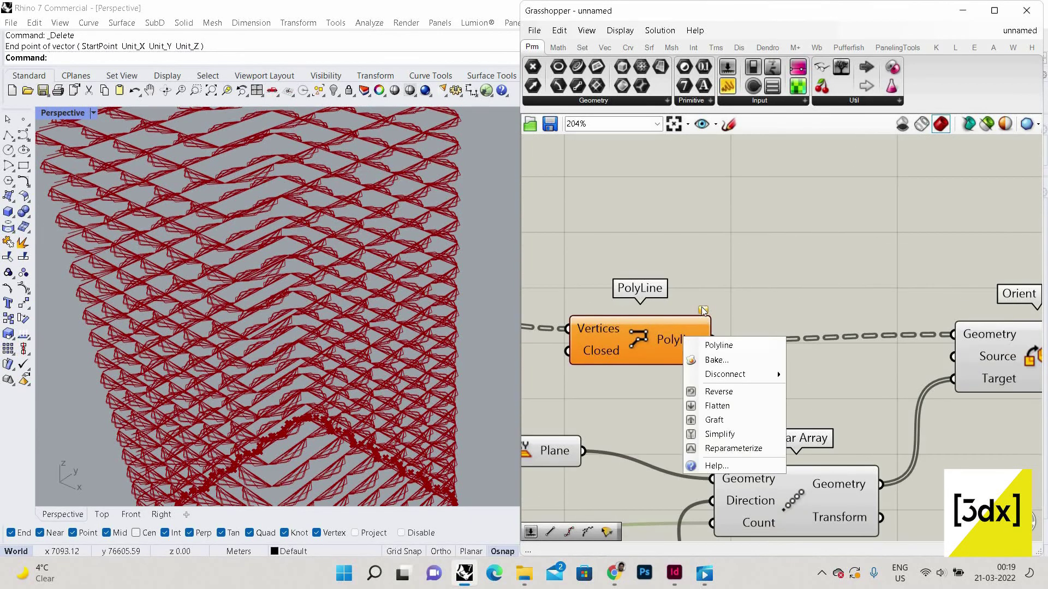
{"action": "left_click", "coordinate": [702, 306]}
{"action": "mouse_move", "coordinate": [703, 309]}
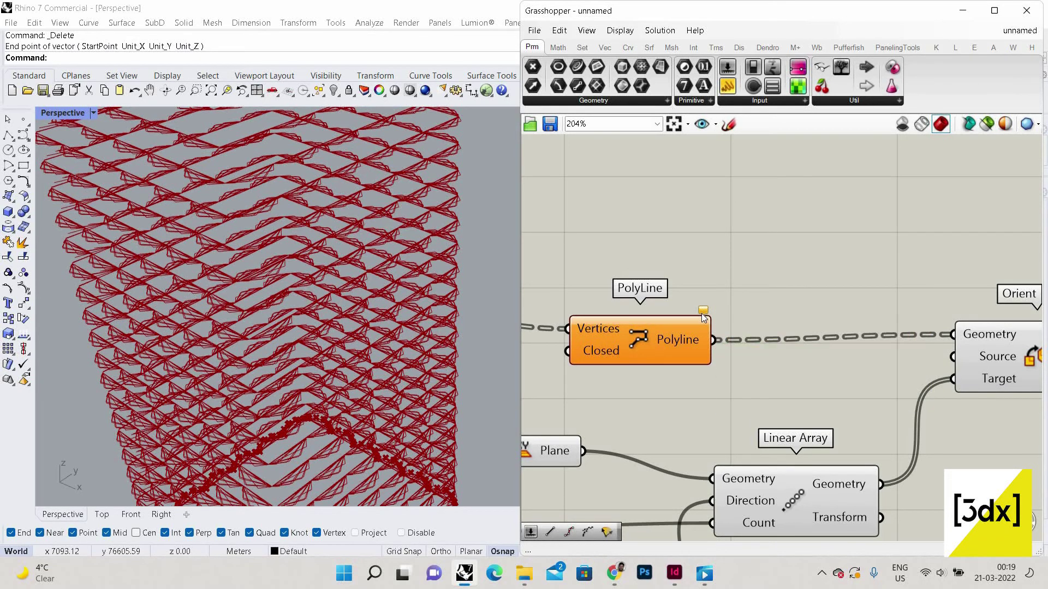
{"action": "mouse_move", "coordinate": [693, 340]}
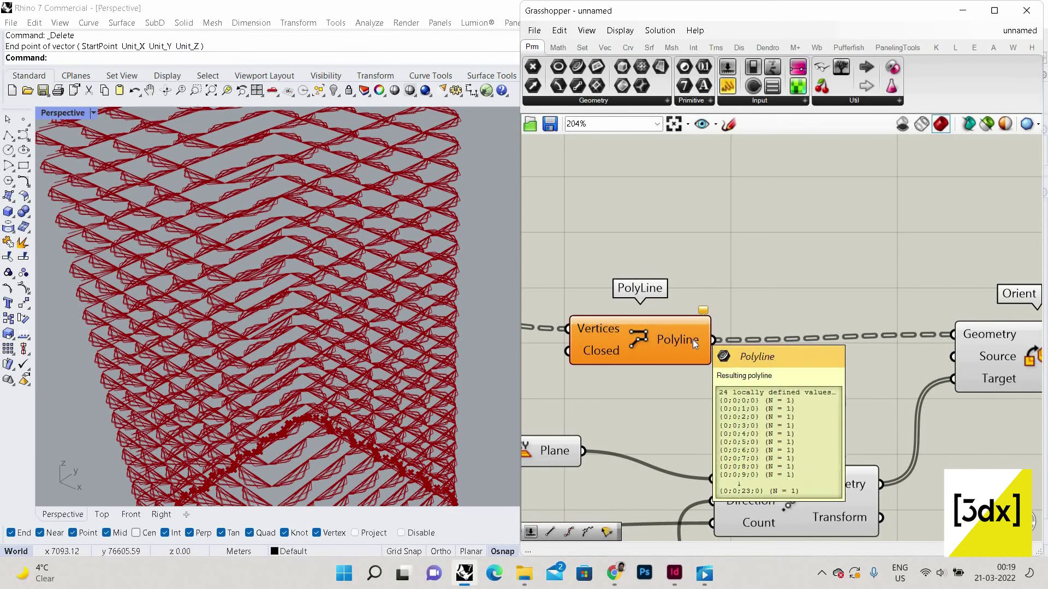
{"action": "right_click", "coordinate": [692, 339]}
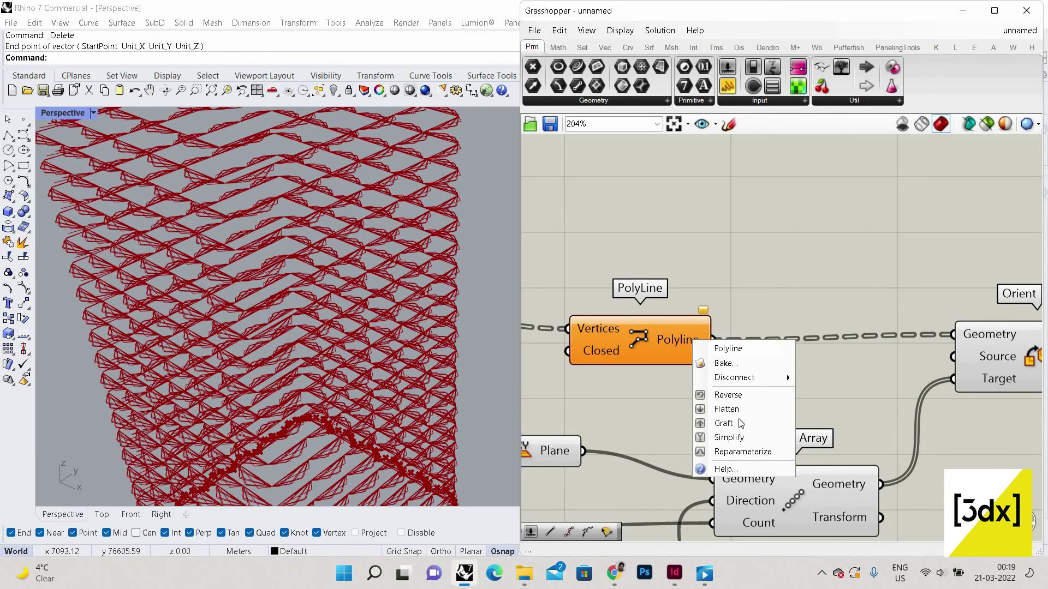
{"action": "left_click", "coordinate": [736, 409]}
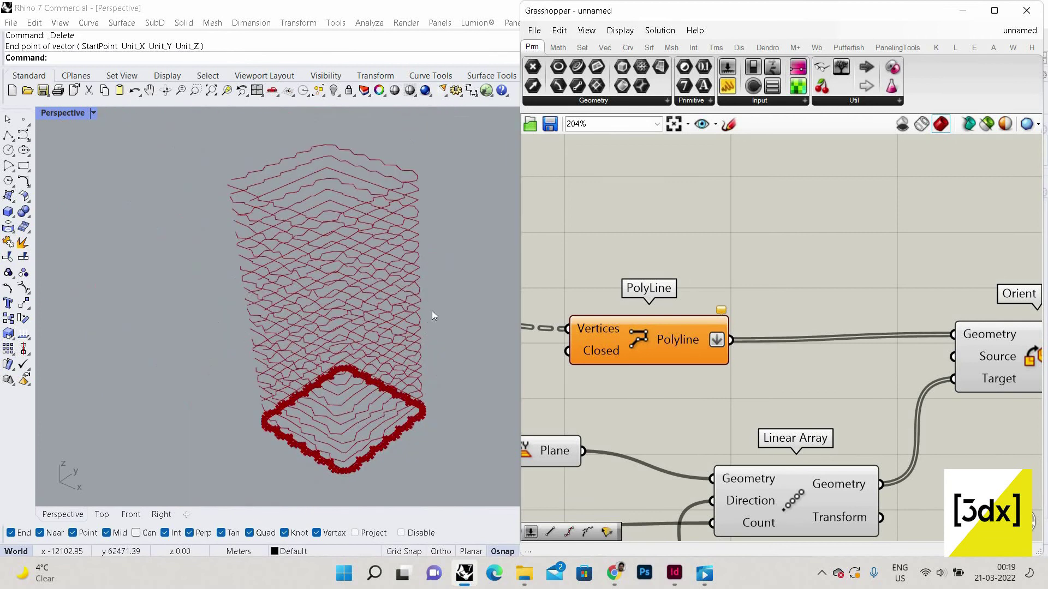
{"action": "scroll", "coordinate": [407, 276], "scroll_direction": "up", "scroll_amount": 8}
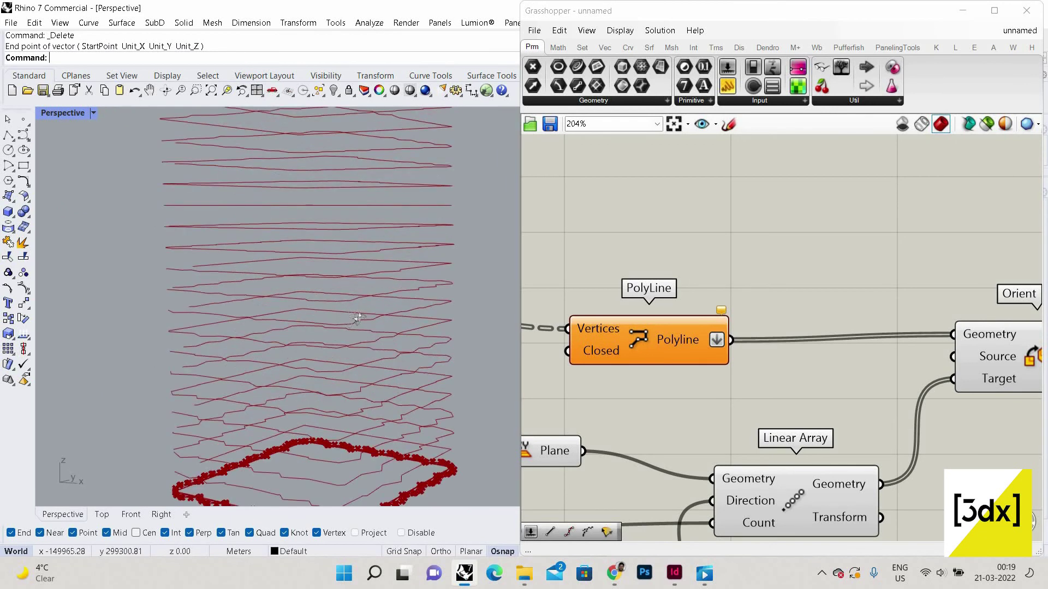
{"action": "right_click_drag", "start_coordinate": [357, 318], "coordinate": [421, 277]}
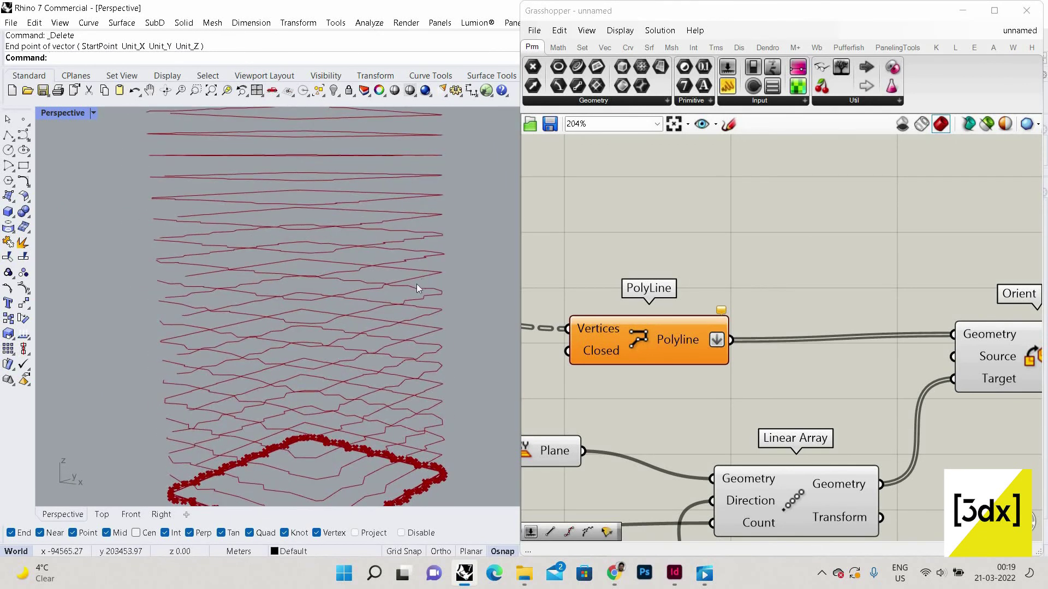
Add an Extrude component after Orient and connect Orient's Geometry output to its Base input
{"action": "scroll", "coordinate": [824, 334], "scroll_direction": "down", "scroll_amount": 5}
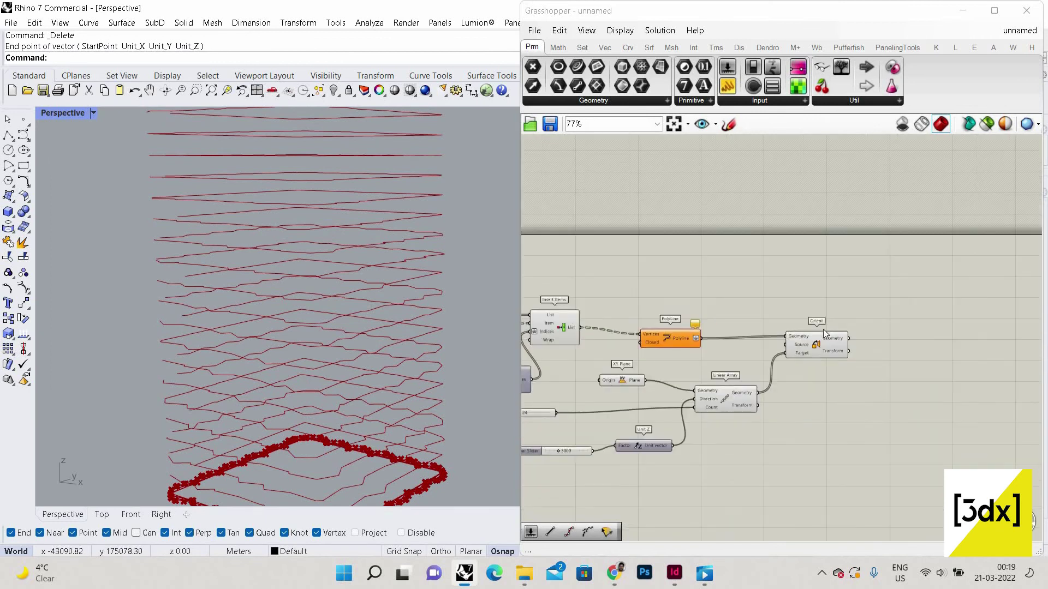
{"action": "scroll", "coordinate": [910, 342], "scroll_direction": "up", "scroll_amount": 2}
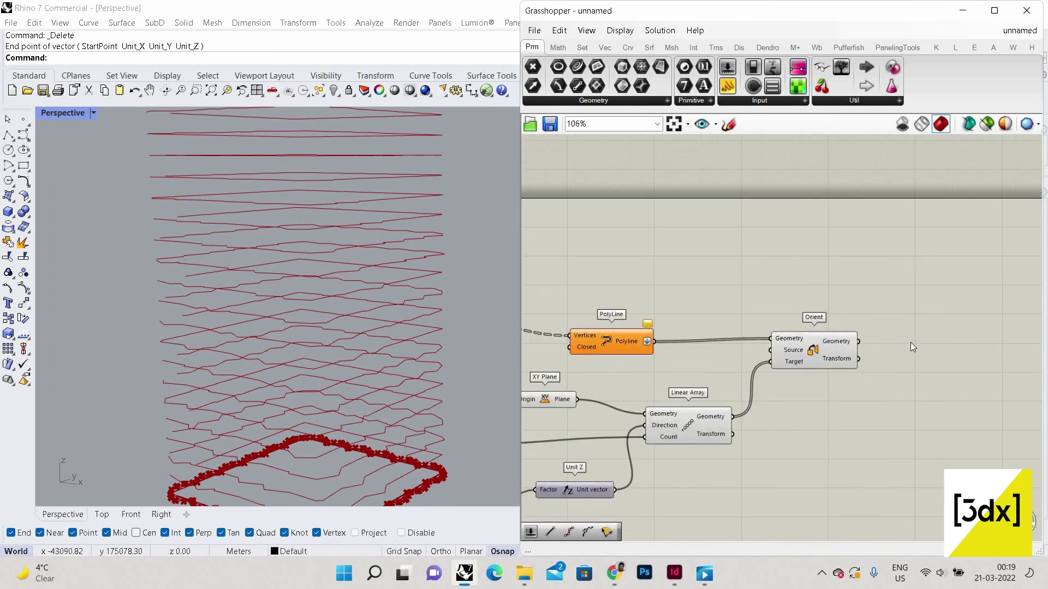
{"action": "double_click", "coordinate": [911, 342]}
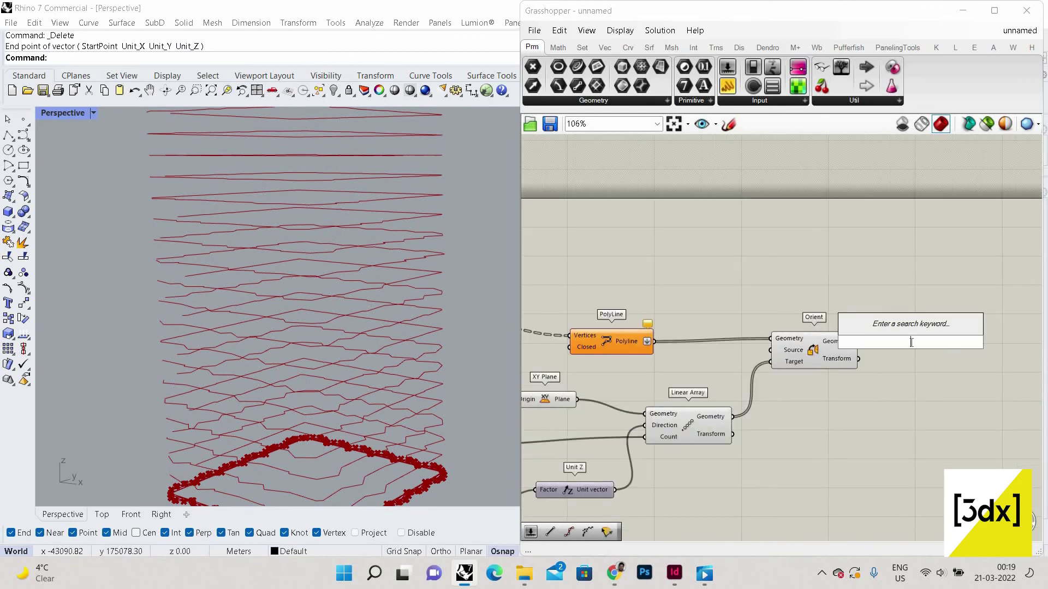
{"action": "type", "text": "extru"}
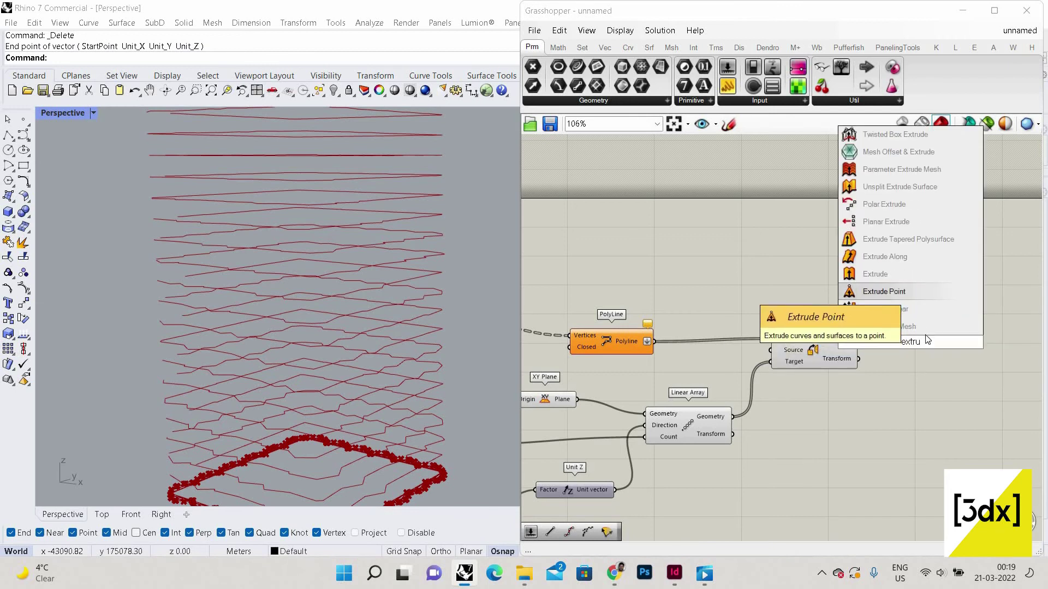
{"action": "key", "text": "Up"}
{"action": "key", "text": "Return"}
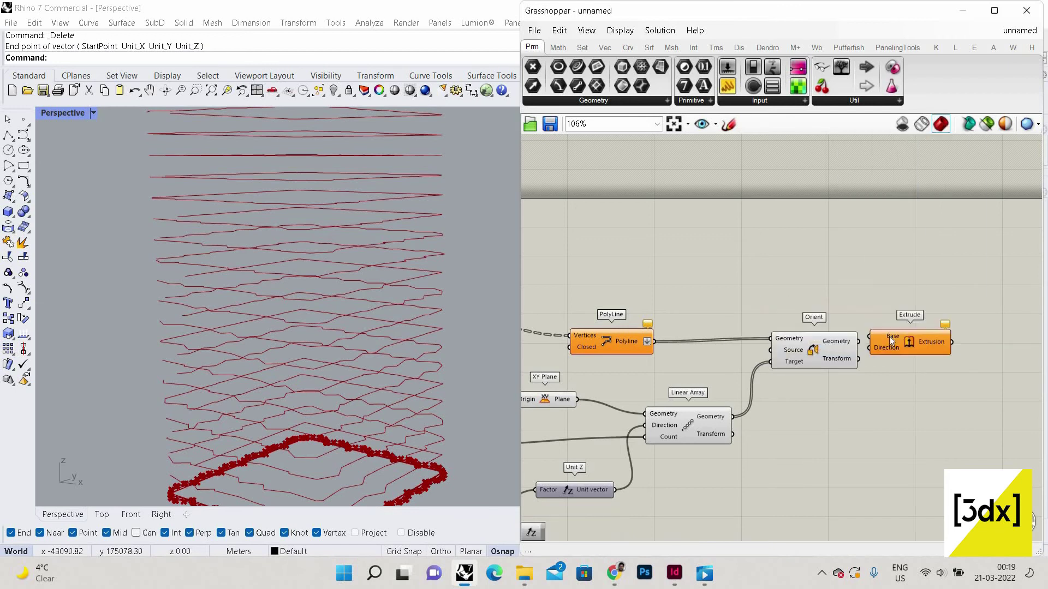
{"action": "left_click_drag", "start_coordinate": [904, 346], "coordinate": [858, 341]}
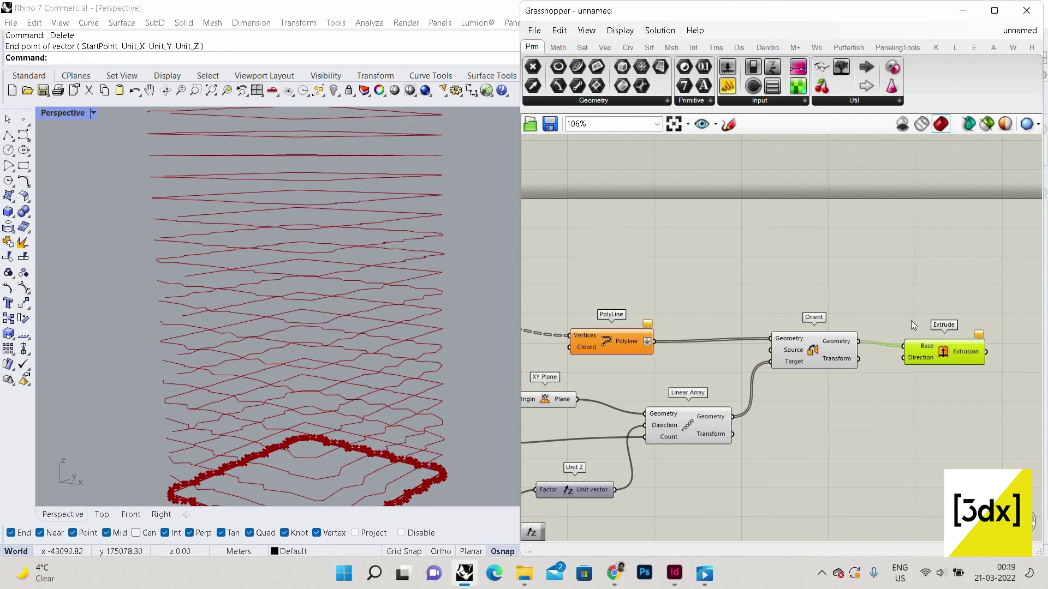
Add a second Unit Z component below Orient and connect its vector to Extrude's Direction input
{"action": "double_click", "coordinate": [761, 470]}
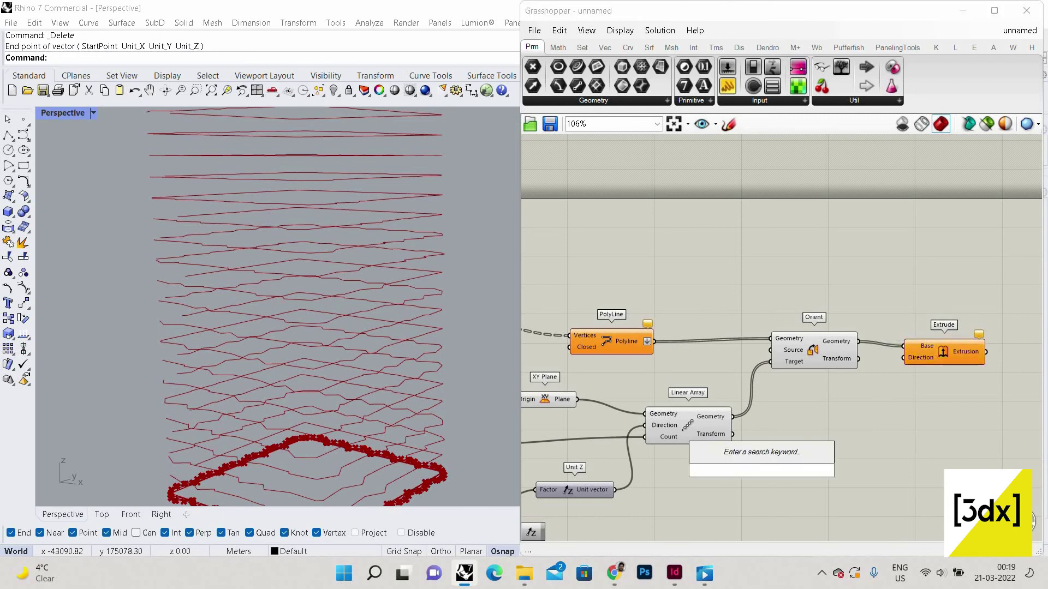
{"action": "type", "text": "unit"}
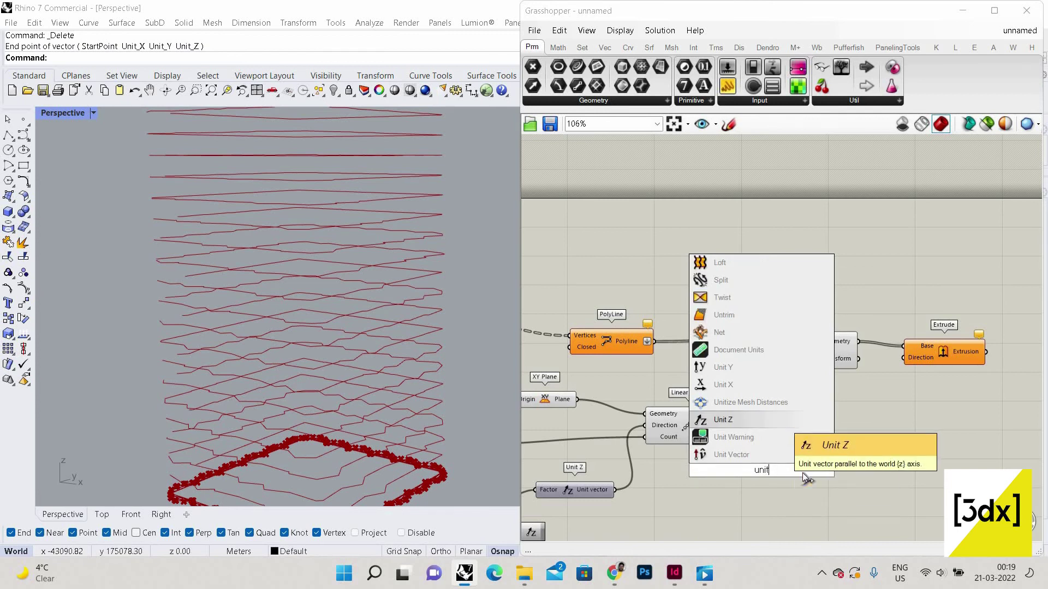
{"action": "key", "text": "Return"}
{"action": "left_click_drag", "start_coordinate": [801, 470], "coordinate": [825, 473]}
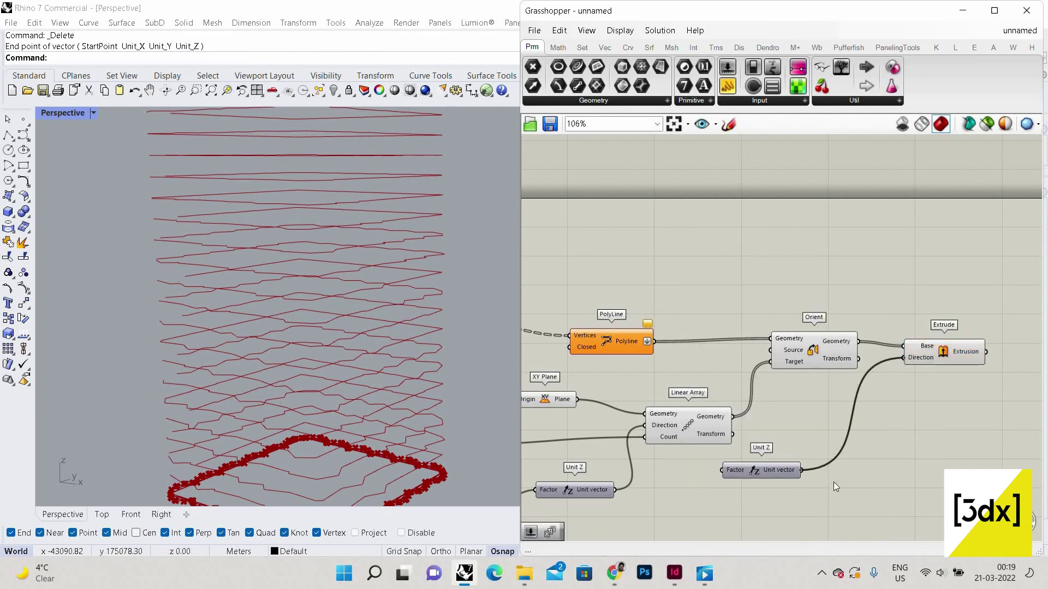
{"action": "double_click", "coordinate": [682, 494]}
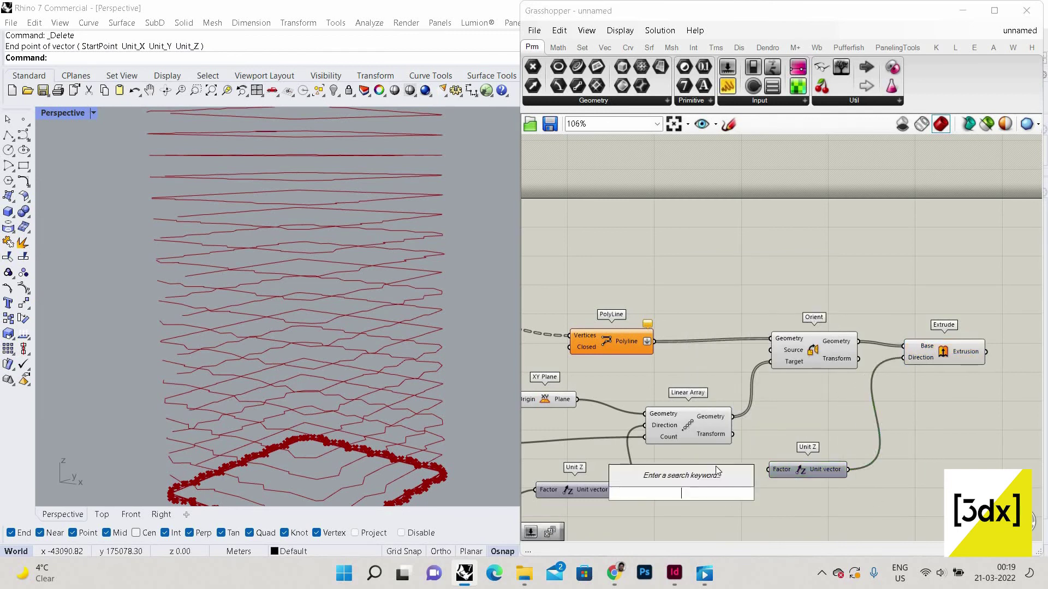
{"action": "left_click", "coordinate": [756, 420]}
Delete the second Unit Z component that feeds Extrude's Direction input
{"action": "scroll", "coordinate": [682, 440], "scroll_direction": "down", "scroll_amount": 5}
{"action": "scroll", "coordinate": [627, 465], "scroll_direction": "up", "scroll_amount": 3}
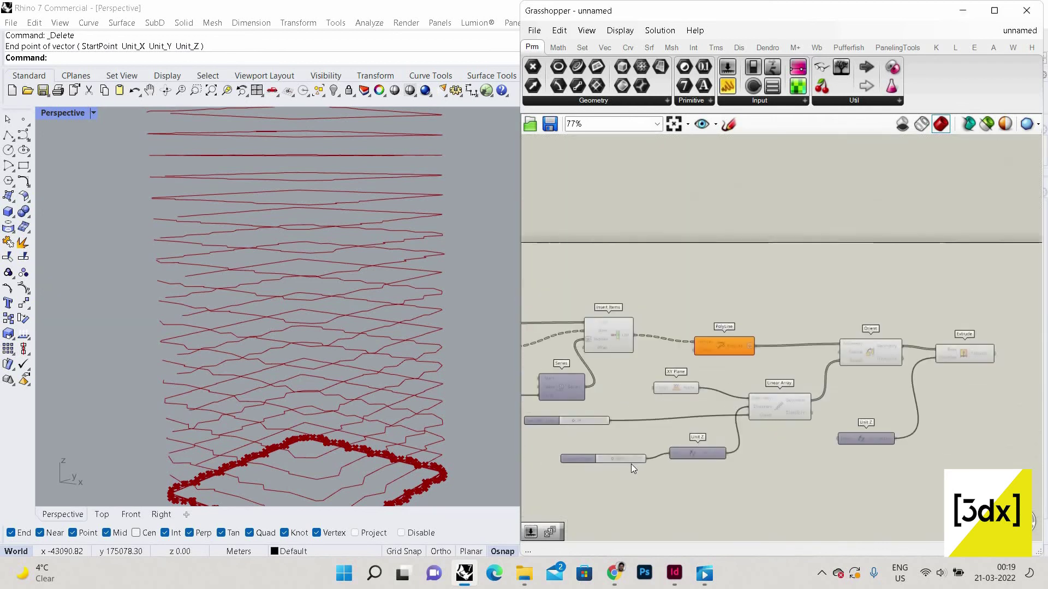
{"action": "scroll", "coordinate": [631, 464], "scroll_direction": "up", "scroll_amount": 3}
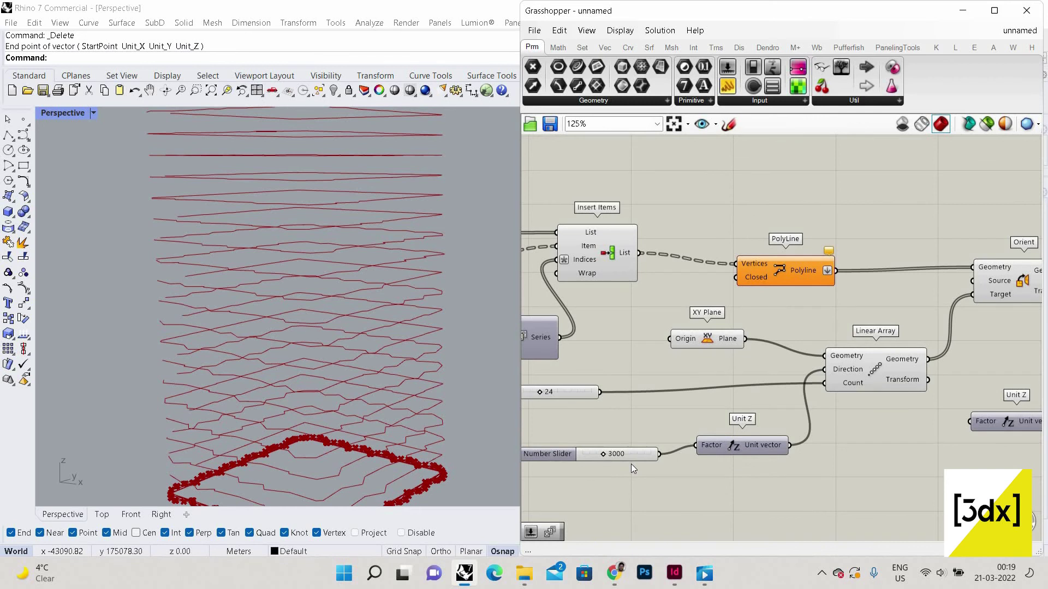
{"action": "left_click", "coordinate": [990, 424]}
{"action": "key", "text": "Delete"}
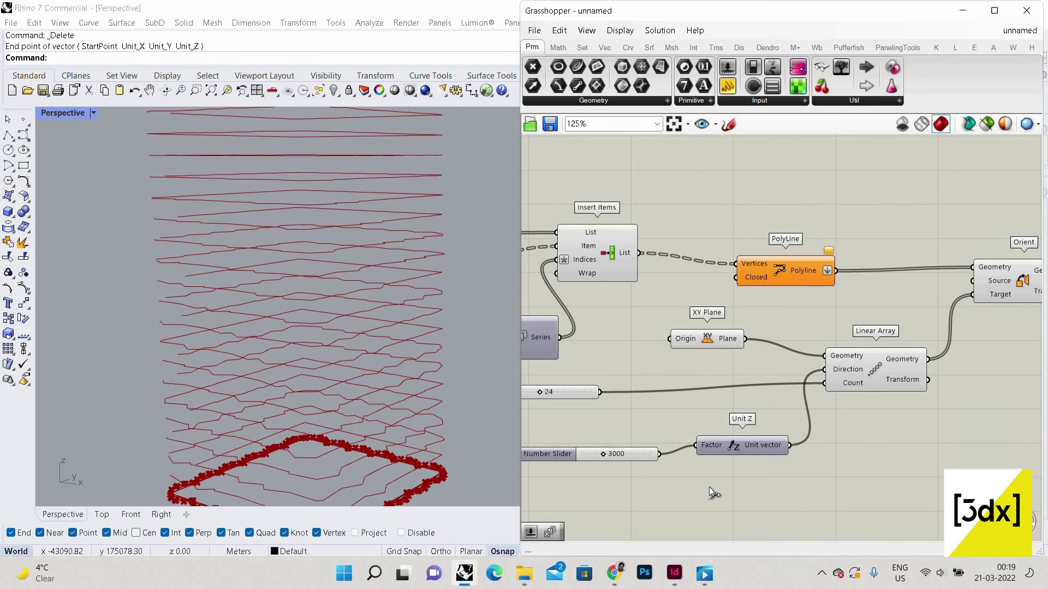
Connect the vector output of Linear Array's Unit Z to Extrude's Direction input and inspect the extruded tower
{"action": "scroll", "coordinate": [932, 402], "scroll_direction": "down", "scroll_amount": 4}
{"action": "left_click_drag", "start_coordinate": [932, 402], "coordinate": [922, 381]}
{"action": "scroll", "coordinate": [922, 381], "scroll_direction": "up", "scroll_amount": 3}
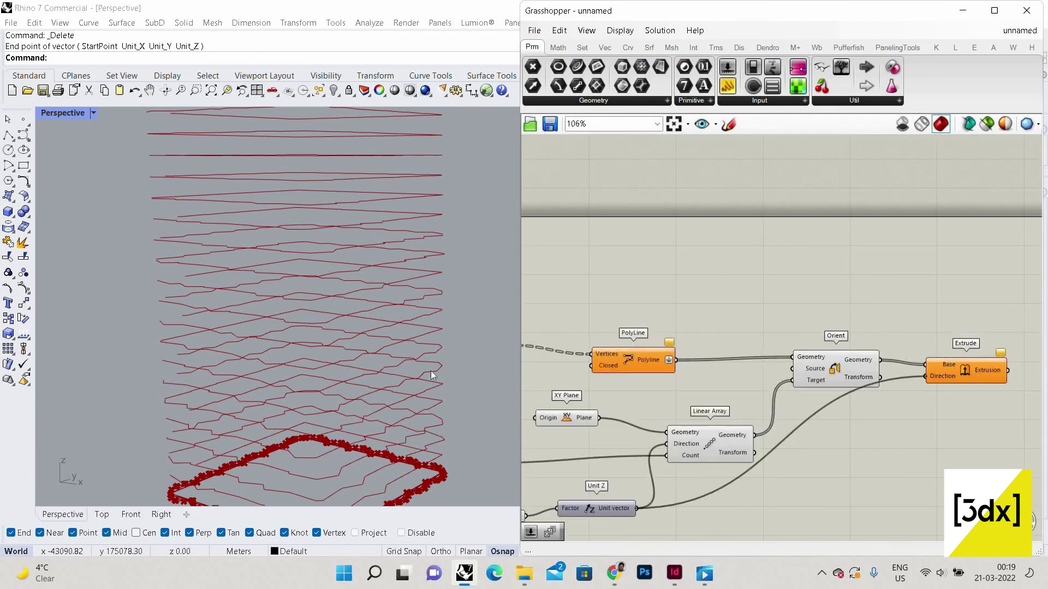
{"action": "scroll", "coordinate": [455, 244], "scroll_direction": "down", "scroll_amount": 3}
{"action": "right_click_drag", "start_coordinate": [455, 244], "coordinate": [358, 329]}
{"action": "scroll", "coordinate": [328, 325], "scroll_direction": "up", "scroll_amount": 6}
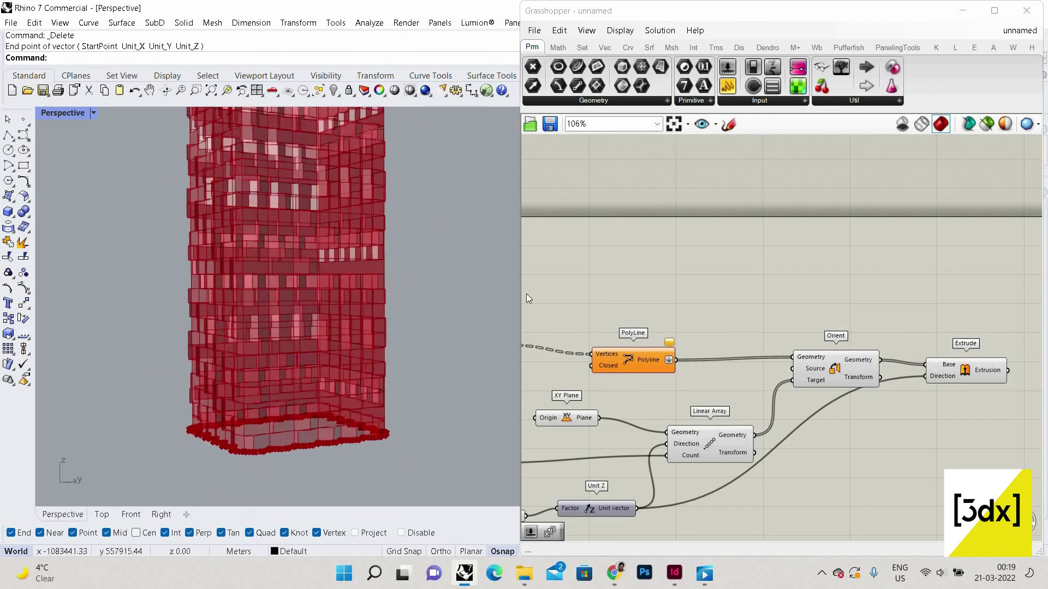
{"action": "scroll", "coordinate": [450, 332], "scroll_direction": "down", "scroll_amount": 4}
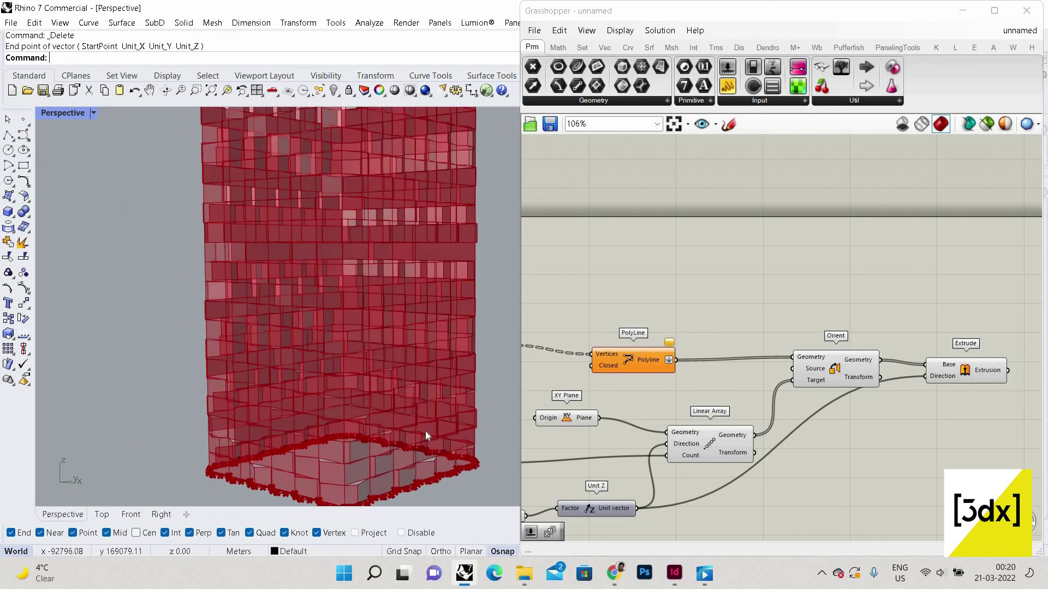
{"action": "scroll", "coordinate": [682, 376], "scroll_direction": "down", "scroll_amount": 4}
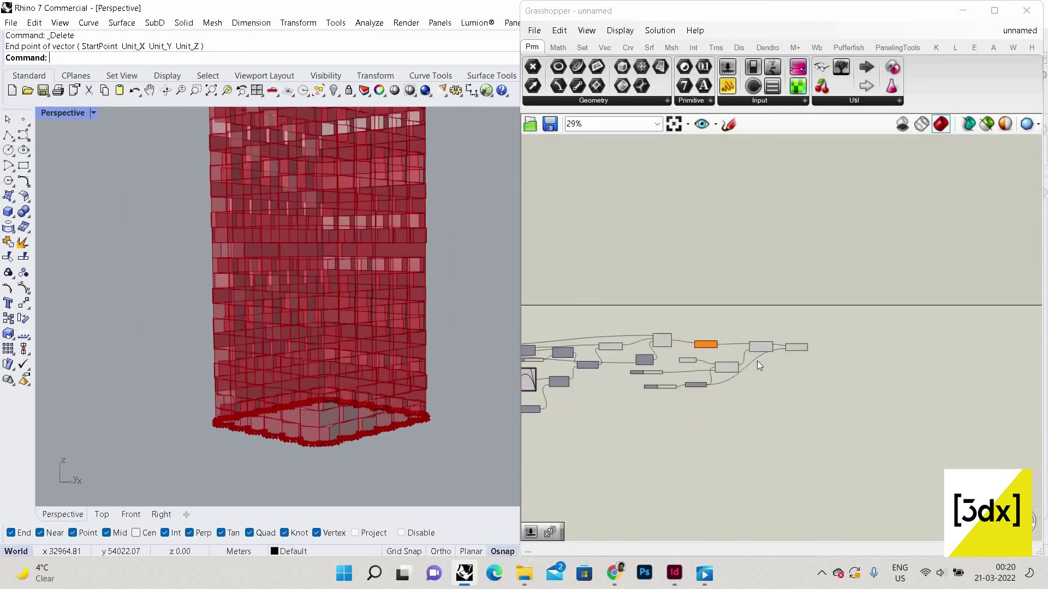
Lengthen the sine wave's period in the first Graph Mapper, placing its first peak about 0.4 along the horizontal axis, and inspect the tower
{"action": "scroll", "coordinate": [611, 388], "scroll_direction": "up", "scroll_amount": 4}
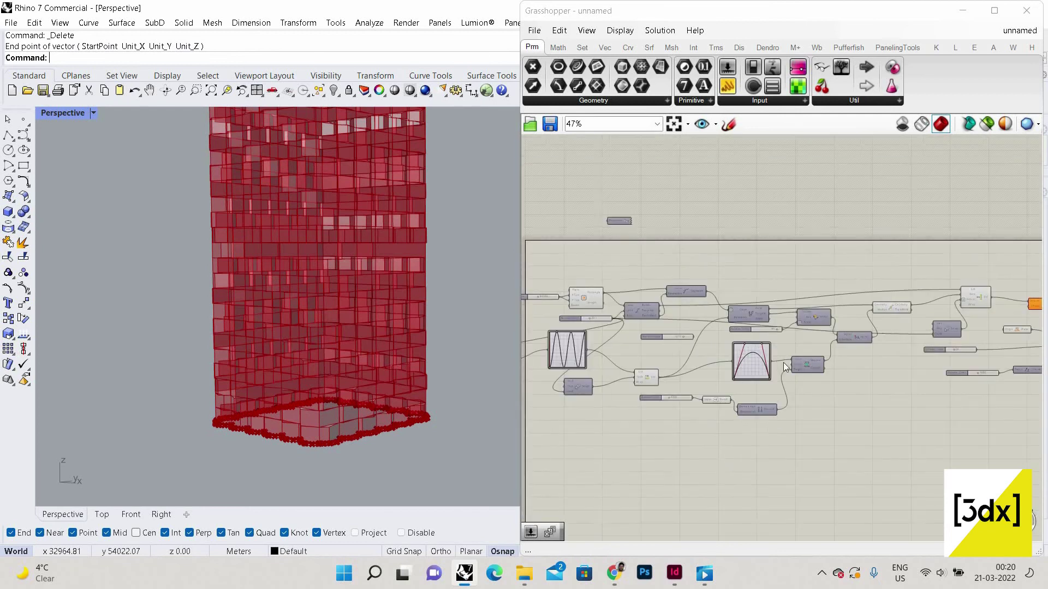
{"action": "scroll", "coordinate": [679, 351], "scroll_direction": "down", "scroll_amount": 4}
{"action": "scroll", "coordinate": [605, 325], "scroll_direction": "up", "scroll_amount": 7}
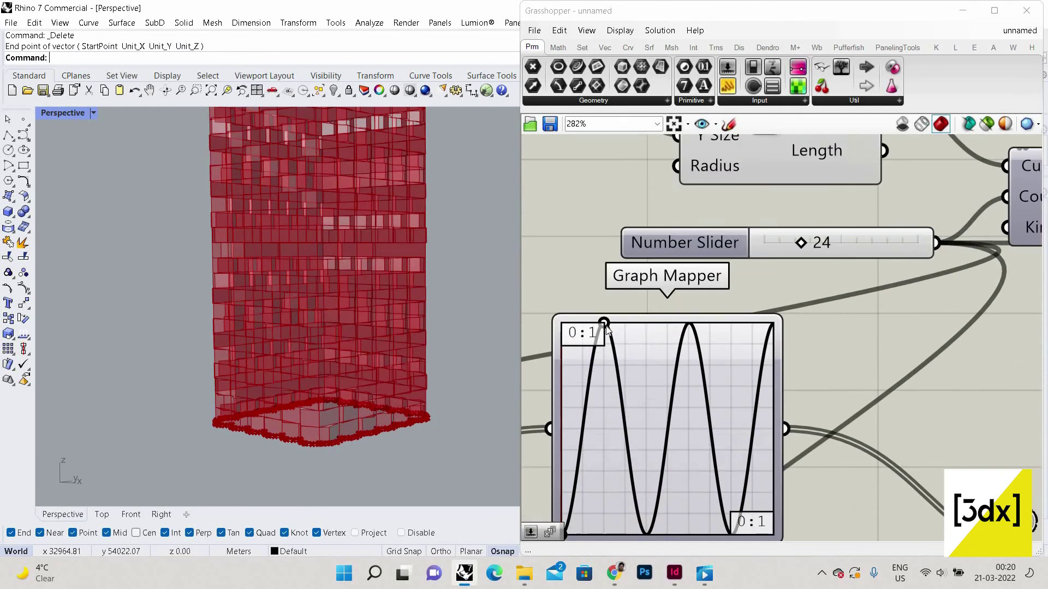
{"action": "left_click_drag", "start_coordinate": [626, 325], "coordinate": [652, 330]}
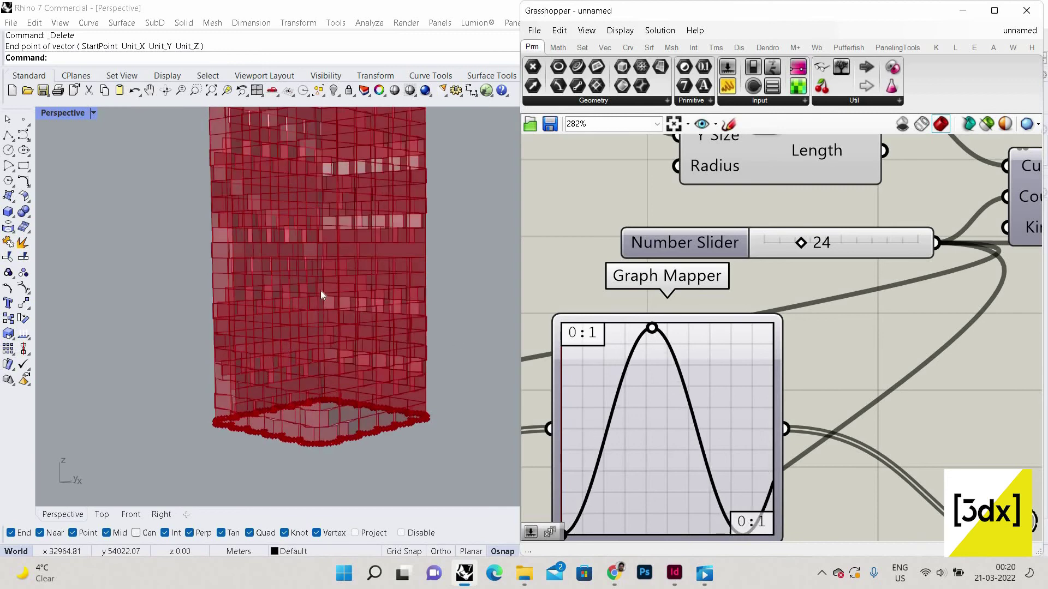
{"action": "scroll", "coordinate": [339, 284], "scroll_direction": "down", "scroll_amount": 2}
{"action": "right_click_drag", "start_coordinate": [320, 353], "coordinate": [330, 324]}
{"action": "scroll", "coordinate": [312, 326], "scroll_direction": "down", "scroll_amount": 5}
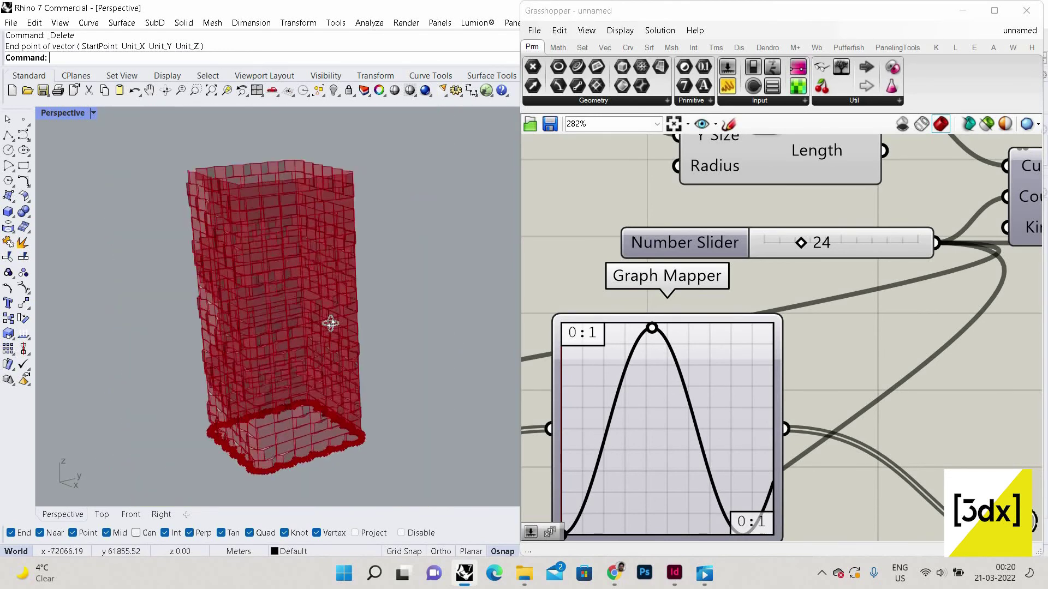
{"action": "scroll", "coordinate": [331, 323], "scroll_direction": "up", "scroll_amount": 4}
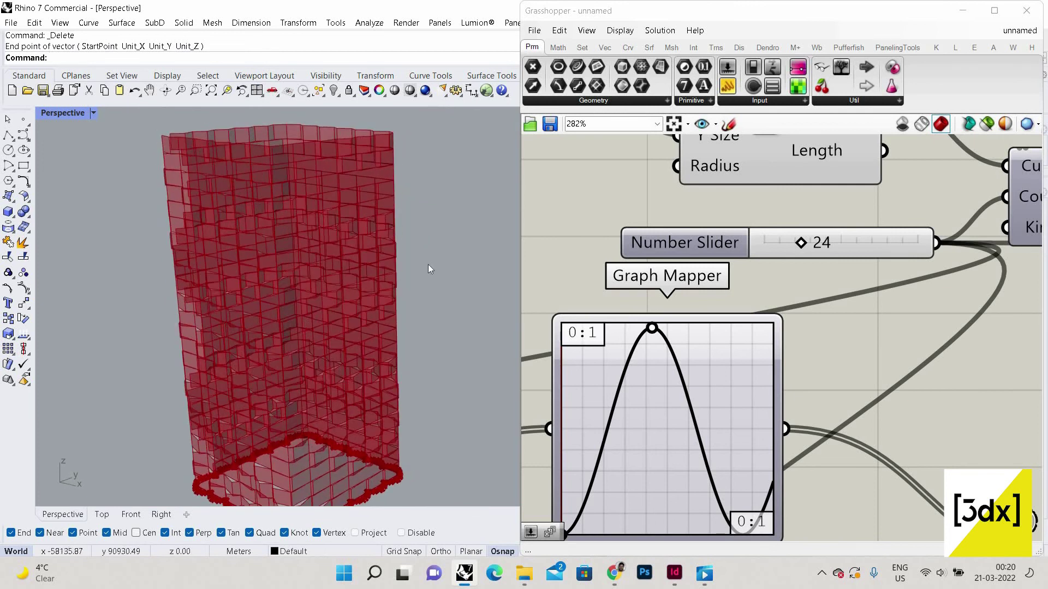
{"action": "scroll", "coordinate": [428, 267], "scroll_direction": "down", "scroll_amount": 1}
Review the definition from Divide Curve through Rotate, Amplitude and Move to Insert Items and PolyLine
{"action": "scroll", "coordinate": [678, 349], "scroll_direction": "down", "scroll_amount": 8}
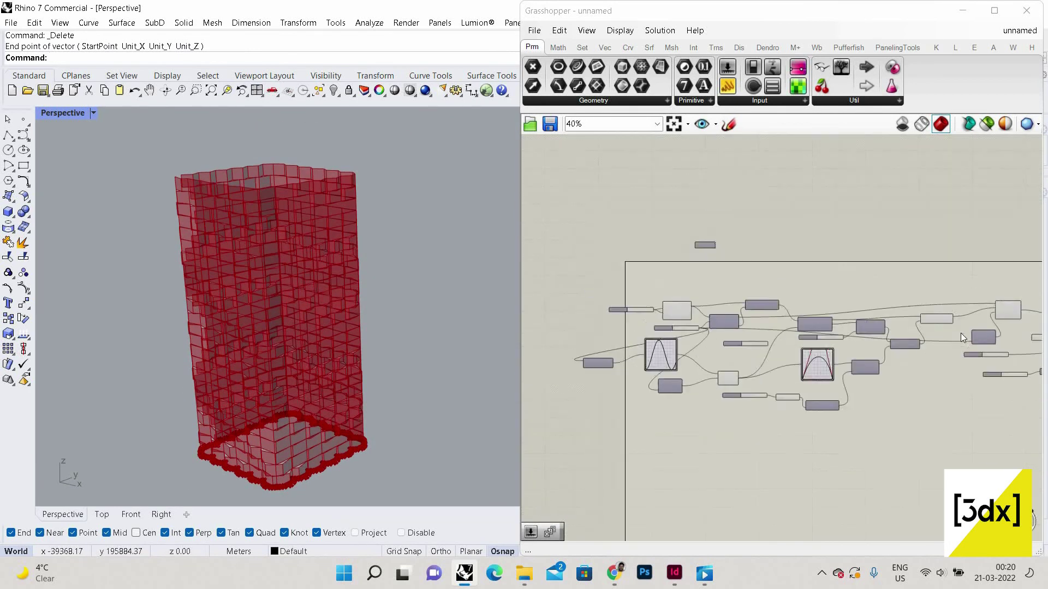
{"action": "scroll", "coordinate": [960, 332], "scroll_direction": "up", "scroll_amount": 5}
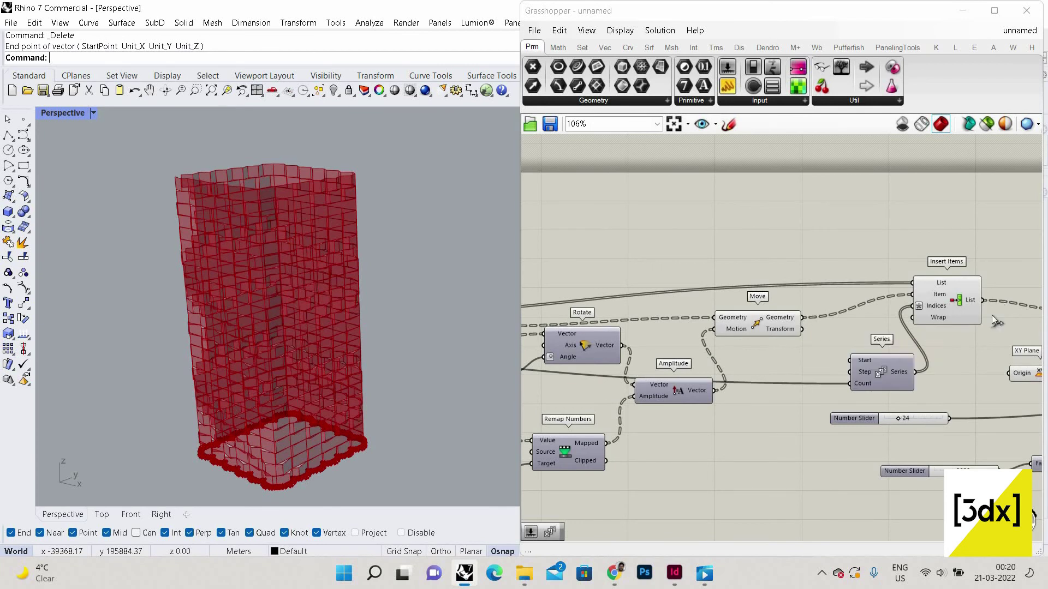
{"action": "scroll", "coordinate": [977, 319], "scroll_direction": "down", "scroll_amount": 3}
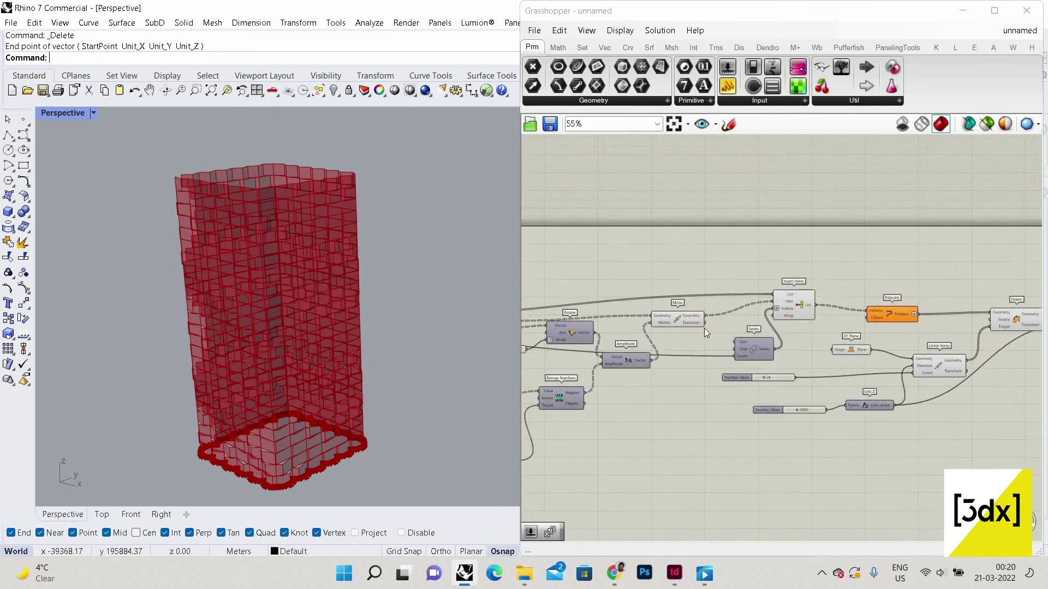
{"action": "scroll", "coordinate": [707, 326], "scroll_direction": "up", "scroll_amount": 4}
{"action": "scroll", "coordinate": [943, 355], "scroll_direction": "down", "scroll_amount": 3}
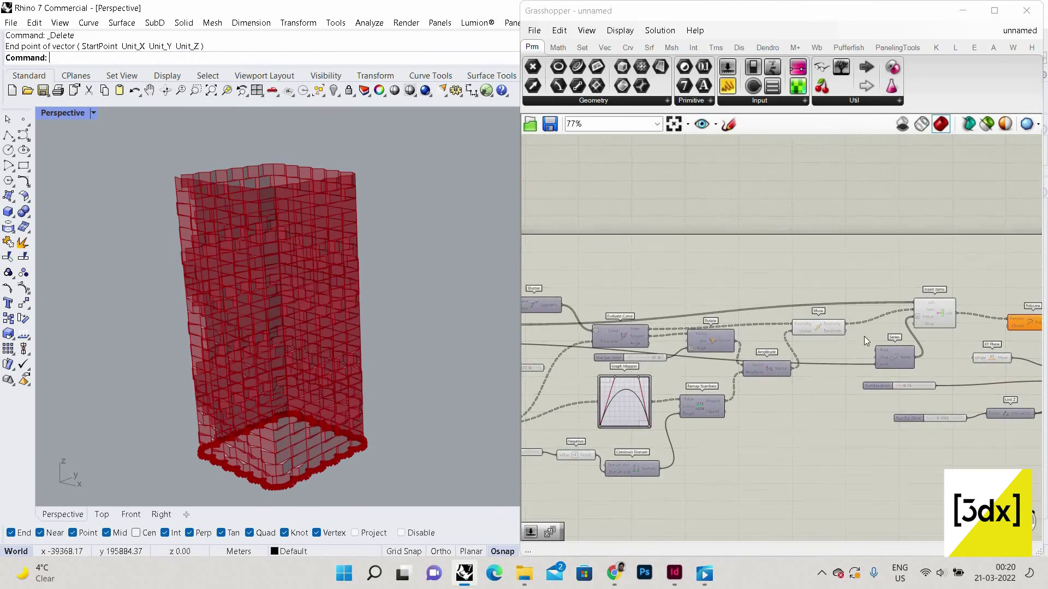
{"action": "scroll", "coordinate": [574, 322], "scroll_direction": "up", "scroll_amount": 3}
{"action": "scroll", "coordinate": [919, 333], "scroll_direction": "down", "scroll_amount": 2}
{"action": "scroll", "coordinate": [578, 314], "scroll_direction": "up", "scroll_amount": 2}
{"action": "scroll", "coordinate": [967, 375], "scroll_direction": "down", "scroll_amount": 1}
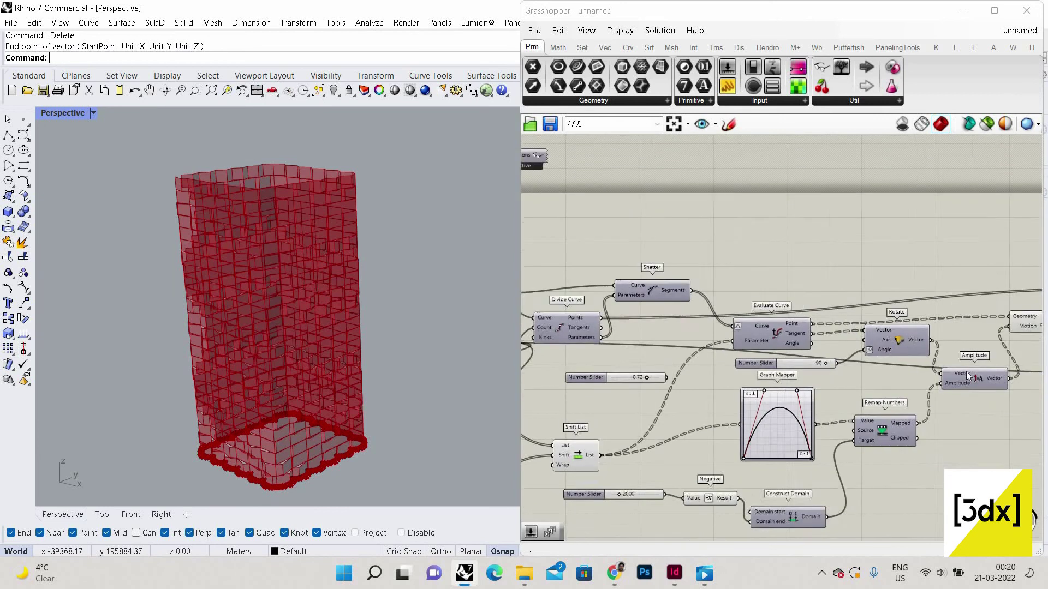
{"action": "scroll", "coordinate": [669, 338], "scroll_direction": "down", "scroll_amount": 2}
{"action": "scroll", "coordinate": [913, 331], "scroll_direction": "up", "scroll_amount": 2}
{"action": "scroll", "coordinate": [687, 330], "scroll_direction": "down", "scroll_amount": 3}
{"action": "scroll", "coordinate": [925, 325], "scroll_direction": "up", "scroll_amount": 3}
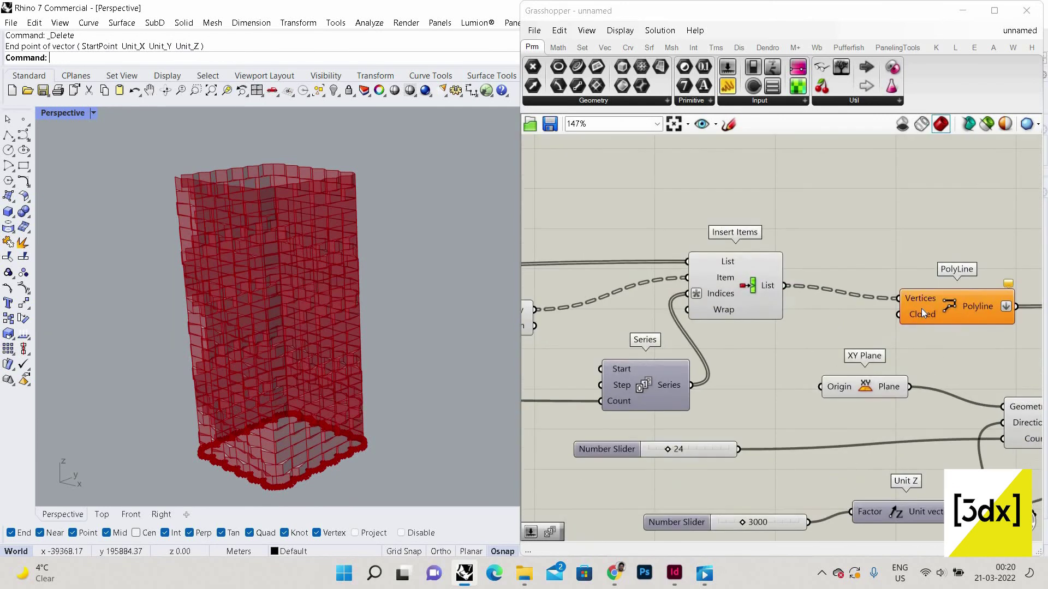
Examine the gap at the tower's base corner and close the floor outlines through PolyLine's Closed input
{"action": "scroll", "coordinate": [921, 311], "scroll_direction": "up", "scroll_amount": 2}
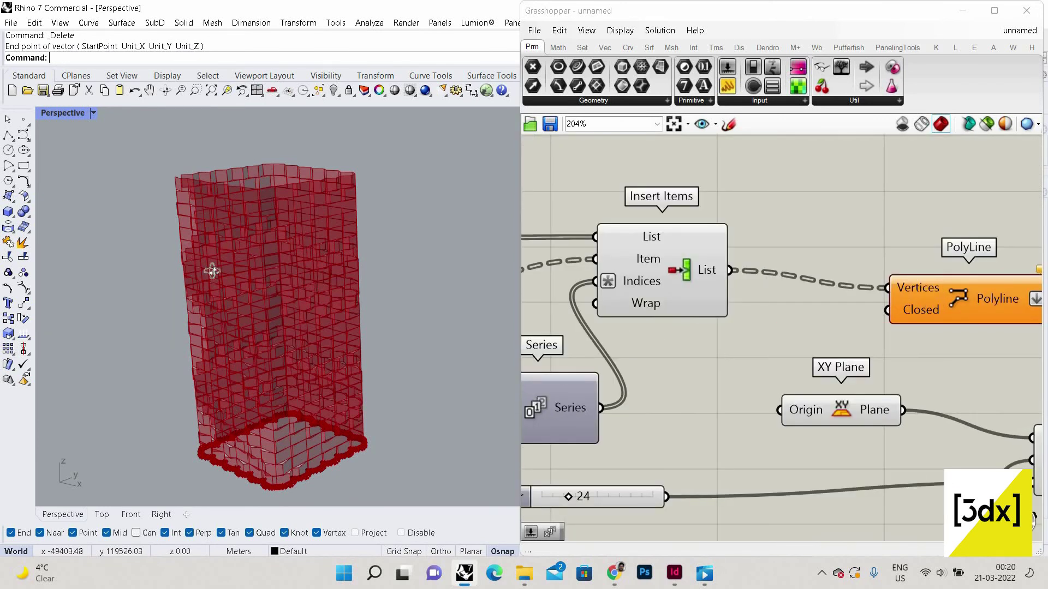
{"action": "right_click_drag", "start_coordinate": [323, 259], "coordinate": [385, 470]}
{"action": "scroll", "coordinate": [382, 464], "scroll_direction": "up", "scroll_amount": 8}
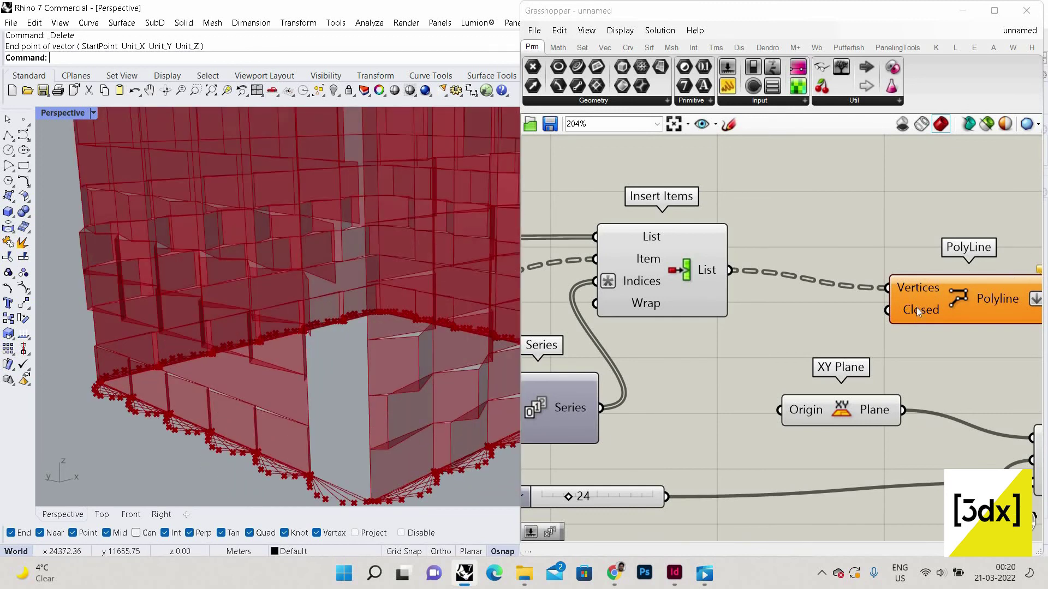
{"action": "right_click", "coordinate": [904, 310]}
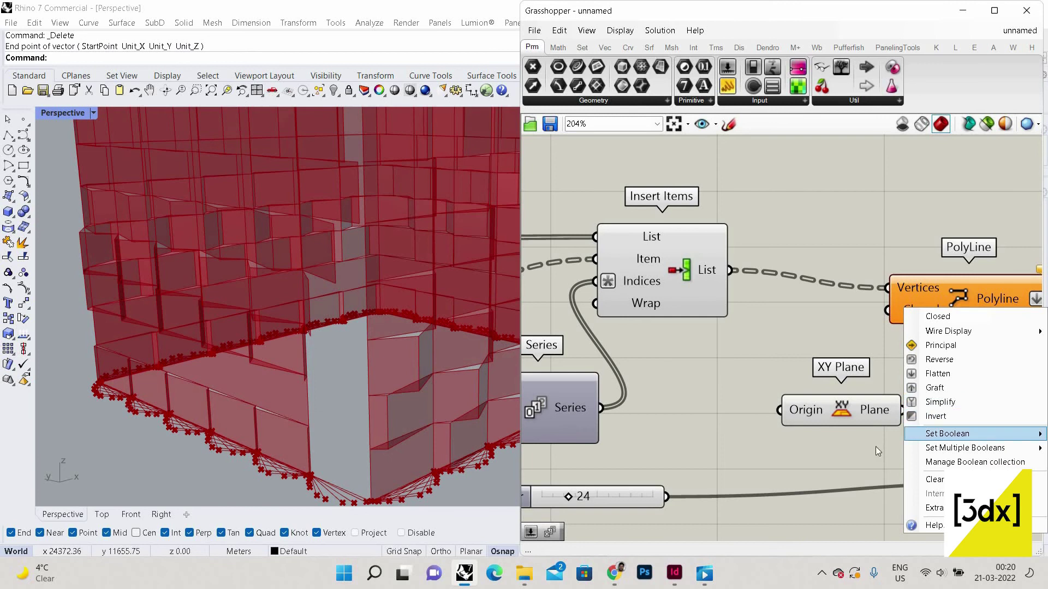
{"action": "mouse_move", "coordinate": [950, 434]}
{"action": "left_click", "coordinate": [852, 449]}
Examine the tower with closed floor outlines from several angles, checking the base corner and the facade
{"action": "scroll", "coordinate": [341, 224], "scroll_direction": "down", "scroll_amount": 10}
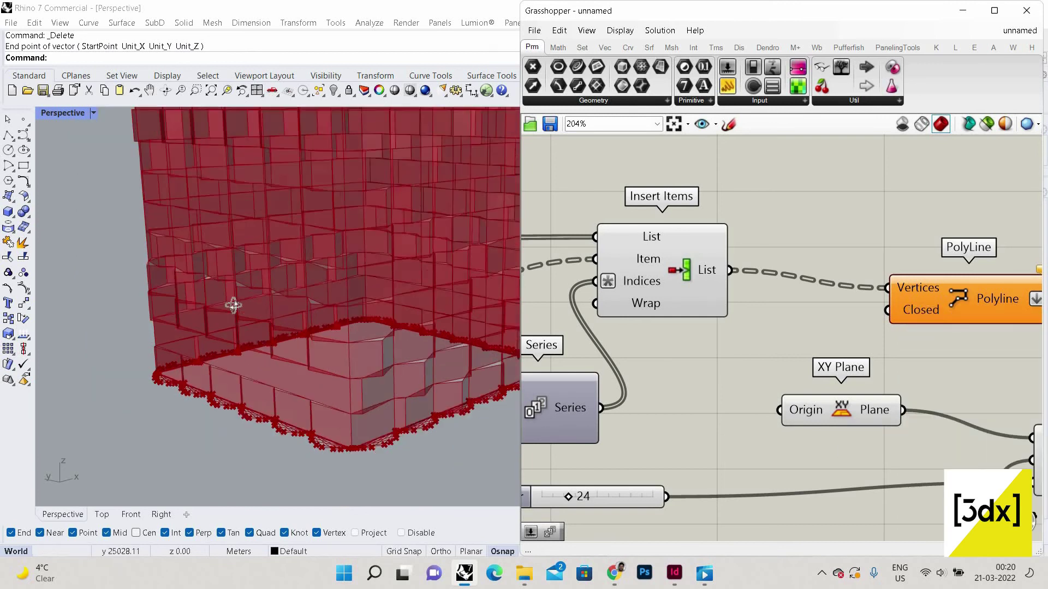
{"action": "right_click_drag", "start_coordinate": [395, 203], "coordinate": [344, 340]}
{"action": "scroll", "coordinate": [293, 280], "scroll_direction": "up", "scroll_amount": 7}
{"action": "scroll", "coordinate": [293, 241], "scroll_direction": "down", "scroll_amount": 11}
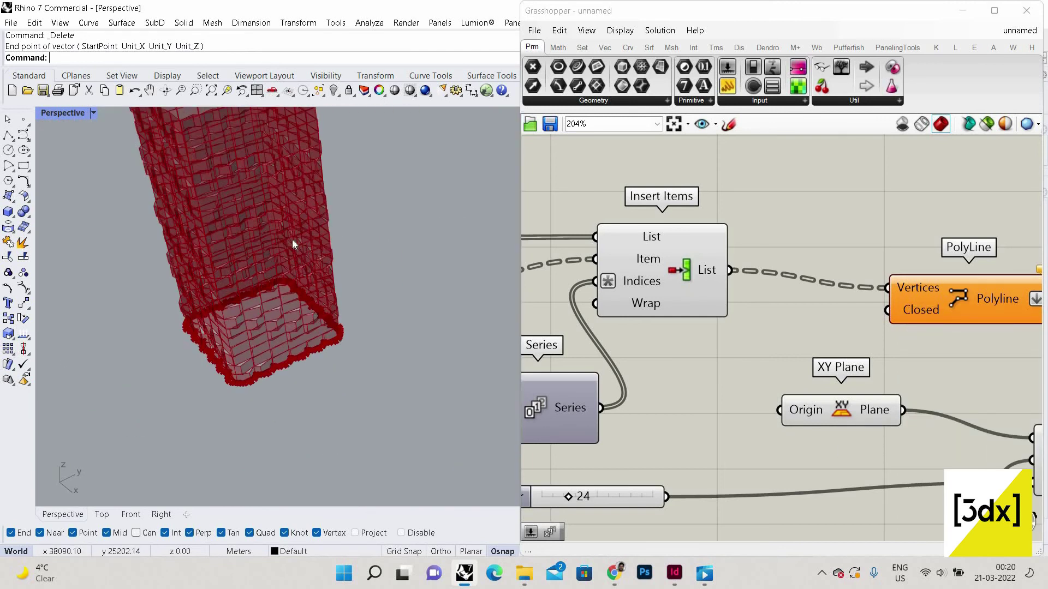
{"action": "right_click_drag", "start_coordinate": [289, 241], "coordinate": [205, 209]}
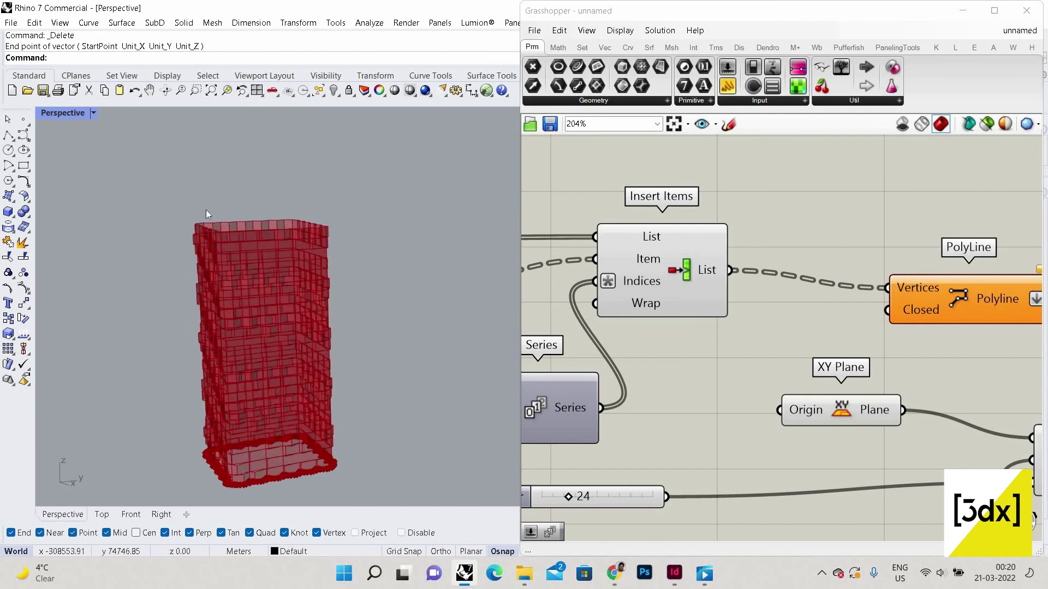
{"action": "scroll", "coordinate": [297, 261], "scroll_direction": "up", "scroll_amount": 4}
{"action": "right_click_drag", "start_coordinate": [298, 261], "coordinate": [278, 235]}
{"action": "scroll", "coordinate": [715, 275], "scroll_direction": "down", "scroll_amount": 5}
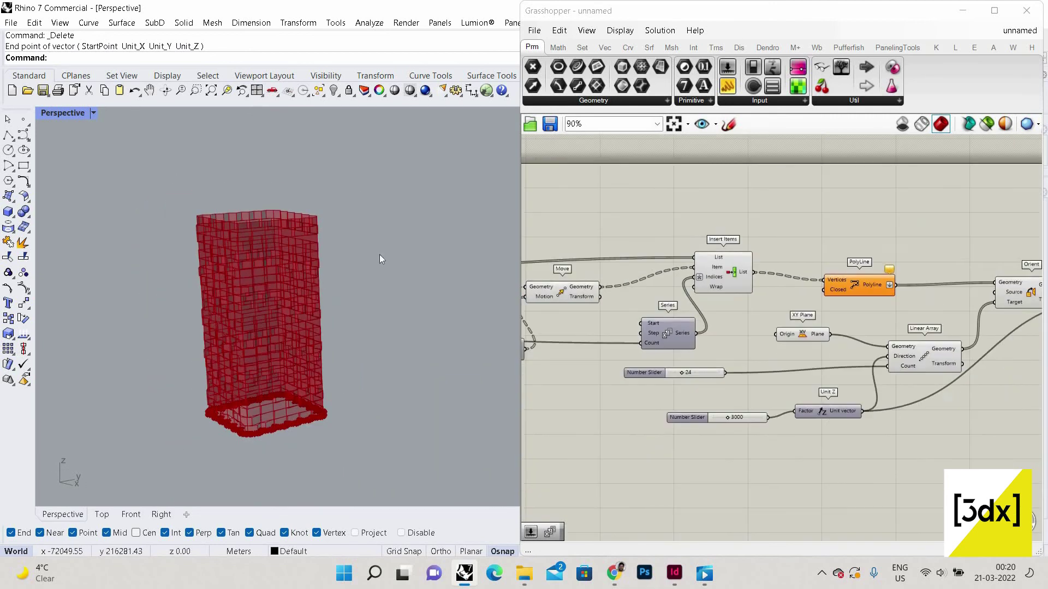
{"action": "scroll", "coordinate": [316, 318], "scroll_direction": "up", "scroll_amount": 3}
{"action": "scroll", "coordinate": [657, 345], "scroll_direction": "up", "scroll_amount": 4}
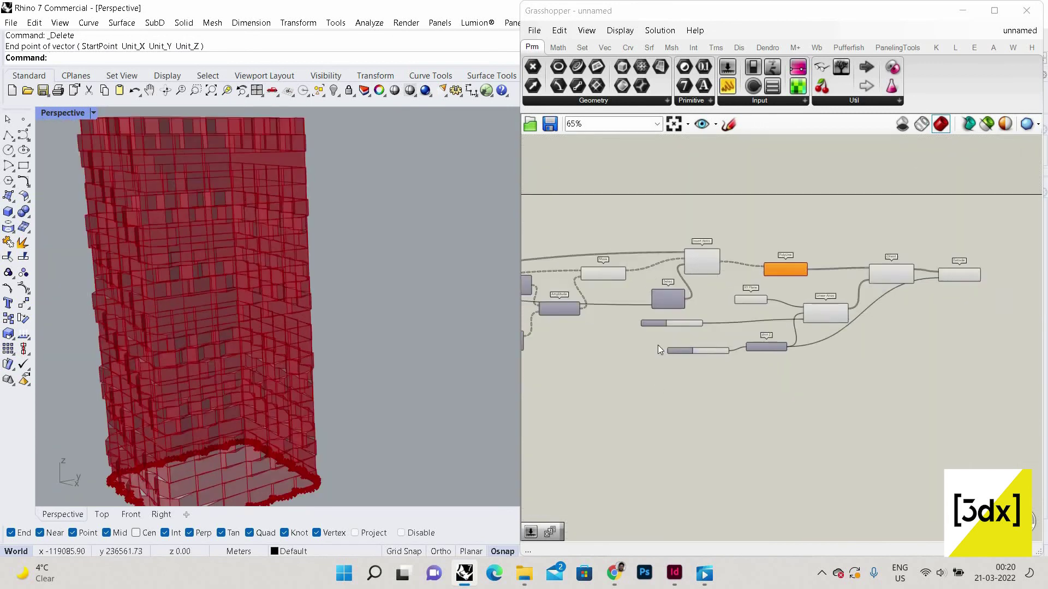
Try a floor height of 6060 with the slider feeding Unit Z, inspect the tower, and restore the slider to 3000
{"action": "scroll", "coordinate": [658, 343], "scroll_direction": "up", "scroll_amount": 1}
{"action": "scroll", "coordinate": [250, 375], "scroll_direction": "down", "scroll_amount": 7}
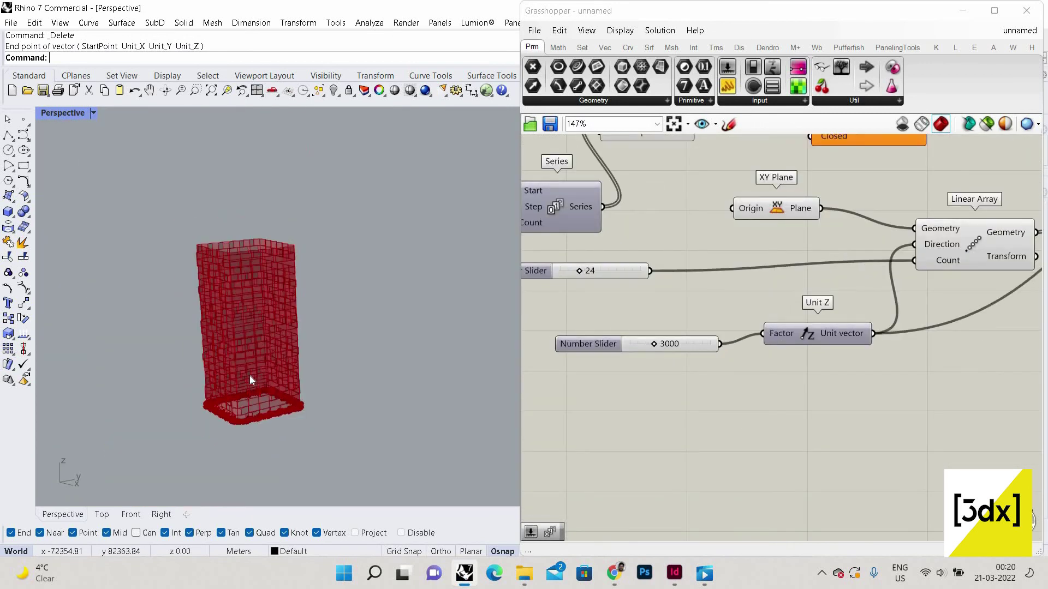
{"action": "scroll", "coordinate": [250, 376], "scroll_direction": "up", "scroll_amount": 5}
{"action": "left_click_drag", "start_coordinate": [657, 344], "coordinate": [680, 344]}
{"action": "scroll", "coordinate": [366, 314], "scroll_direction": "down", "scroll_amount": 4}
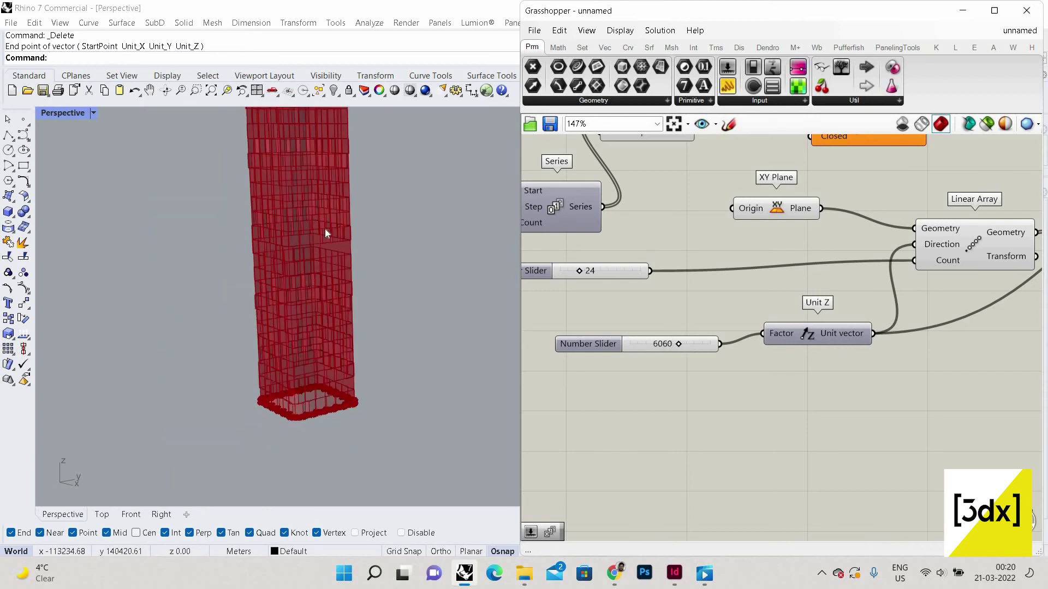
{"action": "scroll", "coordinate": [306, 273], "scroll_direction": "down", "scroll_amount": 7}
{"action": "scroll", "coordinate": [309, 242], "scroll_direction": "up", "scroll_amount": 9}
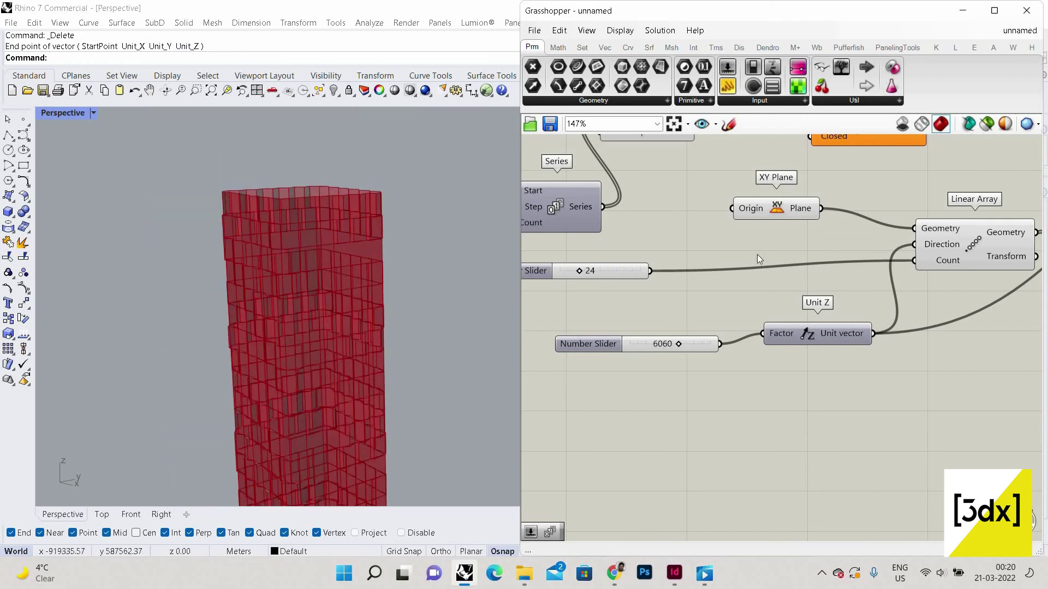
{"action": "scroll", "coordinate": [717, 307], "scroll_direction": "down", "scroll_amount": 2}
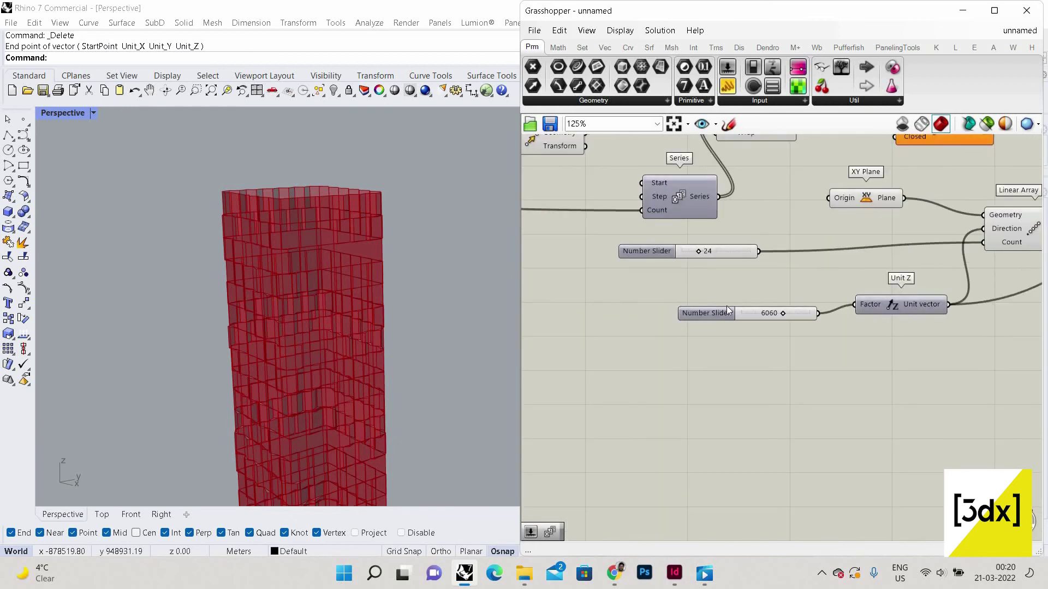
{"action": "left_click_drag", "start_coordinate": [783, 313], "coordinate": [761, 313]}
{"action": "scroll", "coordinate": [380, 421], "scroll_direction": "down", "scroll_amount": 2}
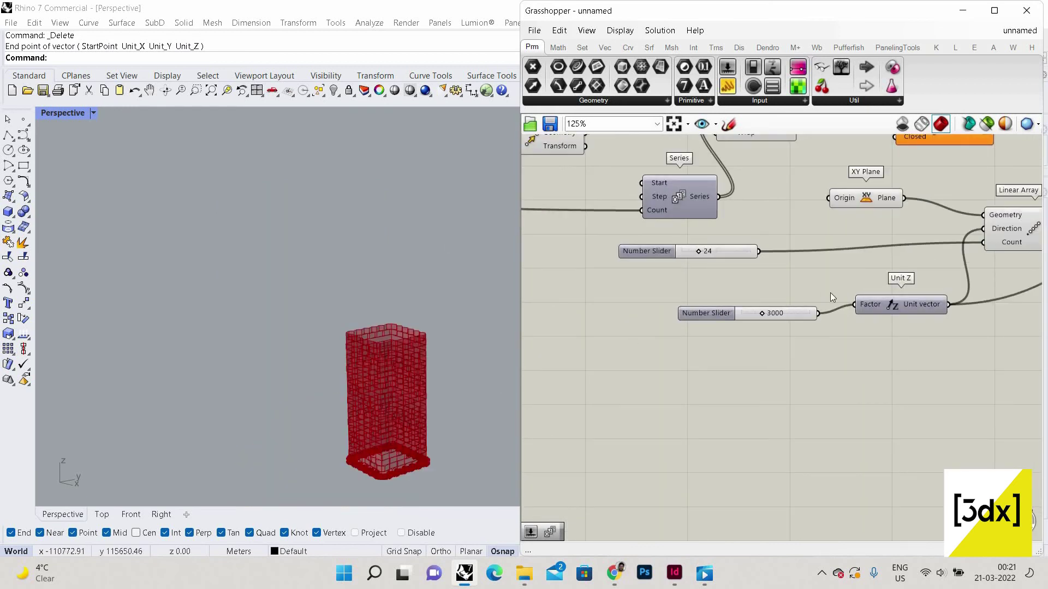
Try a value of 3130 on the slider feeding Negative to deepen the zigzag, and inspect the facade
{"action": "scroll", "coordinate": [851, 316], "scroll_direction": "down", "scroll_amount": 3}
{"action": "scroll", "coordinate": [694, 301], "scroll_direction": "up", "scroll_amount": 1}
{"action": "right_click_drag", "start_coordinate": [699, 322], "coordinate": [829, 309]}
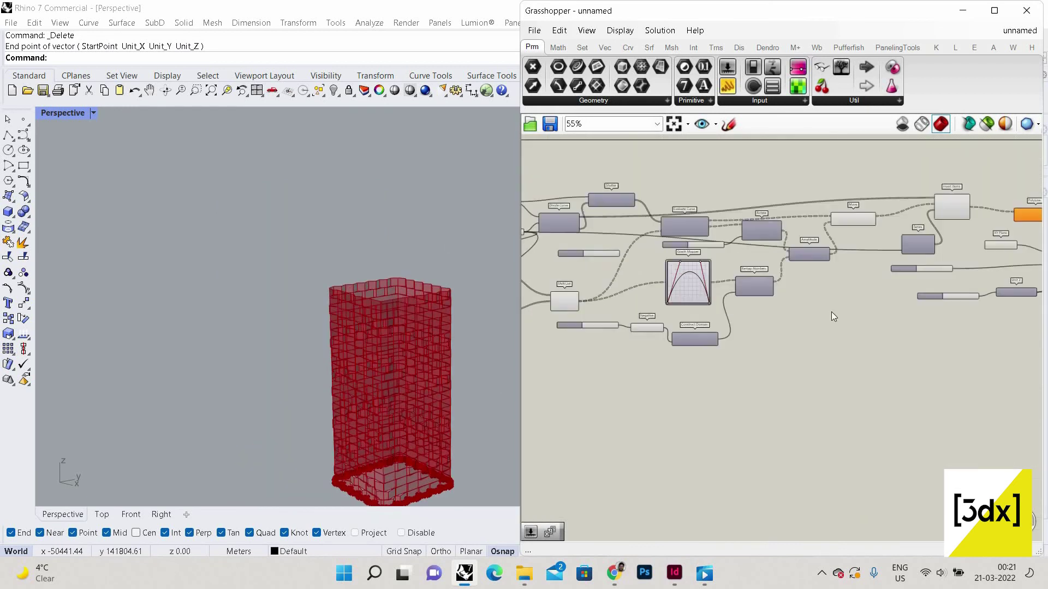
{"action": "scroll", "coordinate": [692, 303], "scroll_direction": "up", "scroll_amount": 3}
{"action": "scroll", "coordinate": [669, 309], "scroll_direction": "down", "scroll_amount": 2}
{"action": "right_click_drag", "start_coordinate": [546, 344], "coordinate": [629, 345]}
{"action": "scroll", "coordinate": [644, 334], "scroll_direction": "up", "scroll_amount": 6}
{"action": "scroll", "coordinate": [627, 338], "scroll_direction": "up", "scroll_amount": 1}
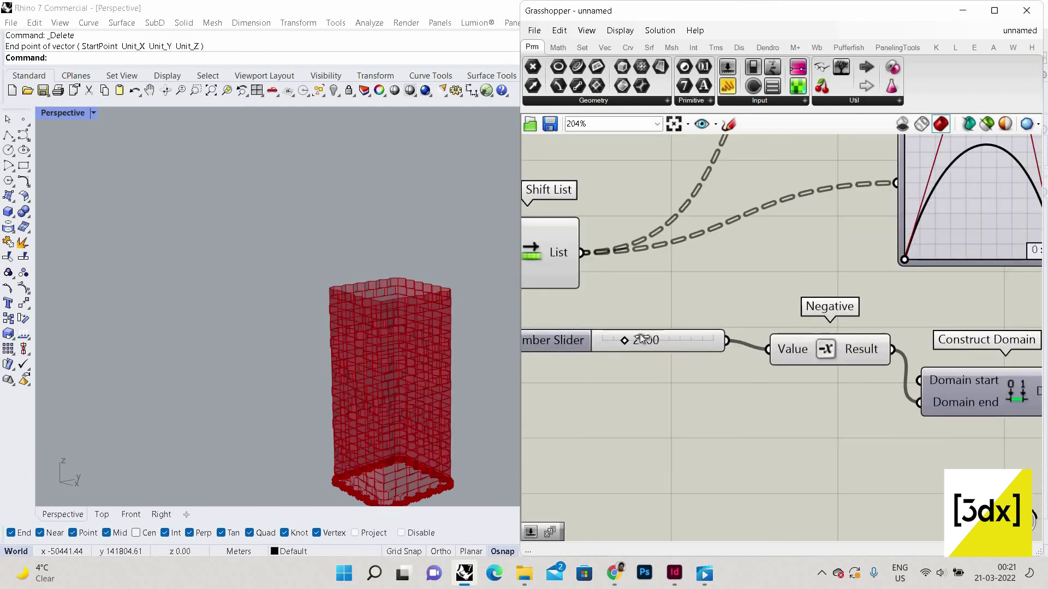
{"action": "mouse_move", "coordinate": [628, 339]}
{"action": "left_mouse_down"}
{"action": "mouse_move", "coordinate": [648, 333]}
{"action": "mouse_move", "coordinate": [636, 338]}
{"action": "left_mouse_up"}
{"action": "scroll", "coordinate": [358, 403], "scroll_direction": "up", "scroll_amount": 3}
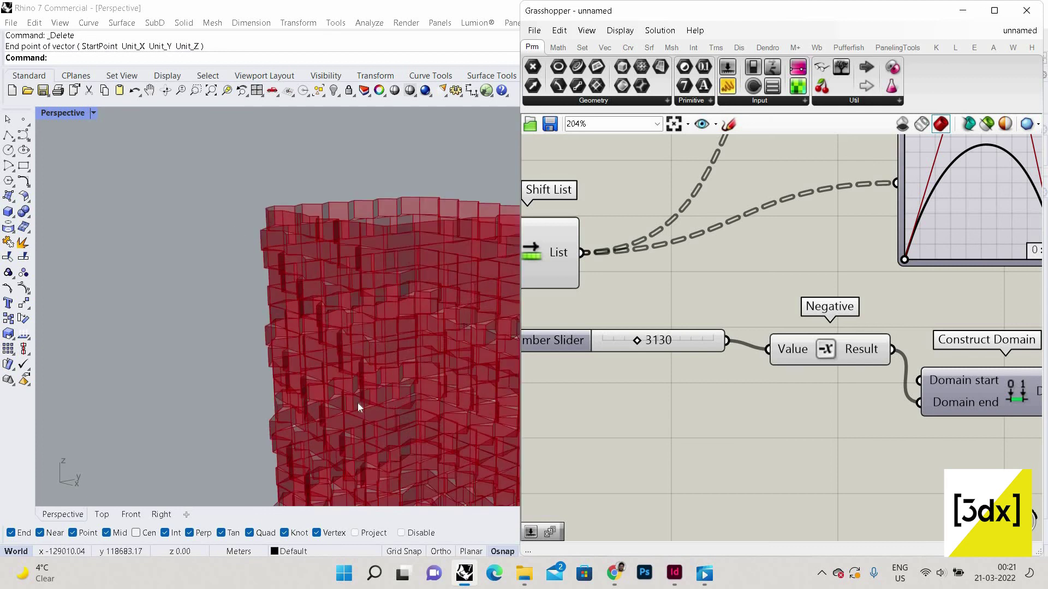
{"action": "scroll", "coordinate": [355, 406], "scroll_direction": "down", "scroll_amount": 2}
{"action": "scroll", "coordinate": [374, 374], "scroll_direction": "up", "scroll_amount": 6}
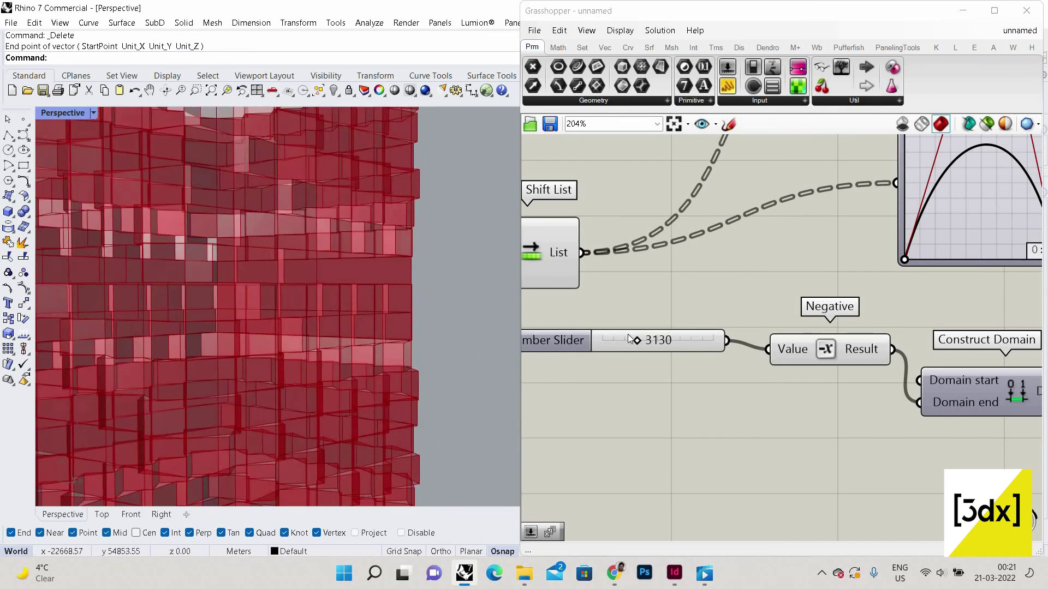
Set the slider feeding Negative to 2197 and check the facade depth from several sides
{"action": "left_click_drag", "start_coordinate": [632, 342], "coordinate": [624, 339]}
{"action": "right_click_drag", "start_coordinate": [258, 263], "coordinate": [240, 248]}
{"action": "scroll", "coordinate": [145, 224], "scroll_direction": "down", "scroll_amount": 10}
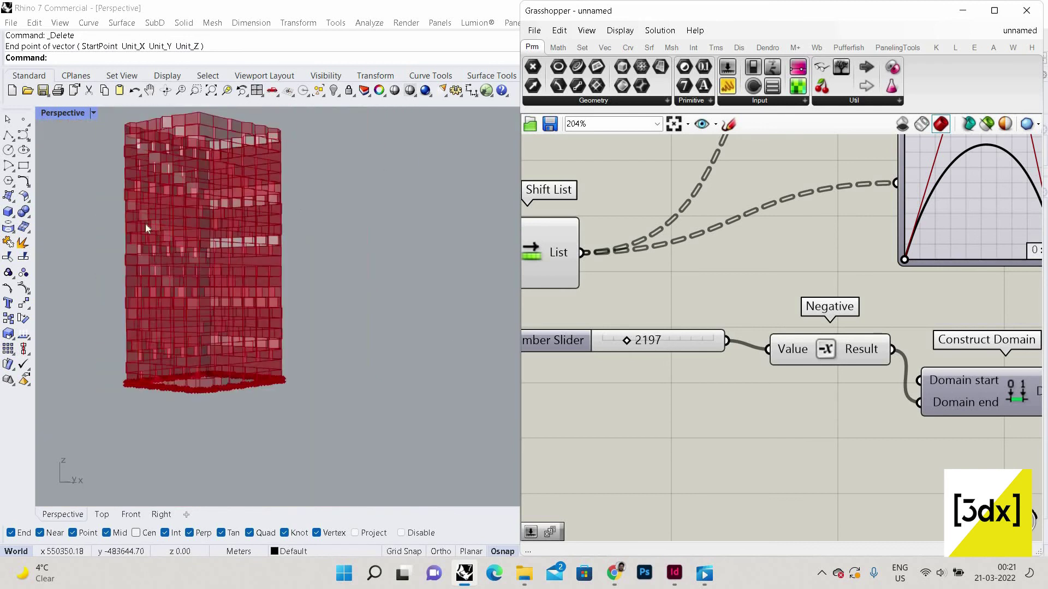
{"action": "right_click_drag", "start_coordinate": [145, 224], "coordinate": [164, 185]}
{"action": "scroll", "coordinate": [144, 321], "scroll_direction": "up", "scroll_amount": 5}
{"action": "scroll", "coordinate": [377, 377], "scroll_direction": "down", "scroll_amount": 4}
{"action": "scroll", "coordinate": [611, 240], "scroll_direction": "down", "scroll_amount": 1}
Examine the first Graph Mapper and its connections alongside the tower's wave pattern, both up close and as a whole
{"action": "scroll", "coordinate": [611, 238], "scroll_direction": "down", "scroll_amount": 4}
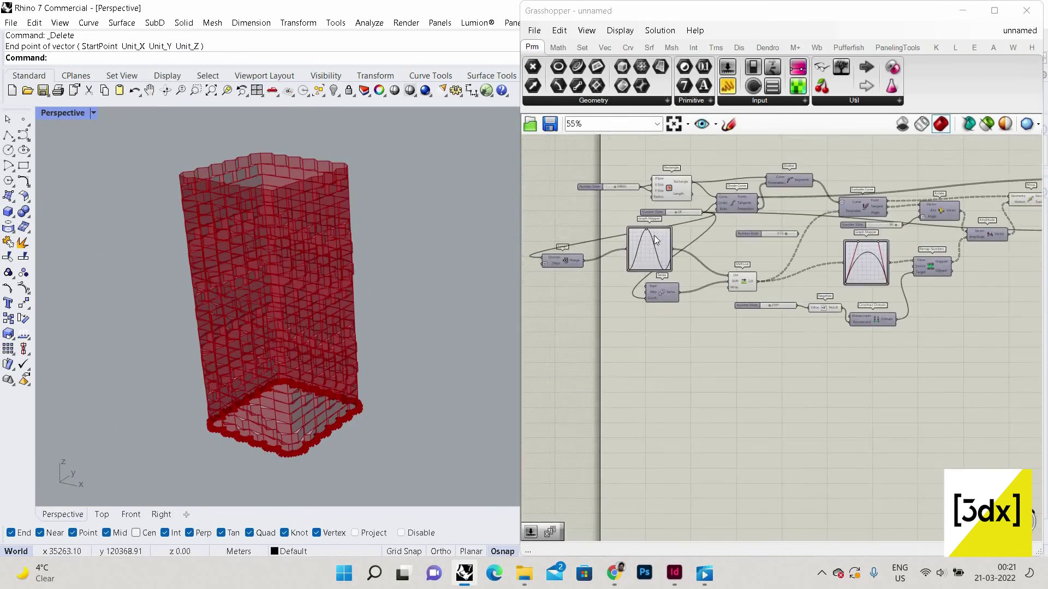
{"action": "scroll", "coordinate": [654, 235], "scroll_direction": "up", "scroll_amount": 2}
{"action": "right_click_drag", "start_coordinate": [283, 310], "coordinate": [301, 324]}
{"action": "scroll", "coordinate": [302, 324], "scroll_direction": "up", "scroll_amount": 6}
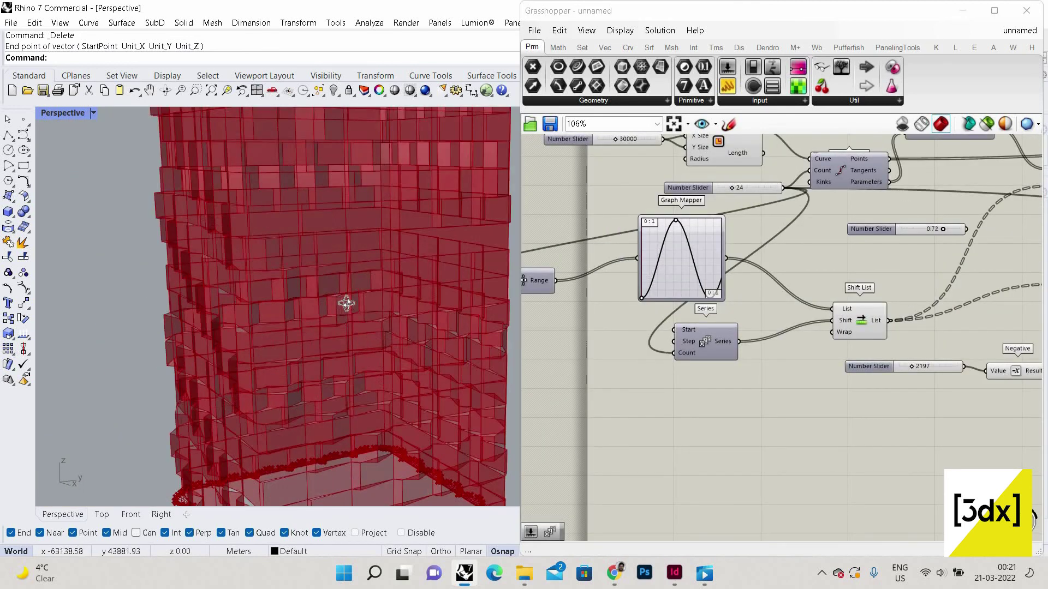
{"action": "scroll", "coordinate": [330, 185], "scroll_direction": "down", "scroll_amount": 4}
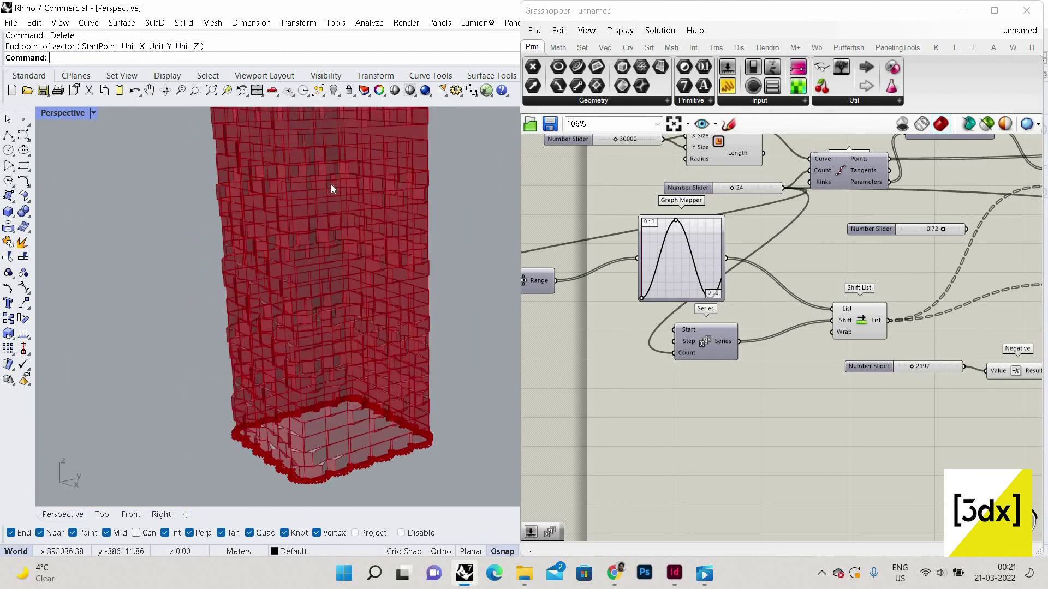
{"action": "scroll", "coordinate": [368, 284], "scroll_direction": "up", "scroll_amount": 3}
{"action": "scroll", "coordinate": [369, 285], "scroll_direction": "down", "scroll_amount": 4}
{"action": "scroll", "coordinate": [819, 240], "scroll_direction": "down", "scroll_amount": 6}
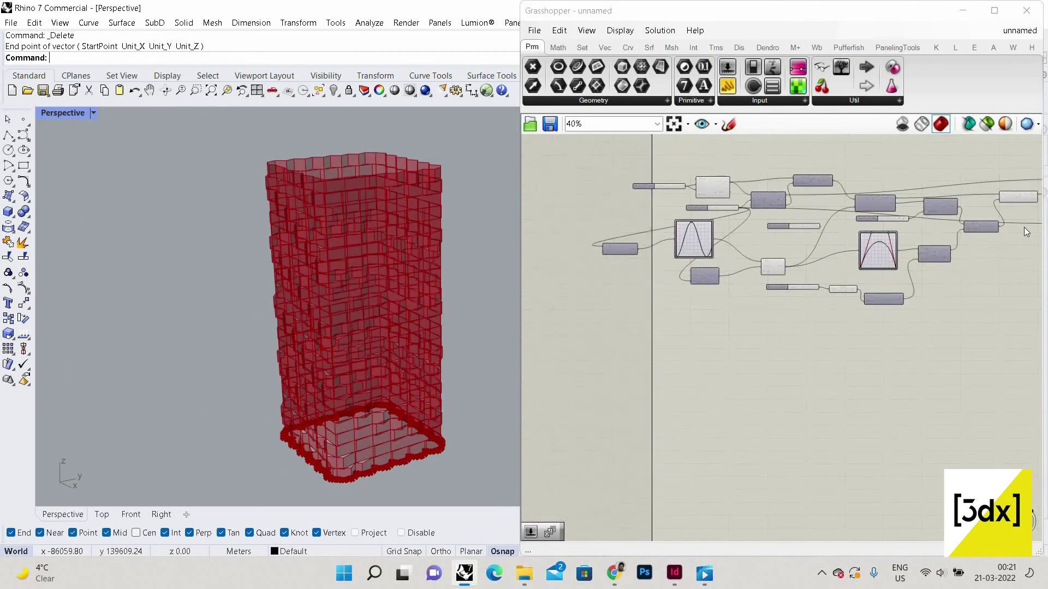
Bake the Extrude component's Extrusion output into Rhino on Layer 04, grouping the baked geometry
{"action": "right_click_drag", "start_coordinate": [1023, 227], "coordinate": [814, 265]}
{"action": "scroll", "coordinate": [738, 275], "scroll_direction": "up", "scroll_amount": 5}
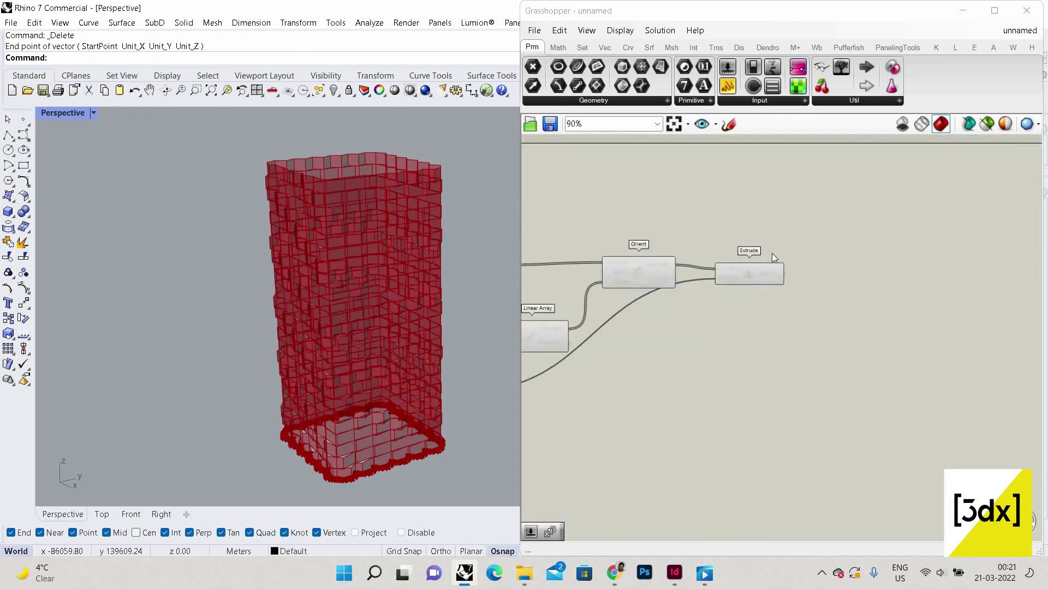
{"action": "left_click", "coordinate": [788, 270]}
{"action": "right_click", "coordinate": [790, 271]}
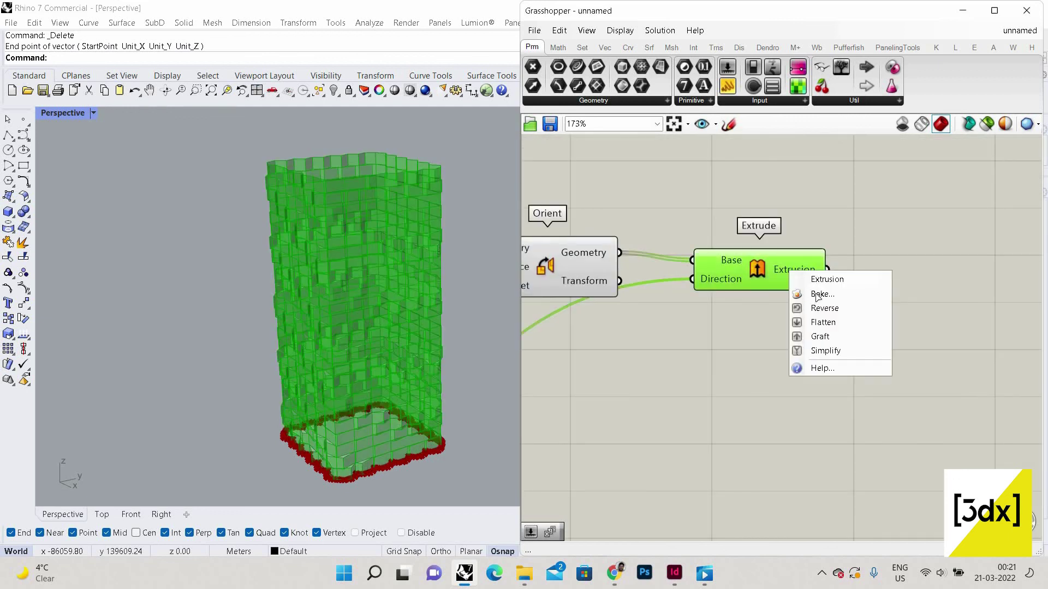
{"action": "left_click", "coordinate": [820, 293]}
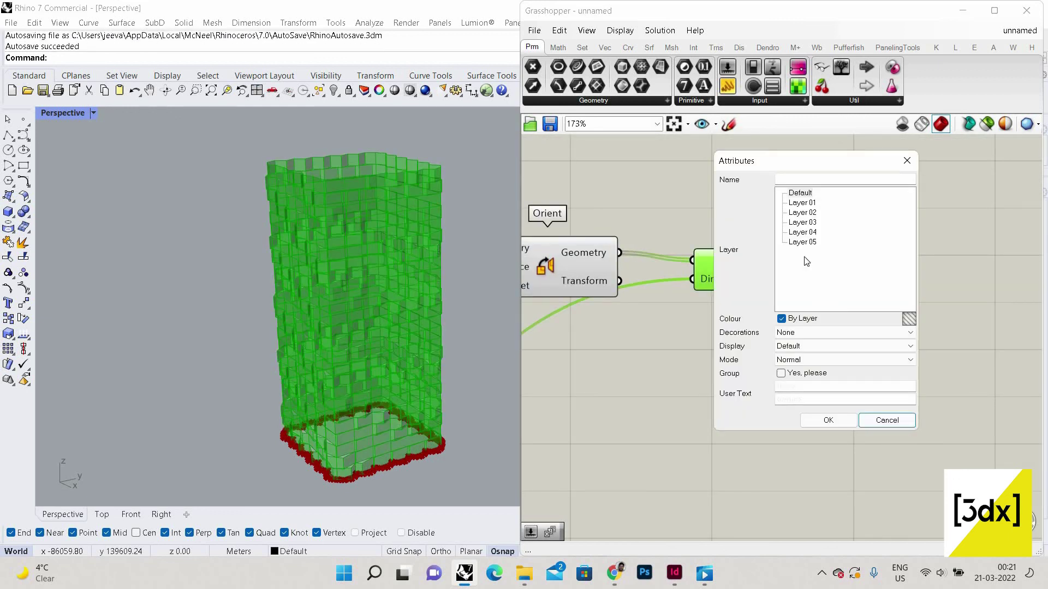
{"action": "left_click", "coordinate": [809, 376]}
{"action": "key", "text": "Return"}
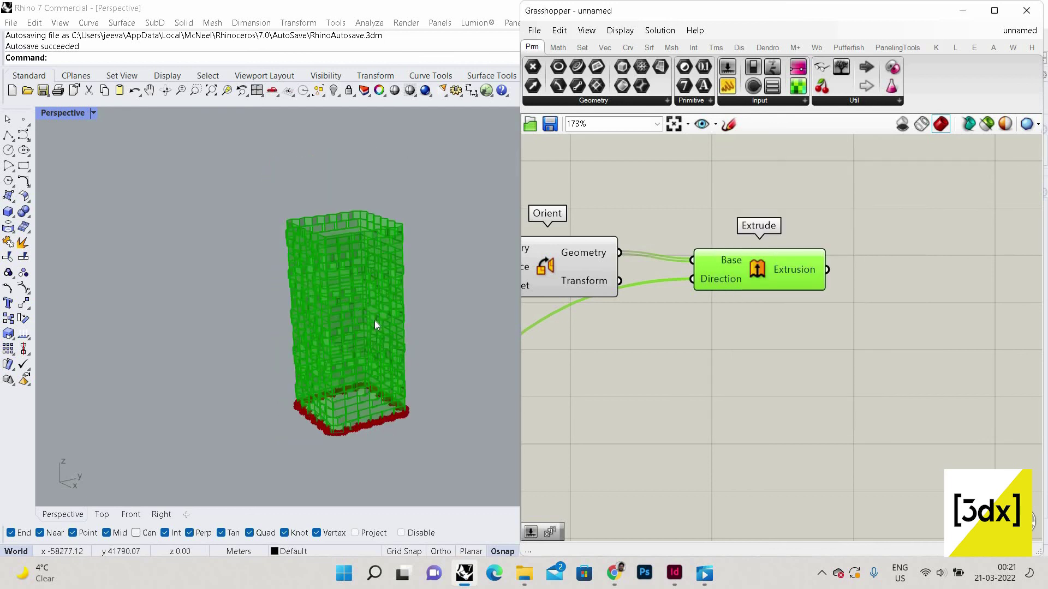
Move the baked tower clear of the Grasshopper preview and set the Perspective viewport to Rendered display
{"action": "left_click_drag", "start_coordinate": [374, 319], "coordinate": [125, 400]}
{"action": "left_click", "coordinate": [121, 402]}
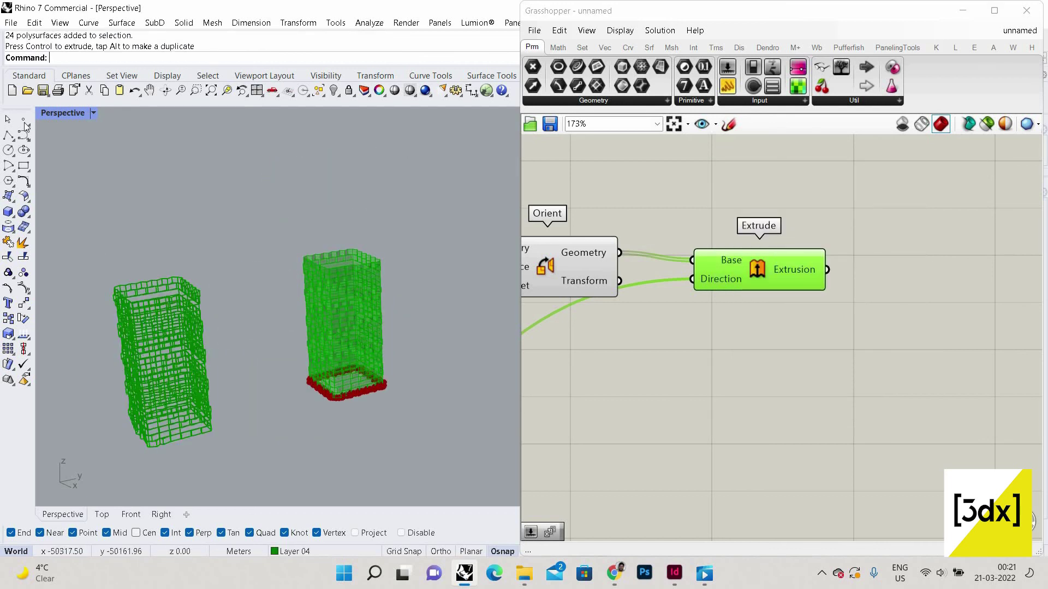
{"action": "scroll", "coordinate": [123, 401], "scroll_direction": "up", "scroll_amount": 4}
{"action": "left_click", "coordinate": [93, 113]}
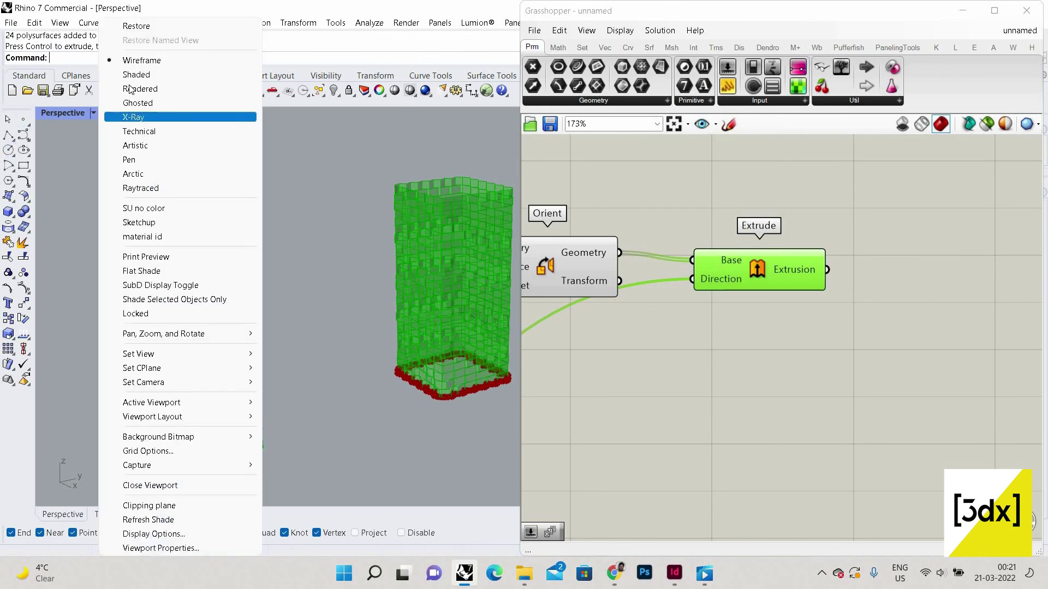
{"action": "left_click", "coordinate": [131, 89]}
Examine the baked tower's rendered facade blocks up close from several sides
{"action": "right_click_drag", "start_coordinate": [253, 282], "coordinate": [216, 333]}
{"action": "scroll", "coordinate": [297, 352], "scroll_direction": "up", "scroll_amount": 5}
{"action": "right_click_drag", "start_coordinate": [298, 352], "coordinate": [313, 380]}
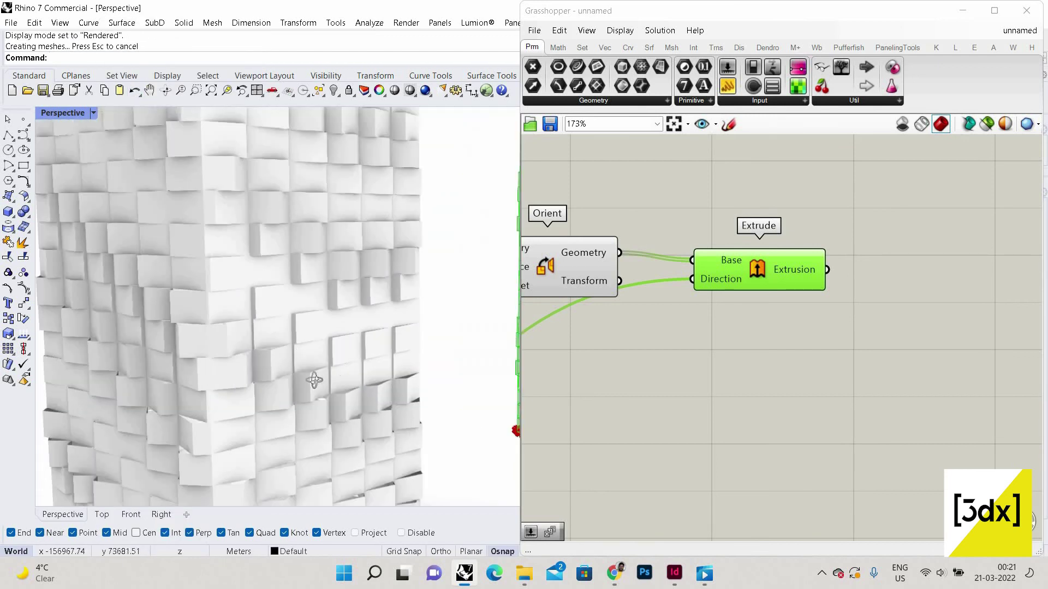
{"action": "scroll", "coordinate": [313, 379], "scroll_direction": "down", "scroll_amount": 5}
{"action": "right_click_drag", "start_coordinate": [139, 453], "coordinate": [291, 387]}
{"action": "scroll", "coordinate": [323, 369], "scroll_direction": "up", "scroll_amount": 5}
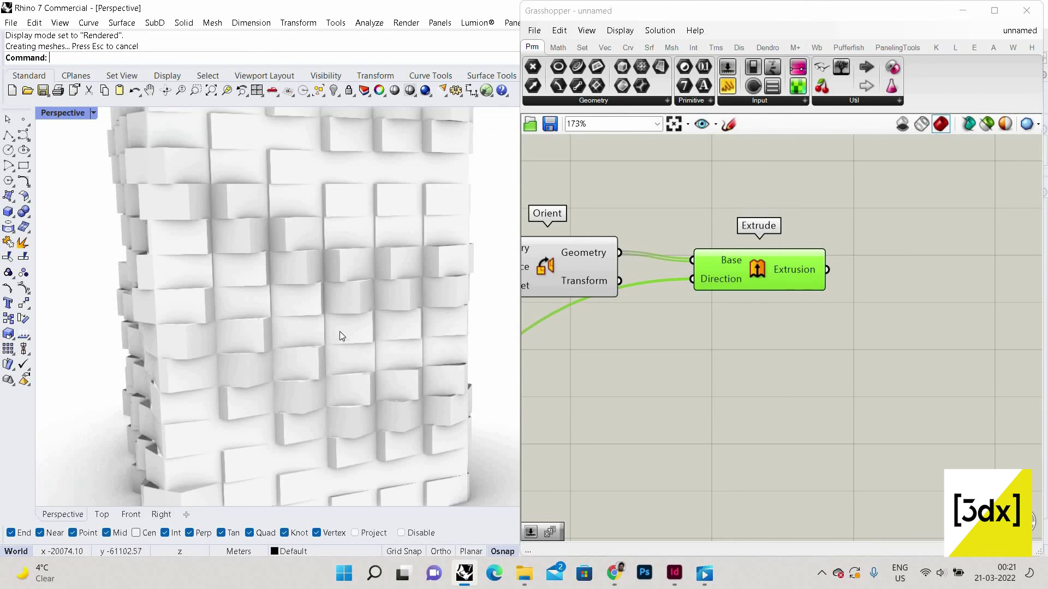
{"action": "right_click_drag", "start_coordinate": [339, 331], "coordinate": [407, 280]}
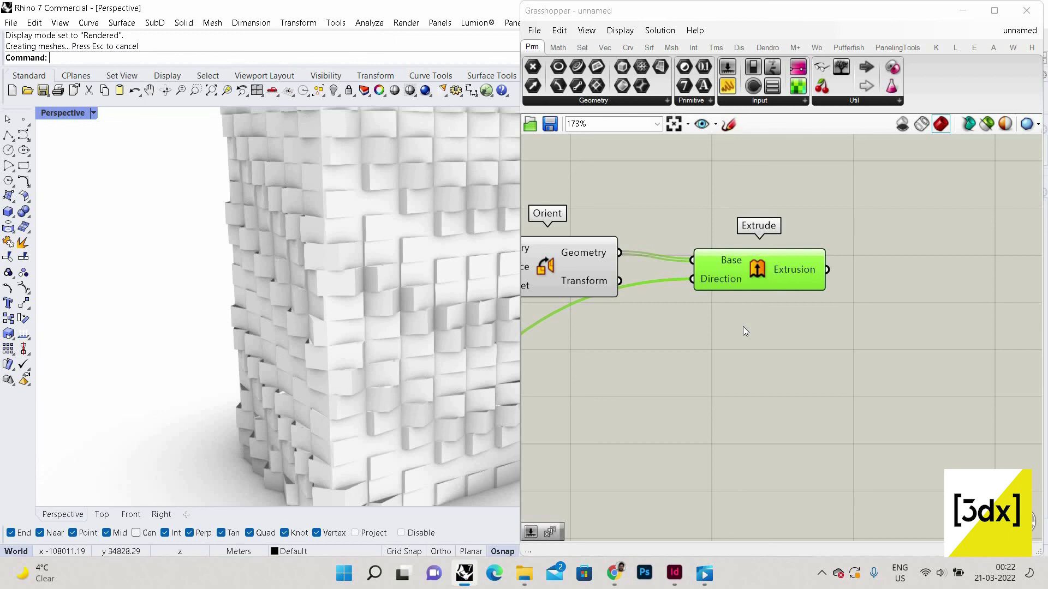
{"action": "scroll", "coordinate": [951, 356], "scroll_direction": "down", "scroll_amount": 3}
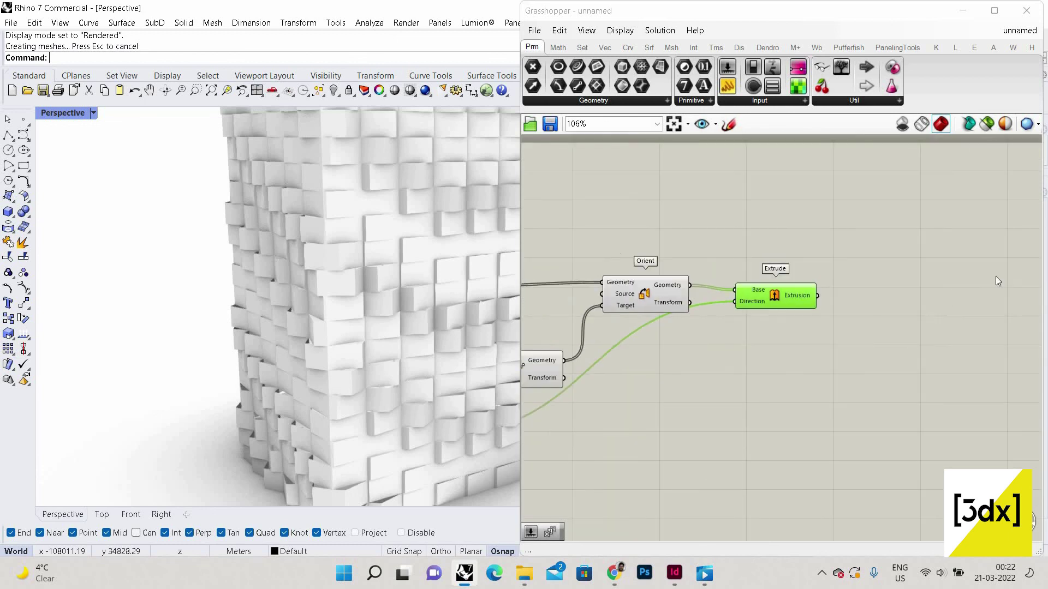
{"action": "scroll", "coordinate": [804, 292], "scroll_direction": "down", "scroll_amount": 3}
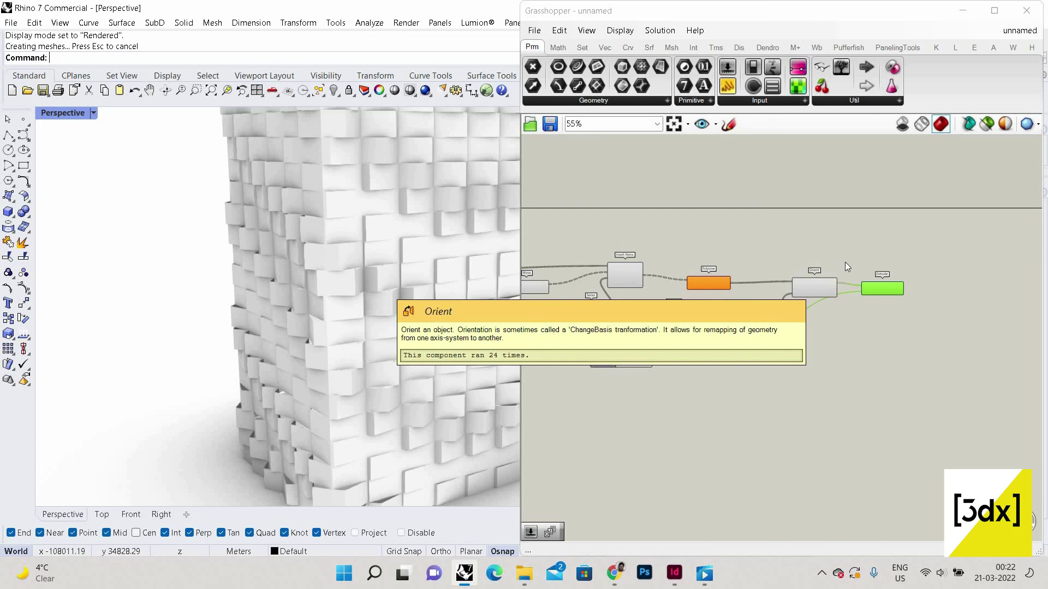
{"action": "mouse_move", "coordinate": [799, 284]}
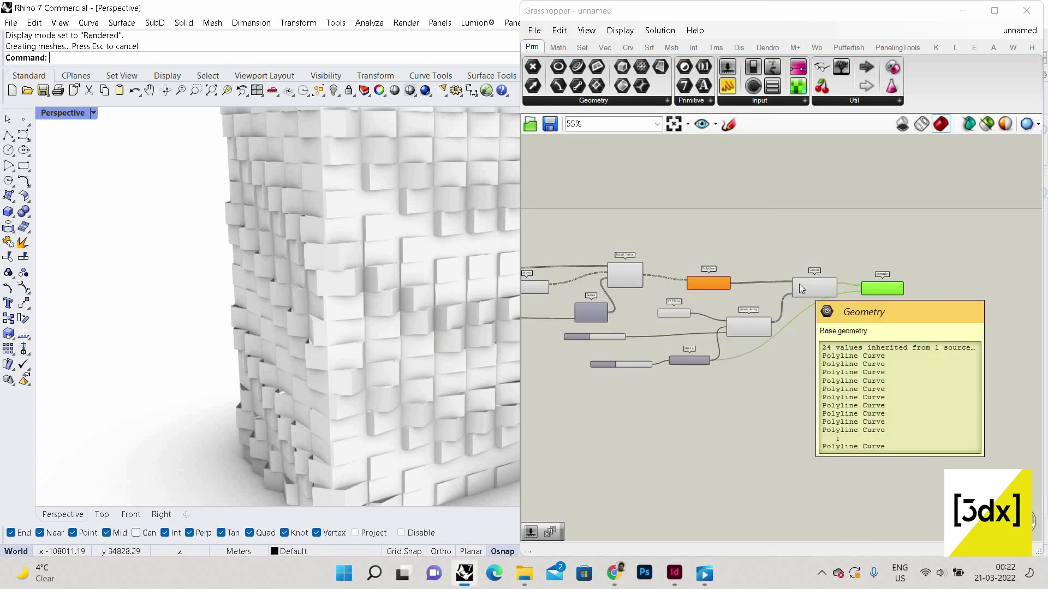